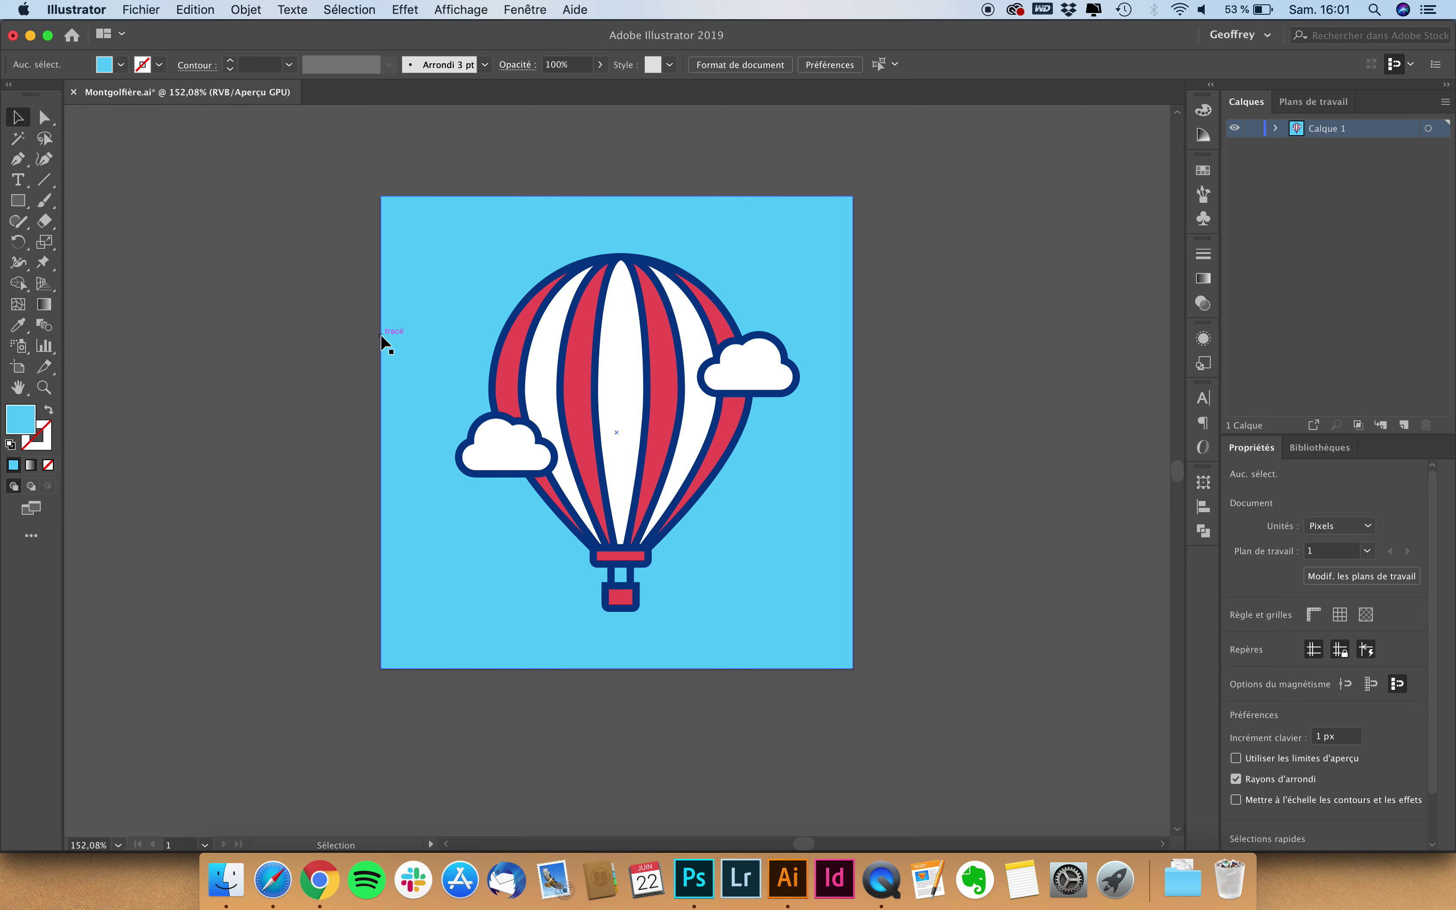
- Create a blank 200 × 200 px document with RGB colour mode
left_click(141, 9)
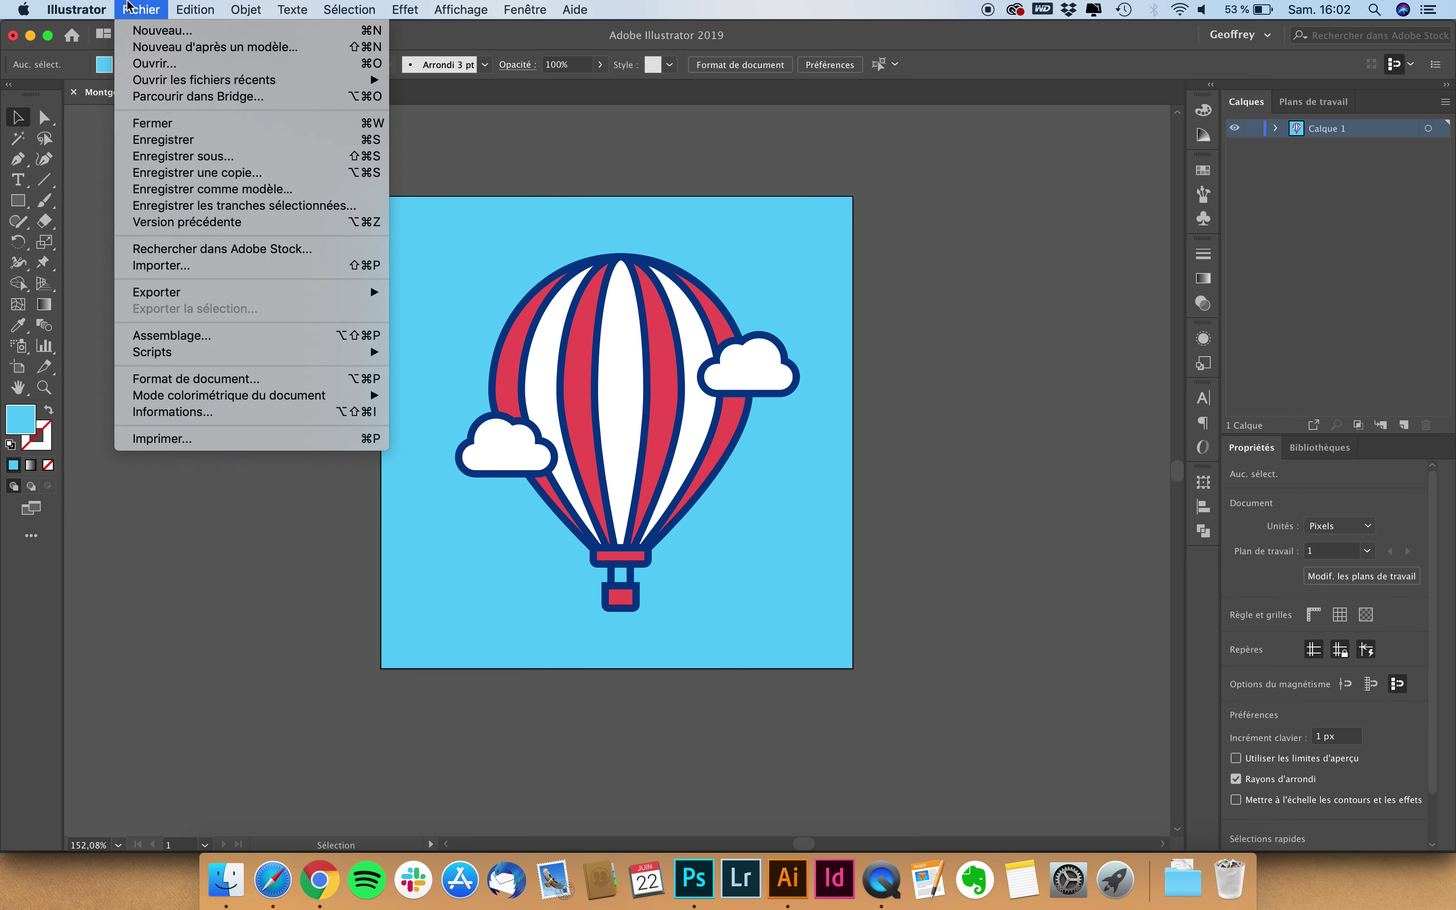
left_click(146, 31)
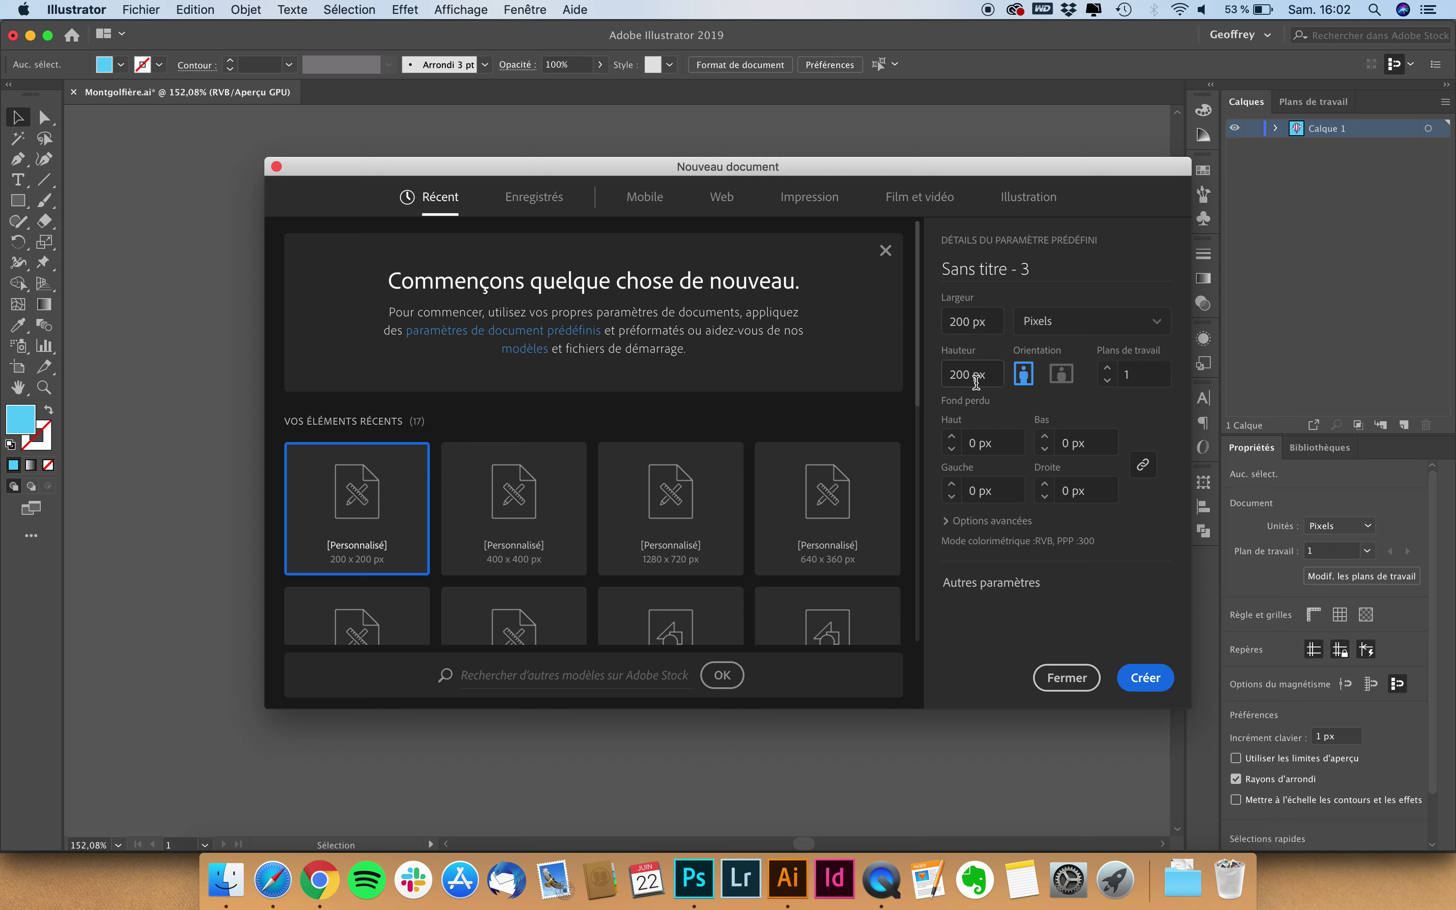
left_click(993, 521)
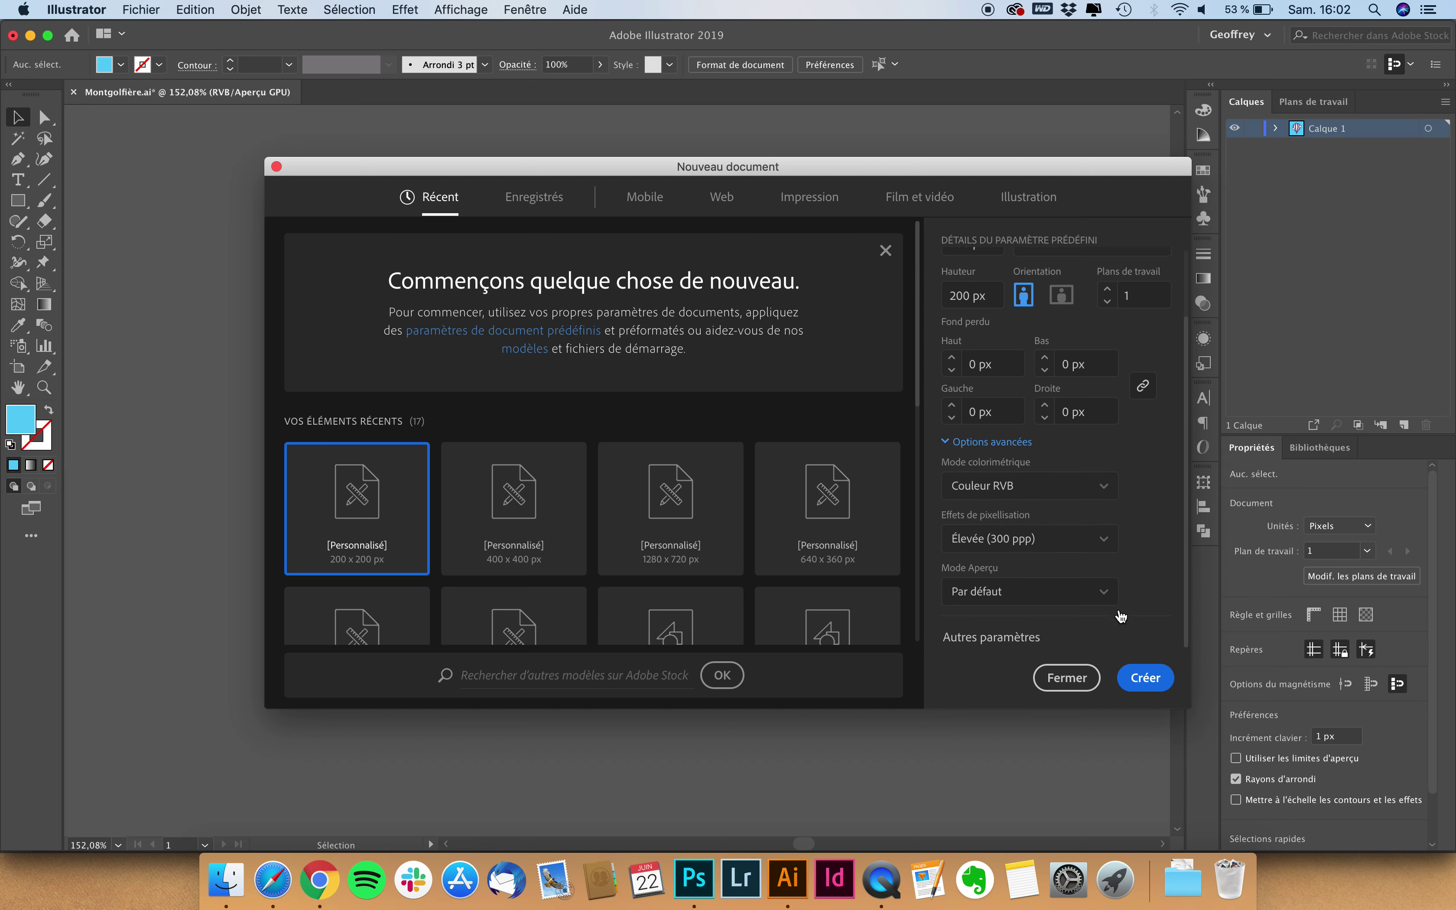
left_click(1148, 678)
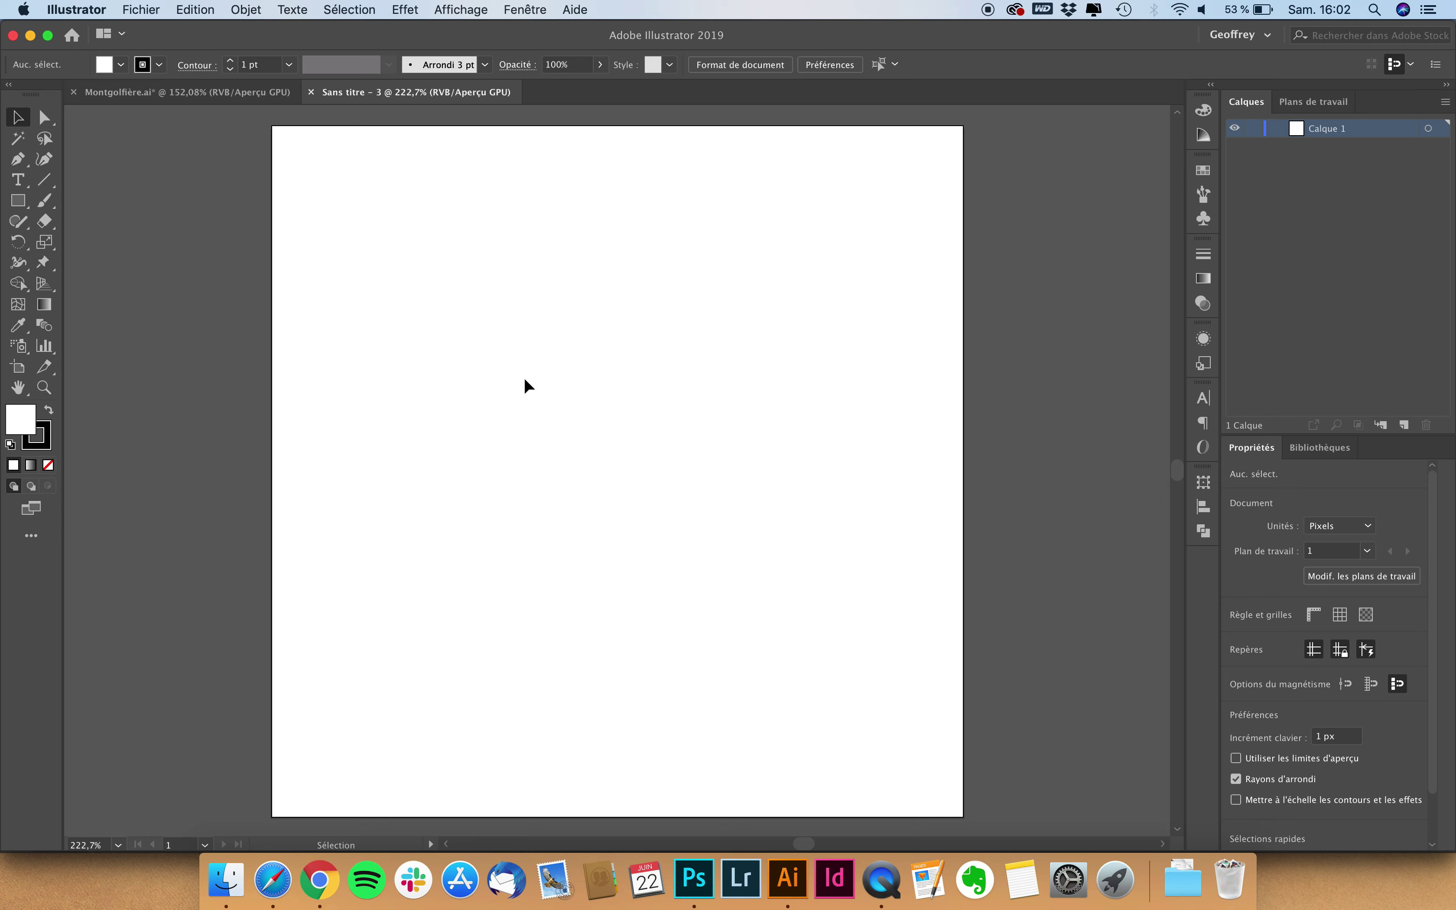
- Draw a rectangle covering the whole 200 × 200 px artboard
scroll(523, 377, "down", 3)
left_click(17, 200)
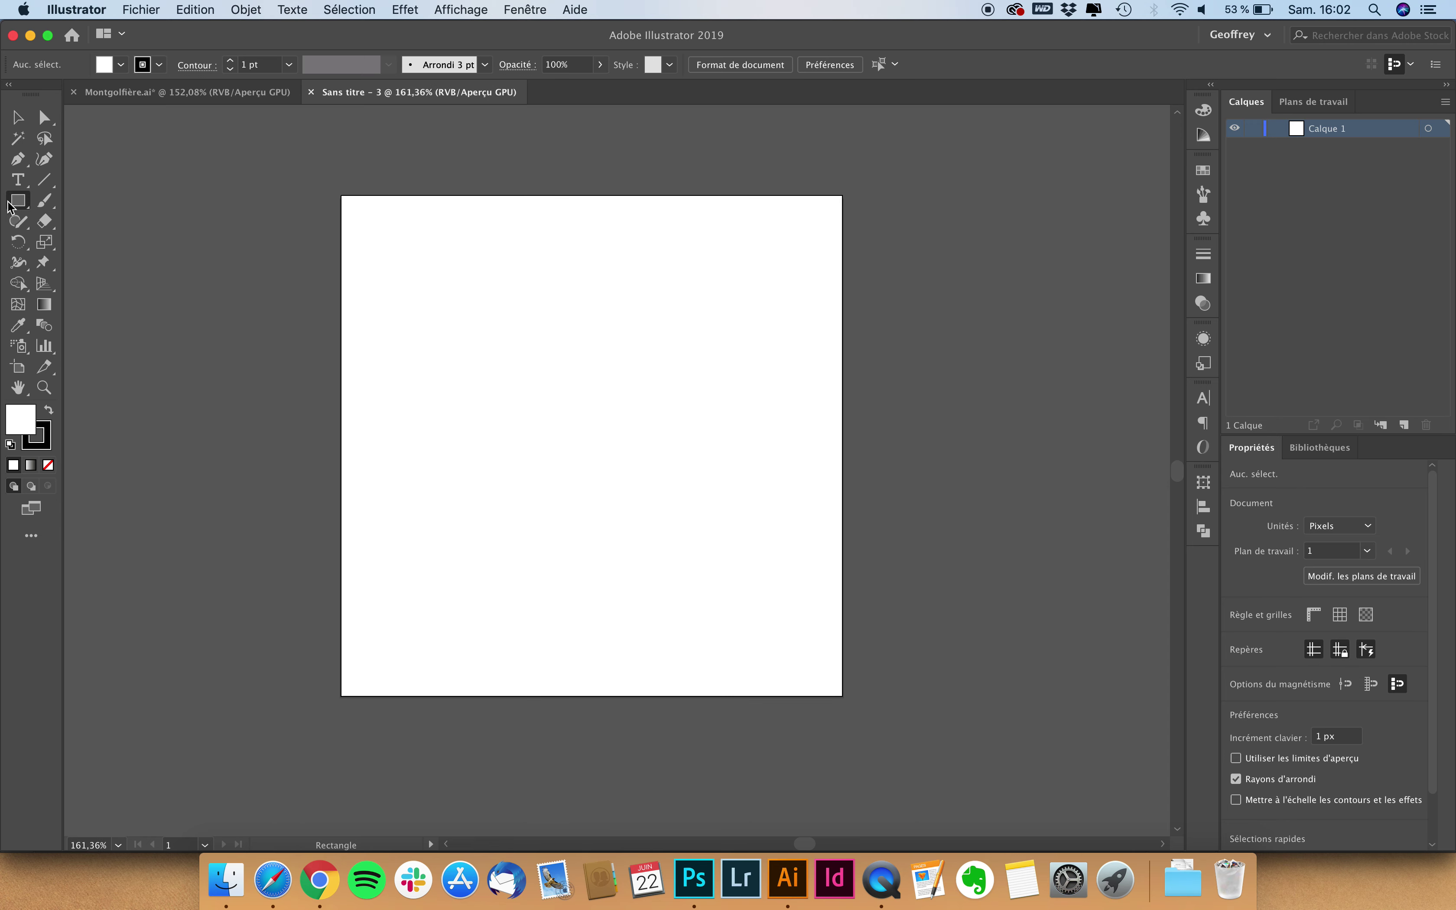
left_click(121, 201)
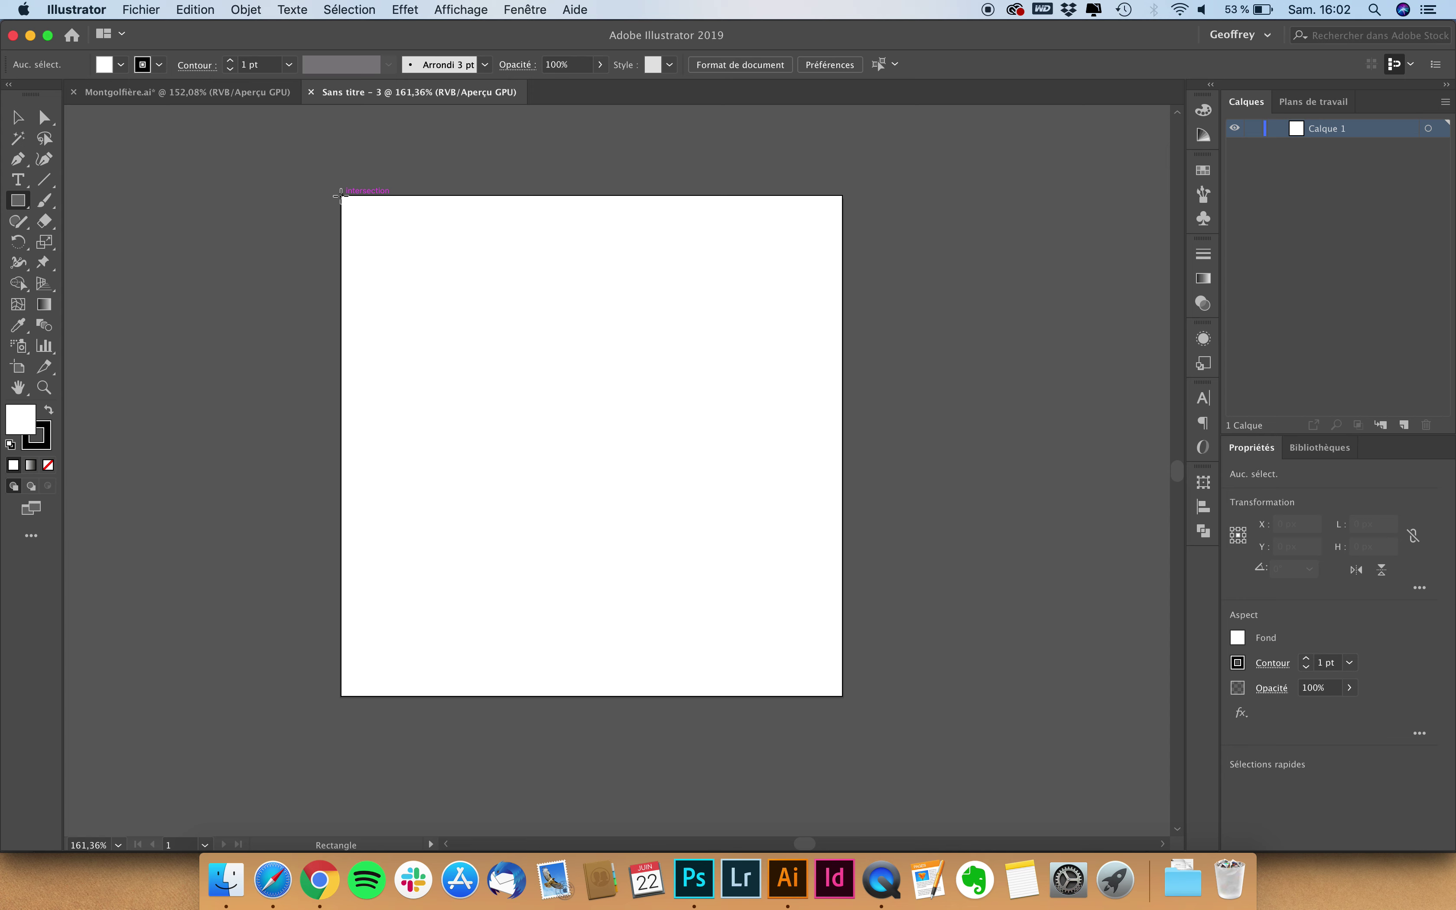
left_click_drag(340, 195, 835, 691)
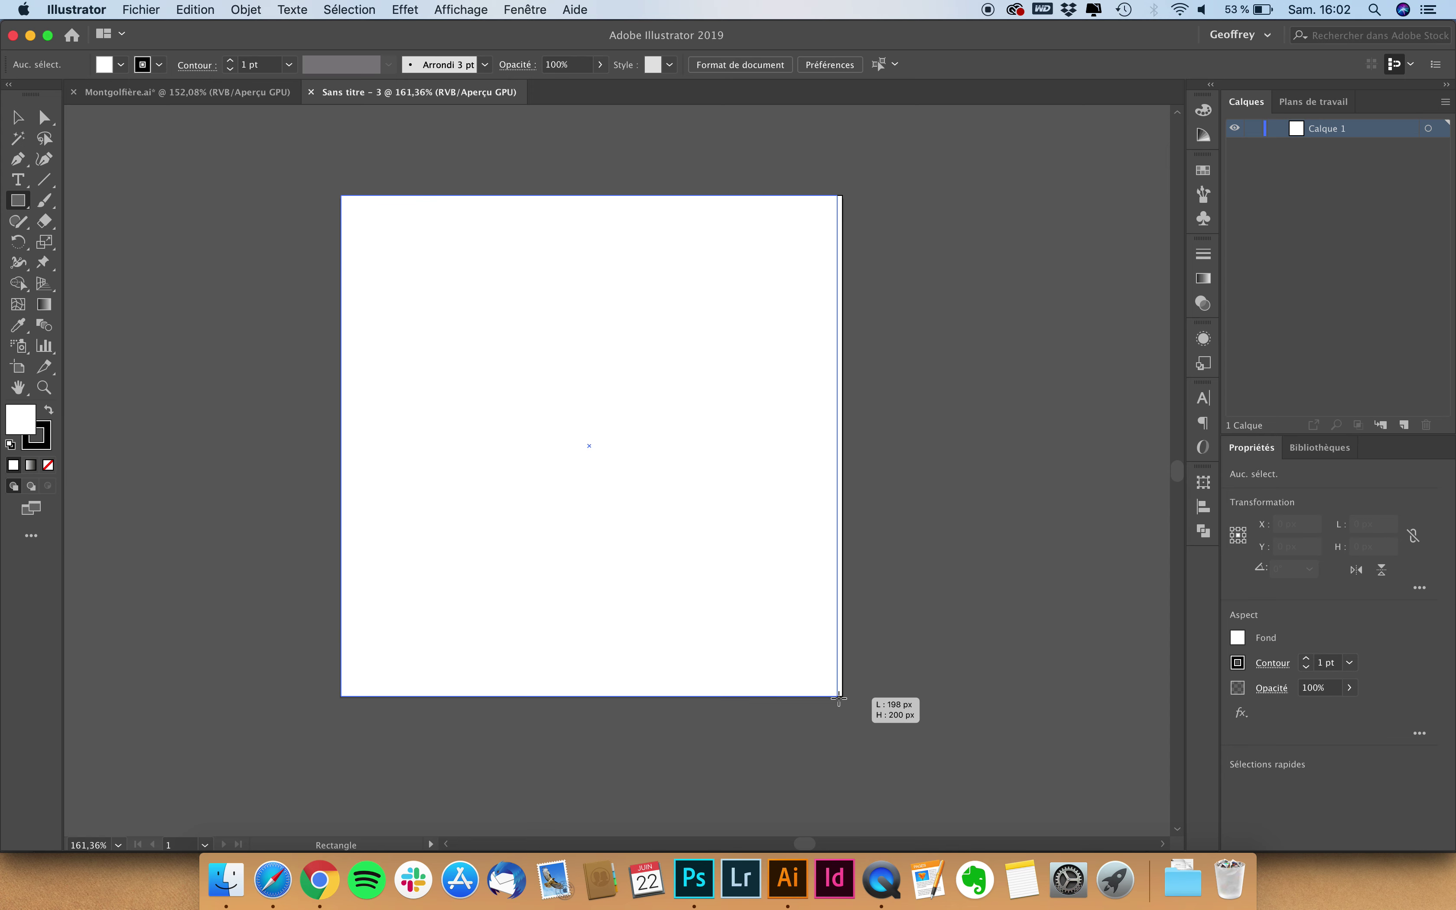
left_click_drag(834, 690, 841, 697)
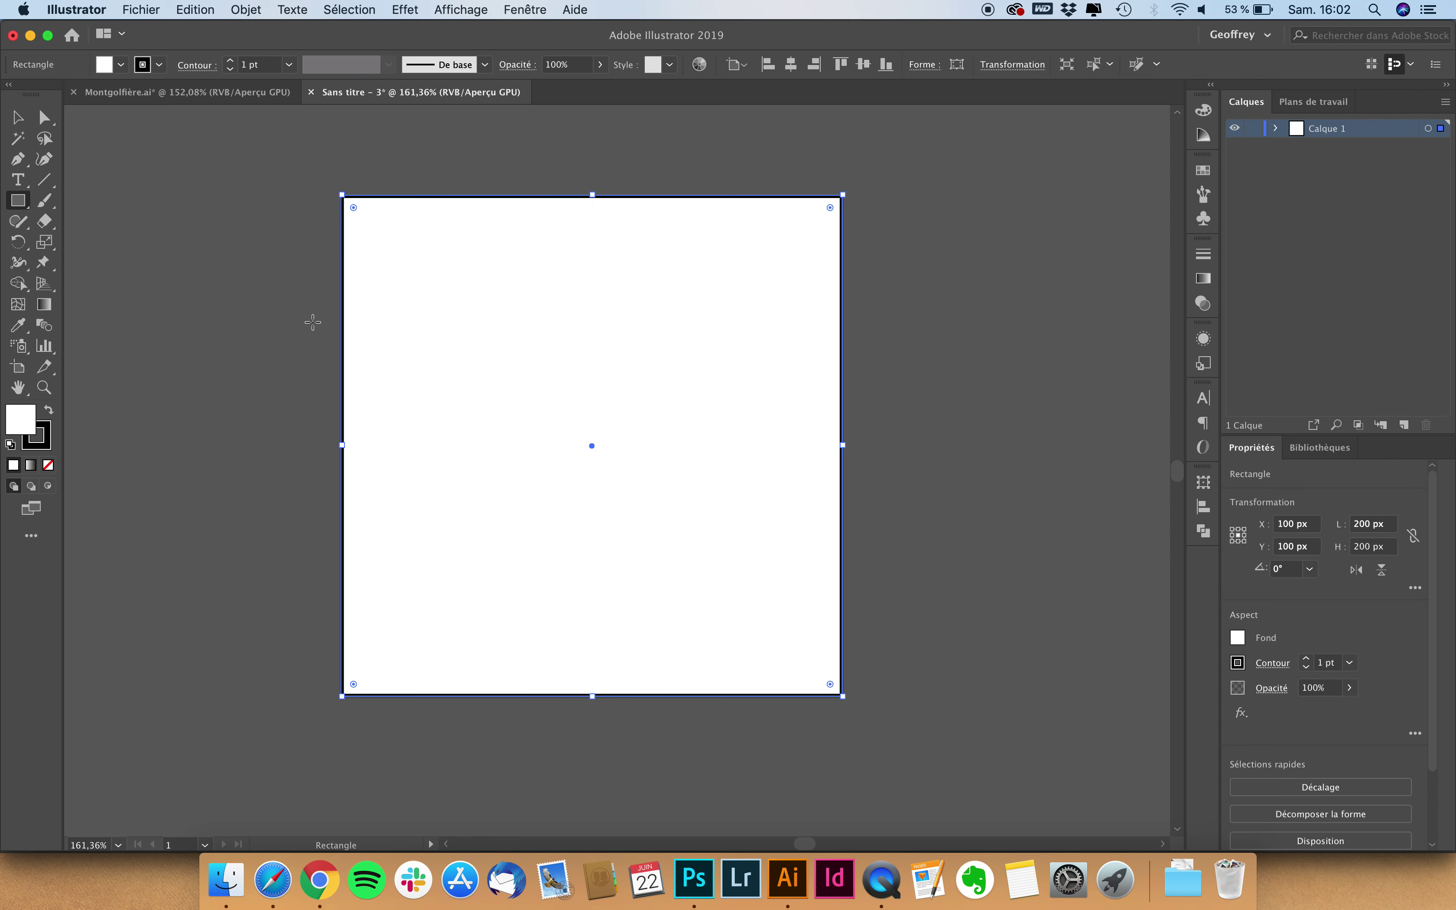
- Remove the square's stroke and fill it with light blue 59CEF7
left_click(159, 64)
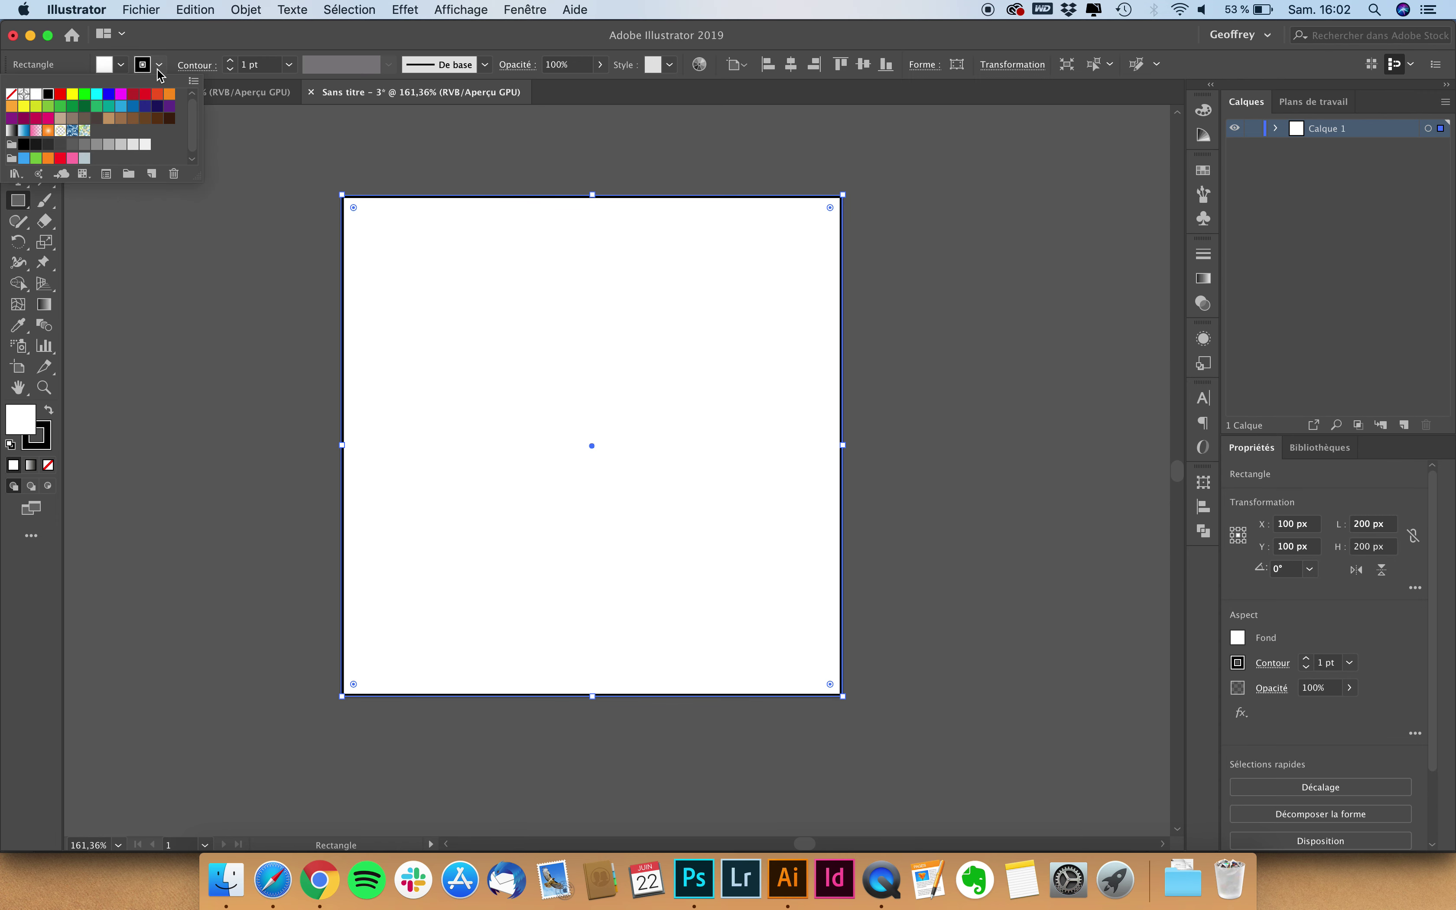
left_click(10, 93)
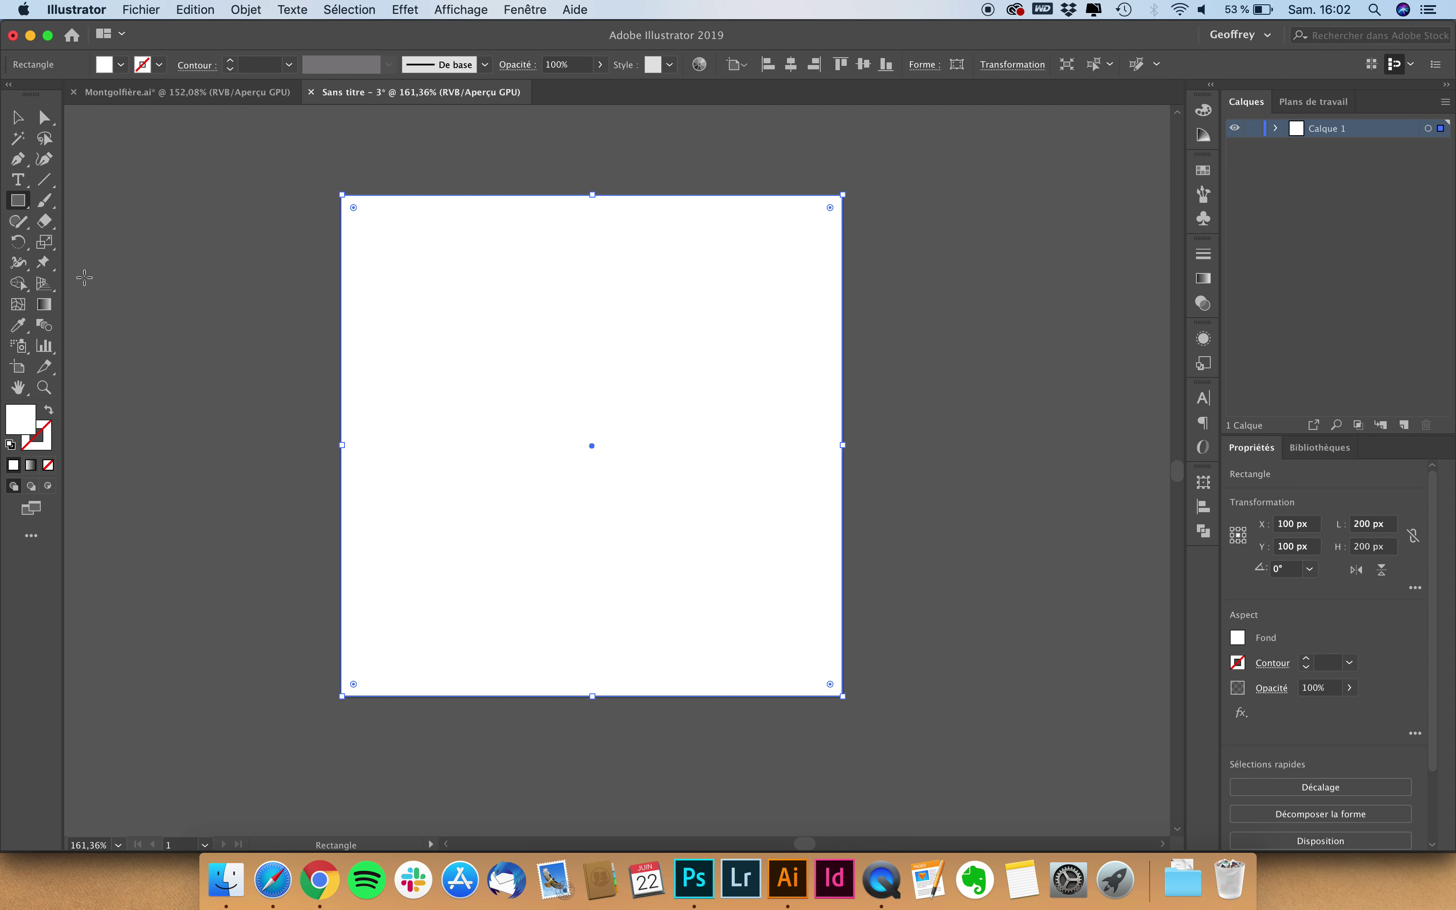
double_click(20, 424)
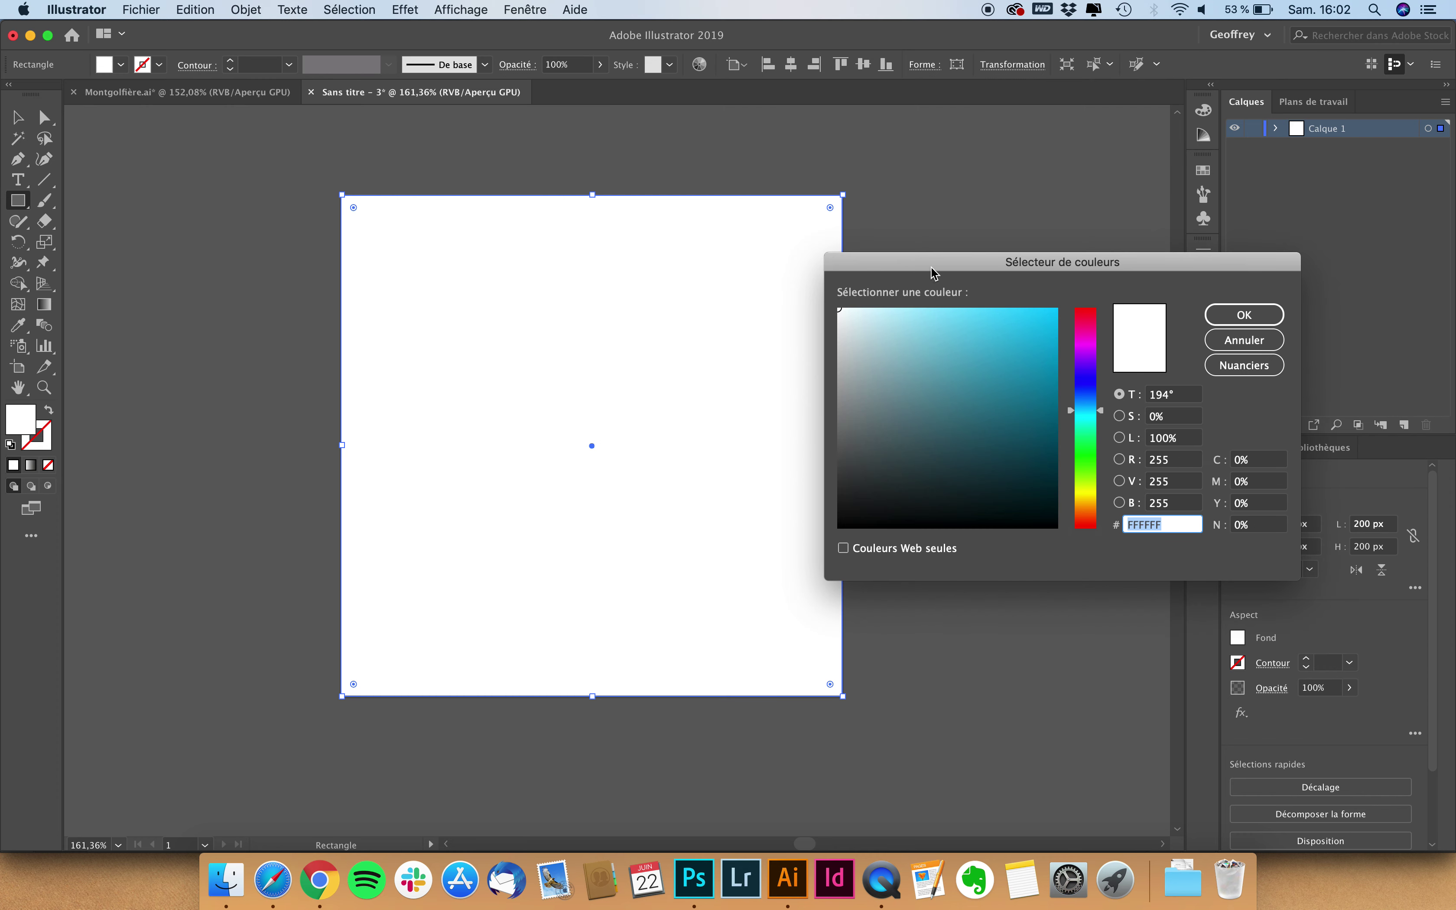
type("00AEDD")
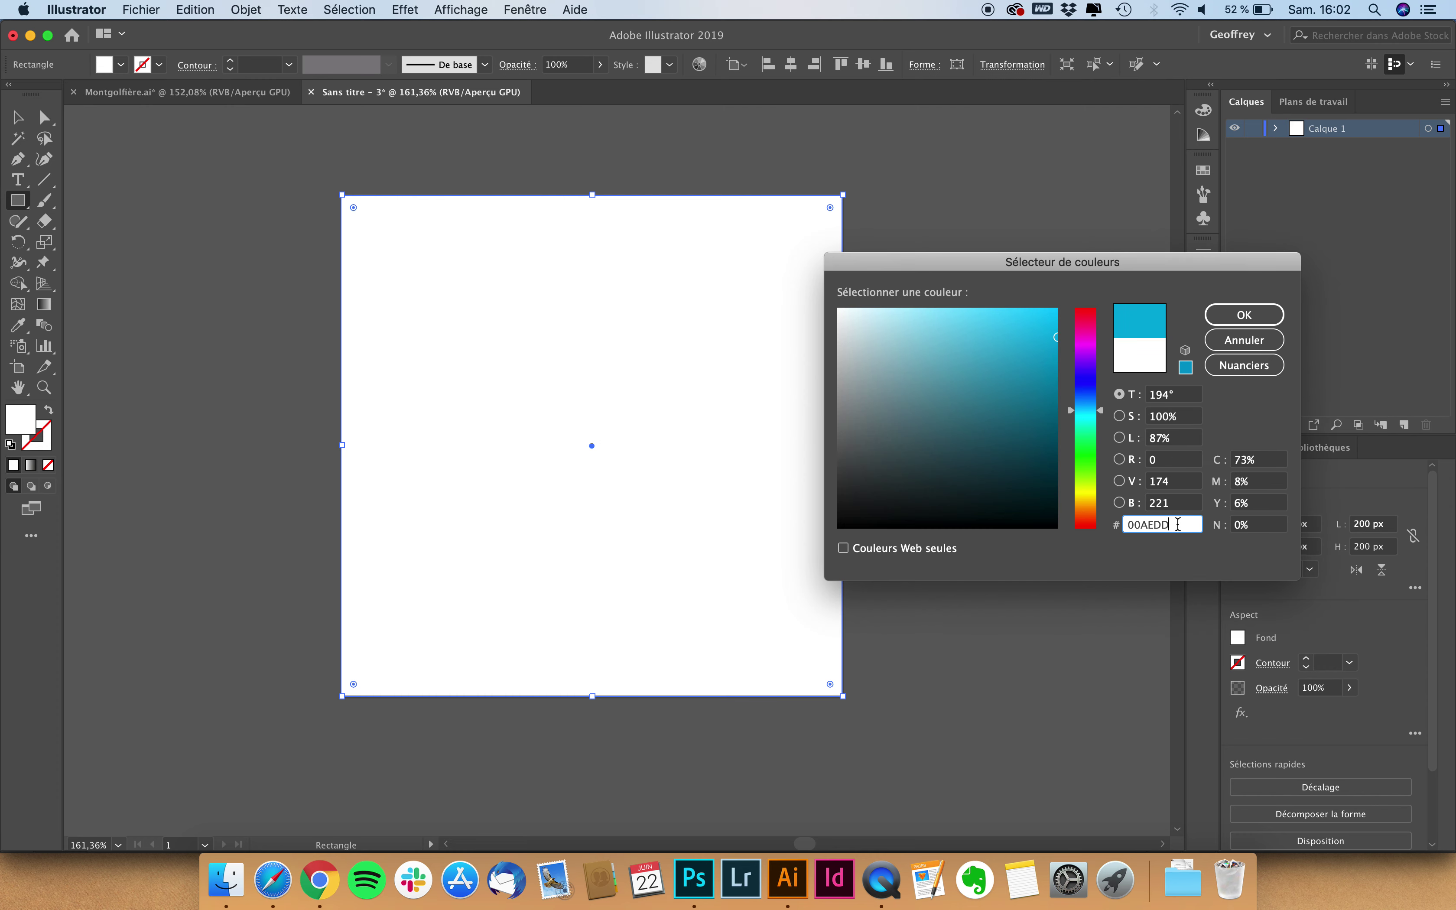
double_click(1179, 524)
type("59CEF7")
left_click(1234, 318)
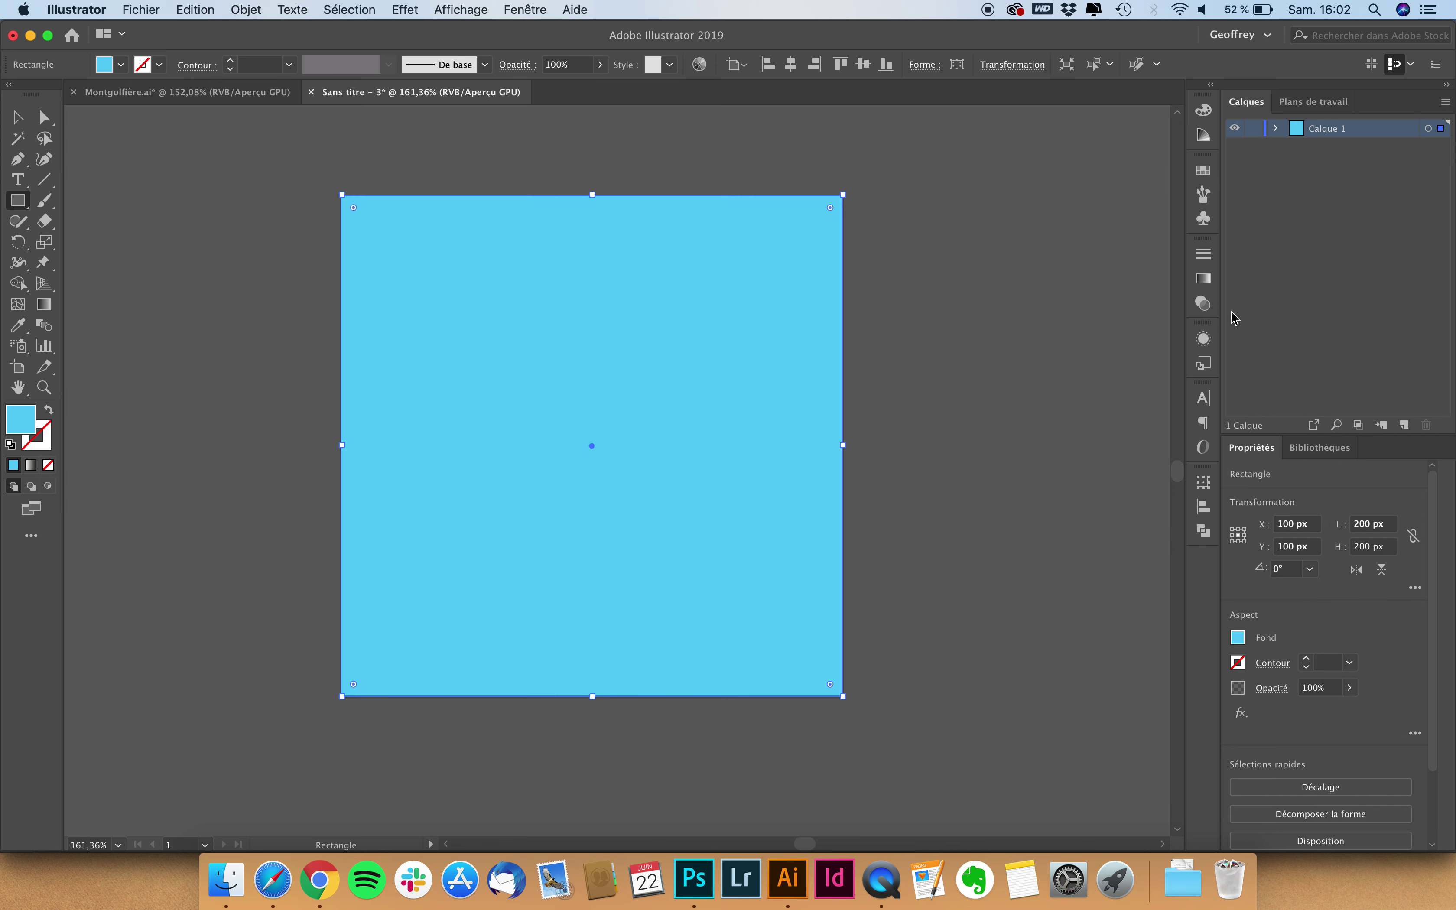
- Lock the light-blue background square with Objet > Verrouiller > Sélection
left_click(251, 7)
mouse_move(270, 105)
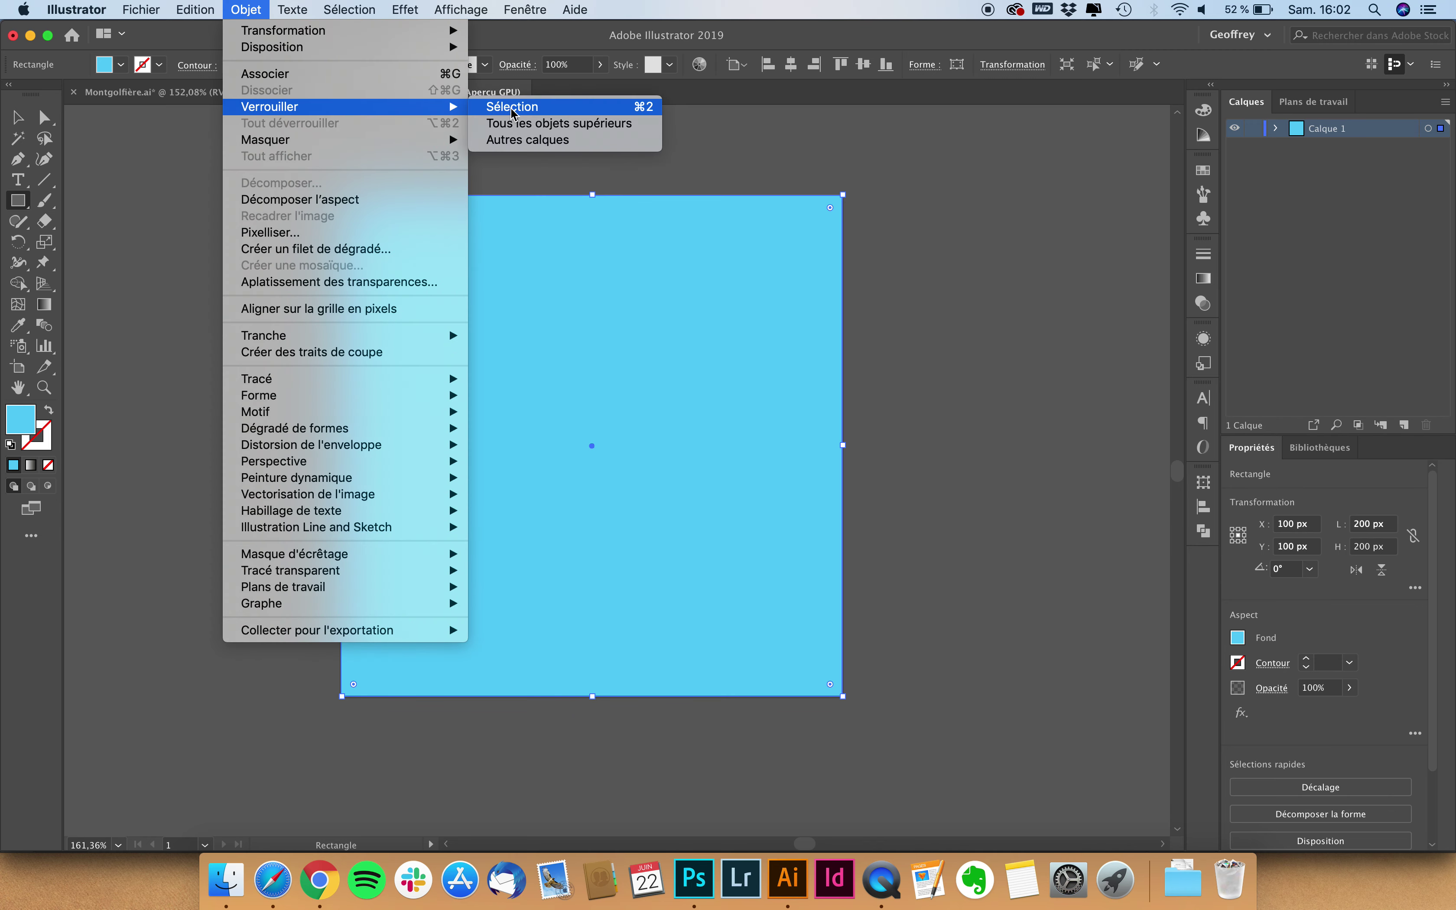
left_click(611, 113)
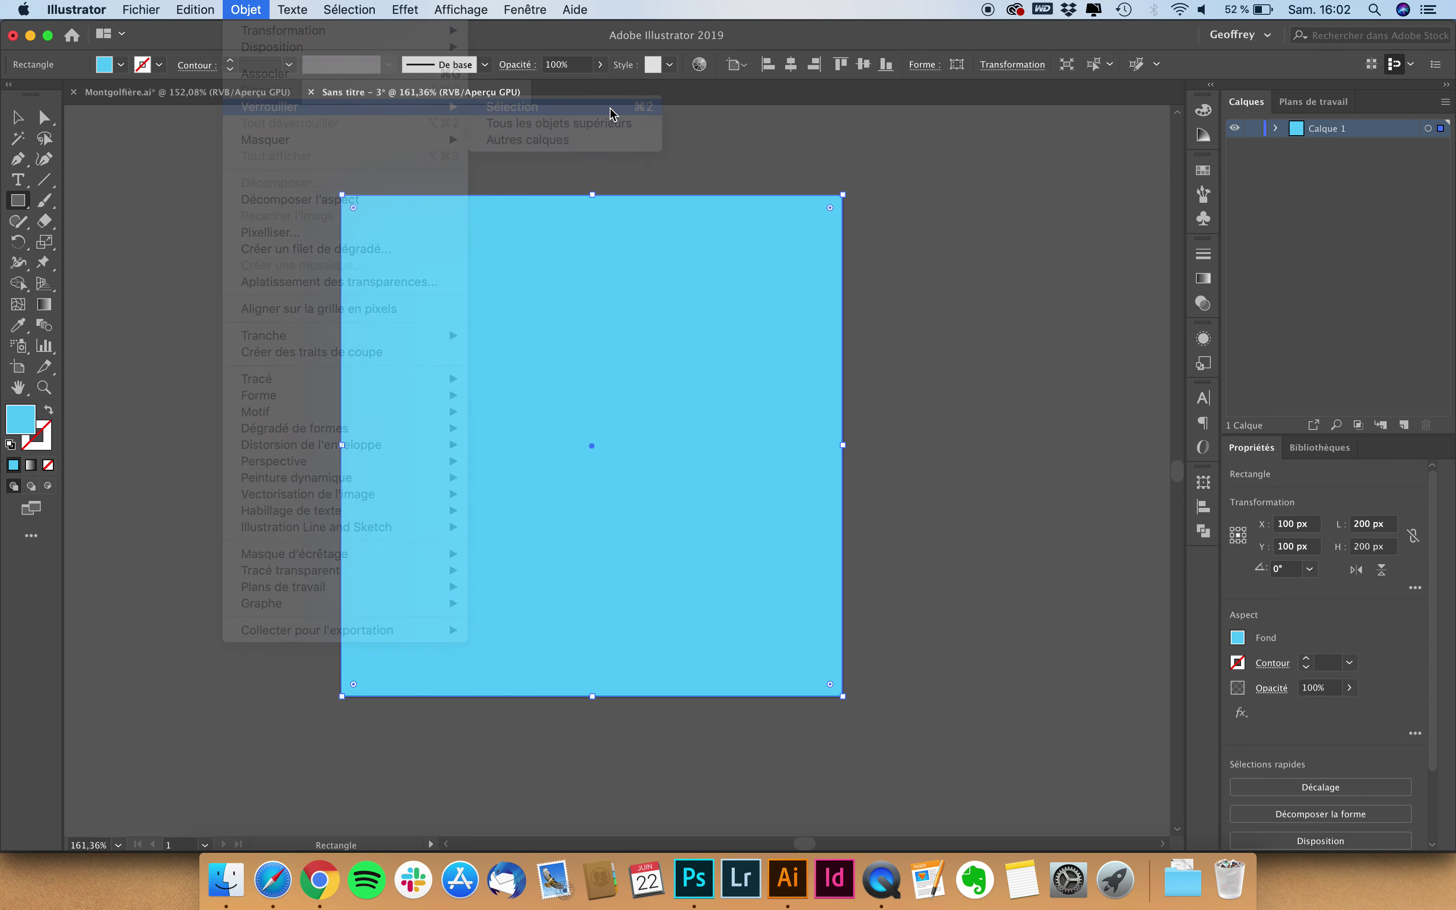
left_click(10, 120)
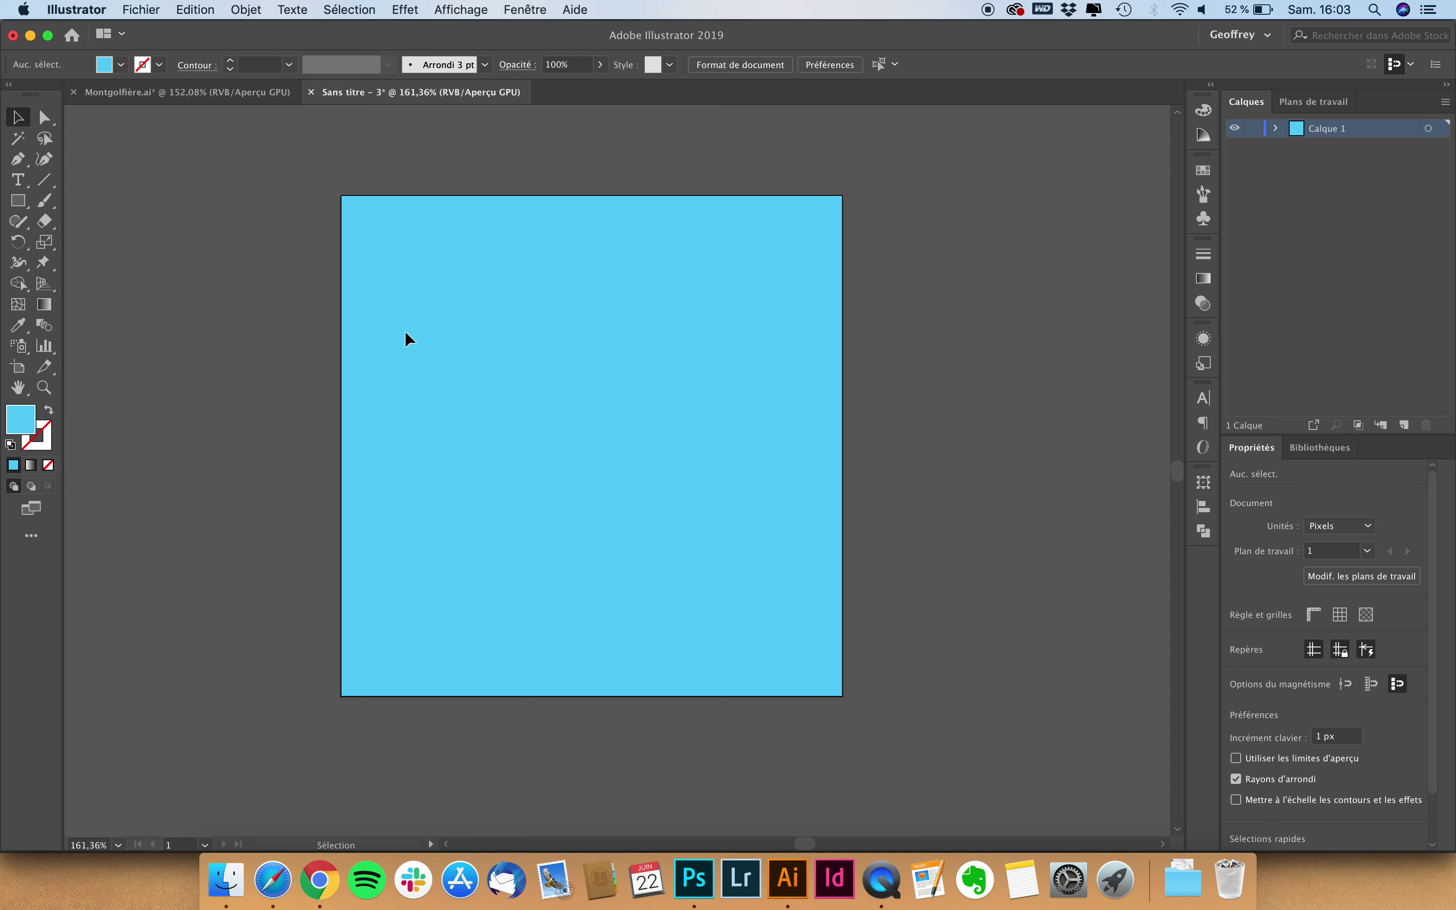
- Set an orange-red fill and draw a 104 px circle in the square's upper middle
left_click(121, 65)
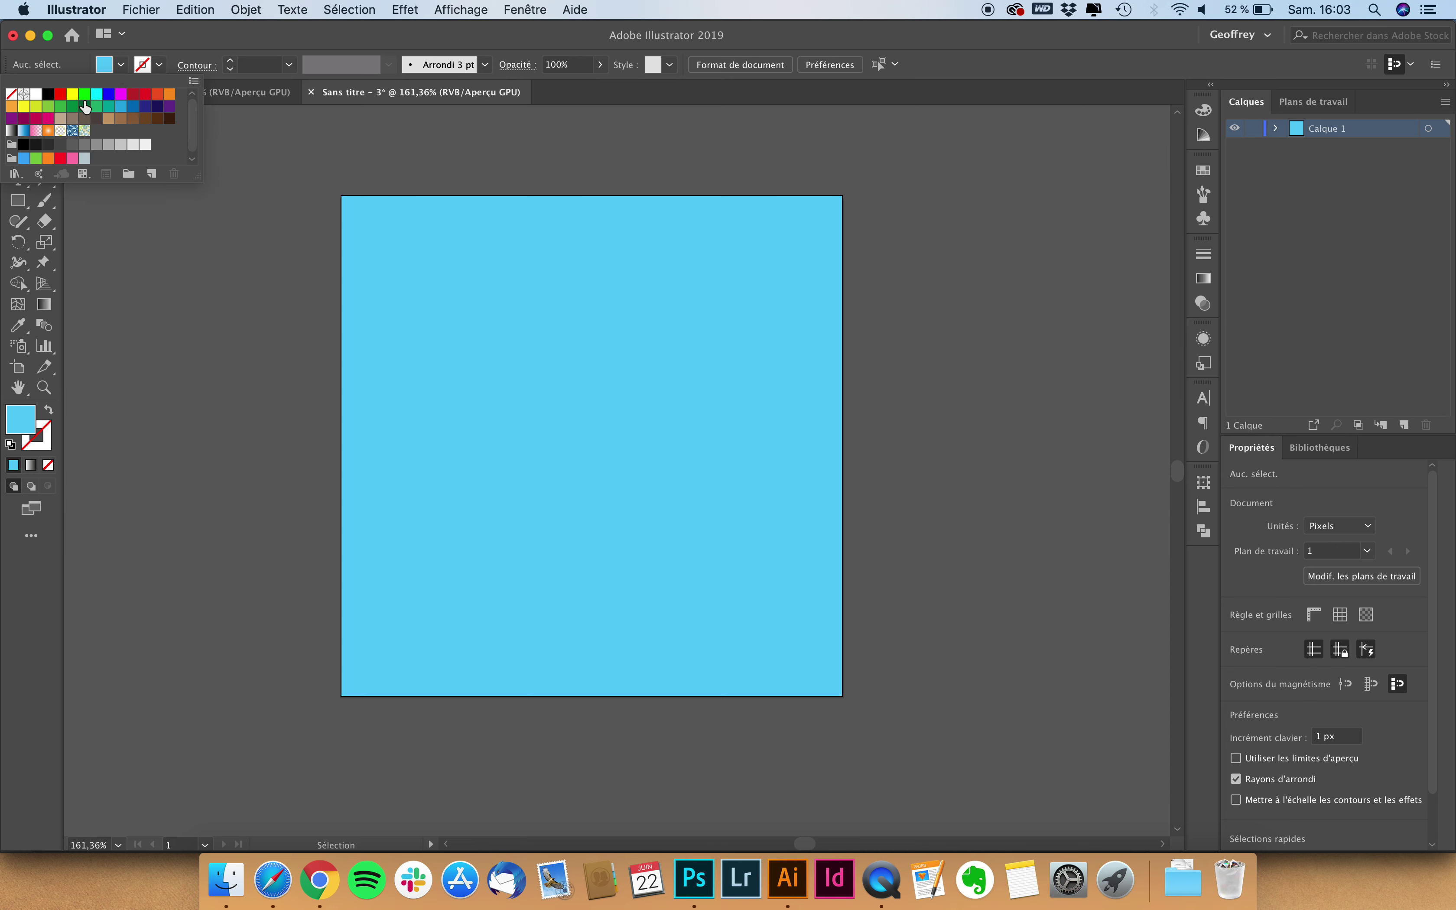
left_click(157, 94)
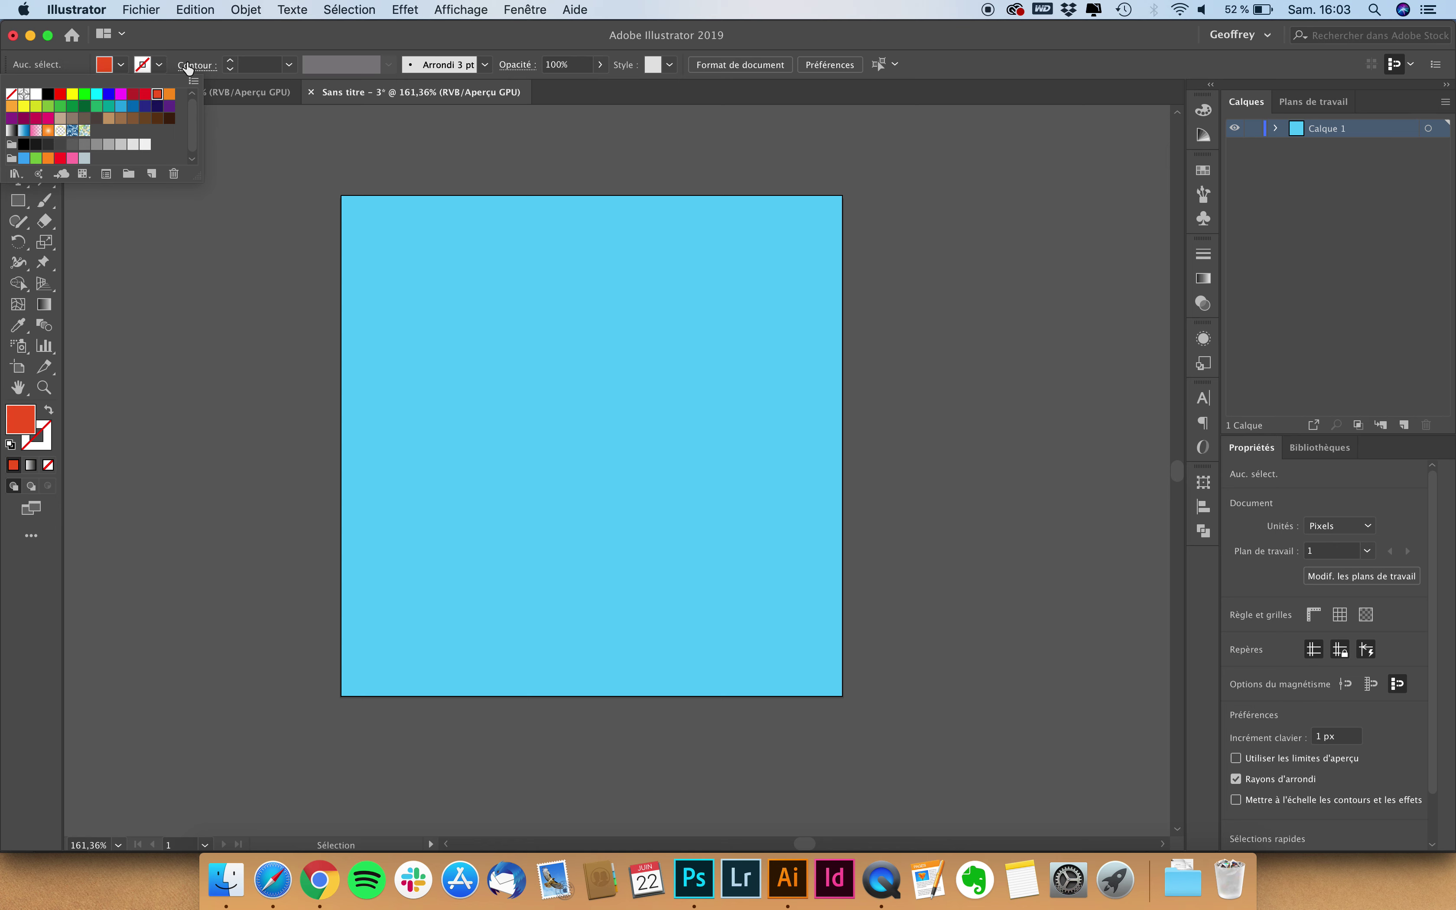
left_click(201, 40)
left_click(18, 201)
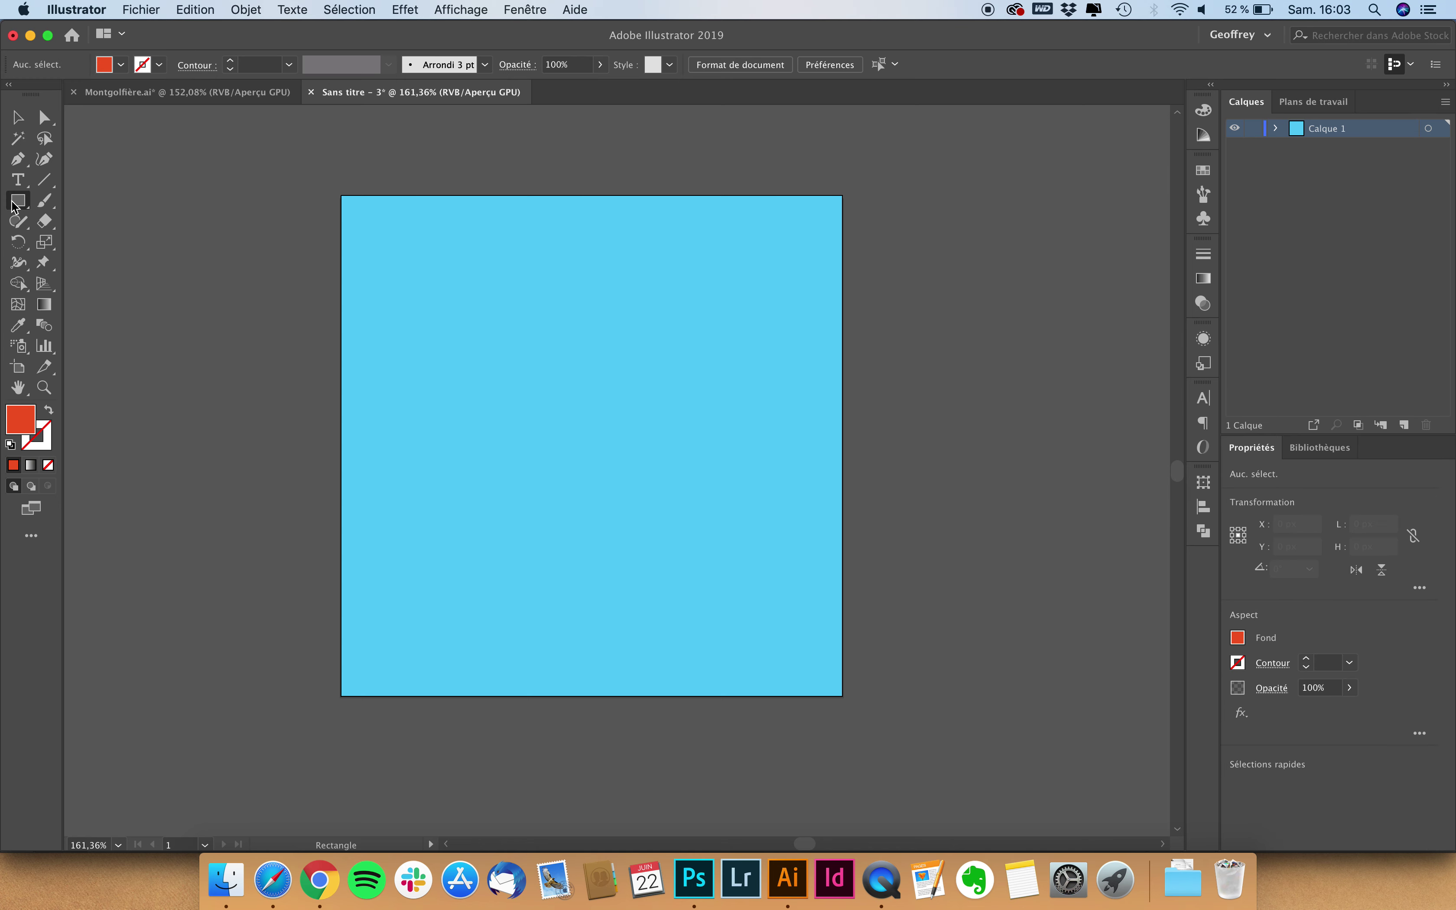
left_click(16, 205)
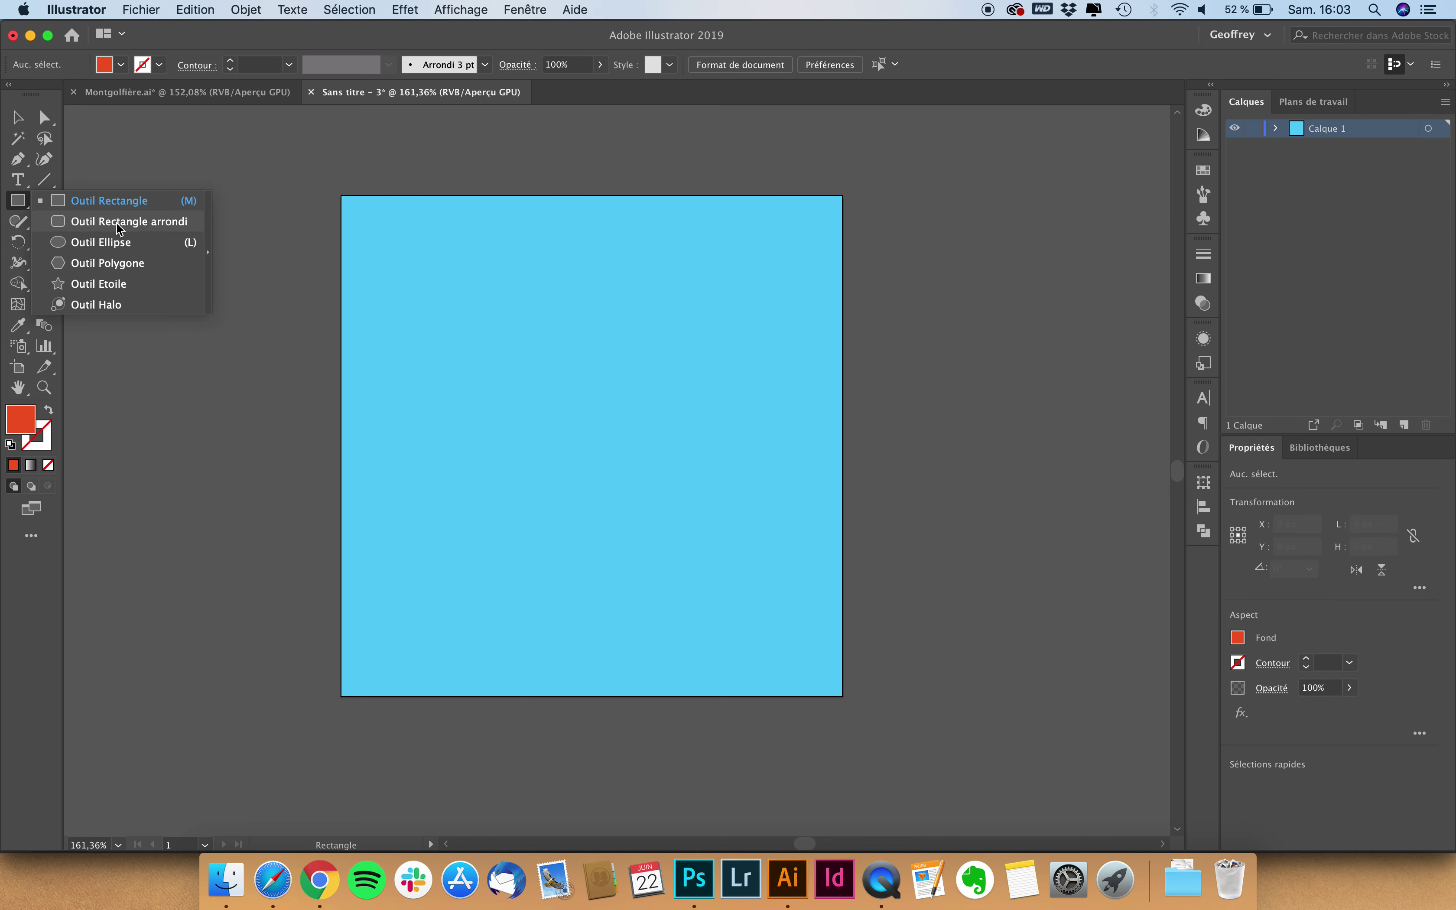
left_click(119, 242)
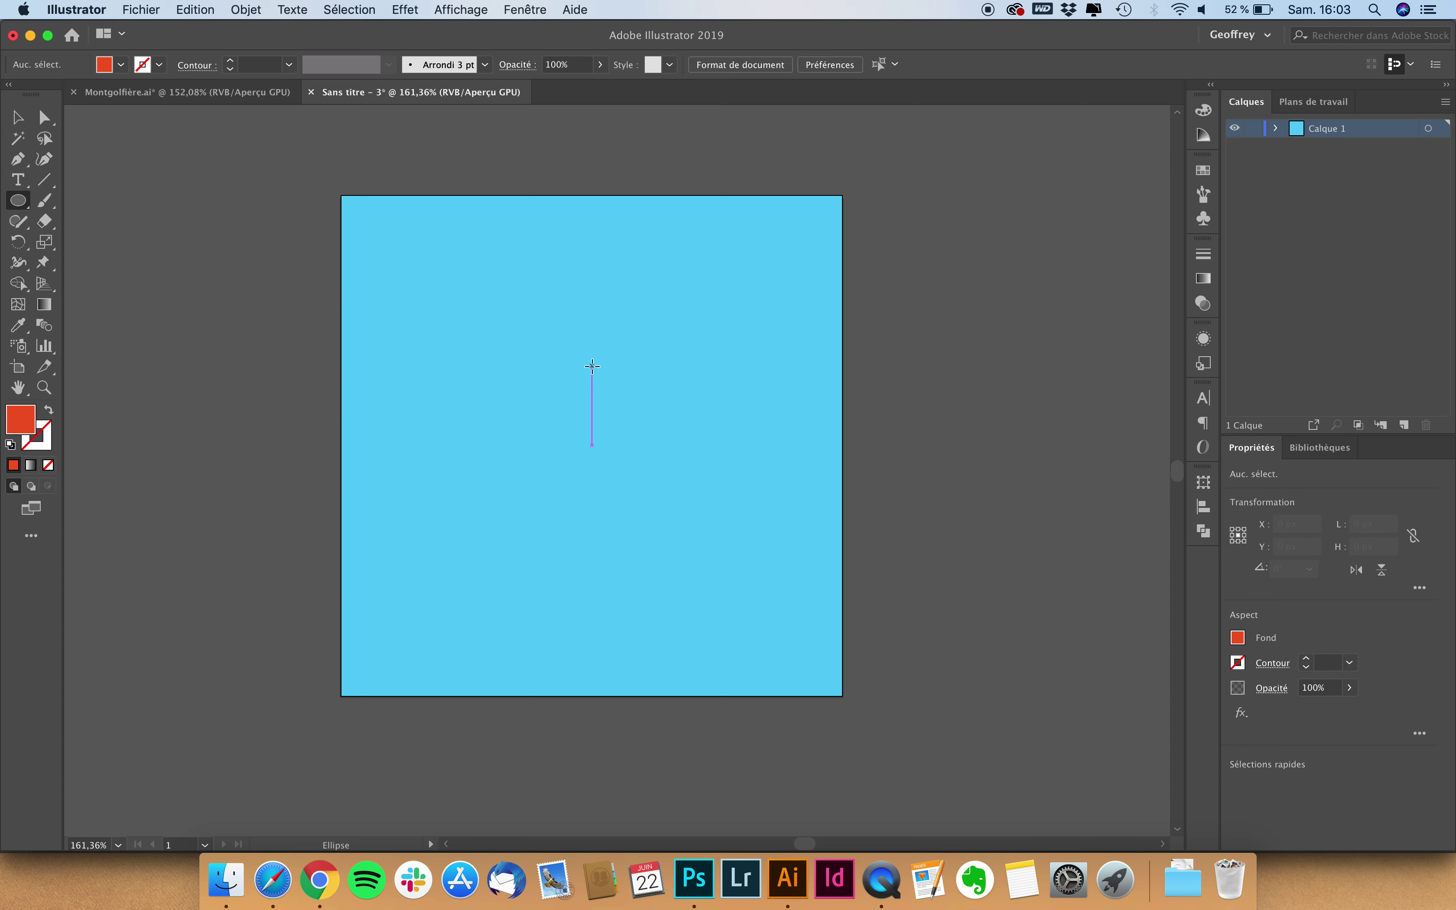
mouse_move(592, 366)
left_mouse_down()
mouse_move(735, 241)
mouse_move(723, 252)
left_mouse_up()
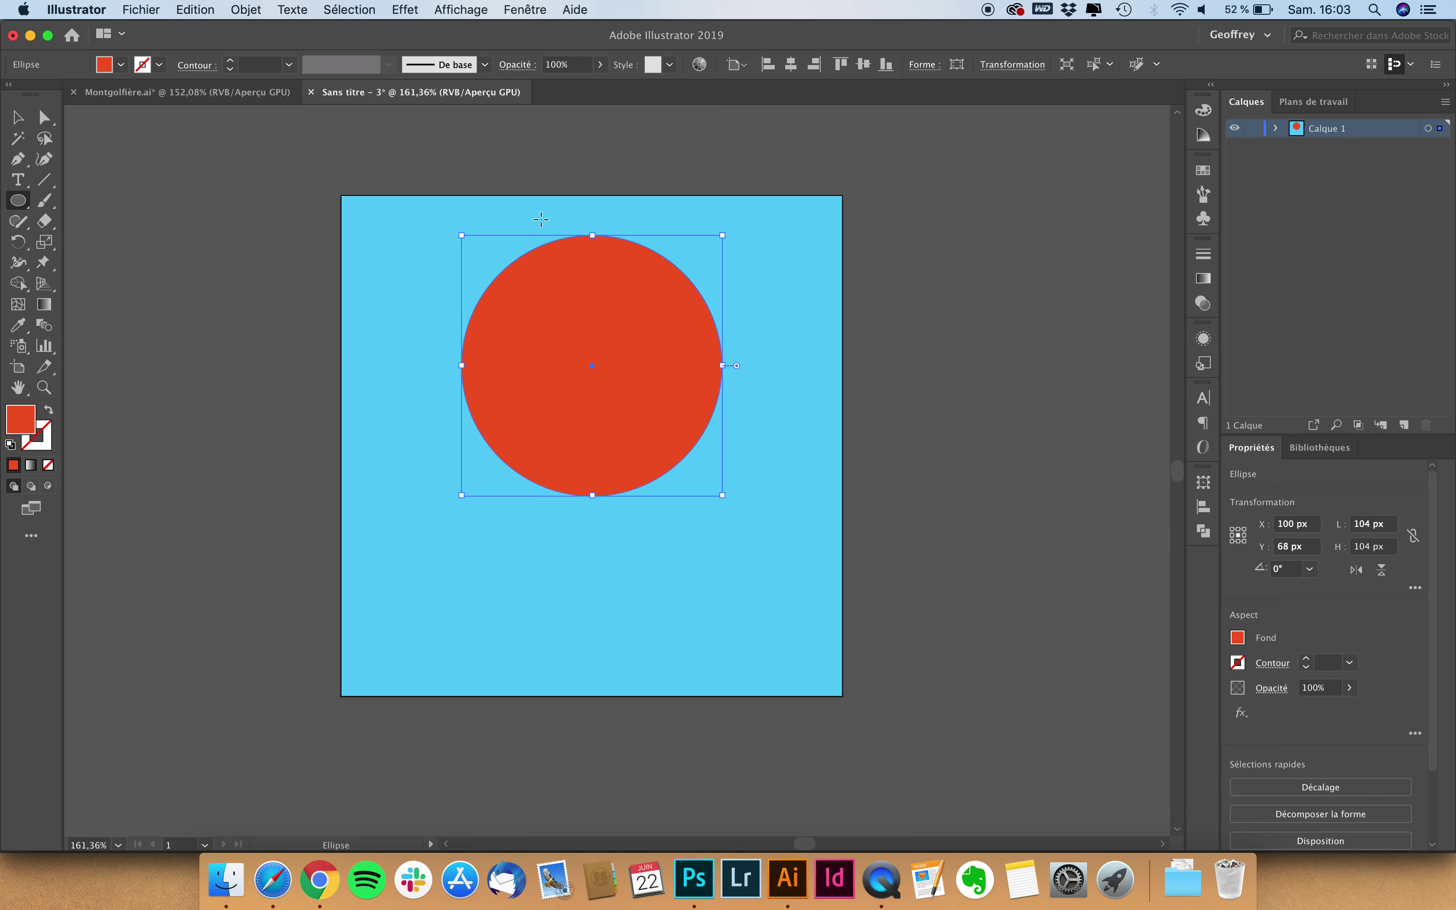
left_click(16, 117)
- Move the circle slightly lower and convert its bottom anchor into a sharp point
left_click(385, 301)
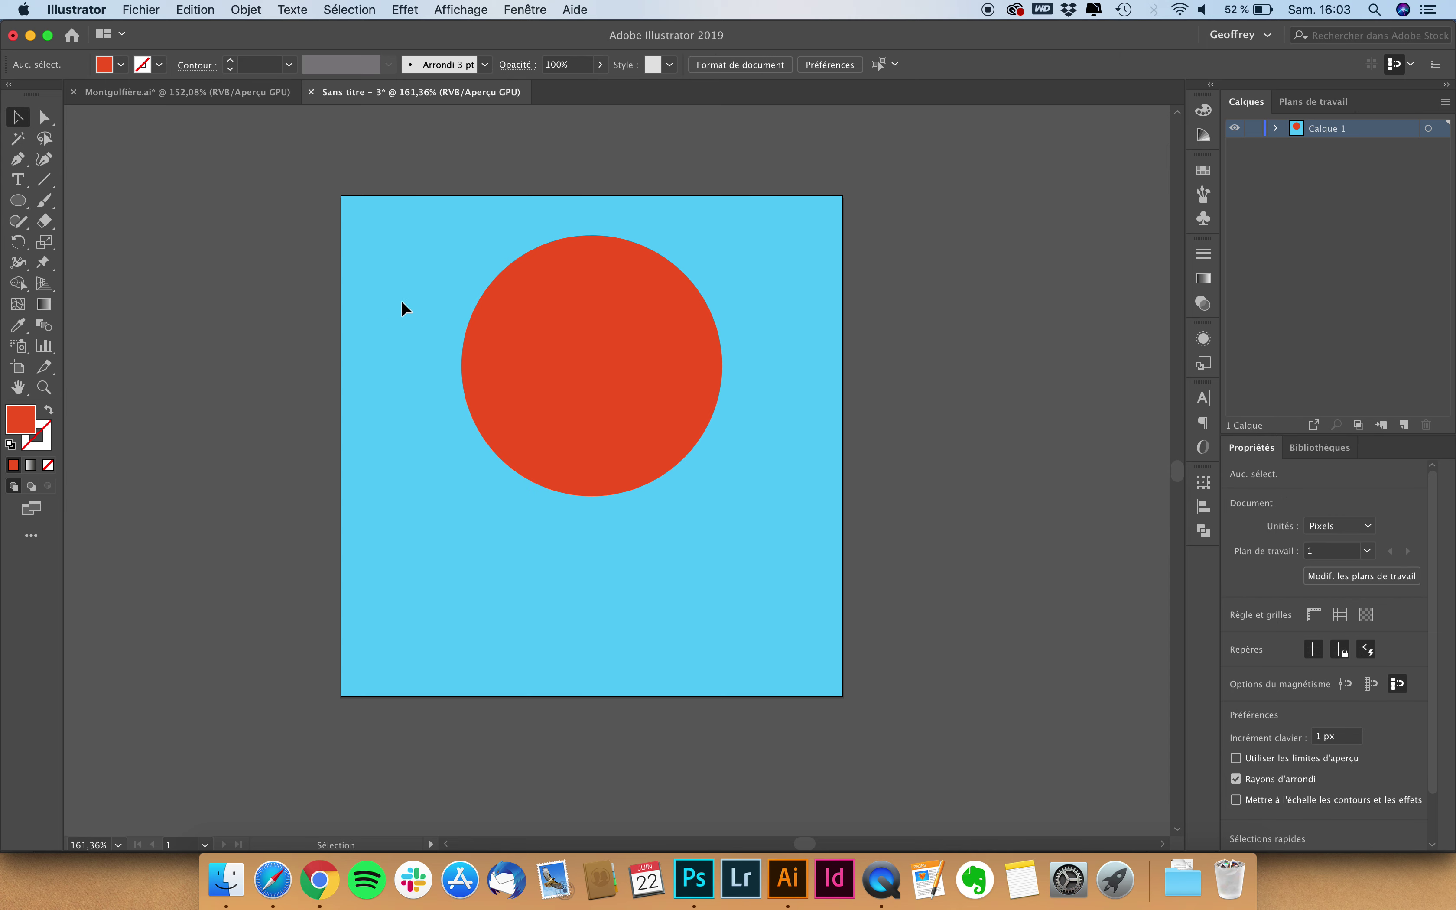
left_click_drag(589, 337, 588, 355)
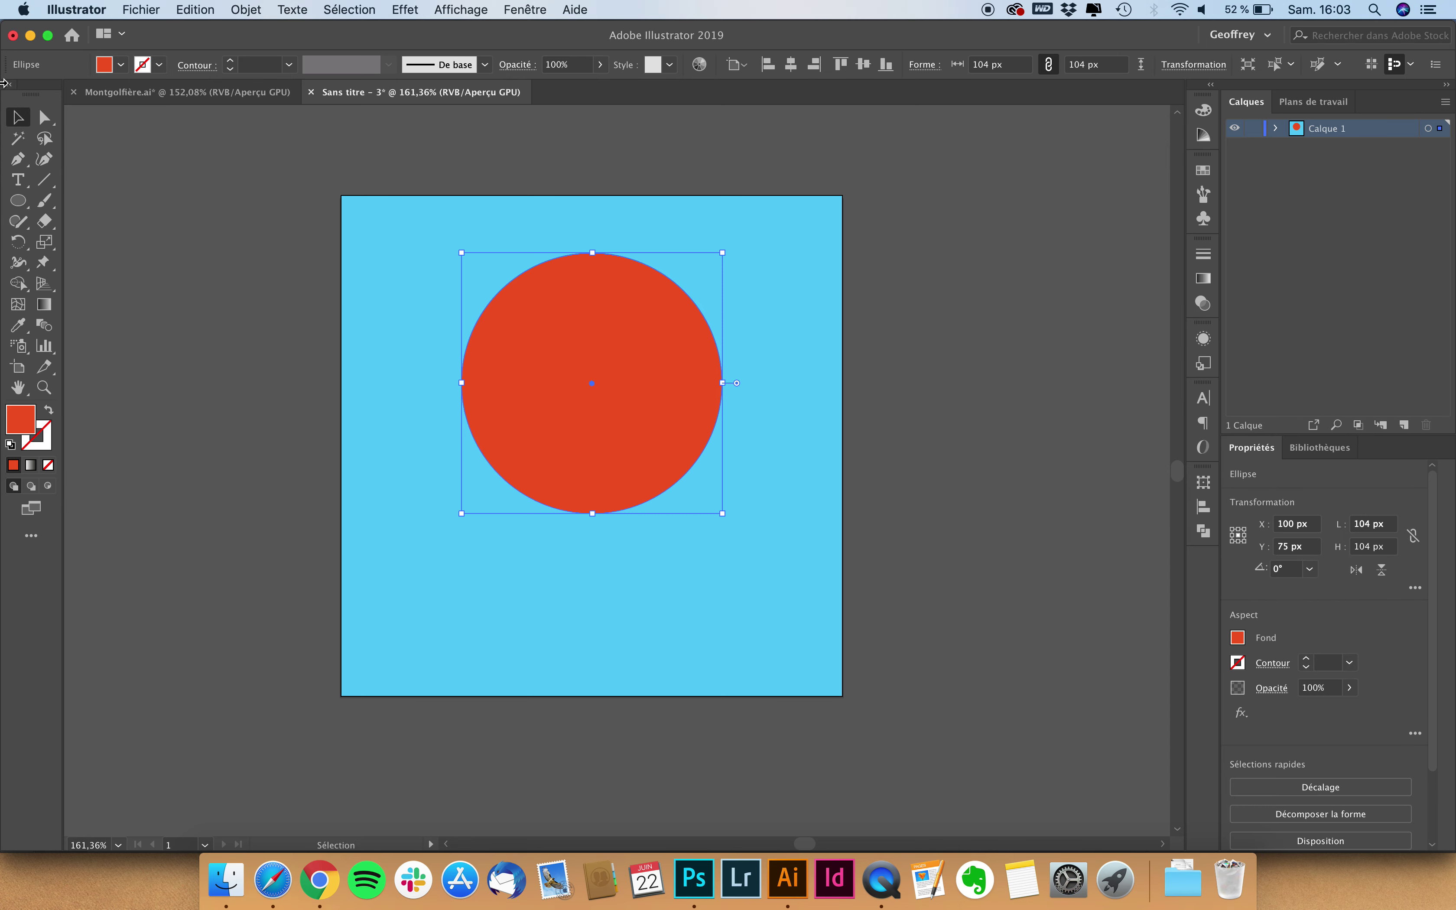
left_click(44, 117)
left_click(150, 124)
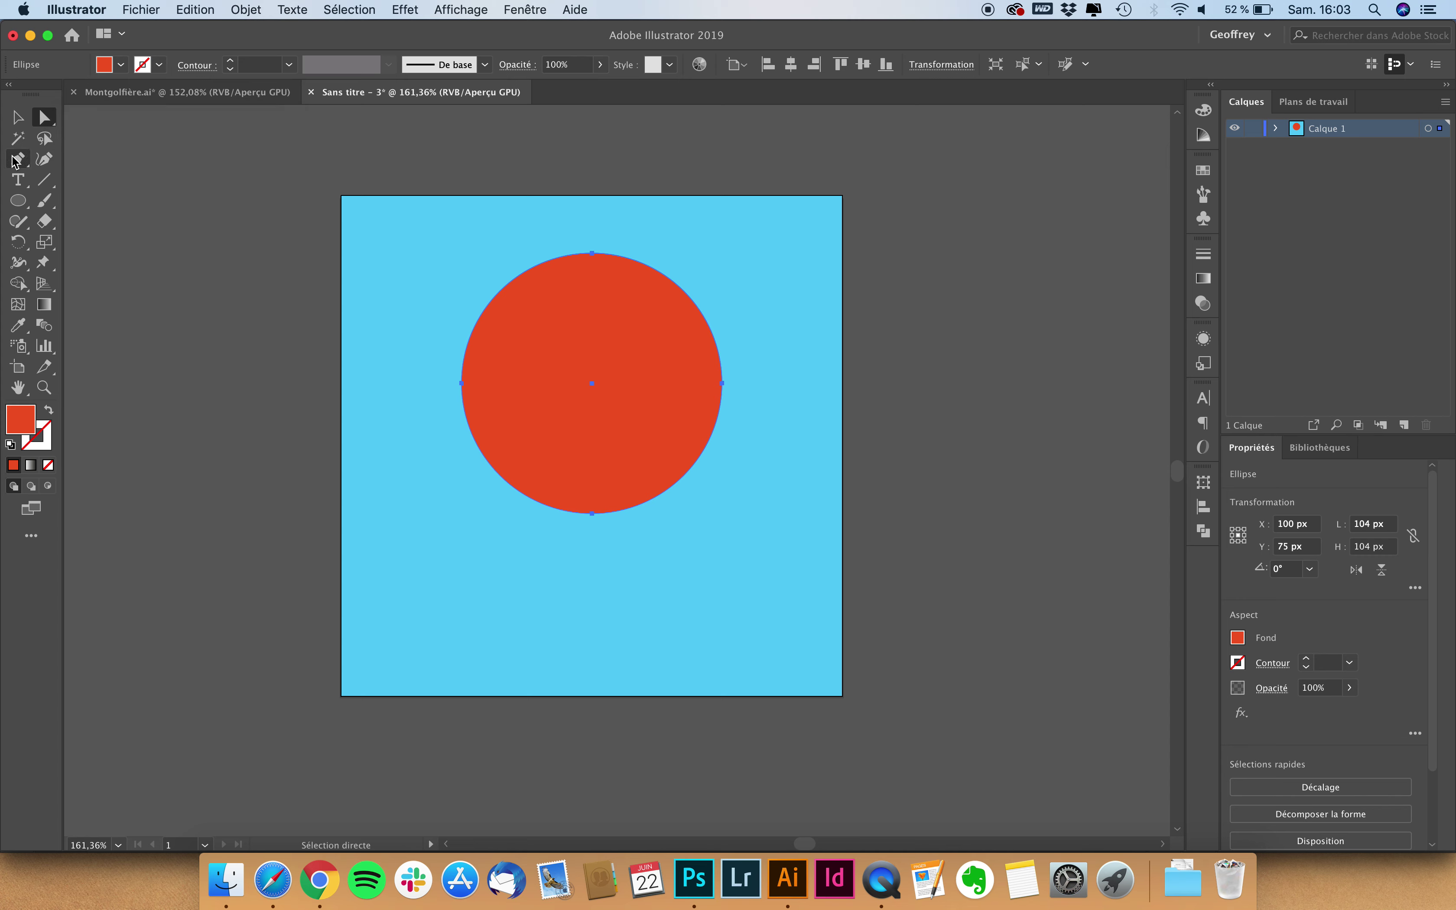
left_click(18, 117)
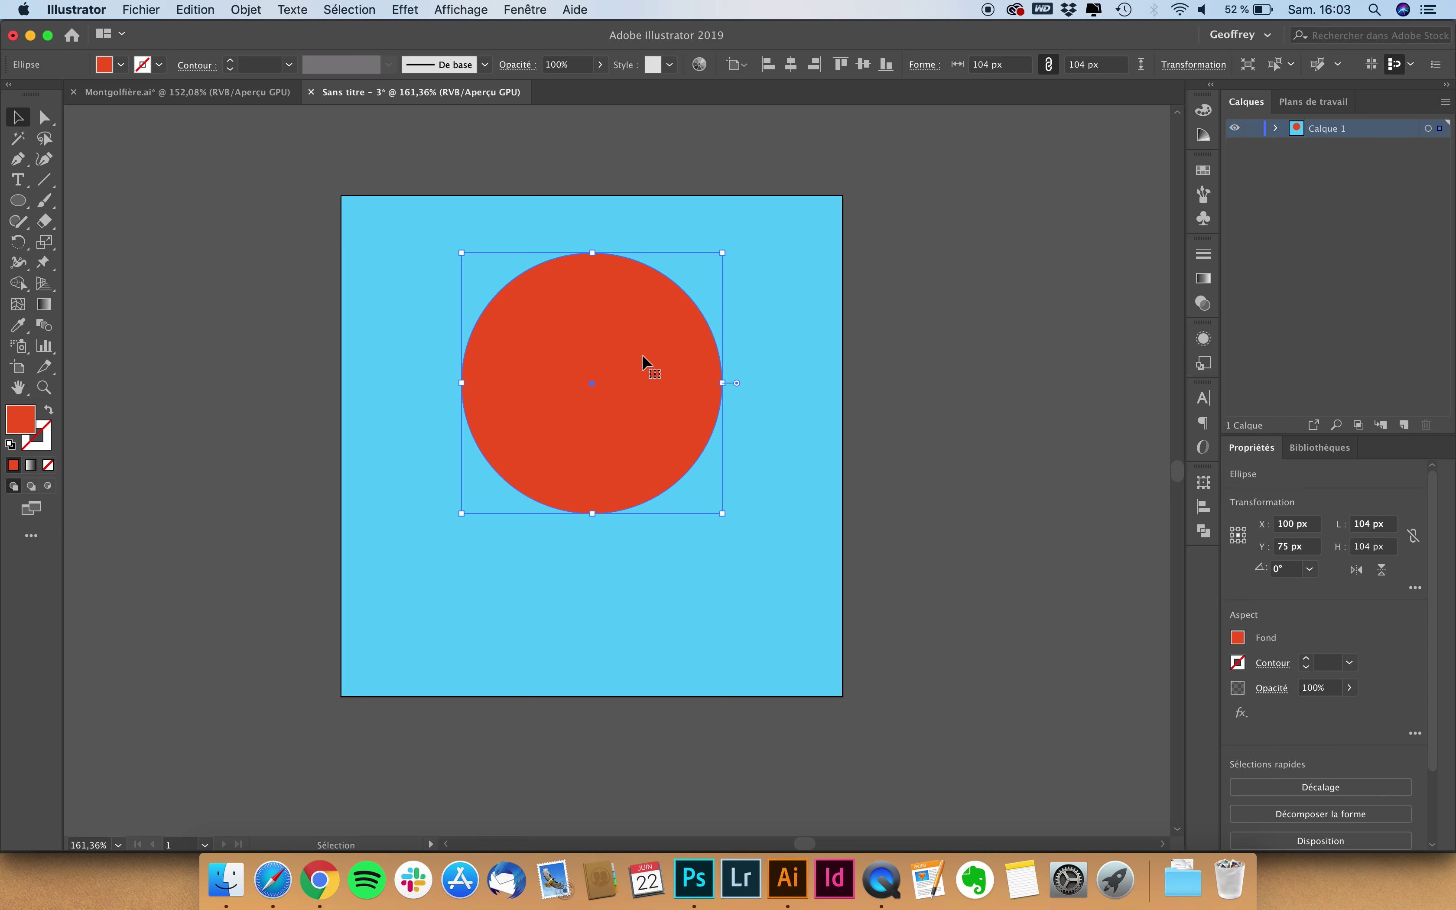
left_click_drag(18, 159, 130, 157)
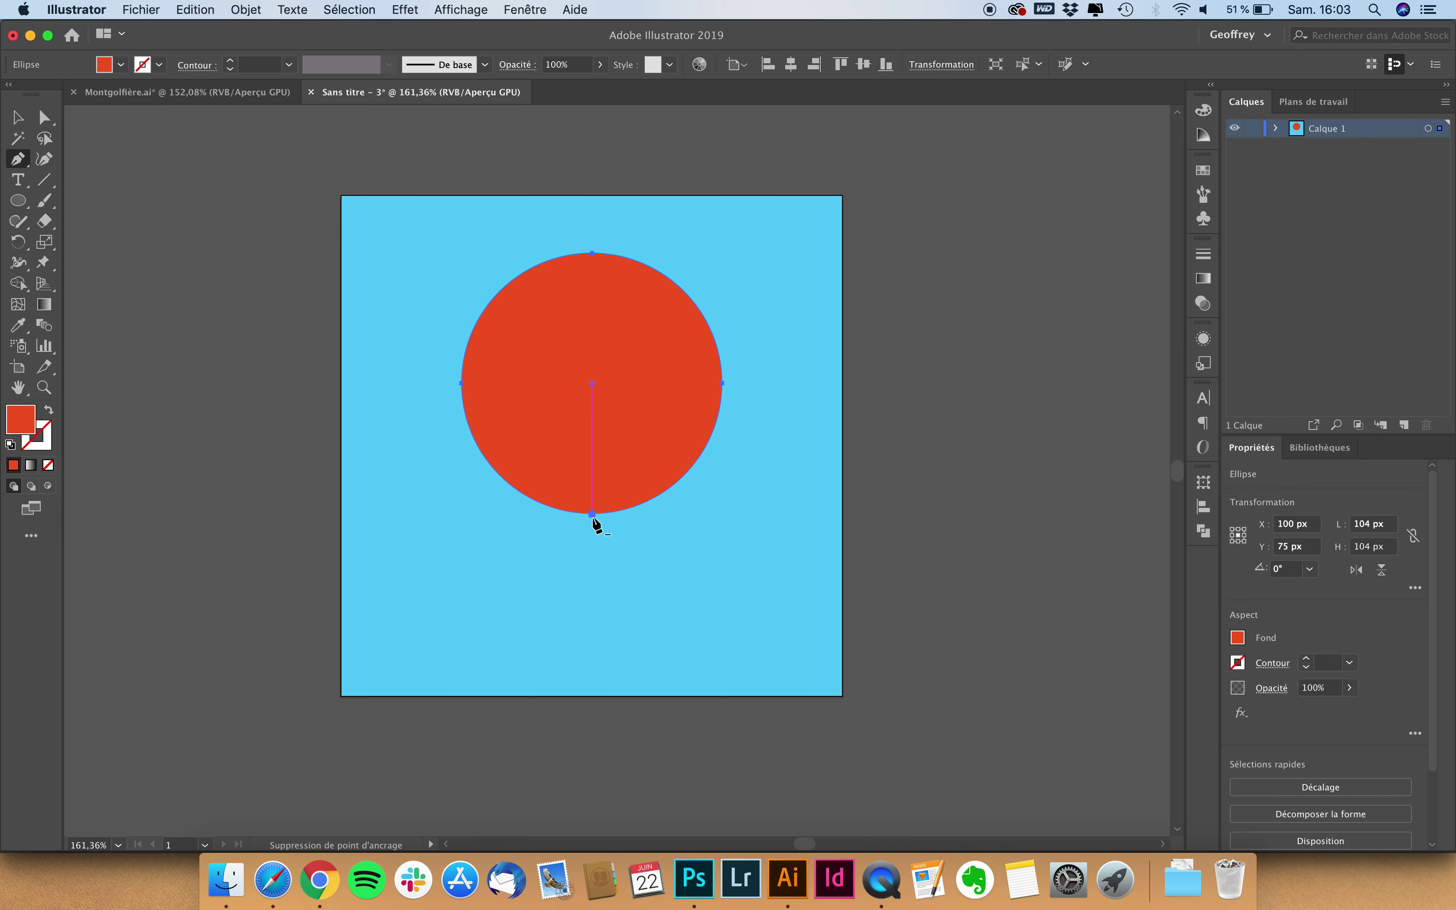
scroll(594, 522, "up", 3, "alt")
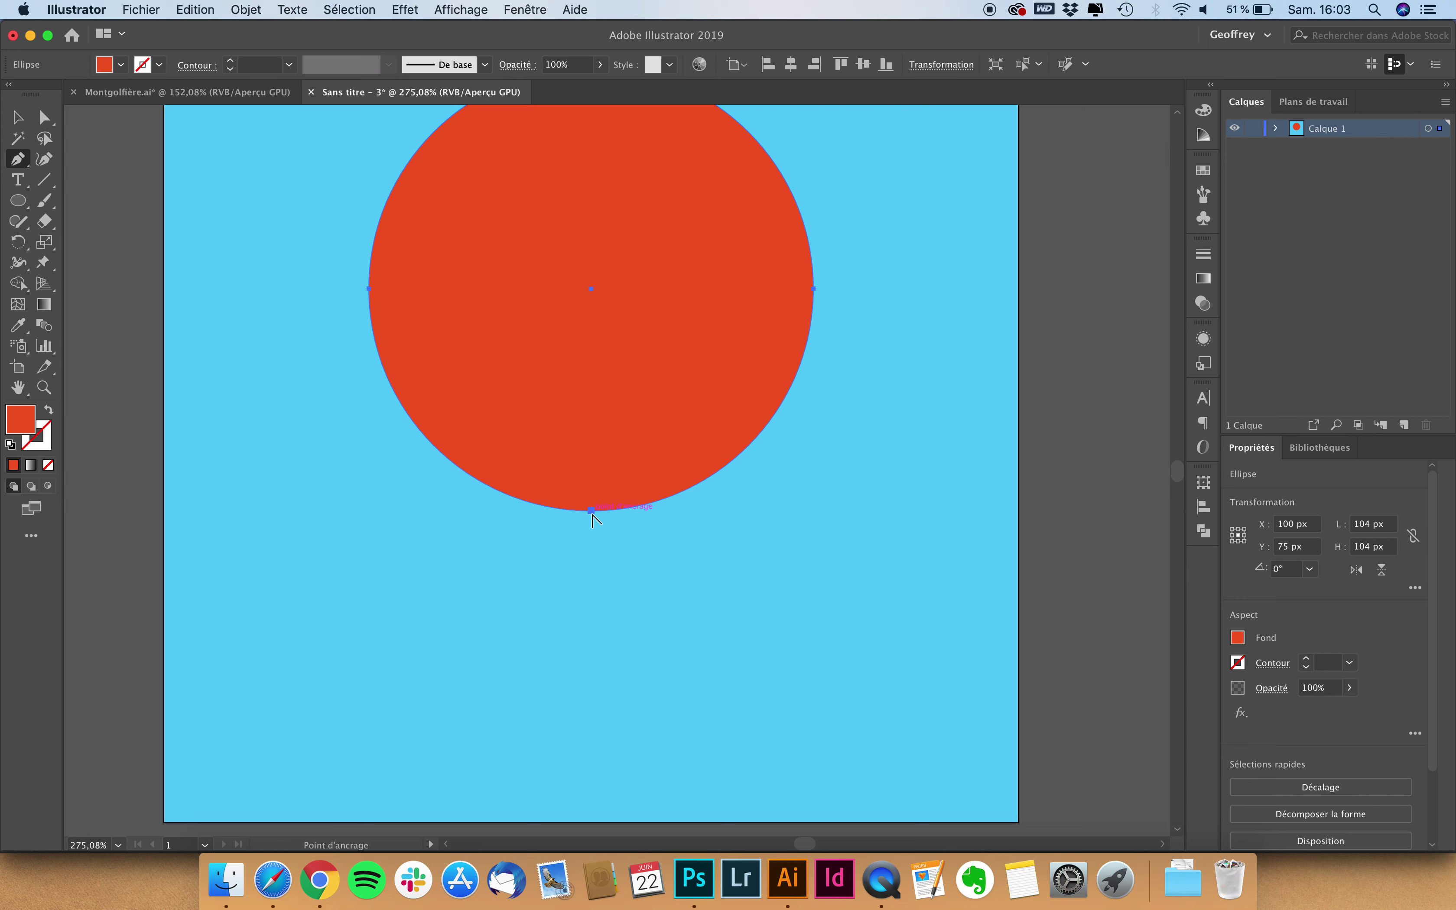
left_click(591, 511, "super")
left_click(591, 510, "alt")
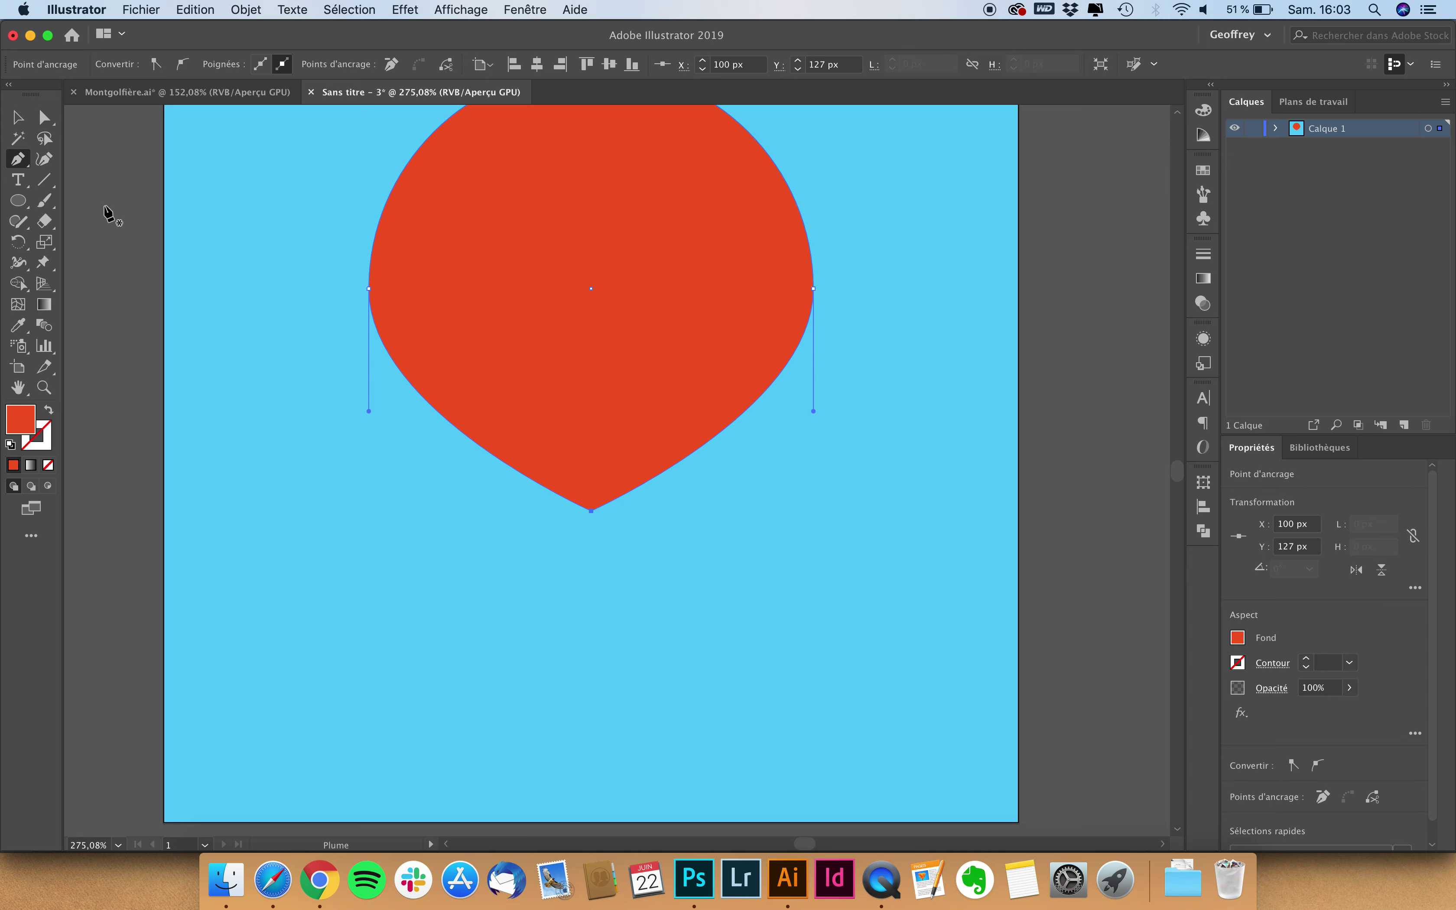
- Drag the bottom point straight down, making a 104 × 127 px teardrop
key("a")
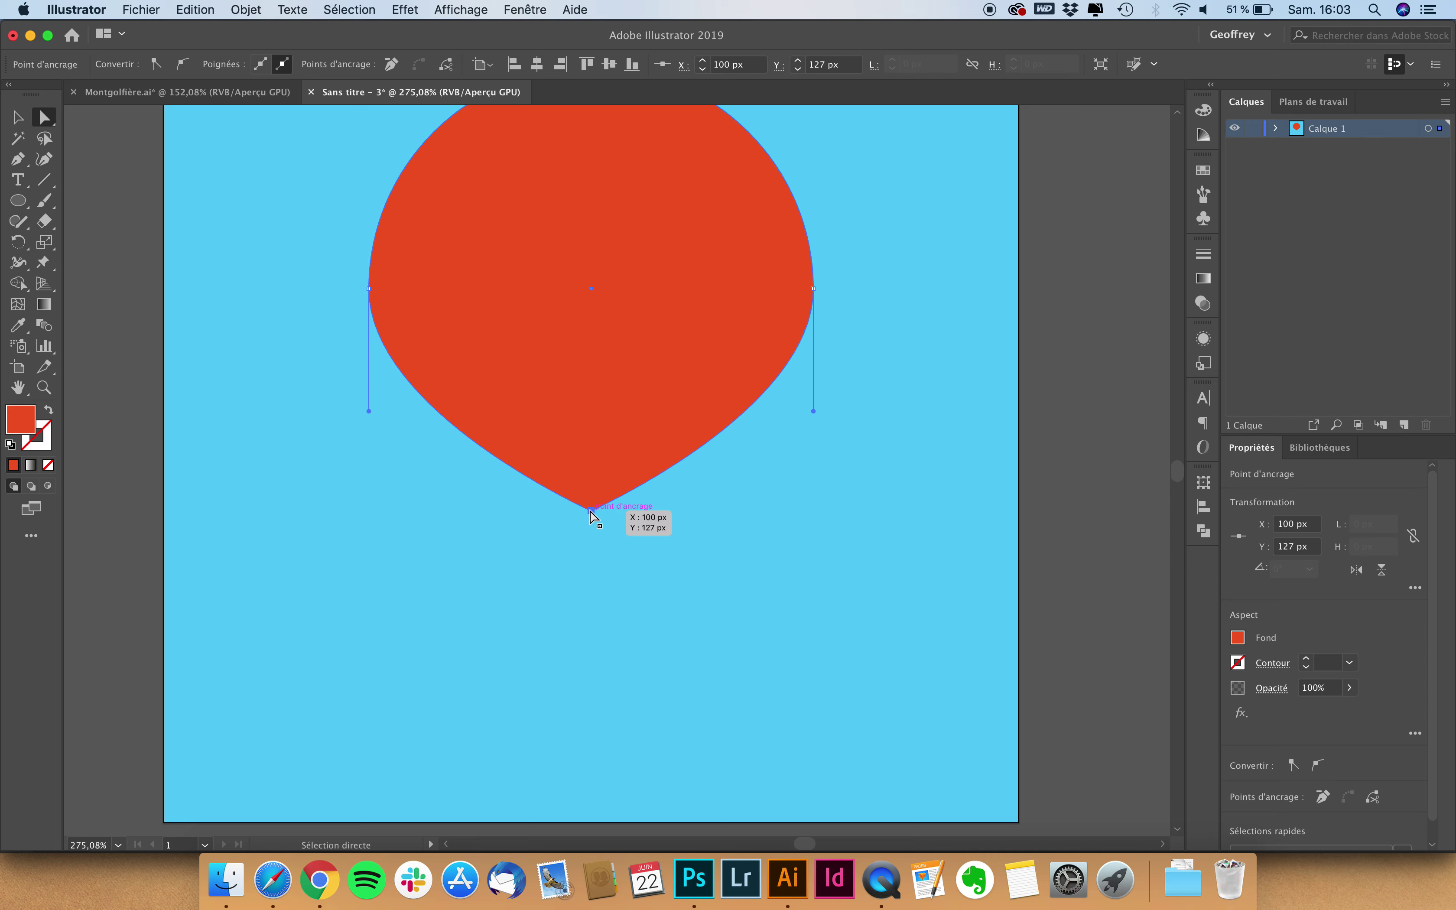
scroll(590, 511, "down", 3)
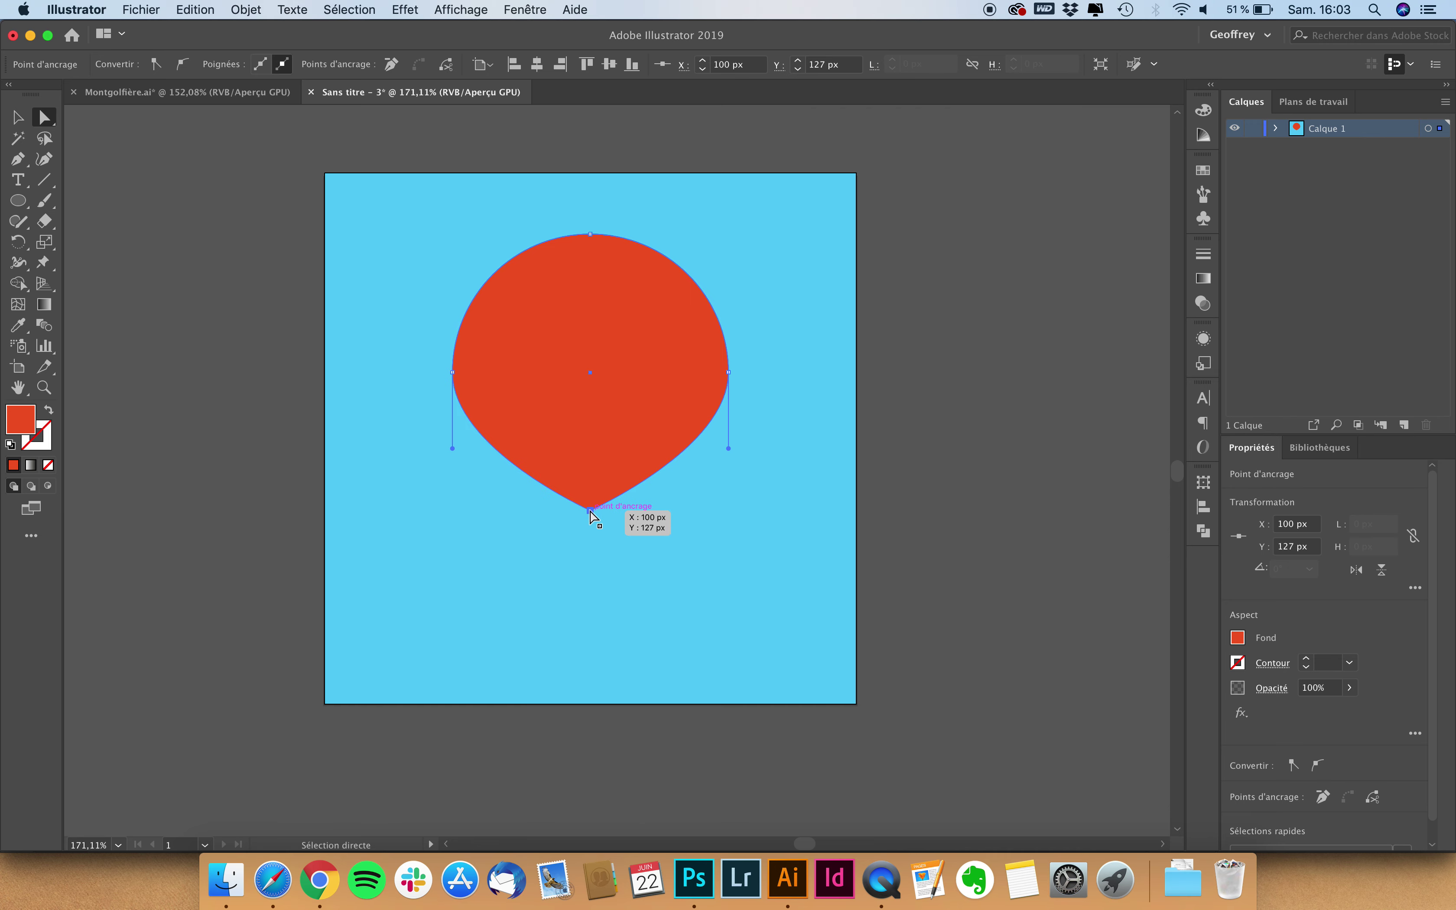
left_click_drag(590, 513, 603, 536)
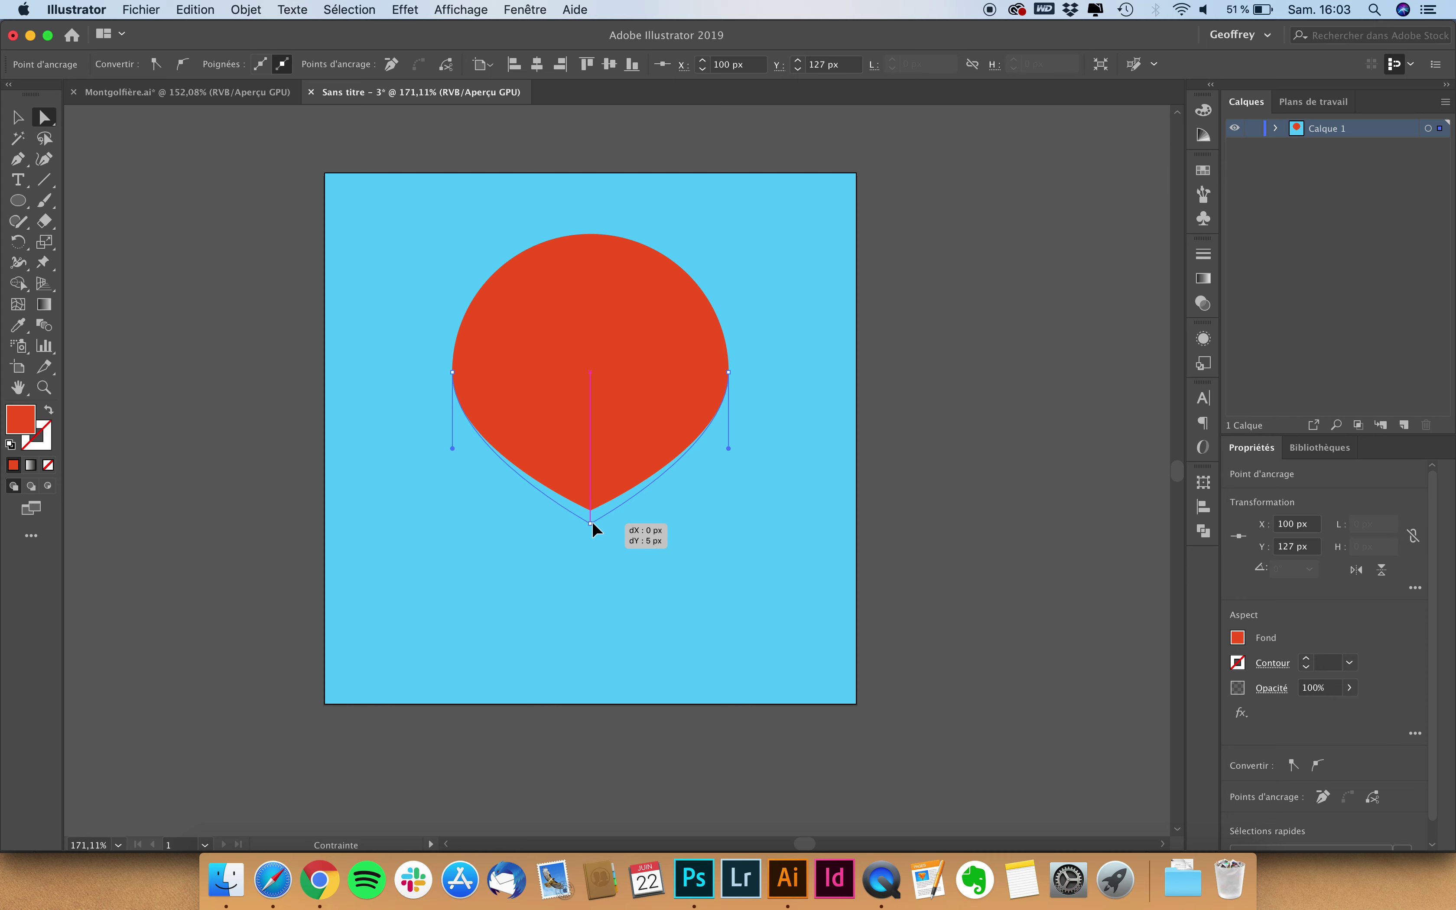
left_click_drag(601, 532, 590, 578)
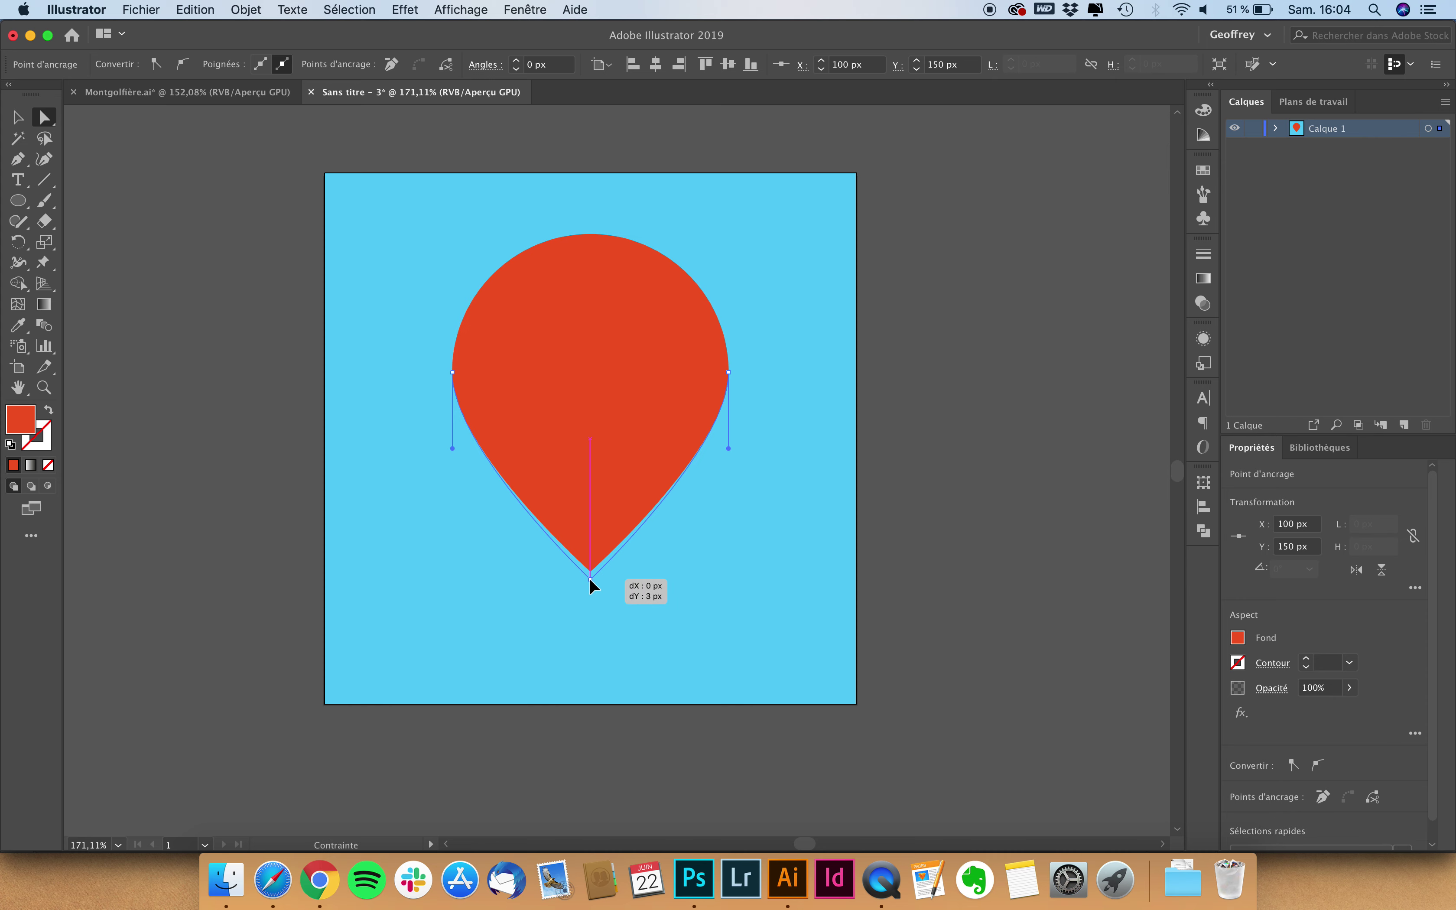
left_click_drag(589, 577, 588, 575)
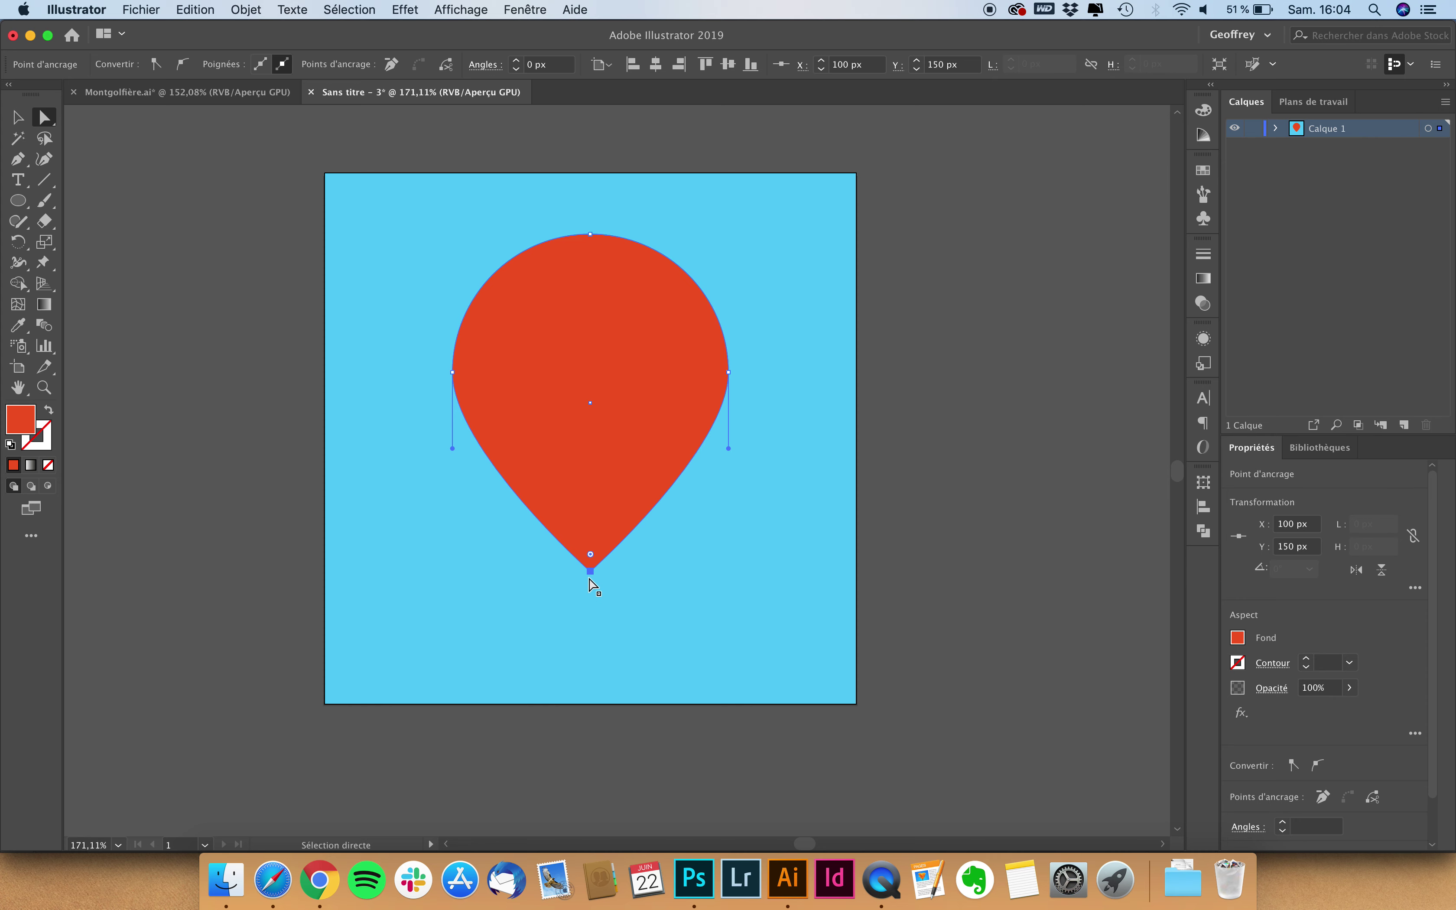
left_click(17, 111)
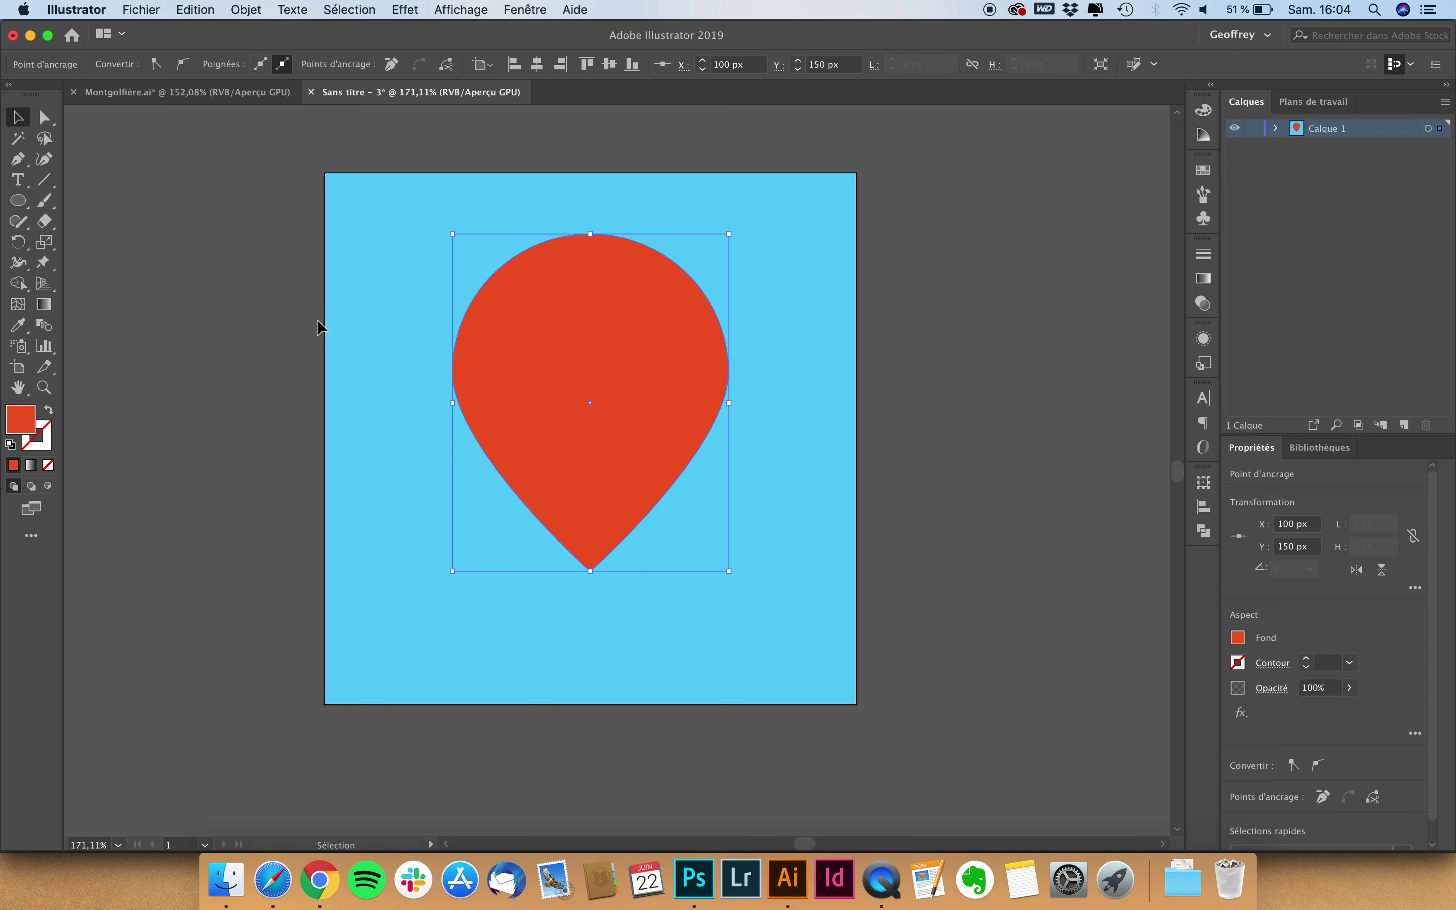
left_click(318, 321)
- Paste a copy of the balloon in place, fill it white, and narrow it to 74 px
left_click(592, 340)
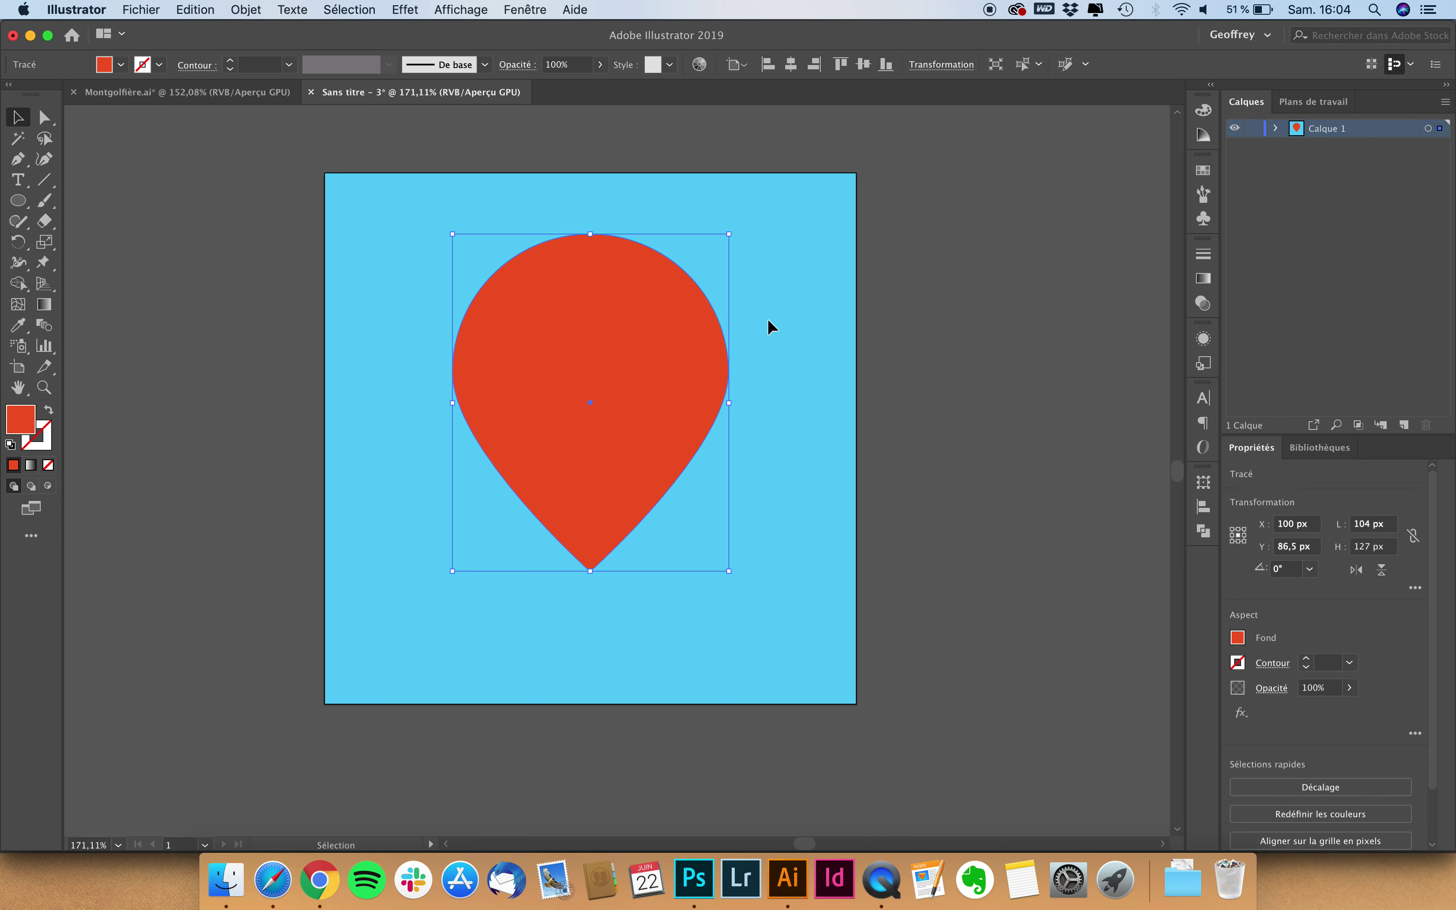
left_click(196, 9)
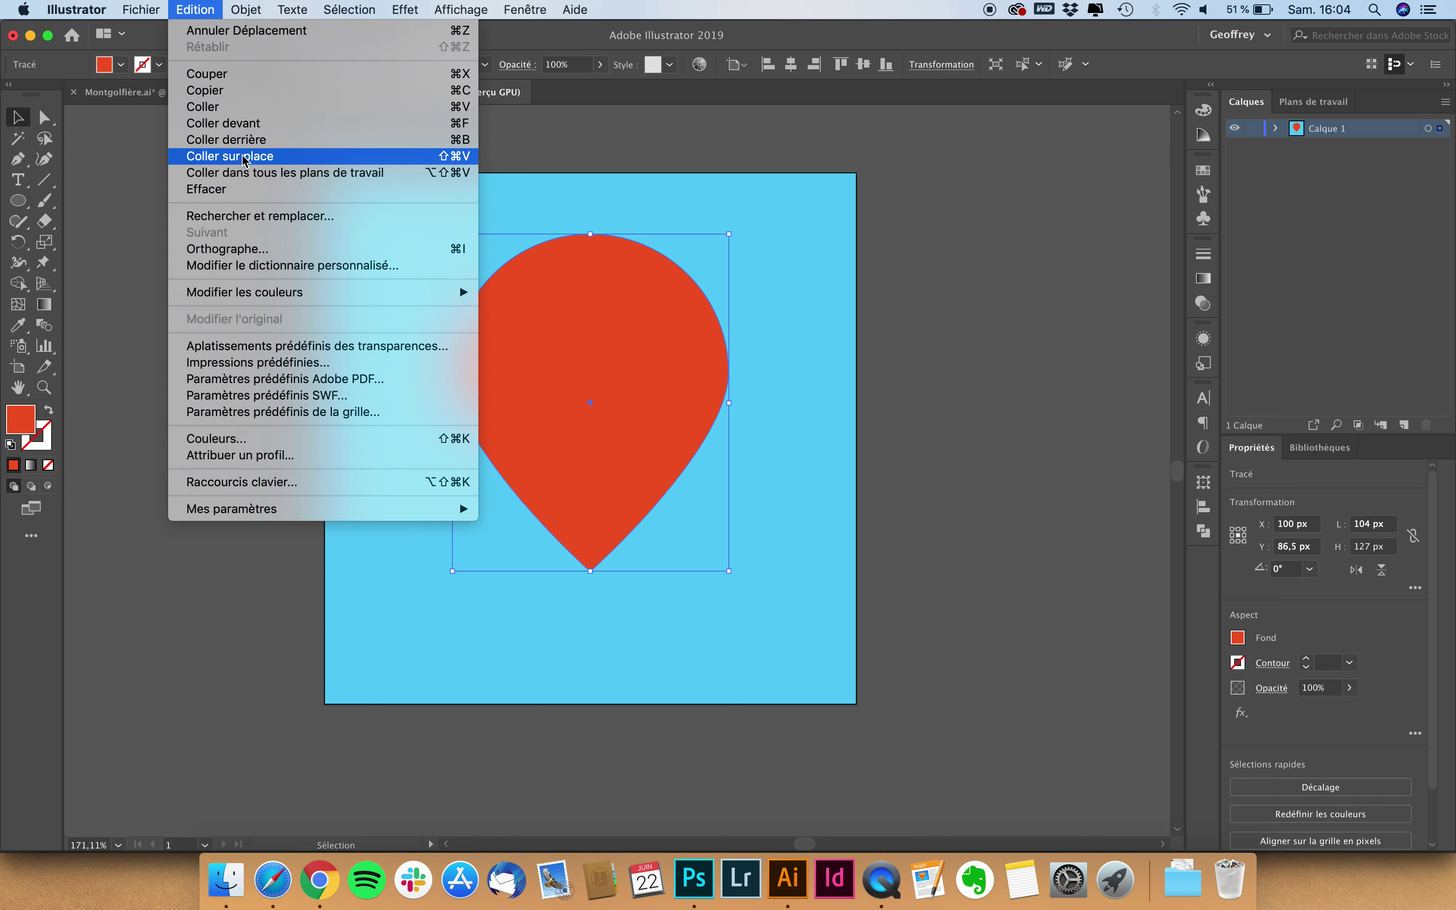
left_click(278, 158)
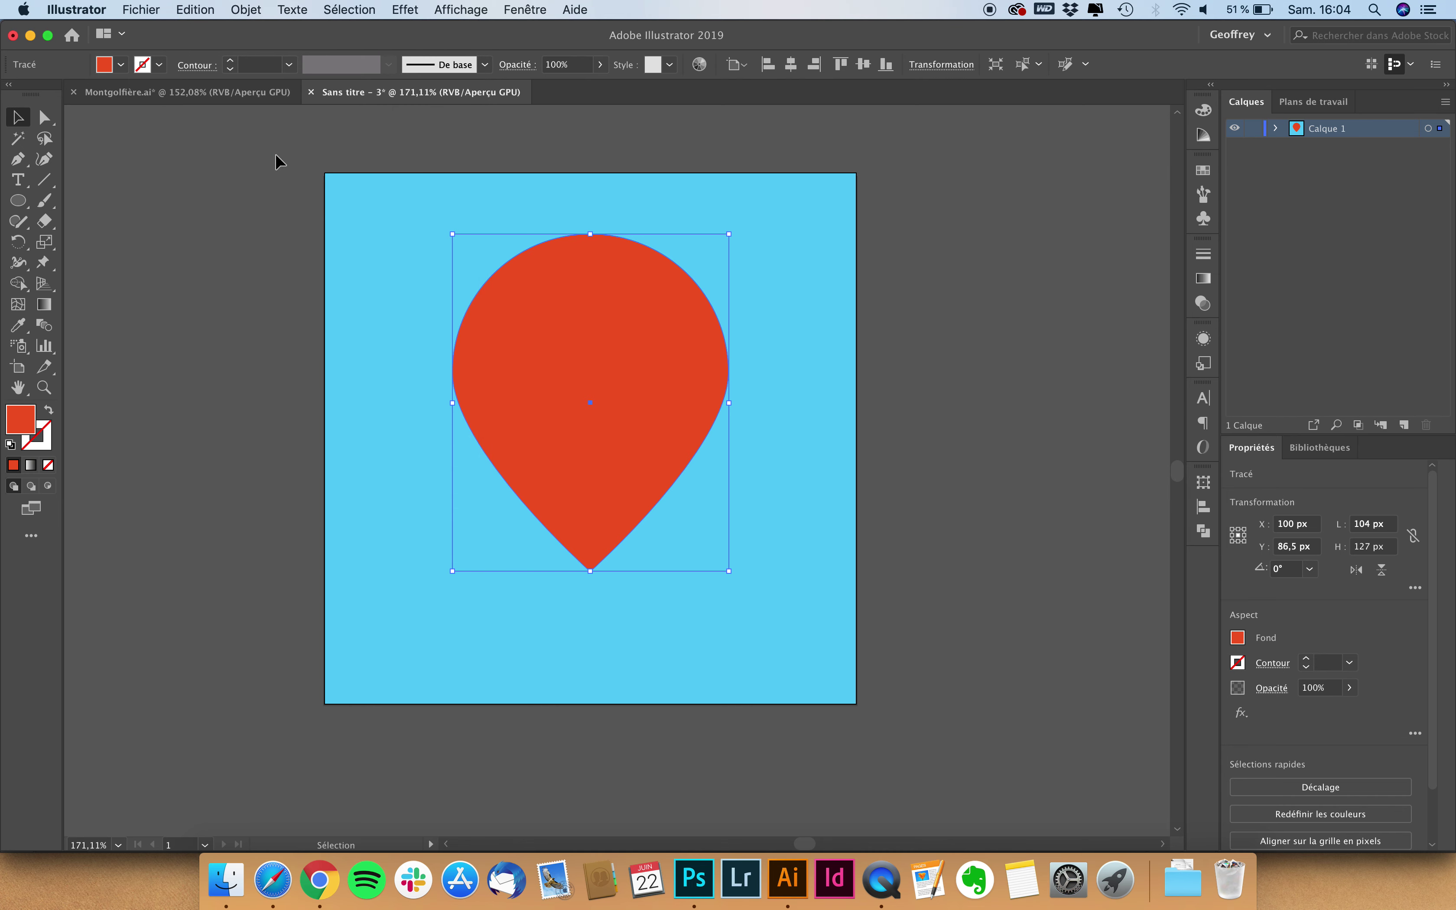
left_click(366, 301)
left_click(619, 326)
left_click(121, 64)
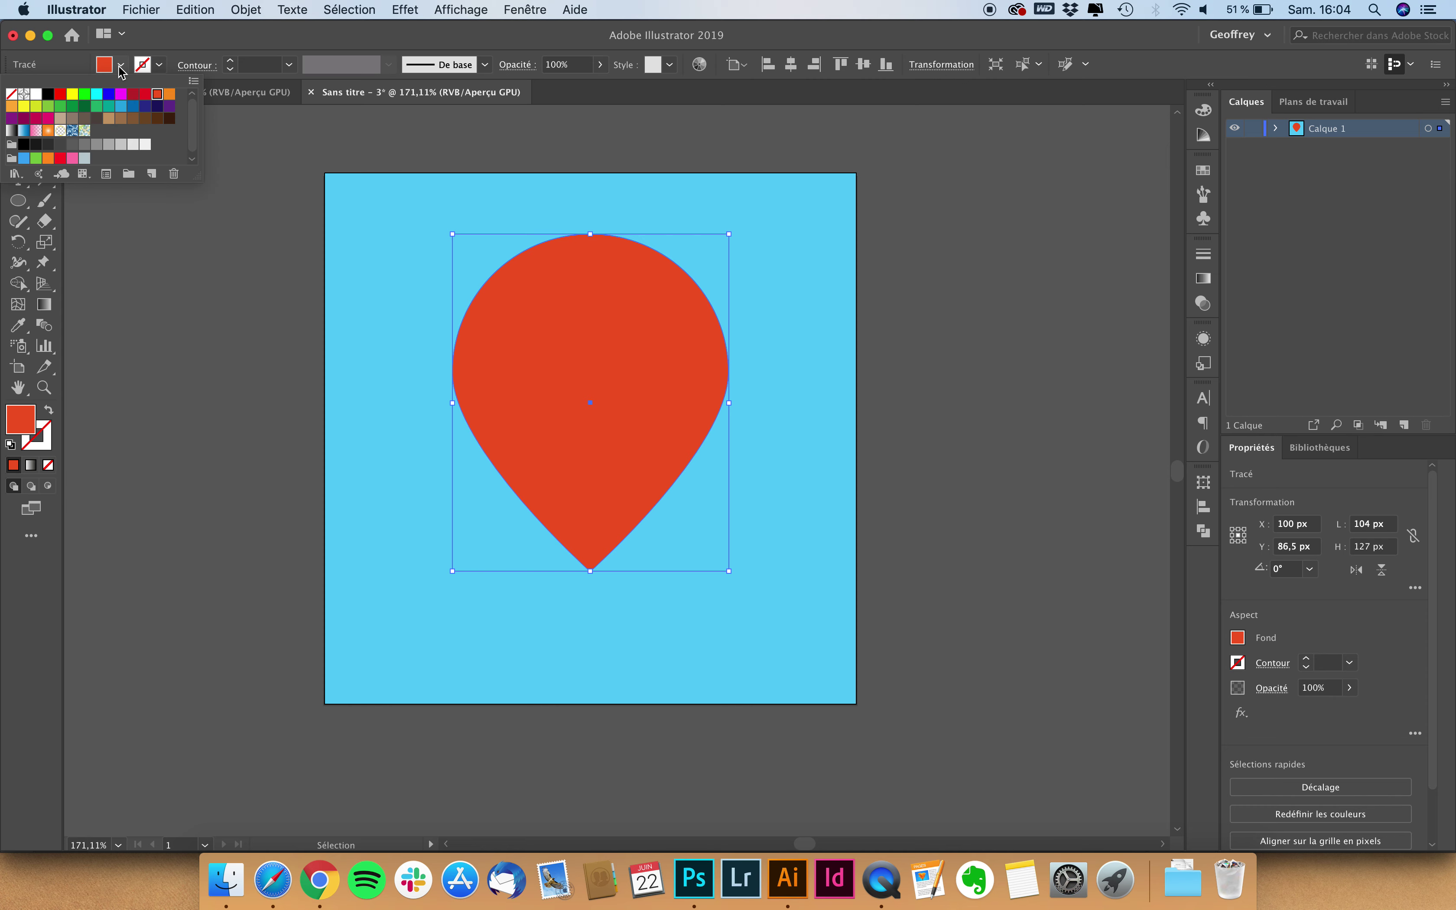
left_click(36, 94)
left_click(330, 301)
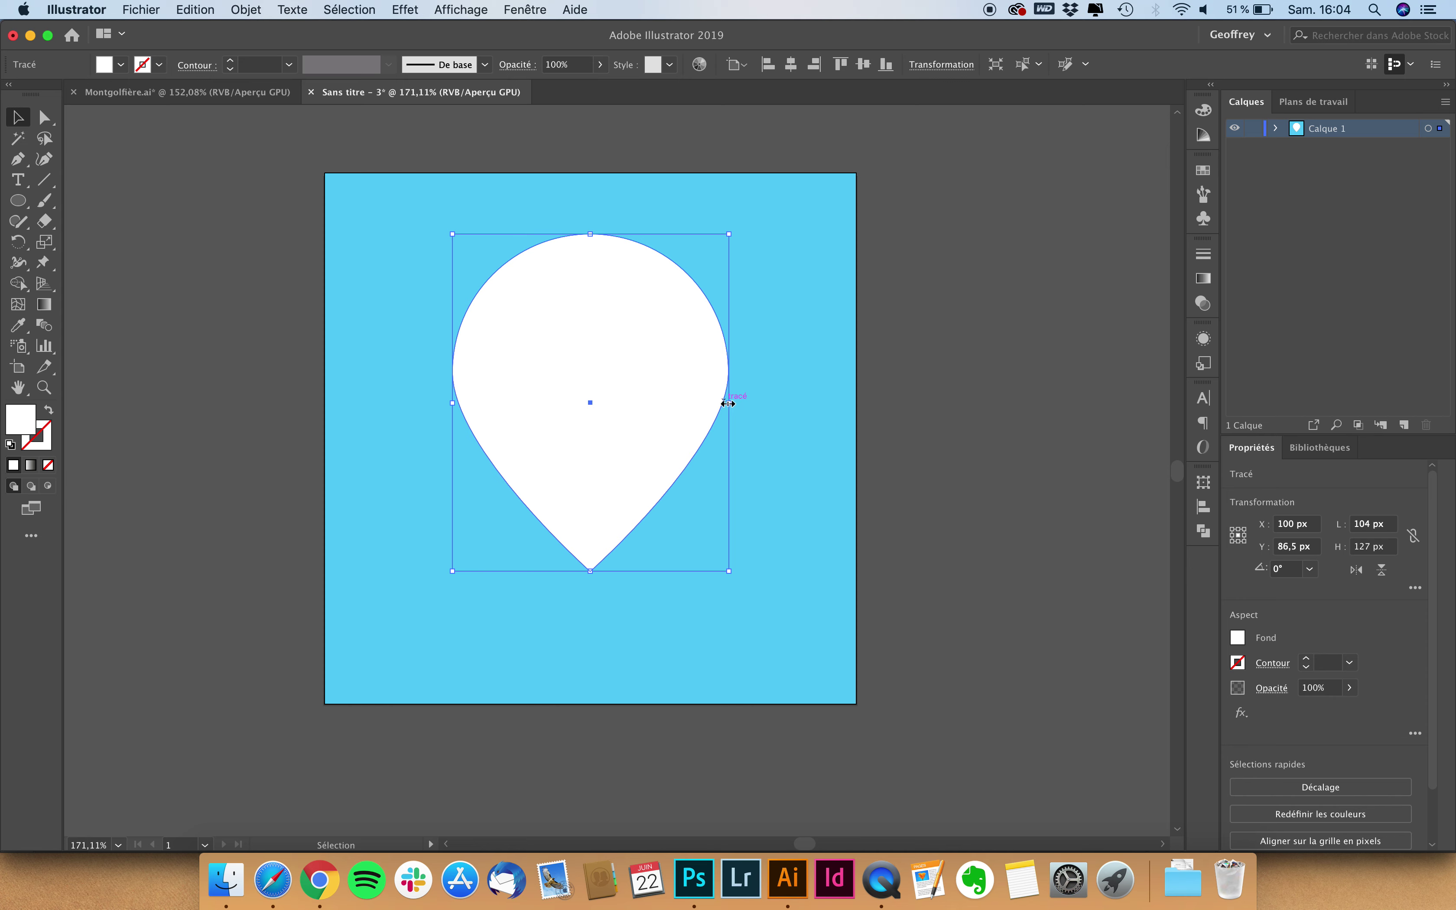
left_click_drag(729, 405, 689, 408)
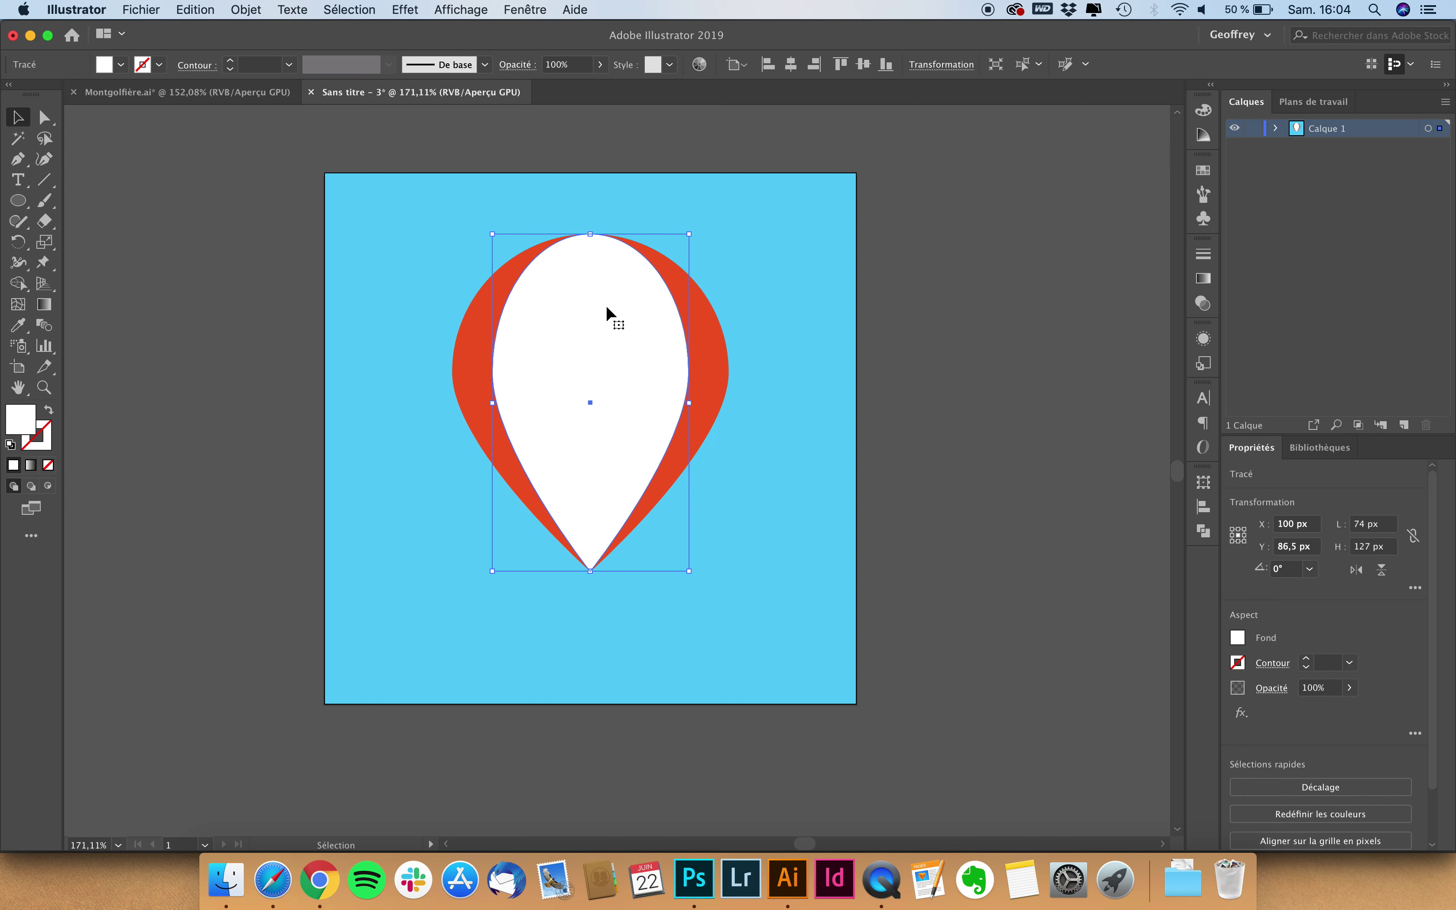
- Paste a red copy in place and narrow it into a central stripe
left_click(465, 325)
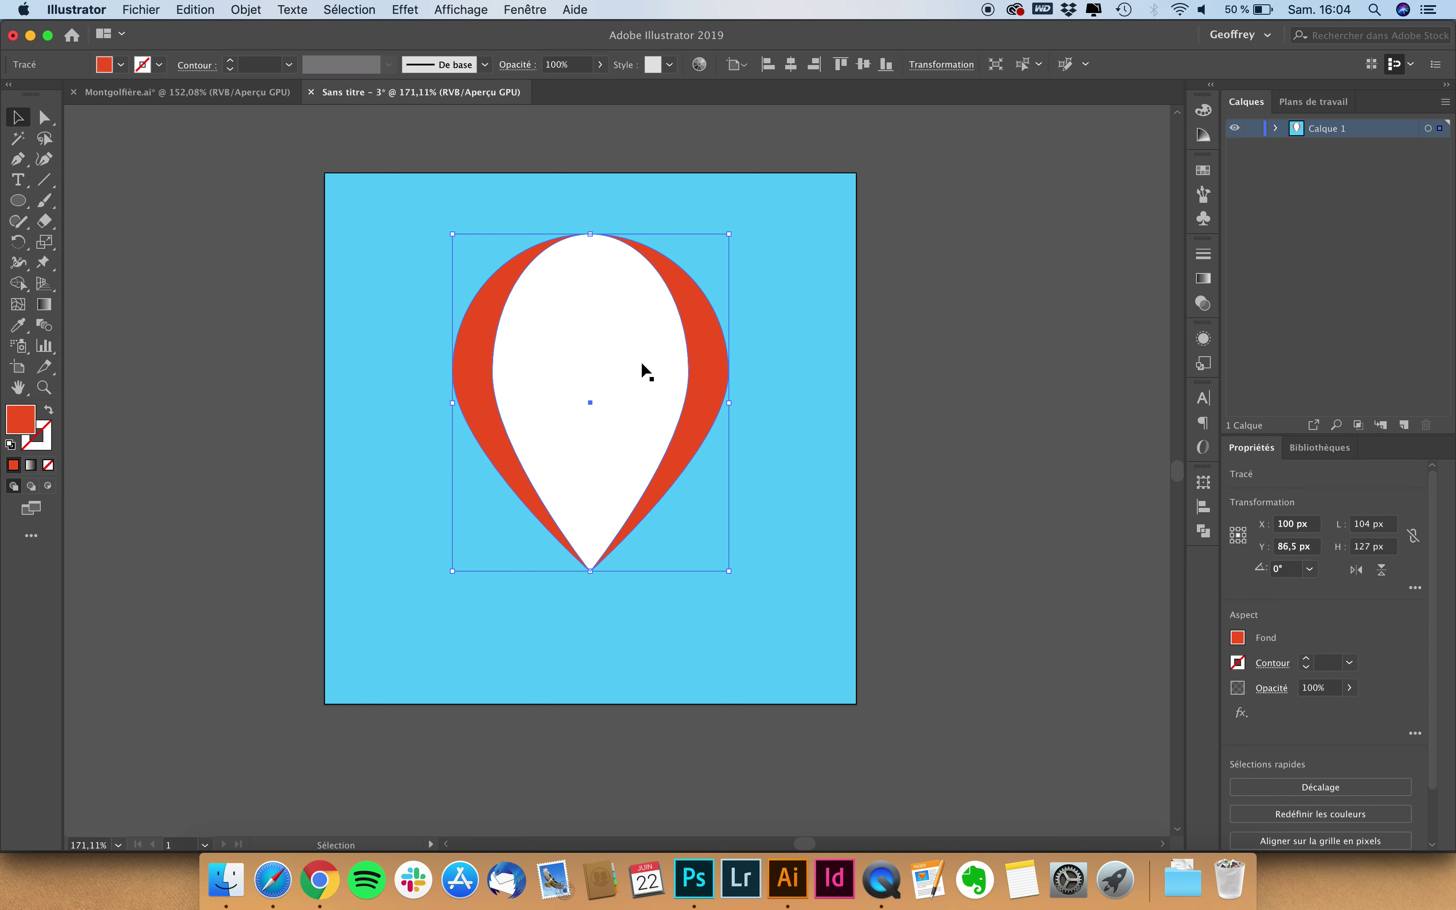
key("a")
key("v")
left_click(198, 8)
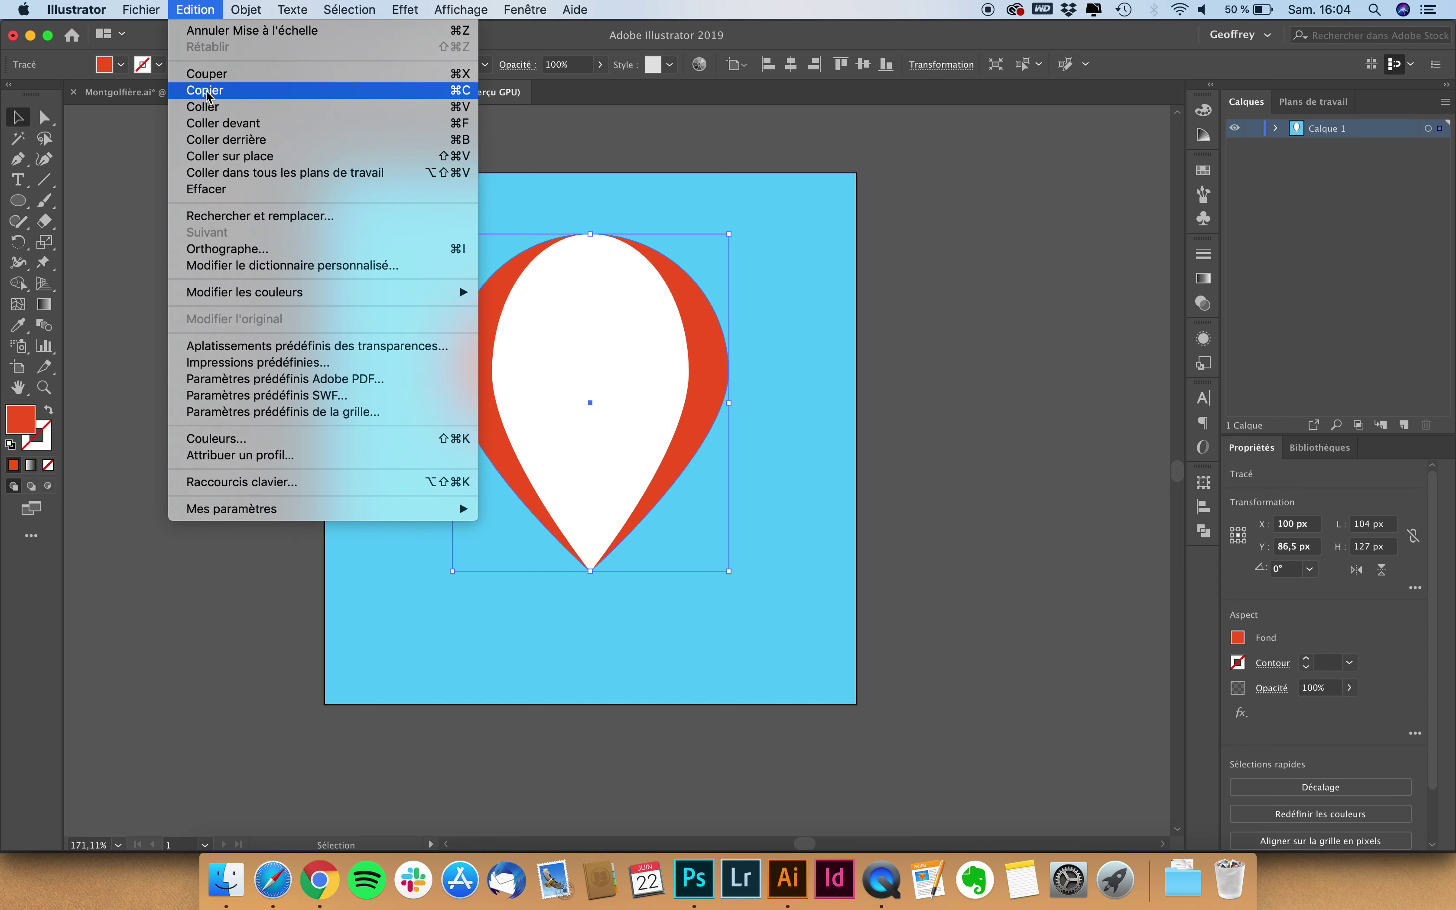
left_click(220, 158)
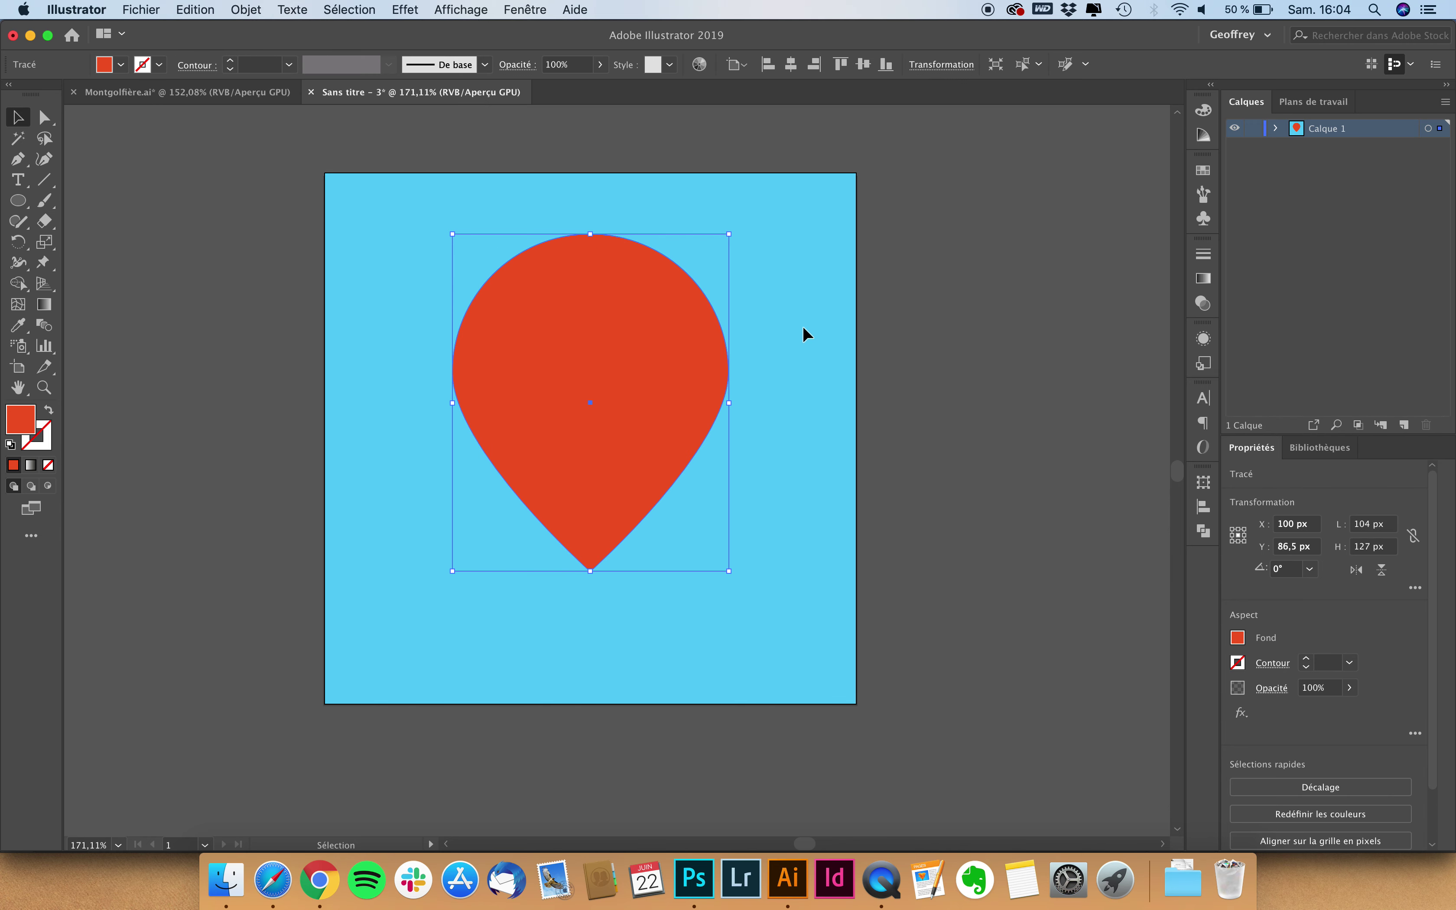
left_click_drag(732, 405, 630, 403)
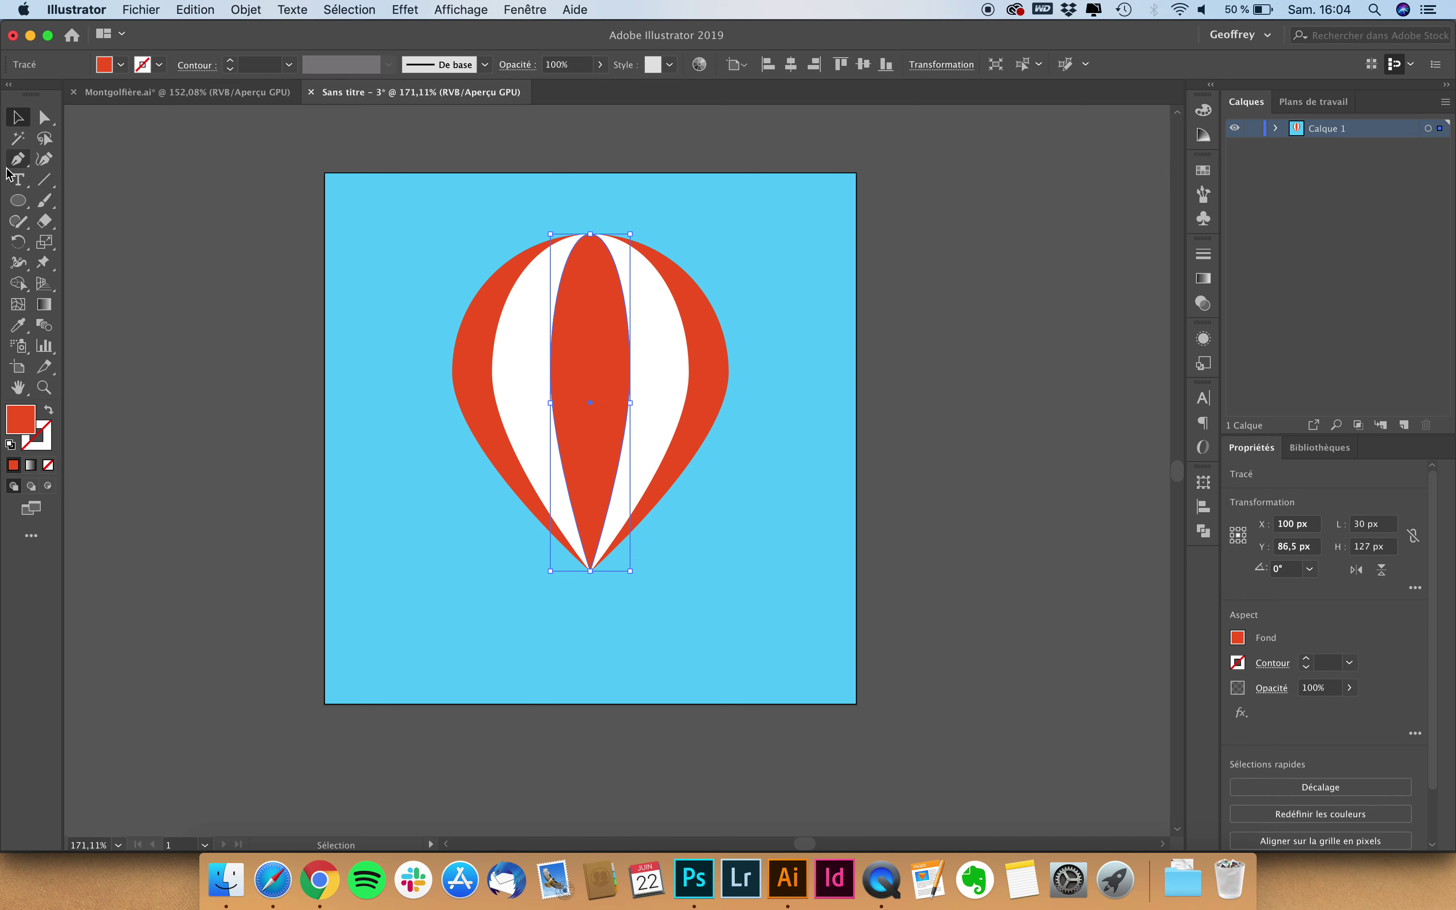
left_click(241, 237)
- Compare with Montgolfière.ai, then widen the white shape to 84 px and red stripe to 46 px
left_click(164, 91)
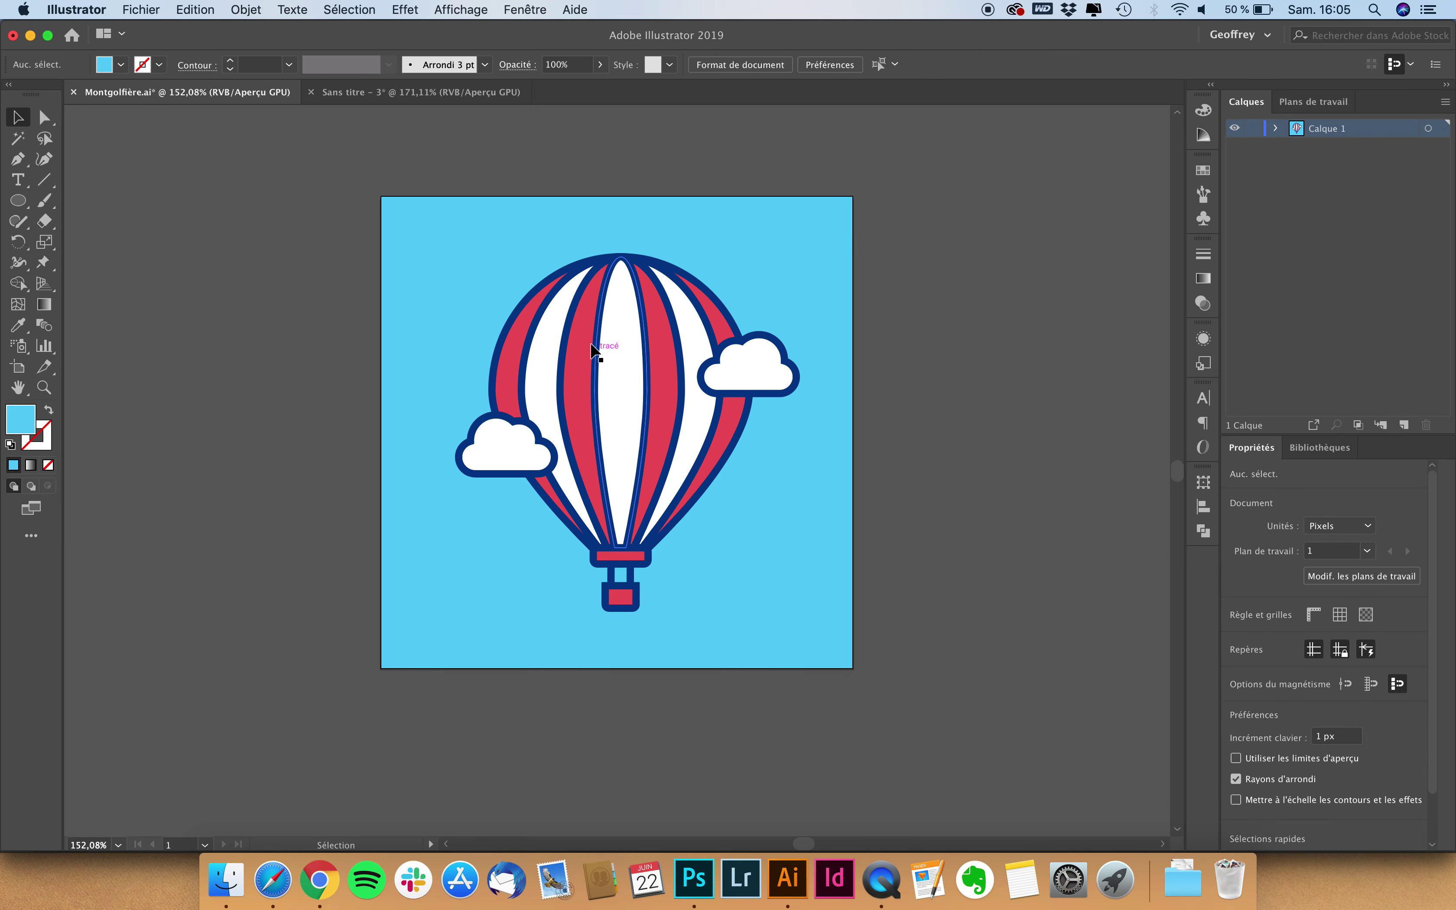
left_click(412, 91)
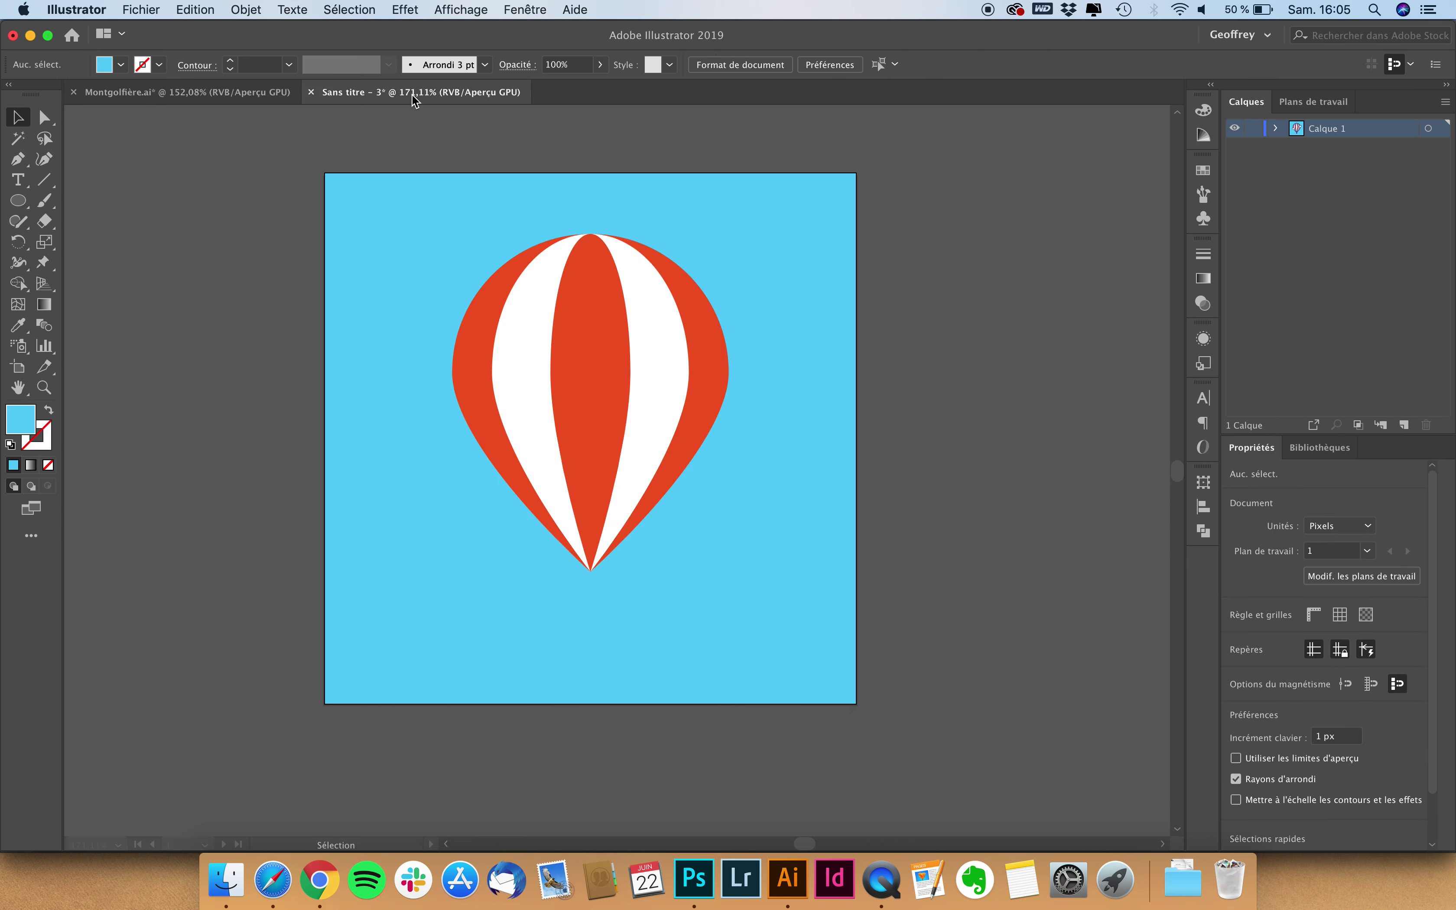
left_click(652, 329)
left_click_drag(691, 405, 702, 403)
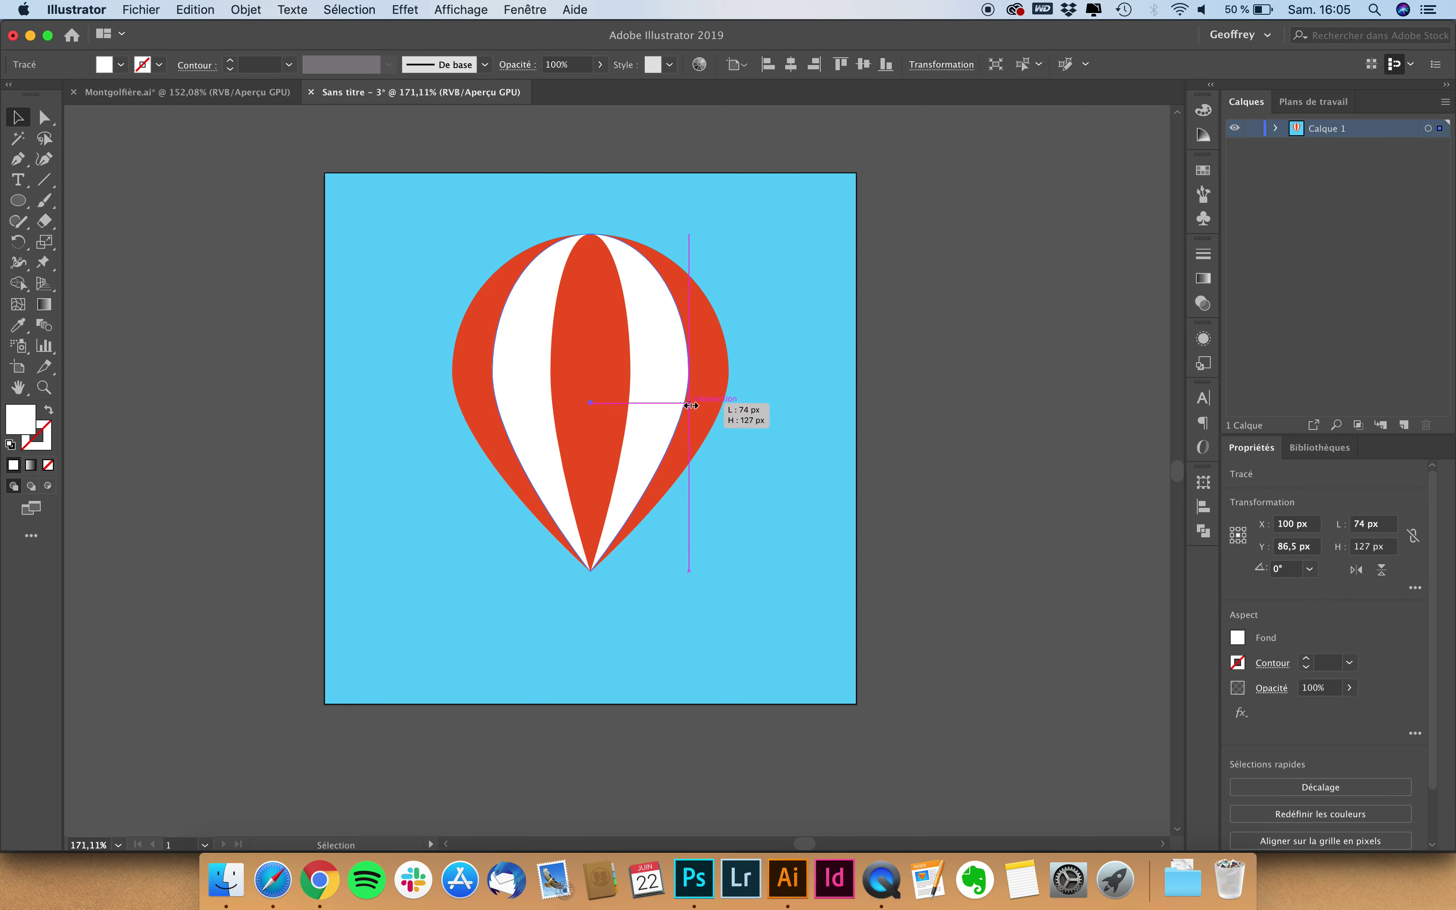
left_click(587, 407)
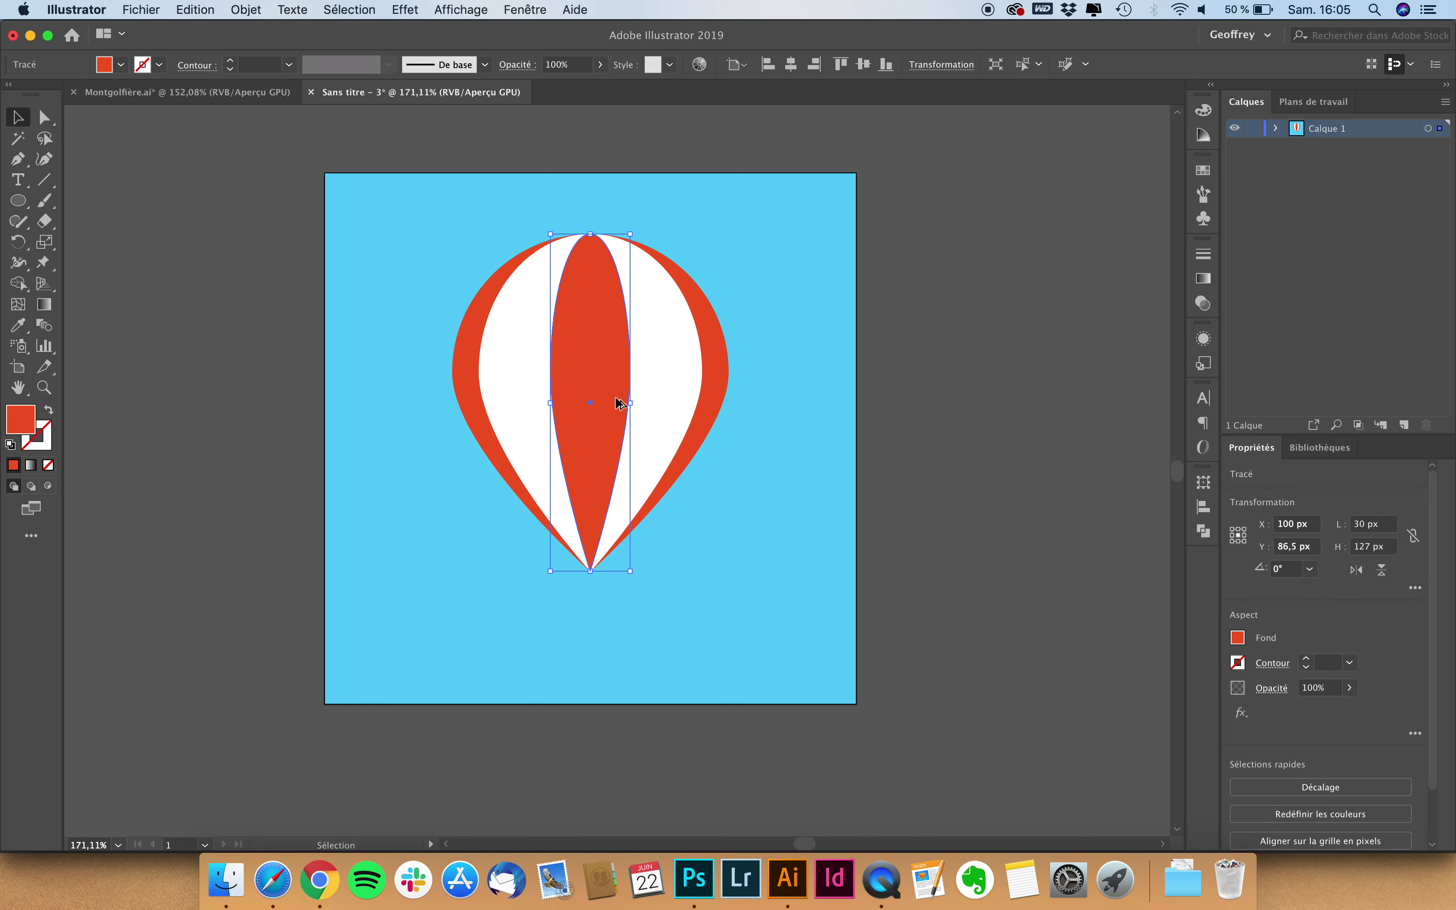
left_click_drag(631, 403, 652, 402)
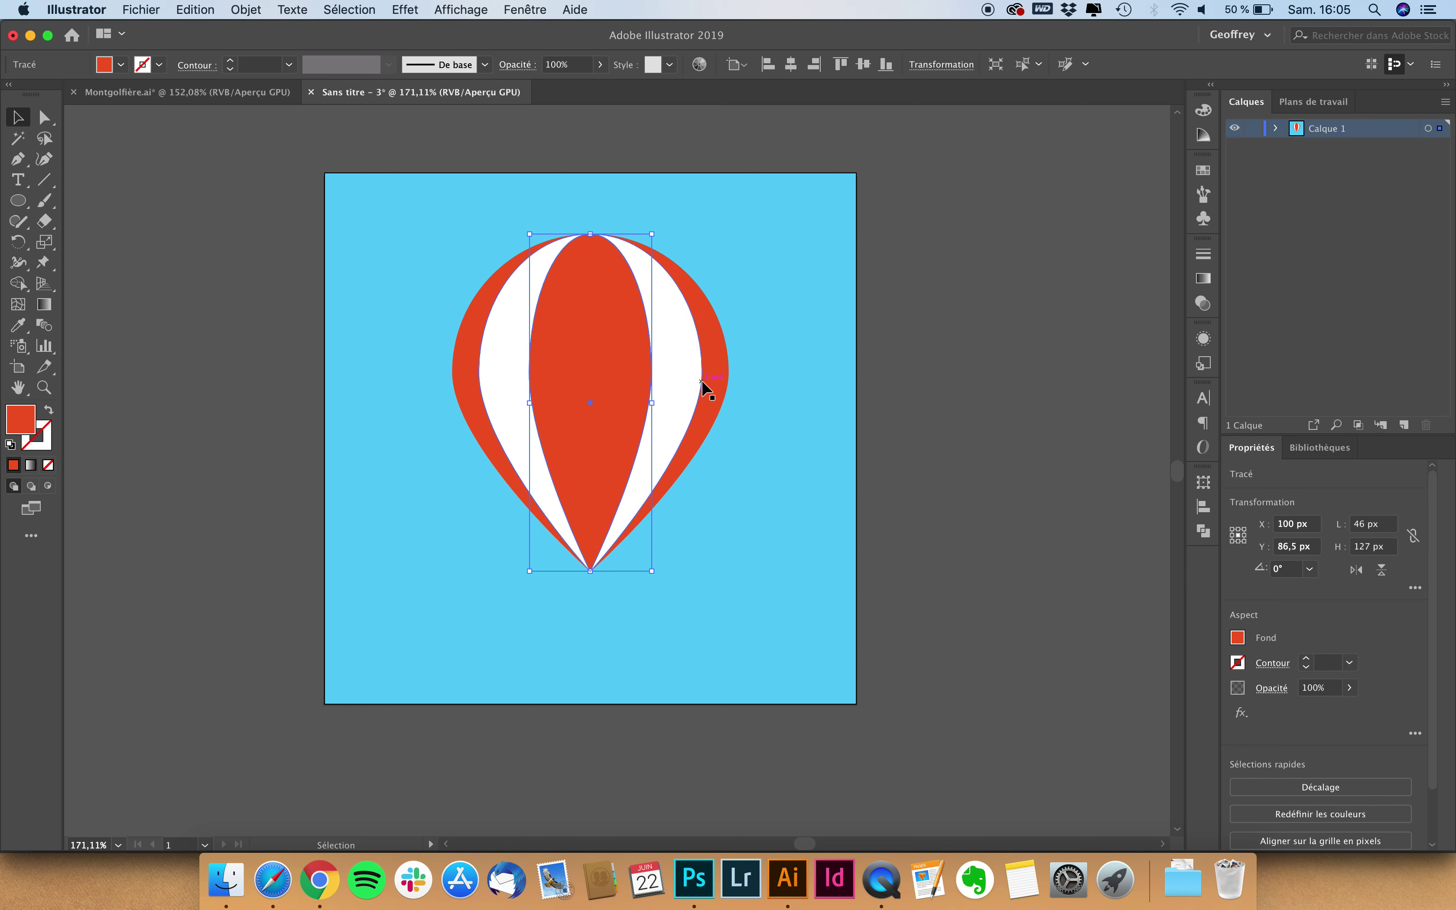
- Paste a white copy in place and narrow it into a thin centre stripe
left_click(698, 350)
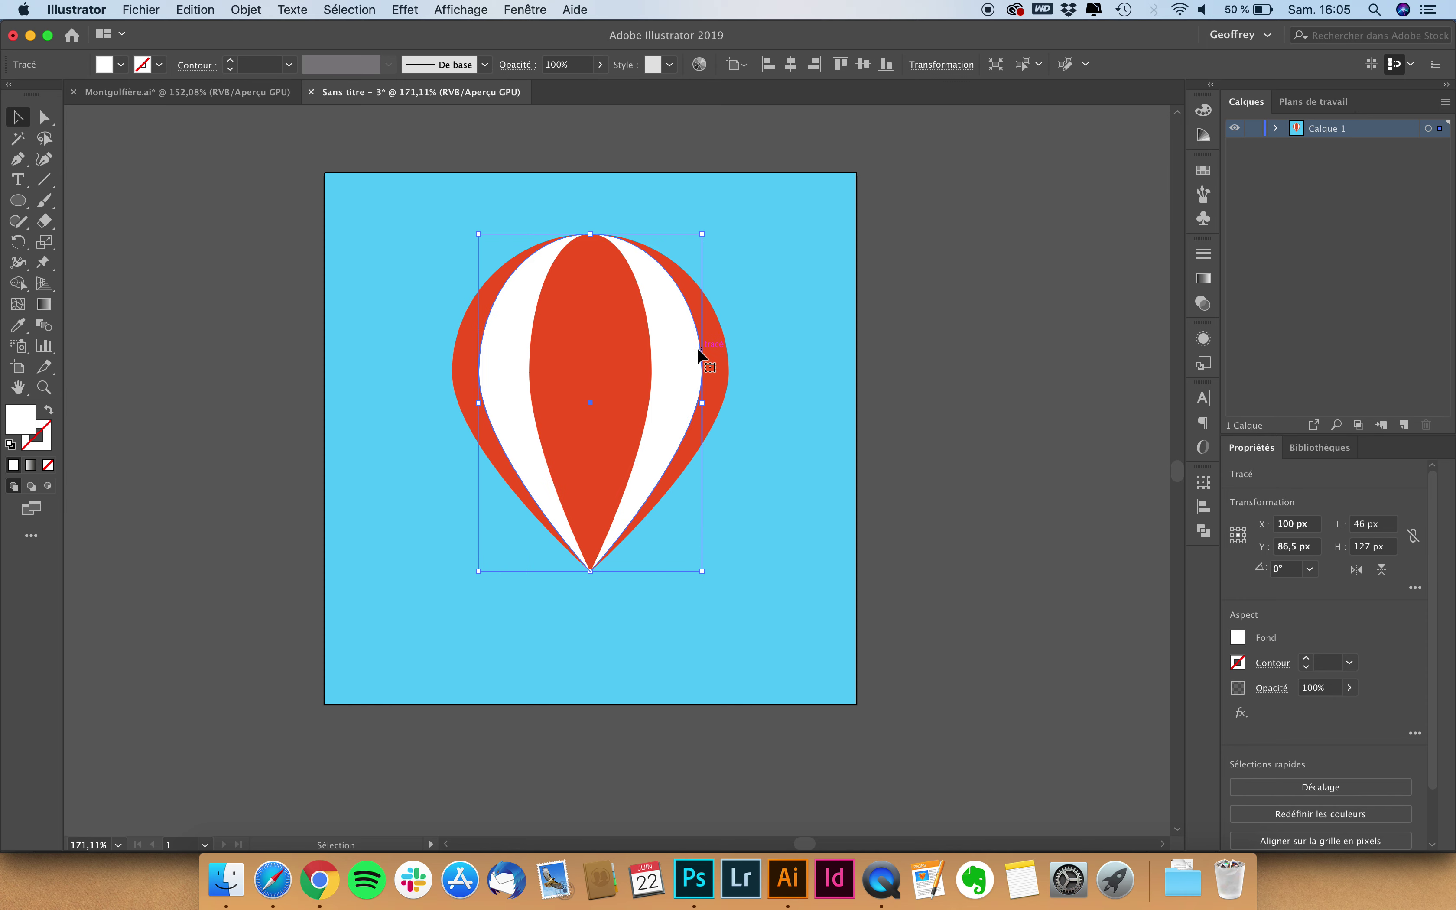
key("a")
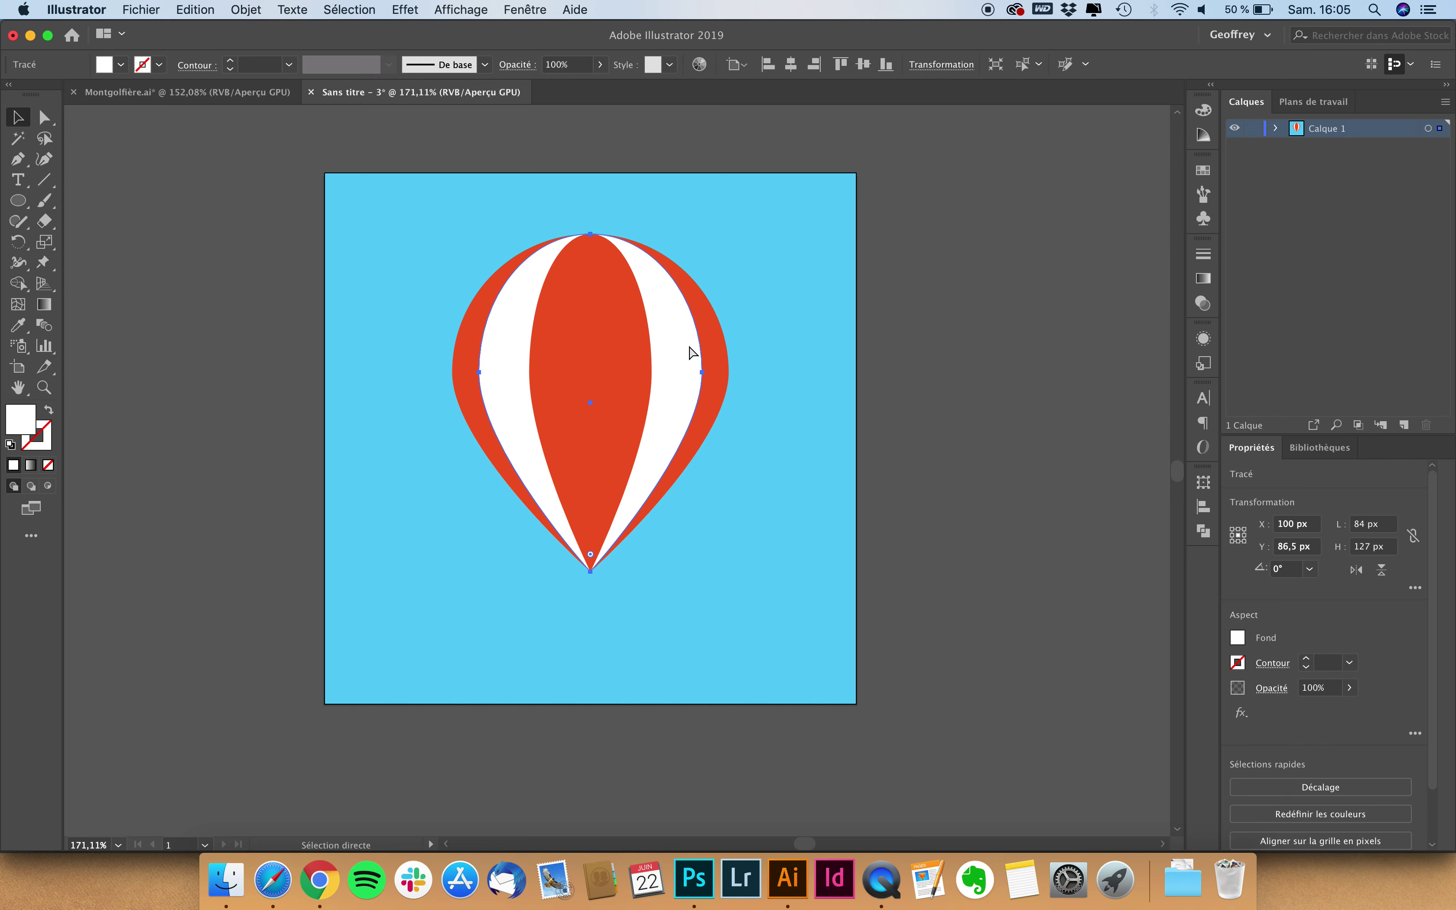
key("v")
left_click(195, 9)
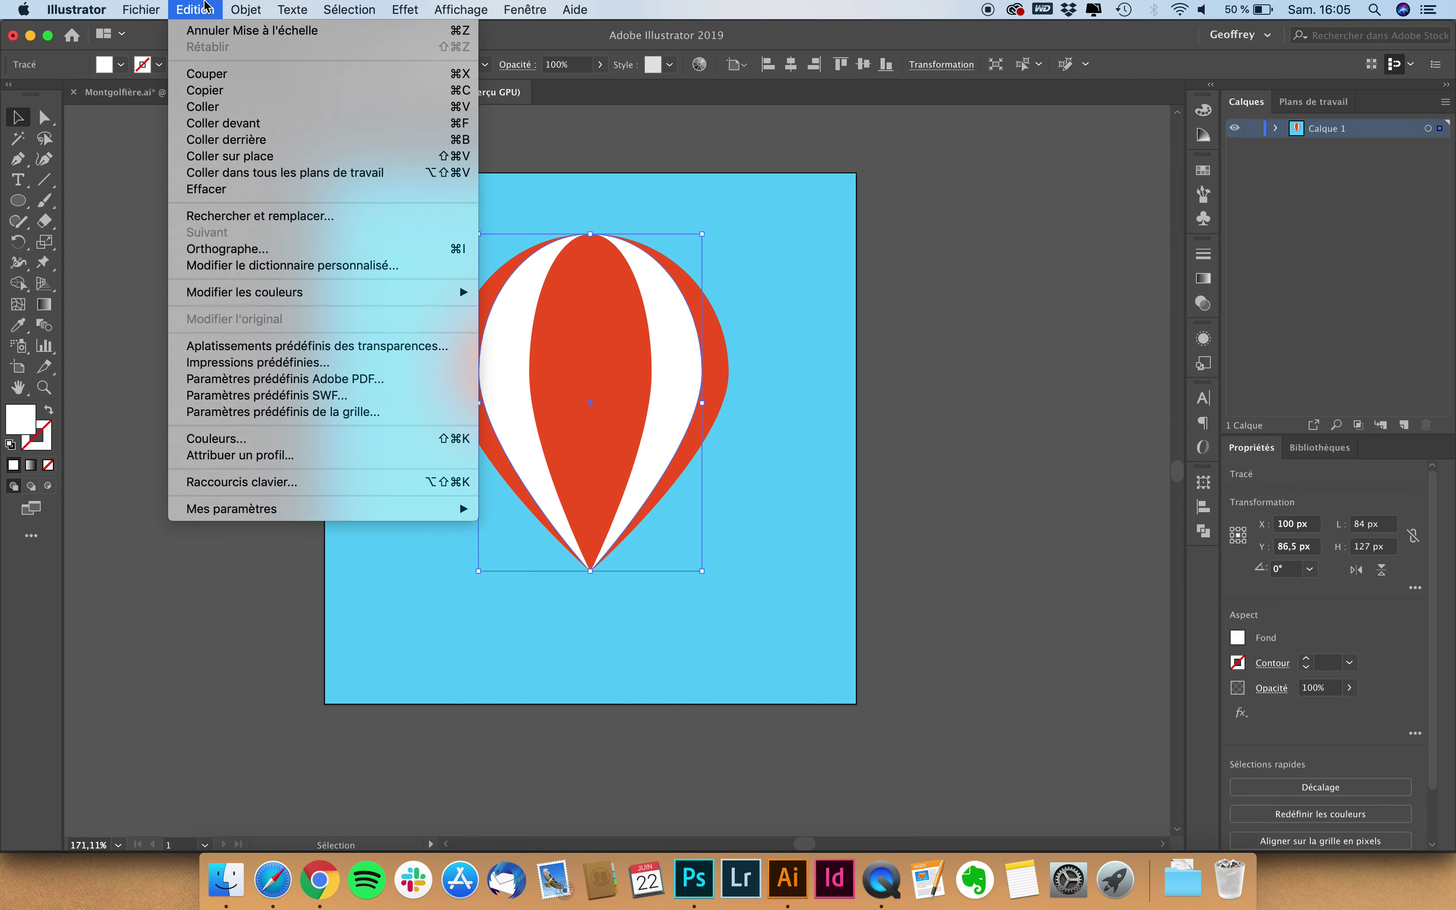
left_click(221, 157)
left_click_drag(702, 402, 618, 407)
- Fine-tune the stripe widths, widening the central red stripe to 50 px
left_click(682, 393)
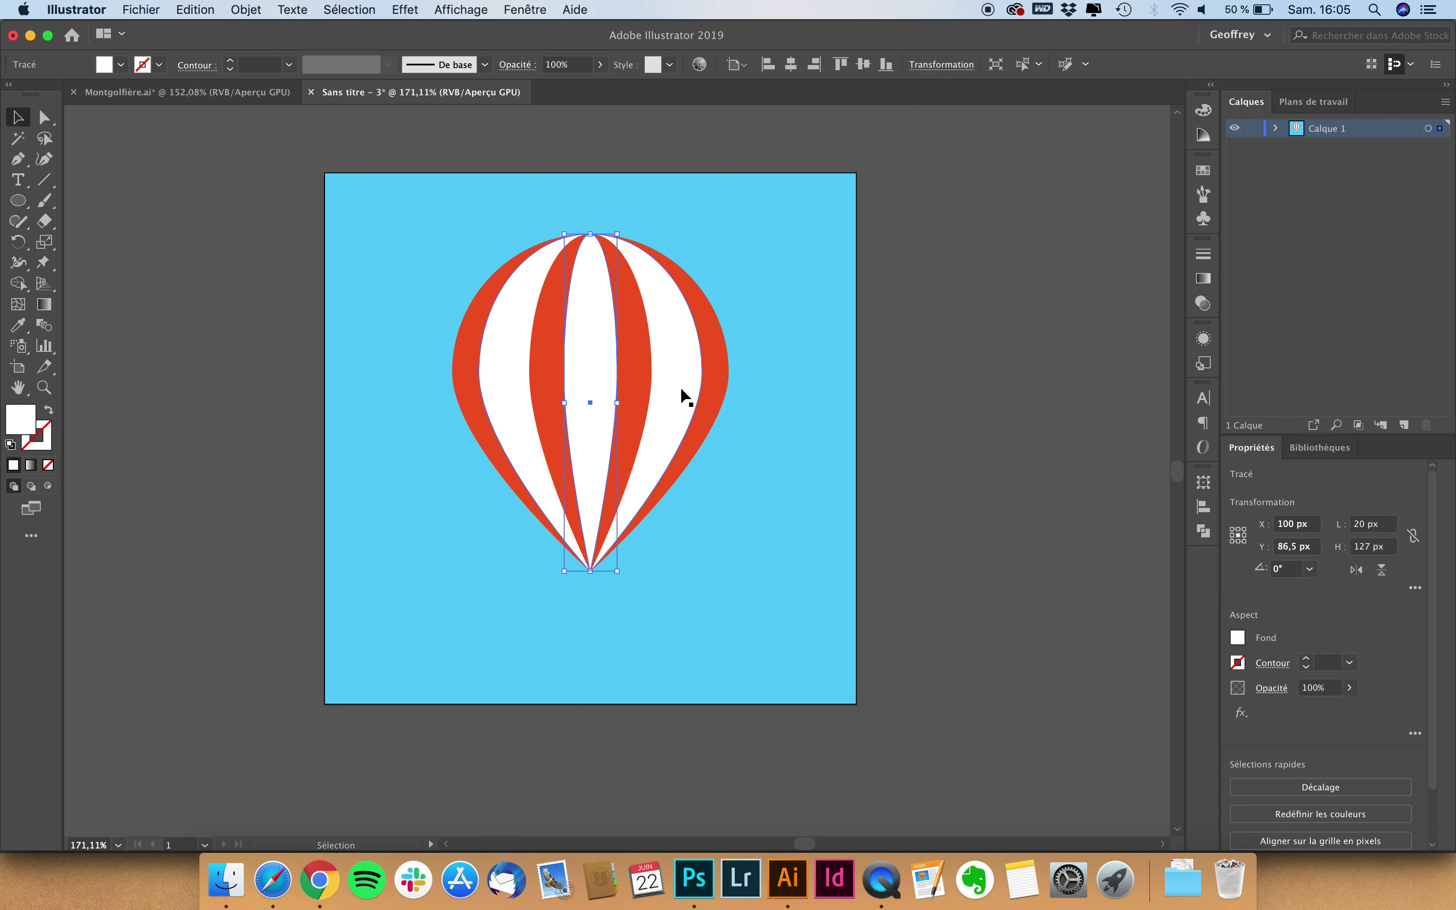
left_click_drag(702, 402, 658, 403)
left_click(634, 388)
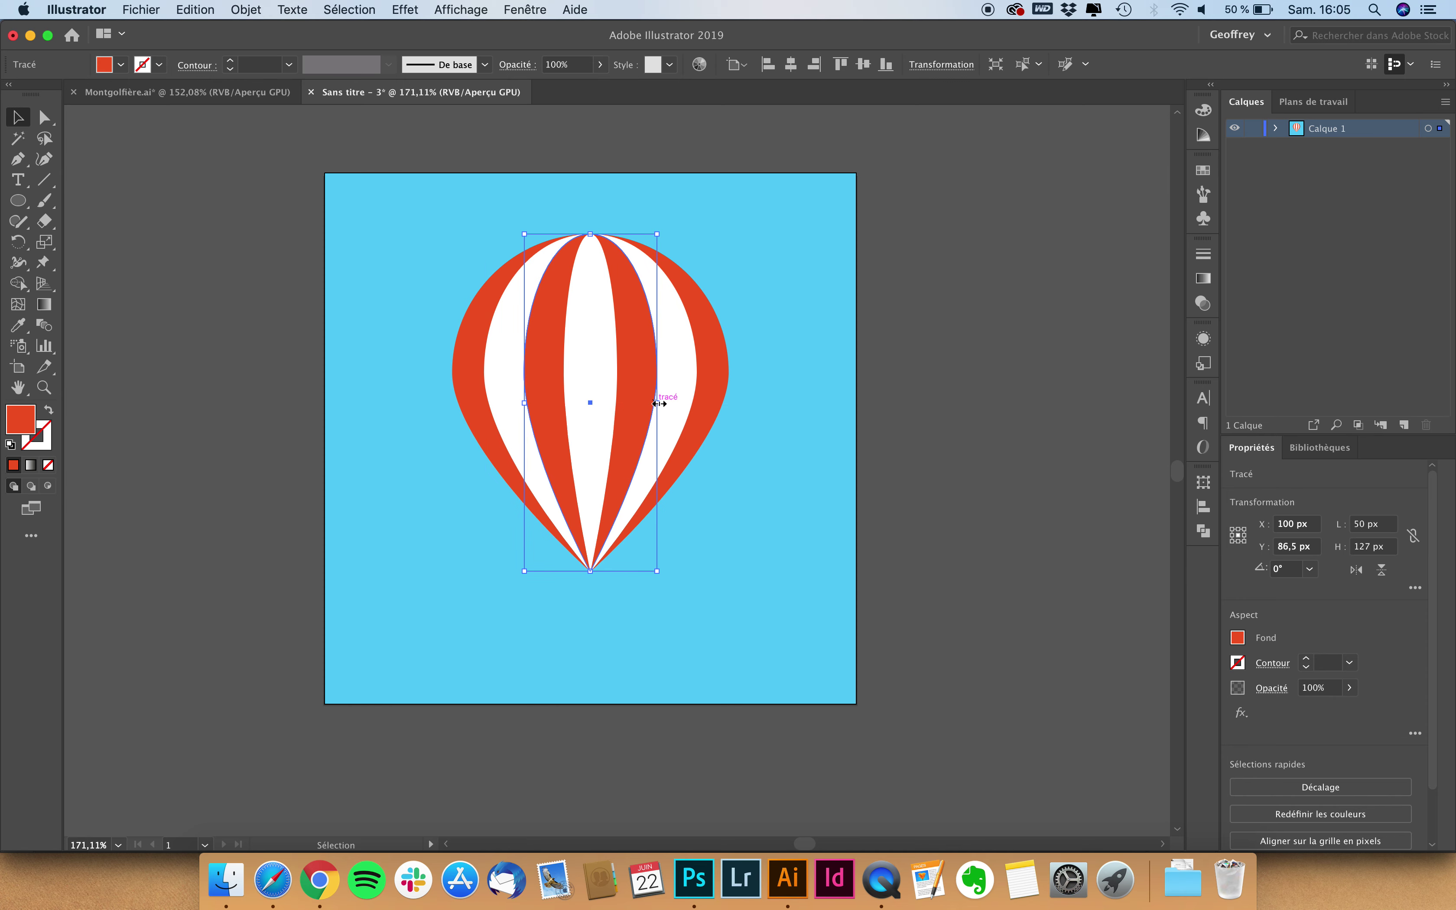
left_click(18, 136)
left_click(17, 116)
left_click(215, 359)
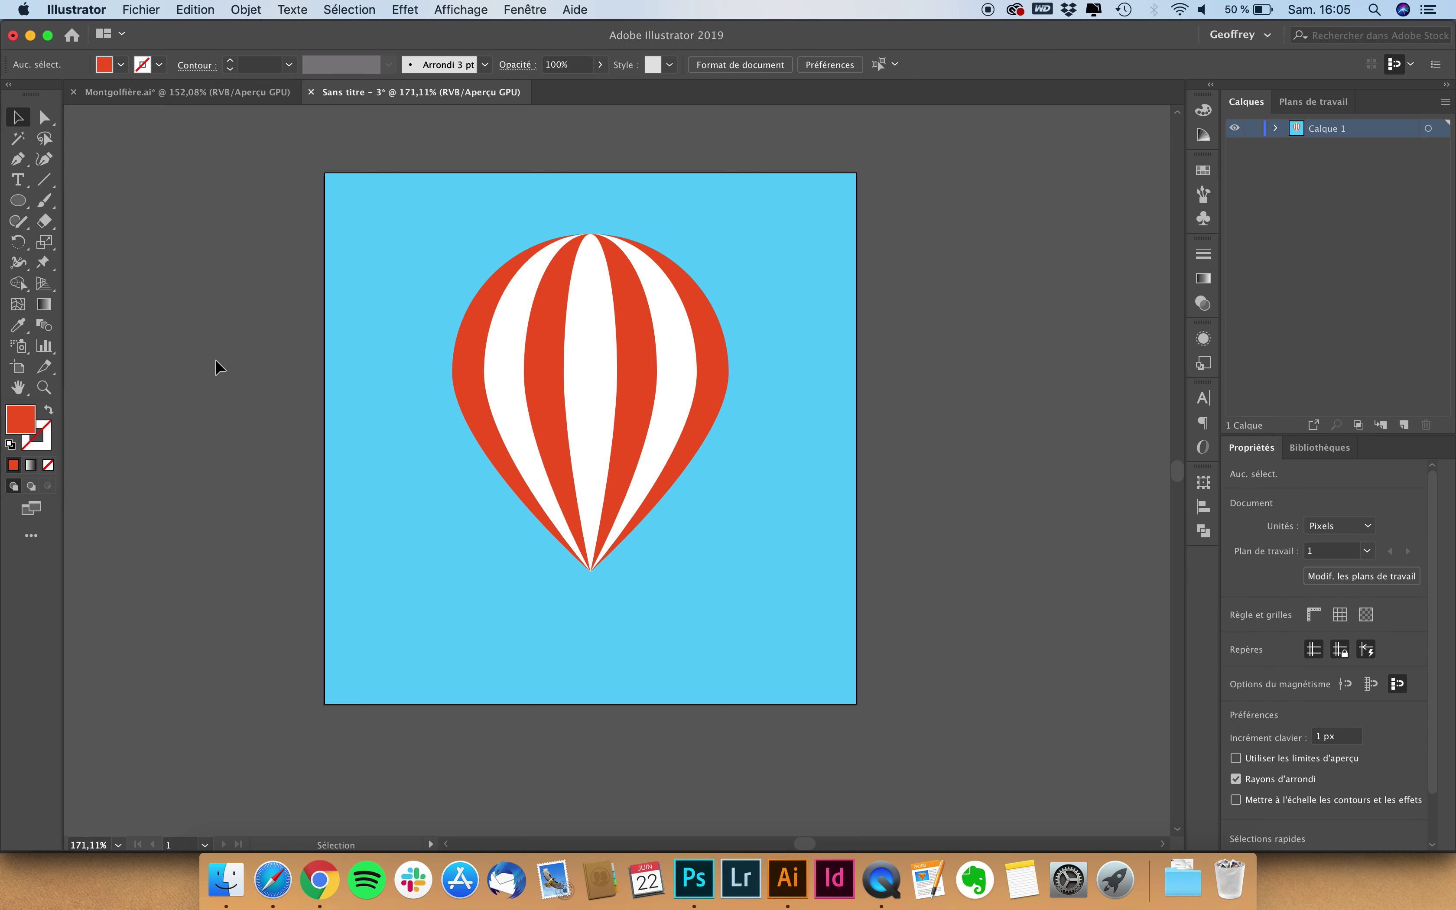
- Draw a 38 × 18 px orange-red basket rectangle just beneath the balloon's point
left_click_drag(18, 200, 113, 194)
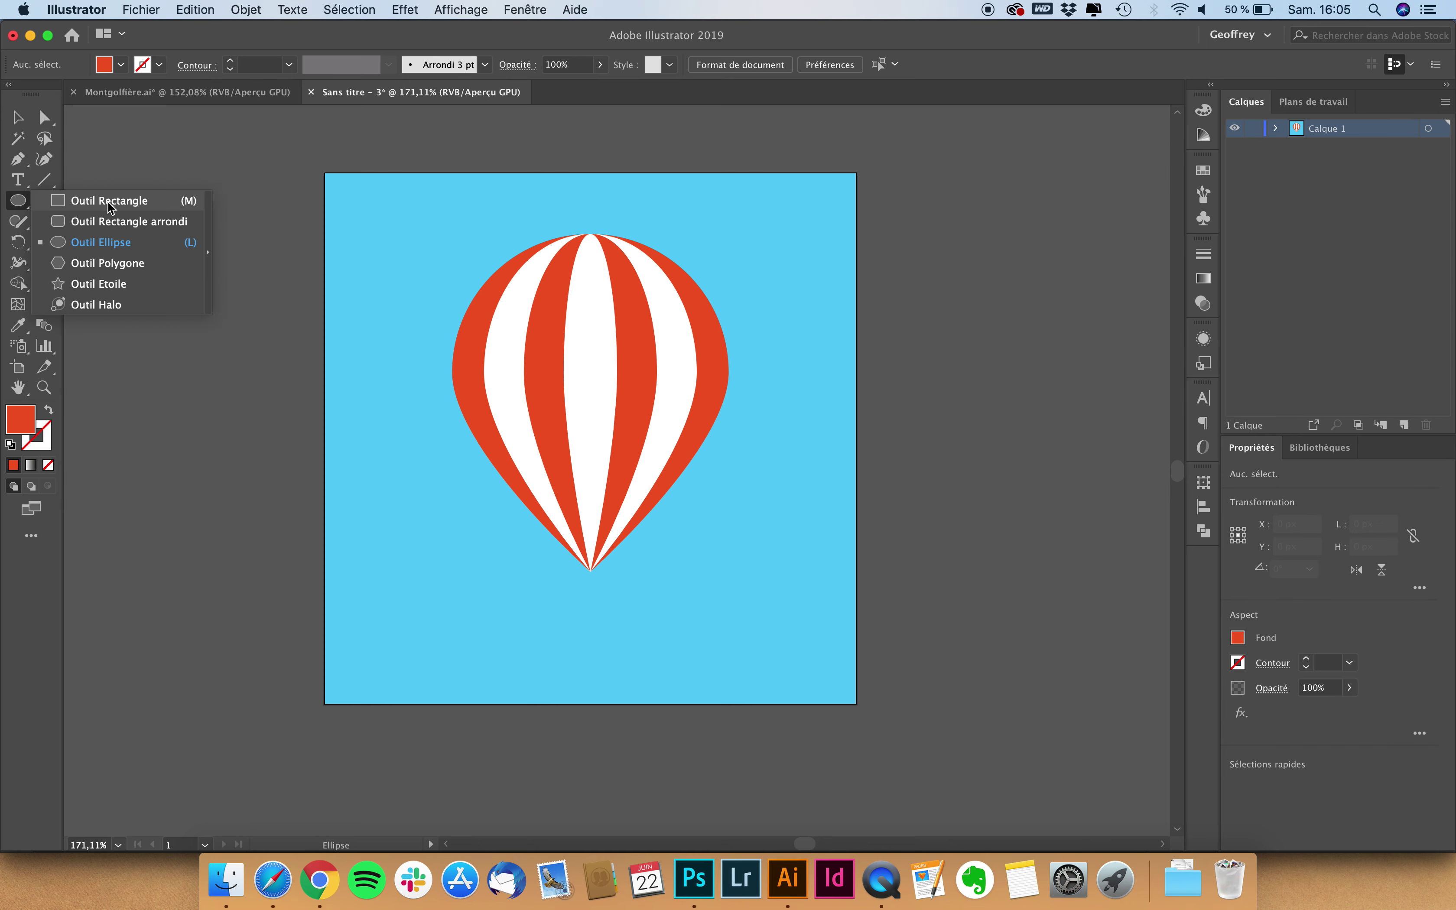
left_click(110, 202)
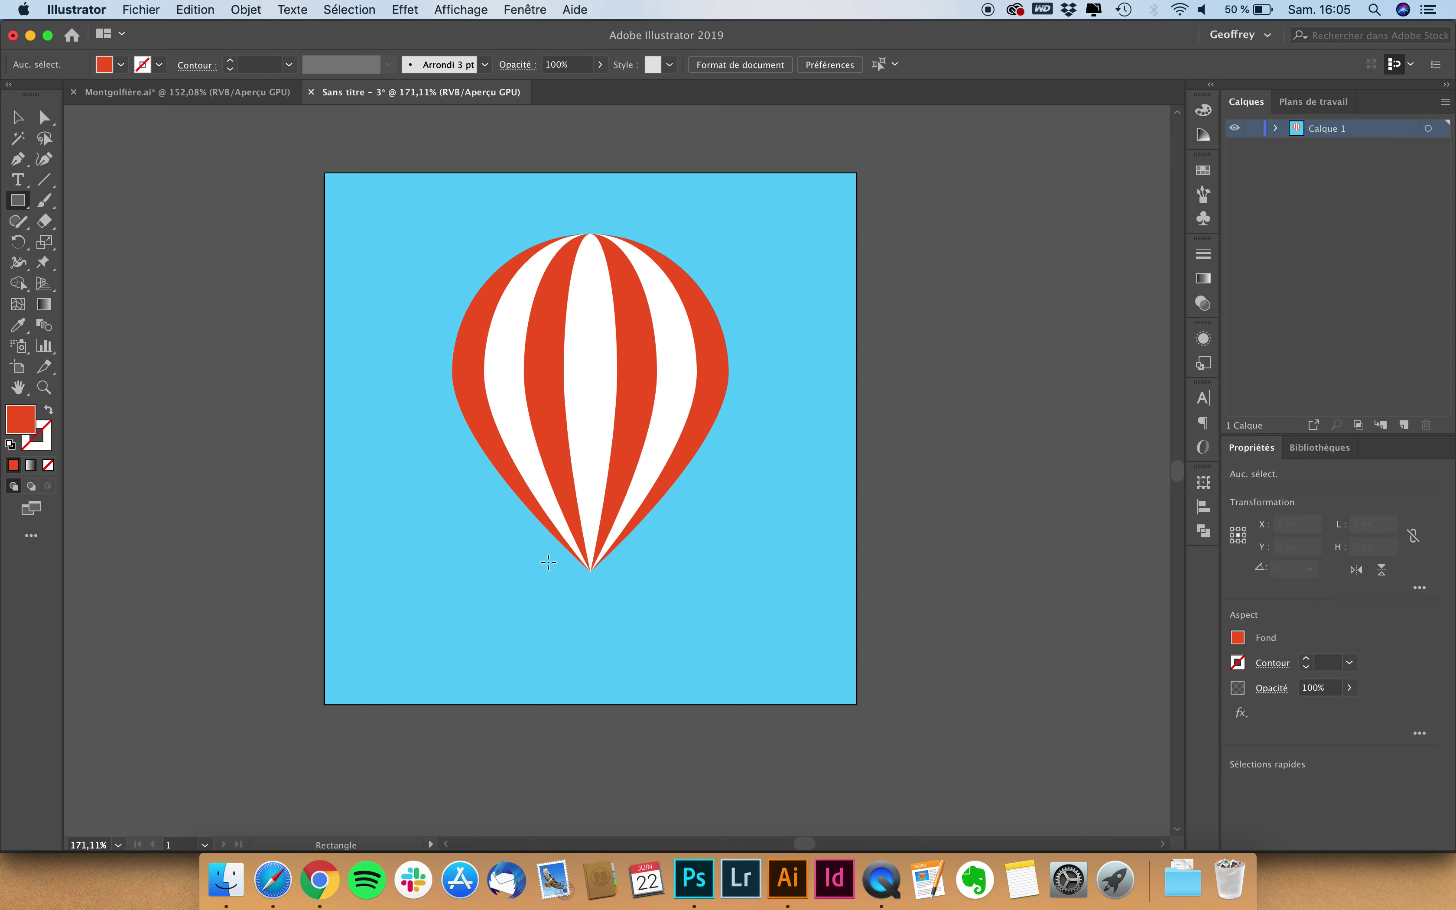
left_click_drag(540, 557, 641, 586)
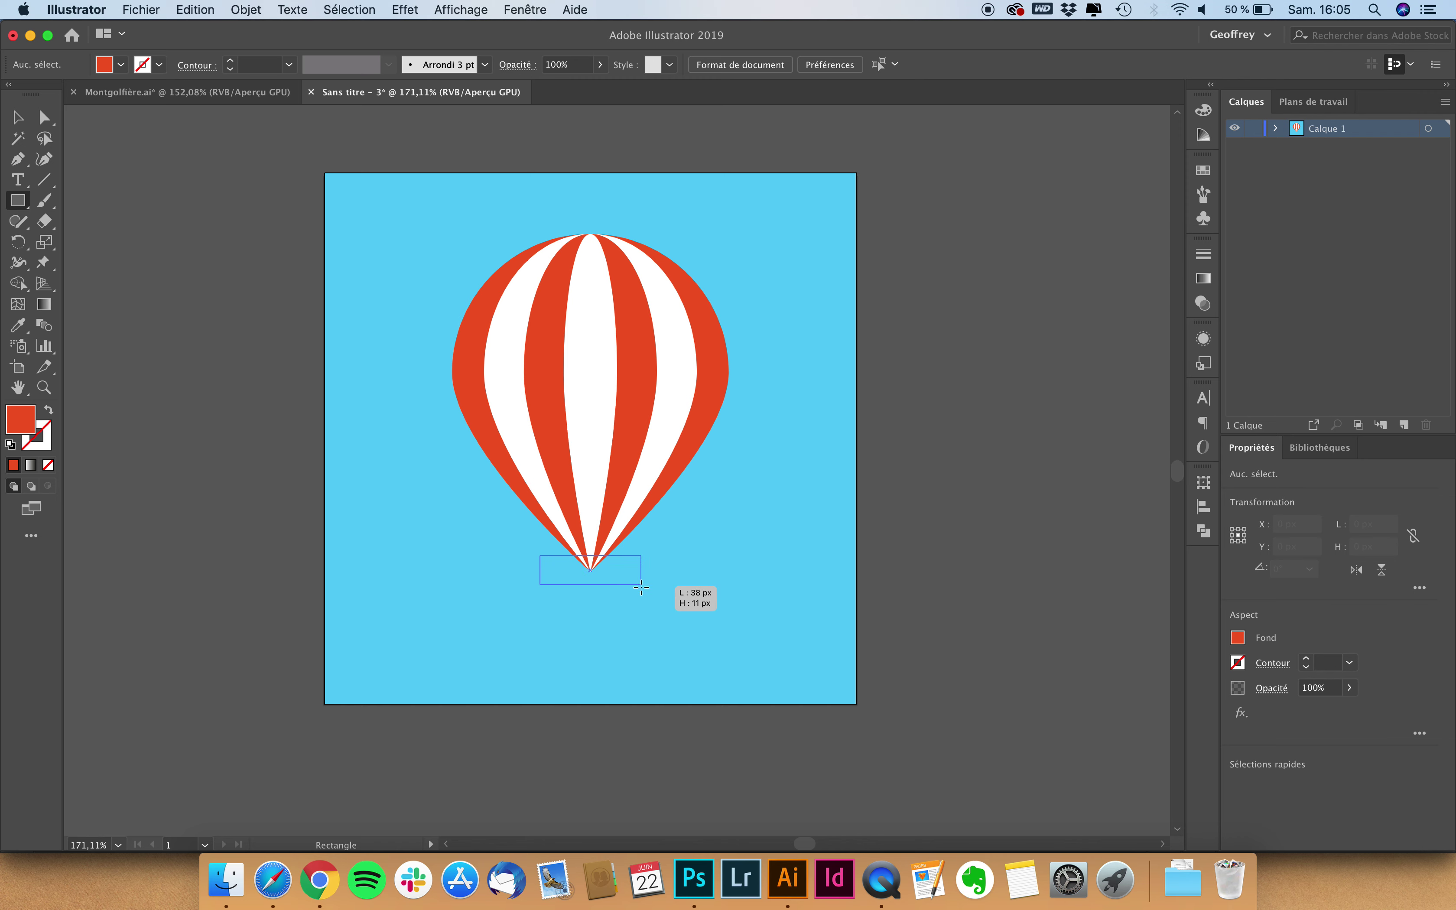
left_click(19, 119)
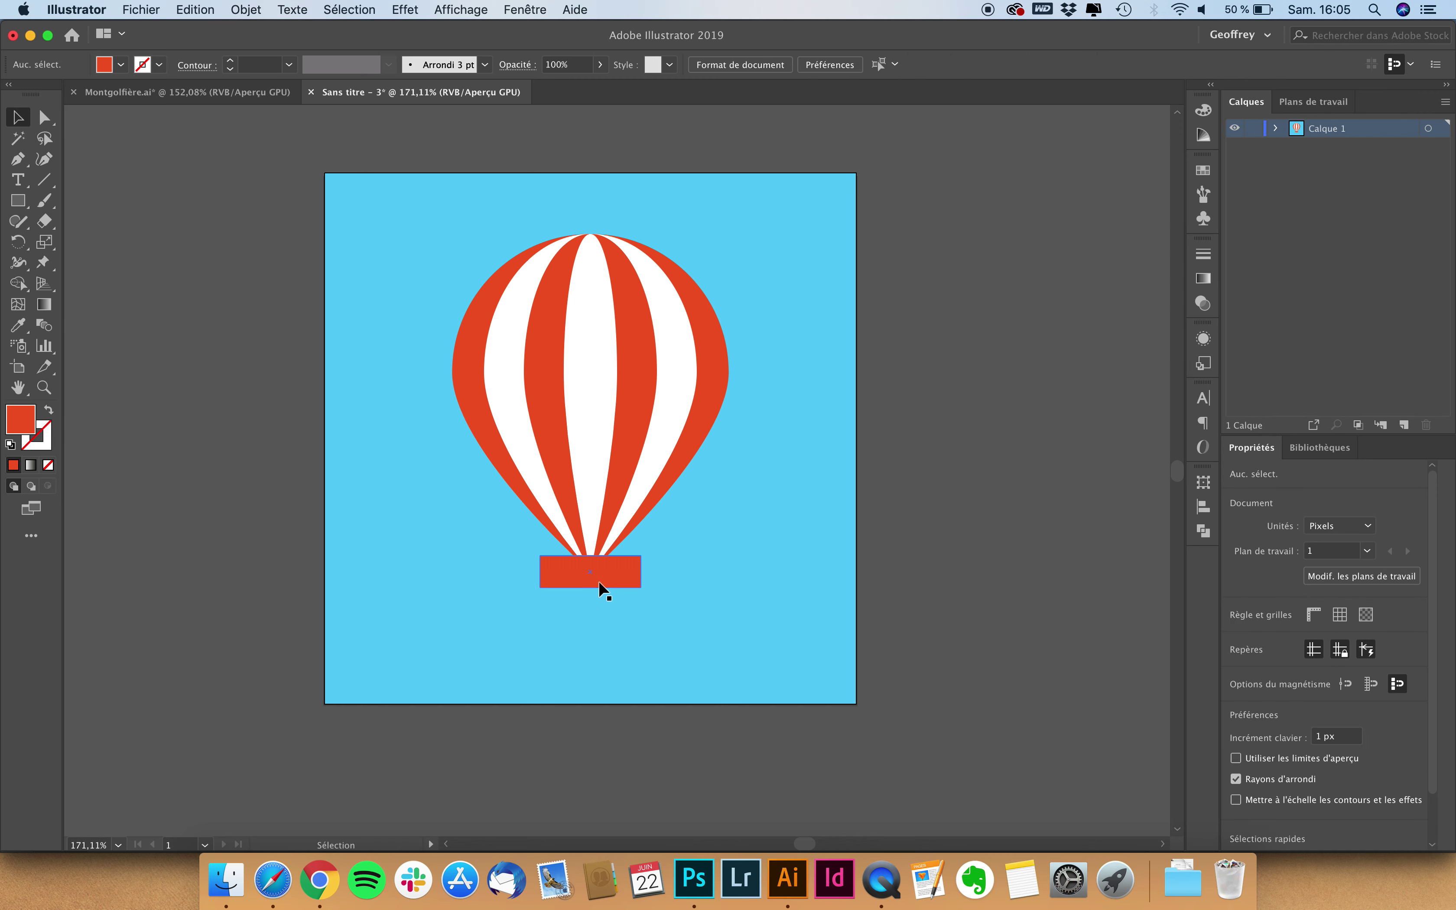
mouse_move(598, 579)
left_mouse_down()
mouse_move(599, 614)
mouse_move(626, 576)
mouse_move(590, 545)
mouse_move(598, 579)
left_mouse_up()
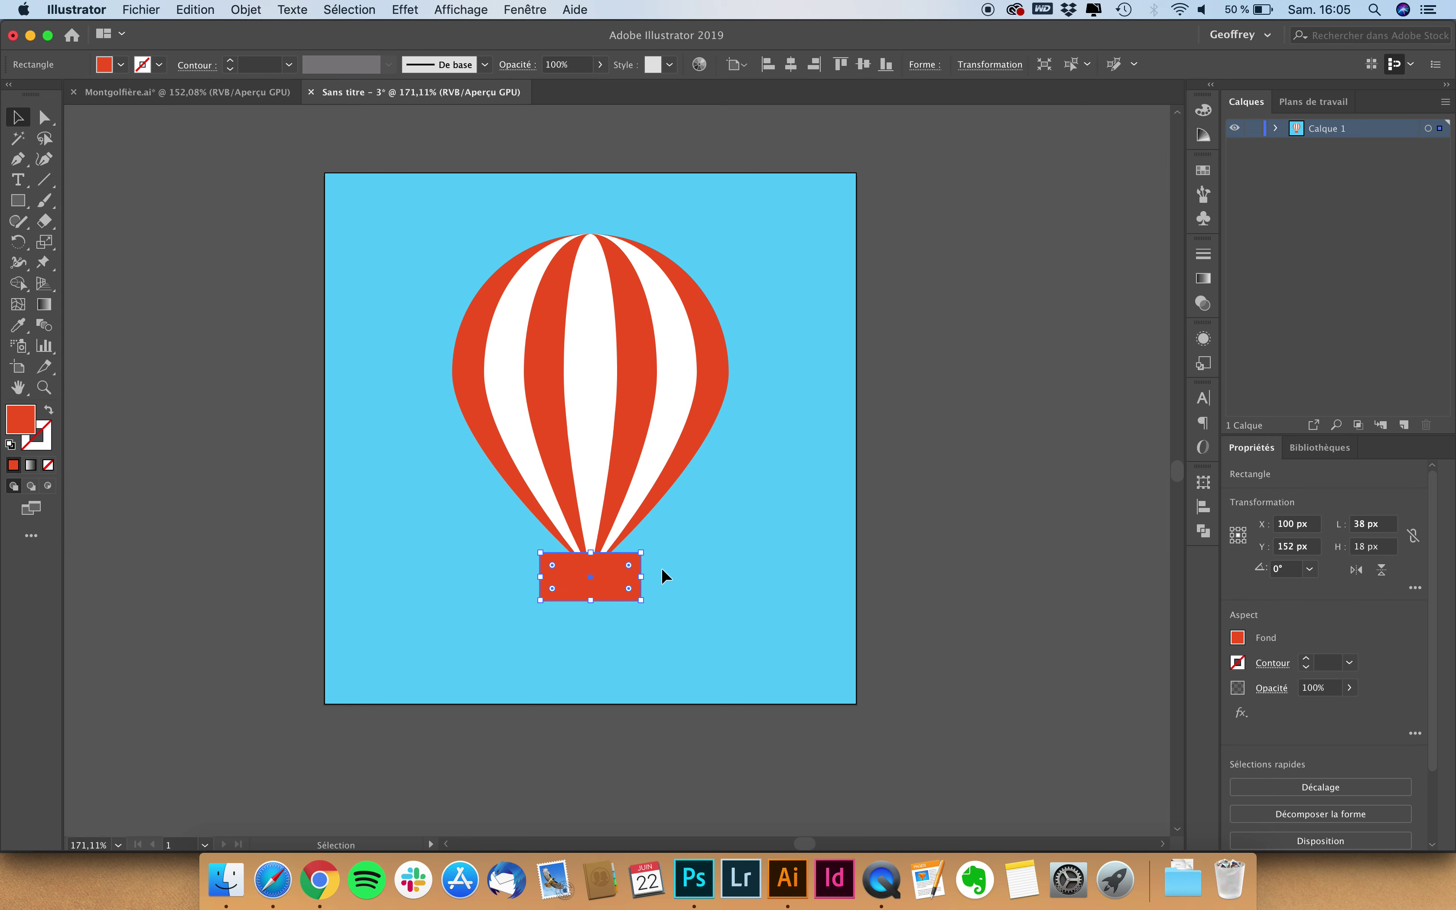
key("Up")
left_click(668, 576)
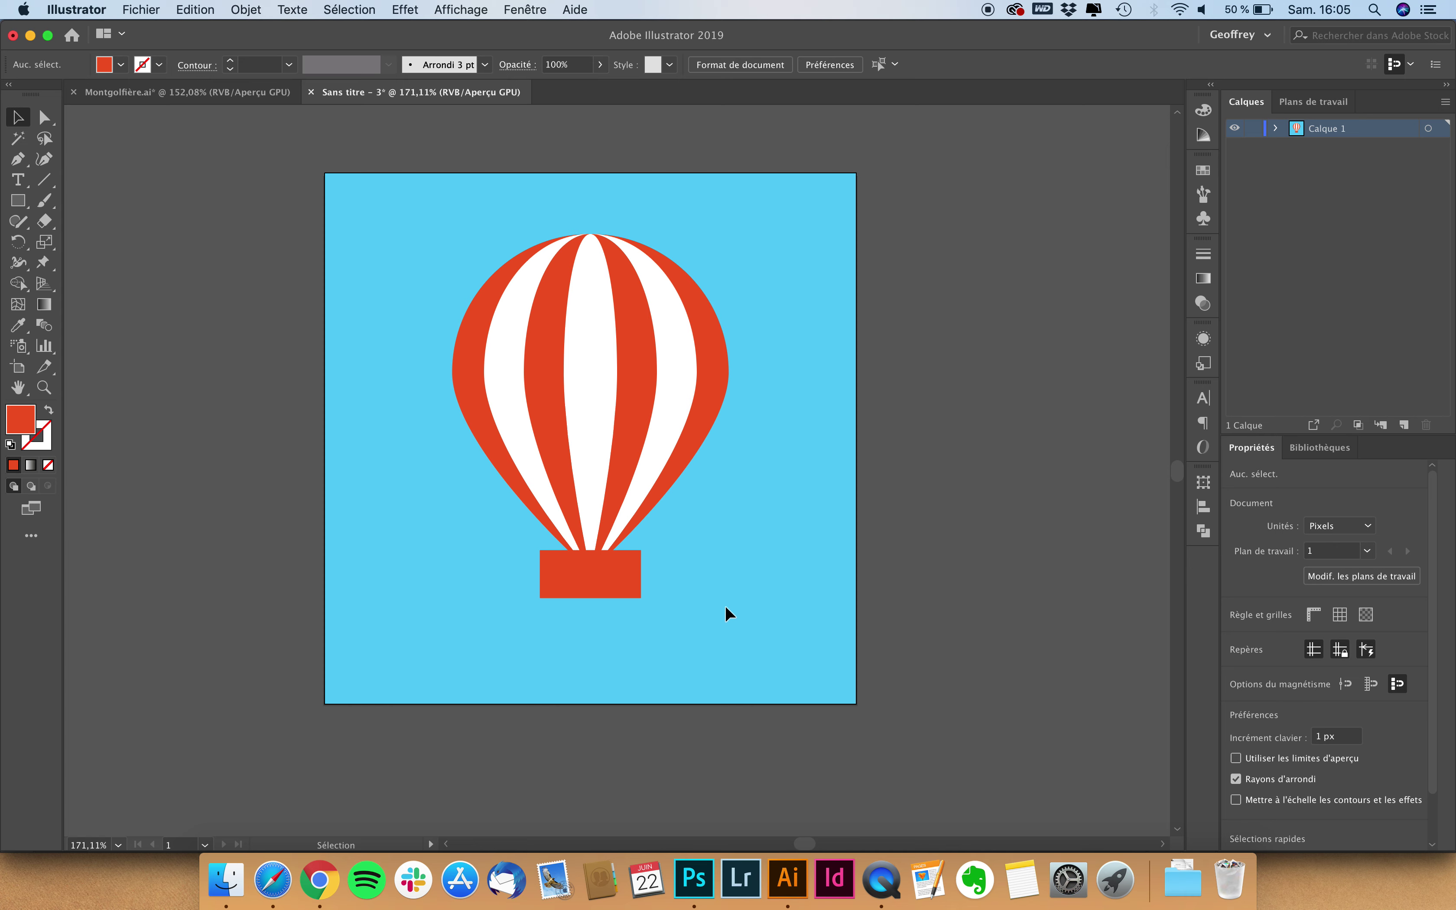
left_click_drag(724, 604, 350, 217)
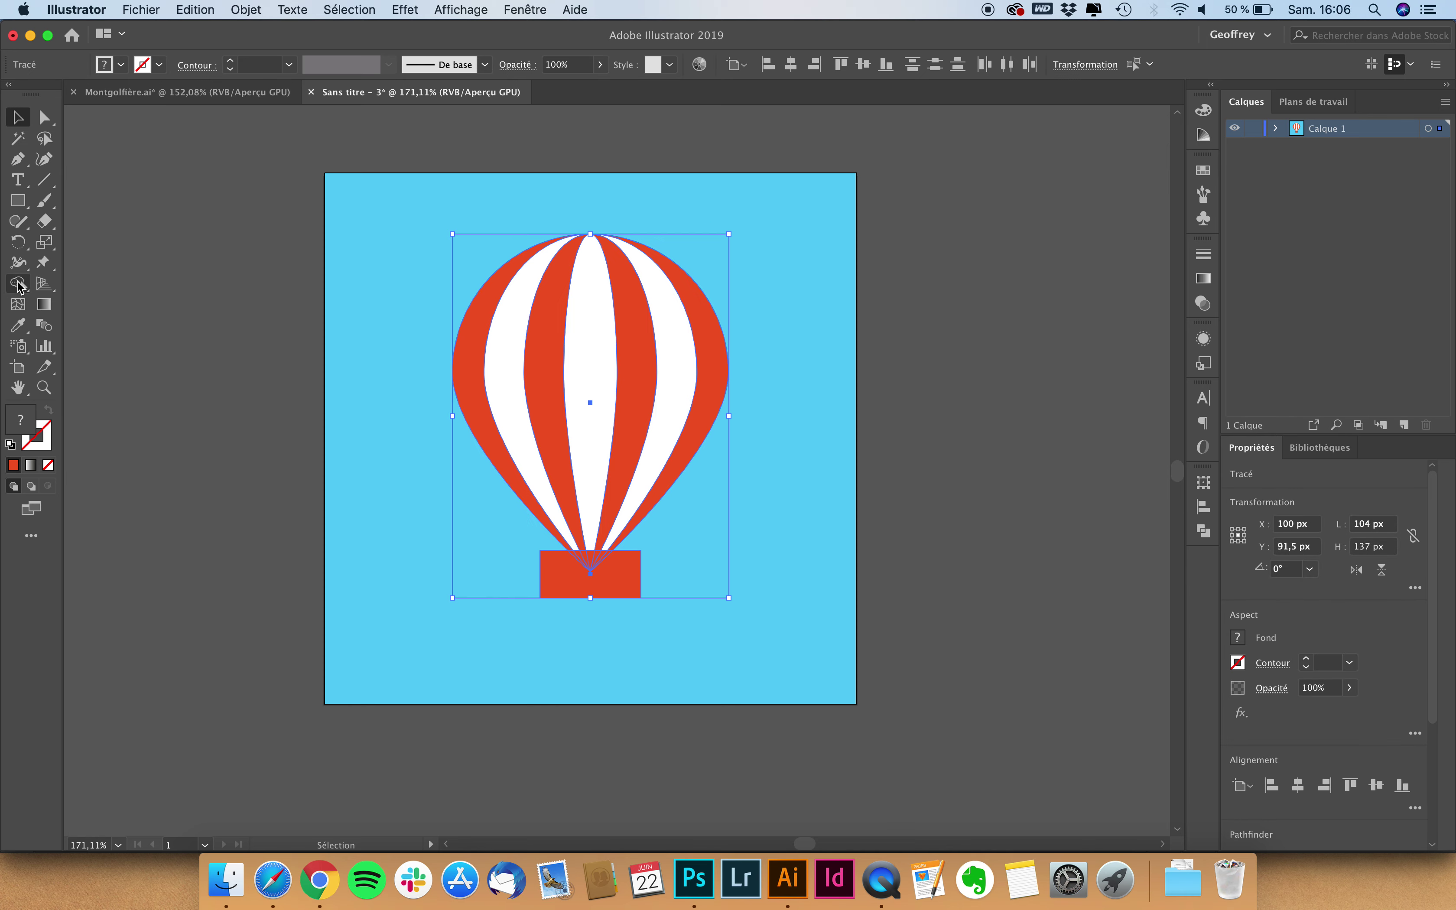
- Delete the basket rectangle with the Shape Builder, leaving a flat 104 × 119 px balloon bottom
left_click_drag(18, 283, 107, 286)
left_click(108, 287)
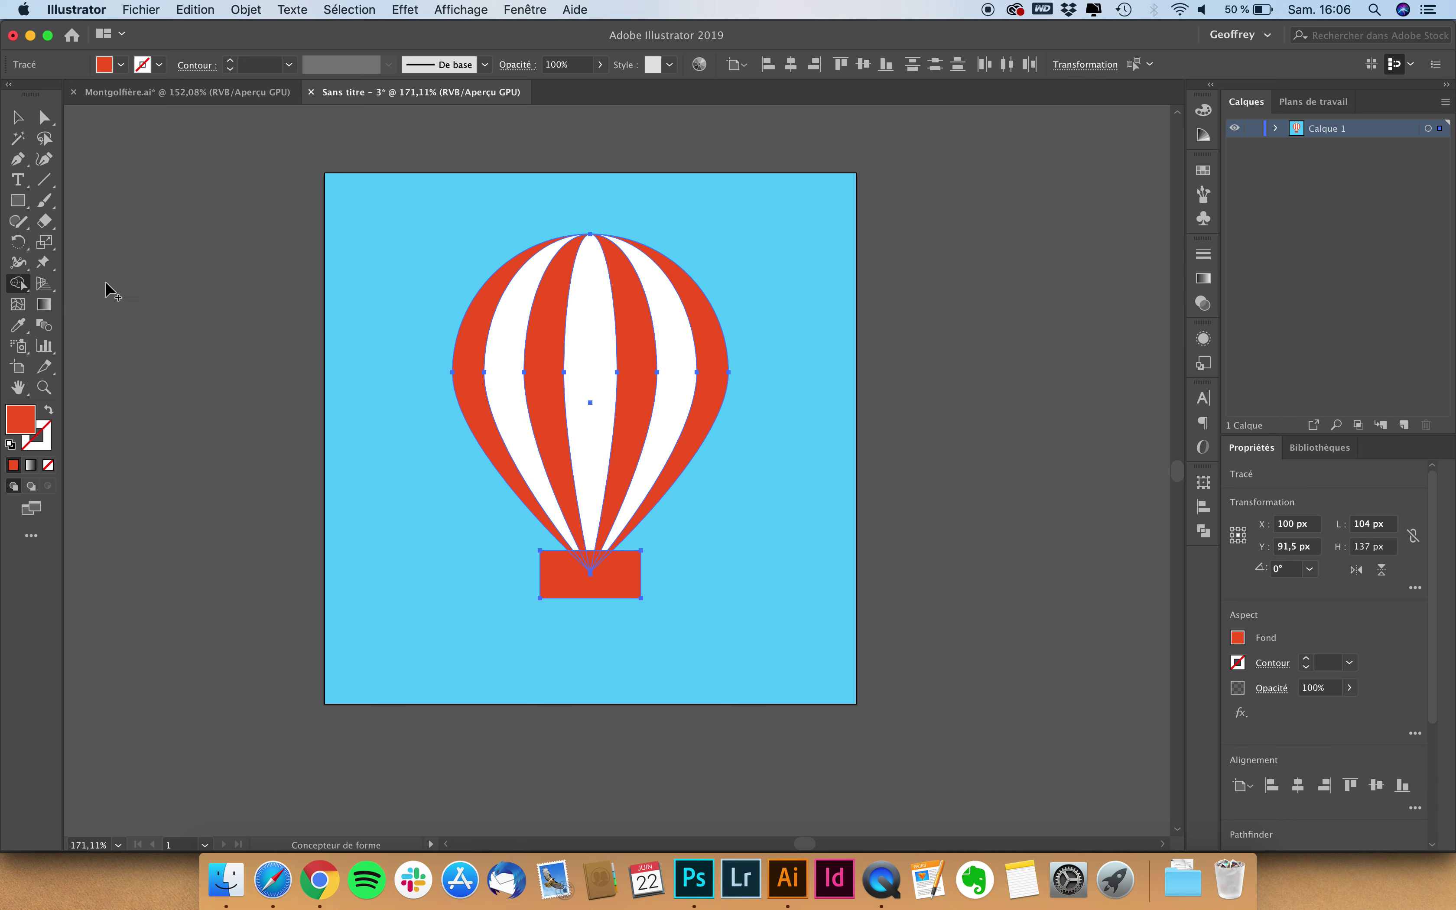
scroll(570, 552, "up", 5)
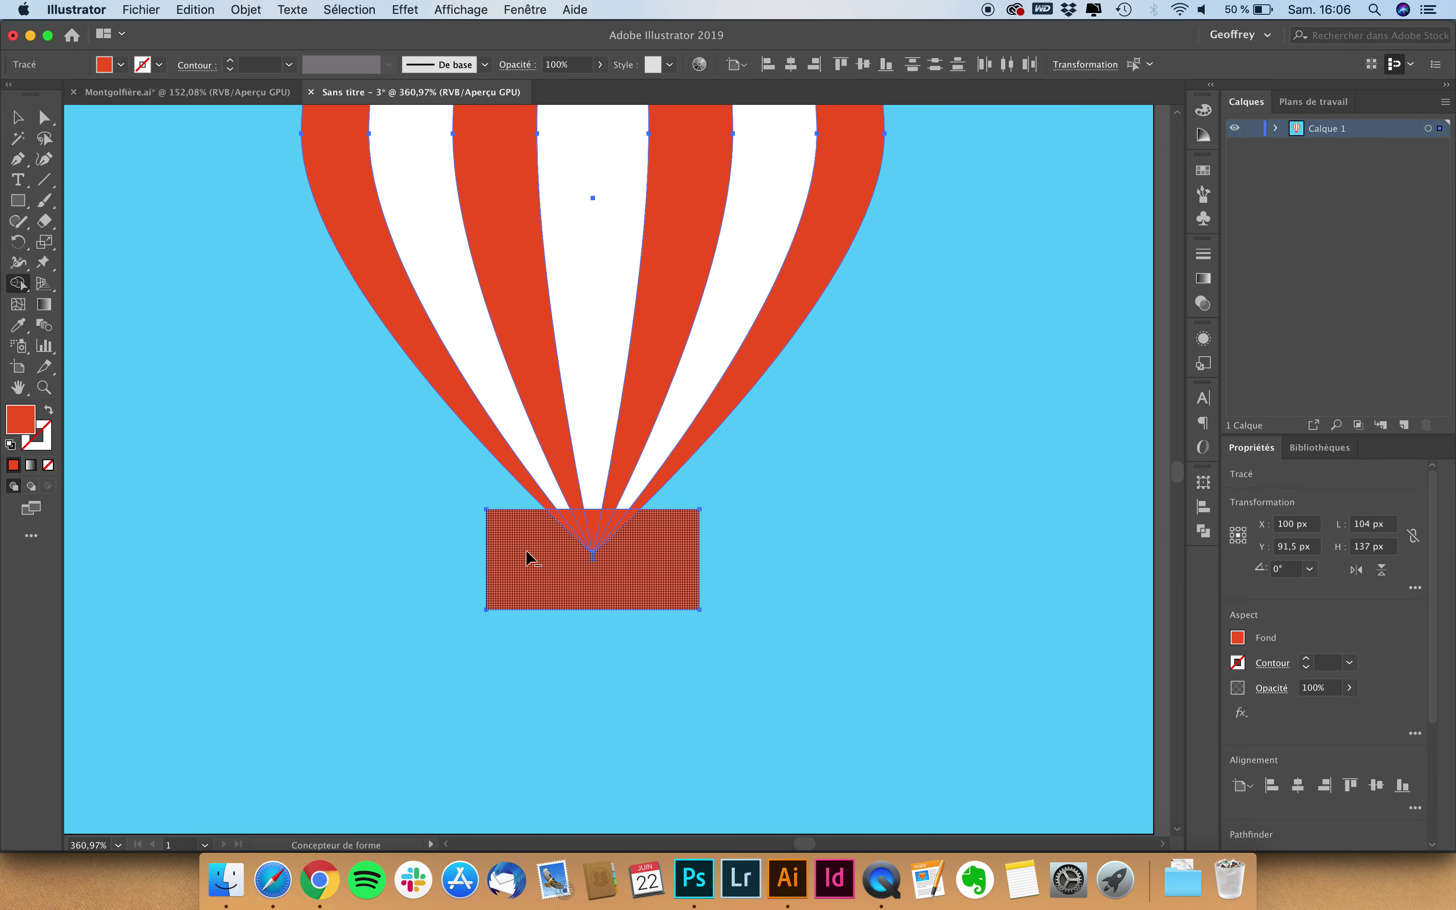
mouse_move(532, 542)
left_mouse_down()
mouse_move(663, 541)
mouse_move(649, 581)
left_mouse_up()
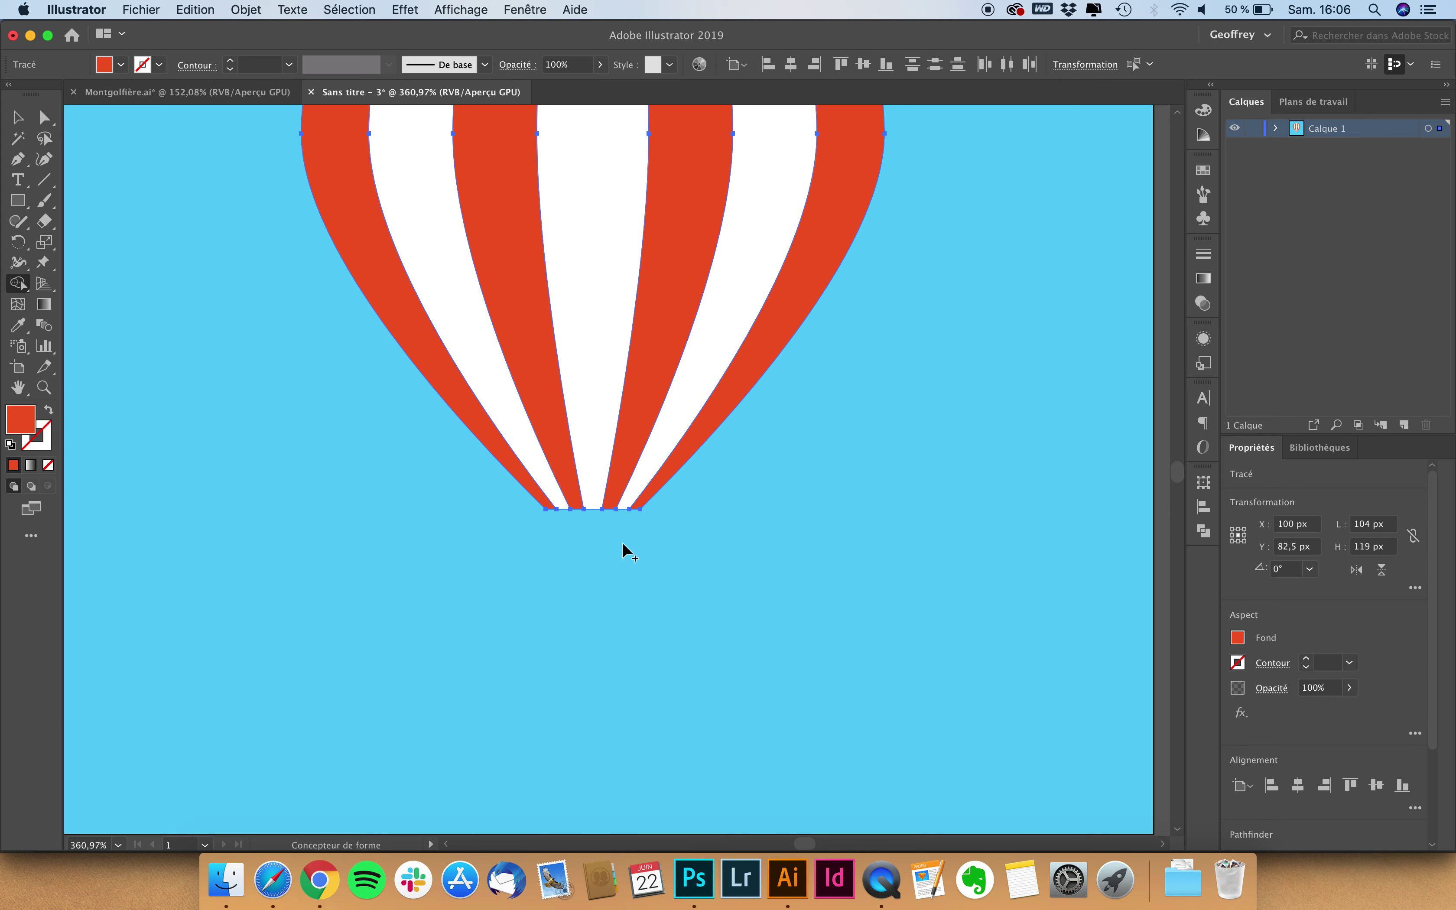
left_click(17, 118)
key("super+0")
left_click(284, 497)
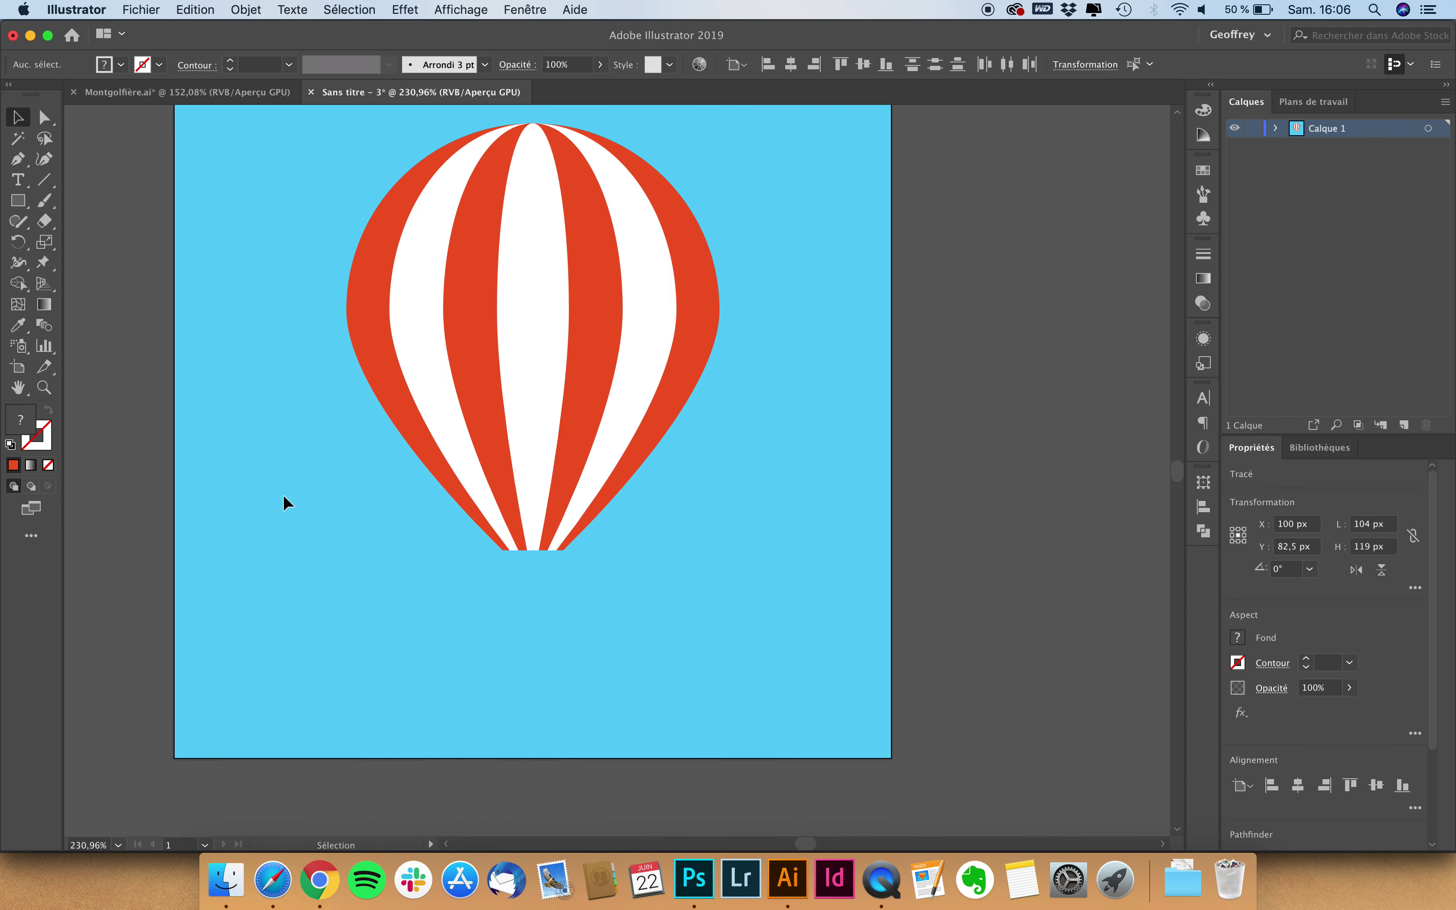
key("super+0")
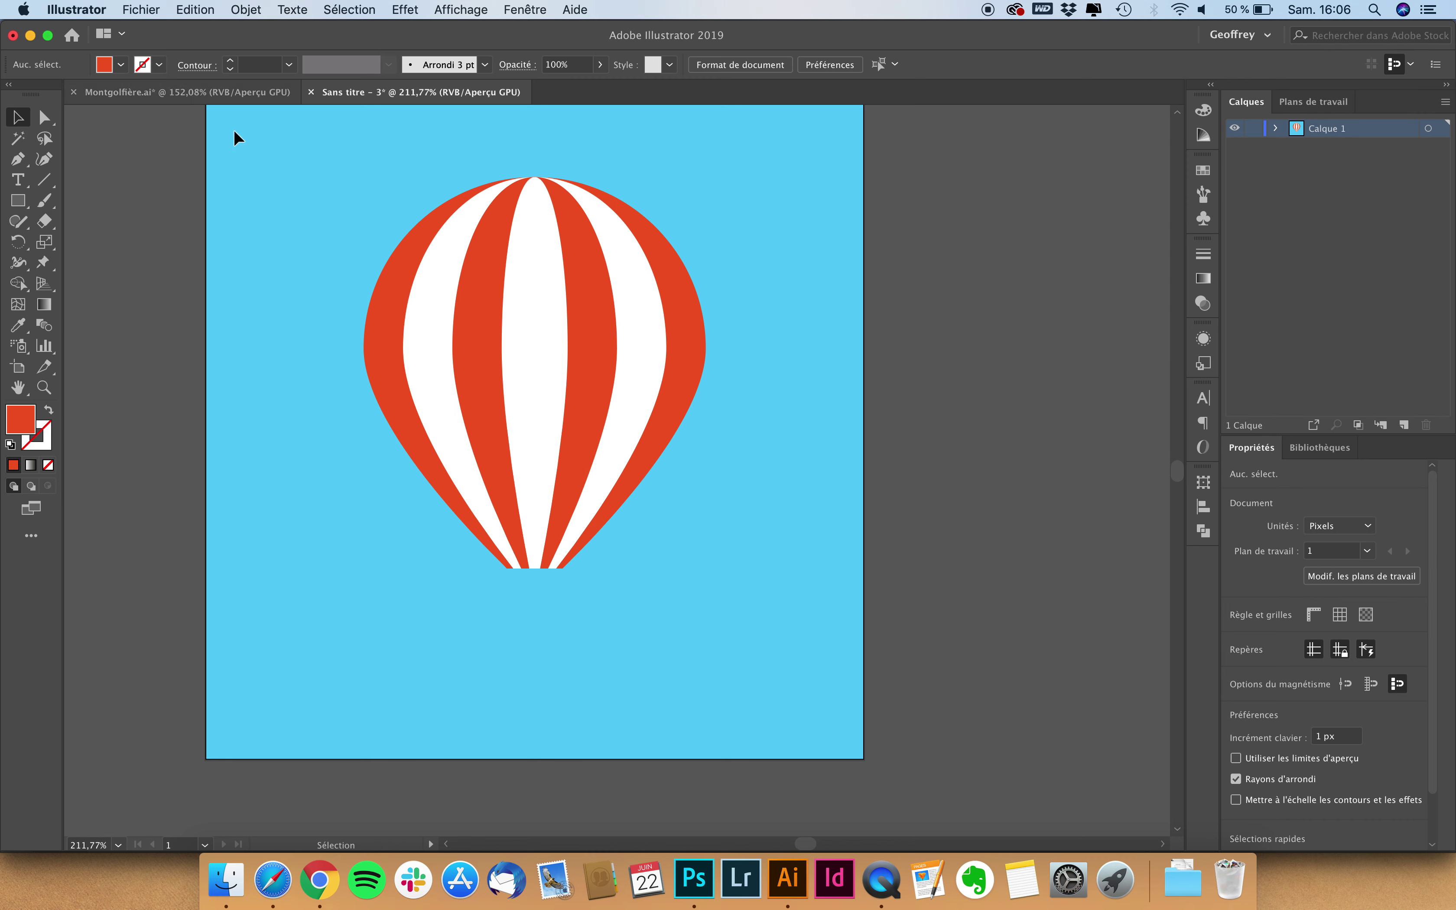
- Give the striped balloon a 3 pt dark-blue outline, checking it against Montgolfière.ai
left_click(686, 325)
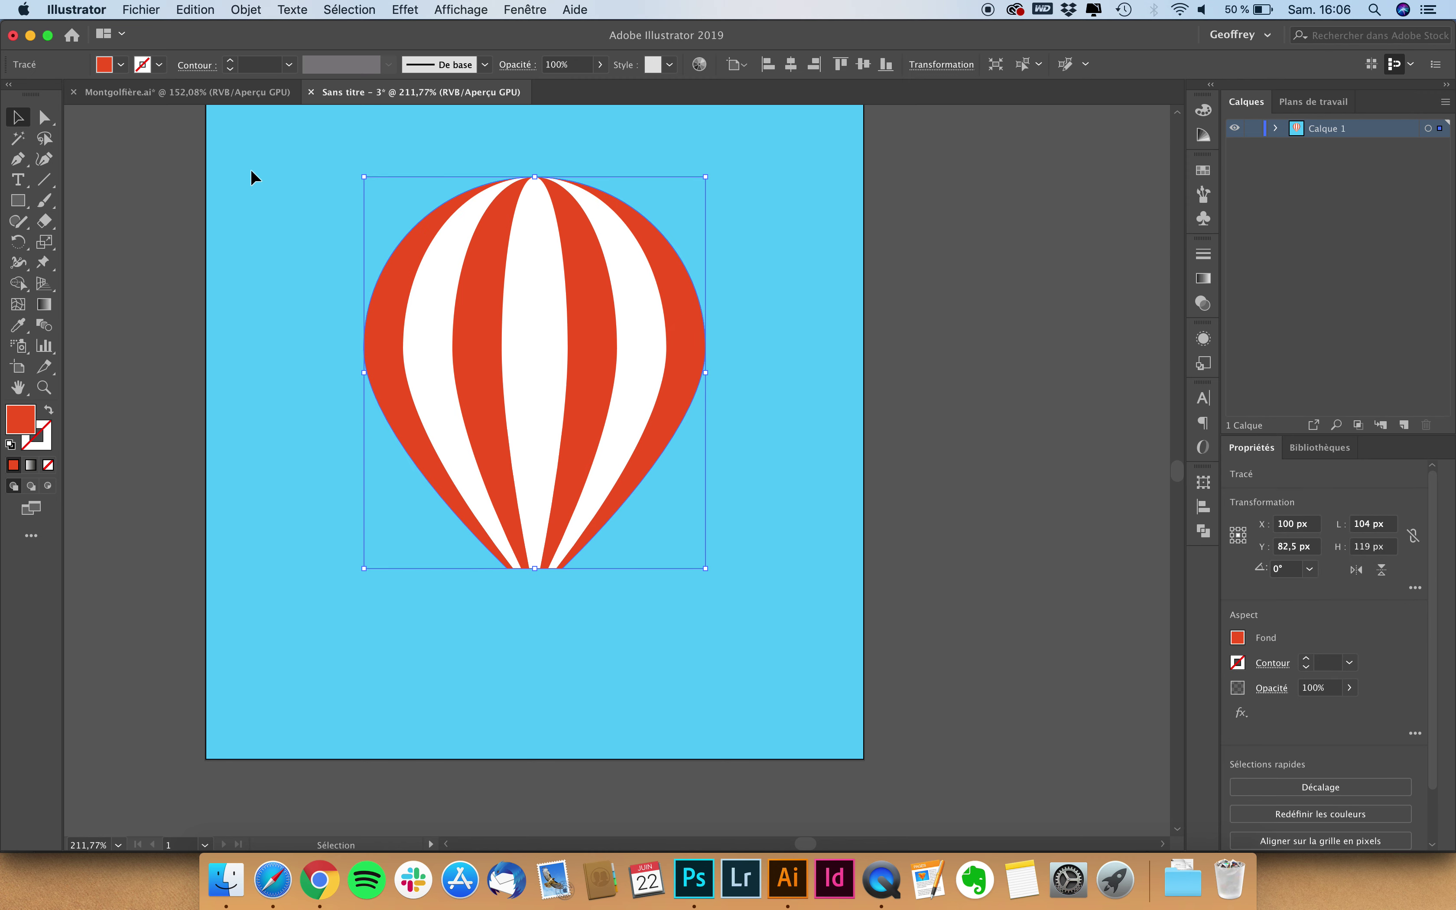
left_click(161, 66)
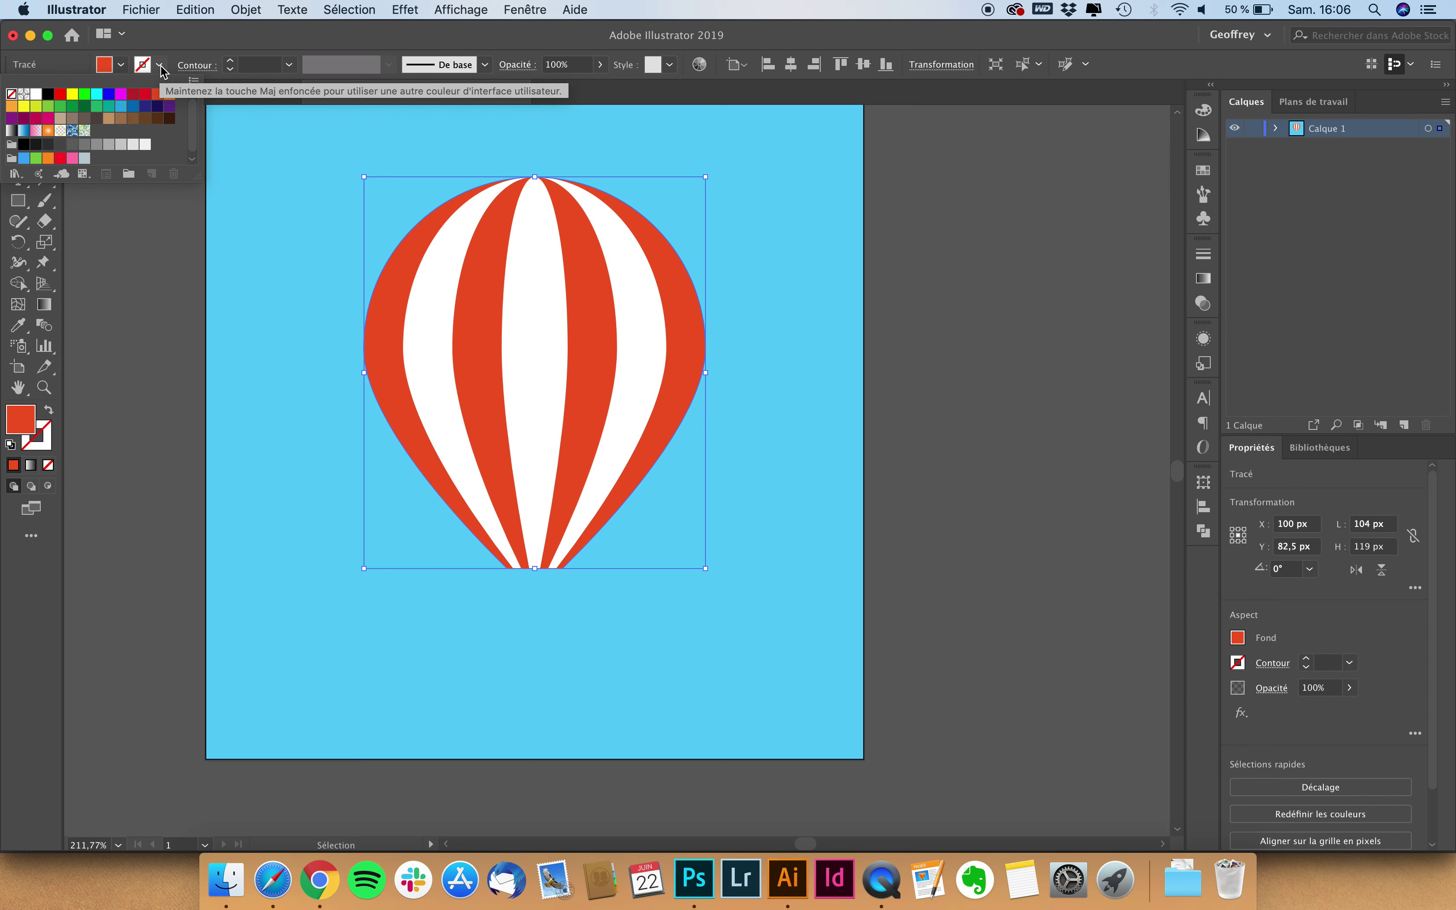
left_click(146, 107)
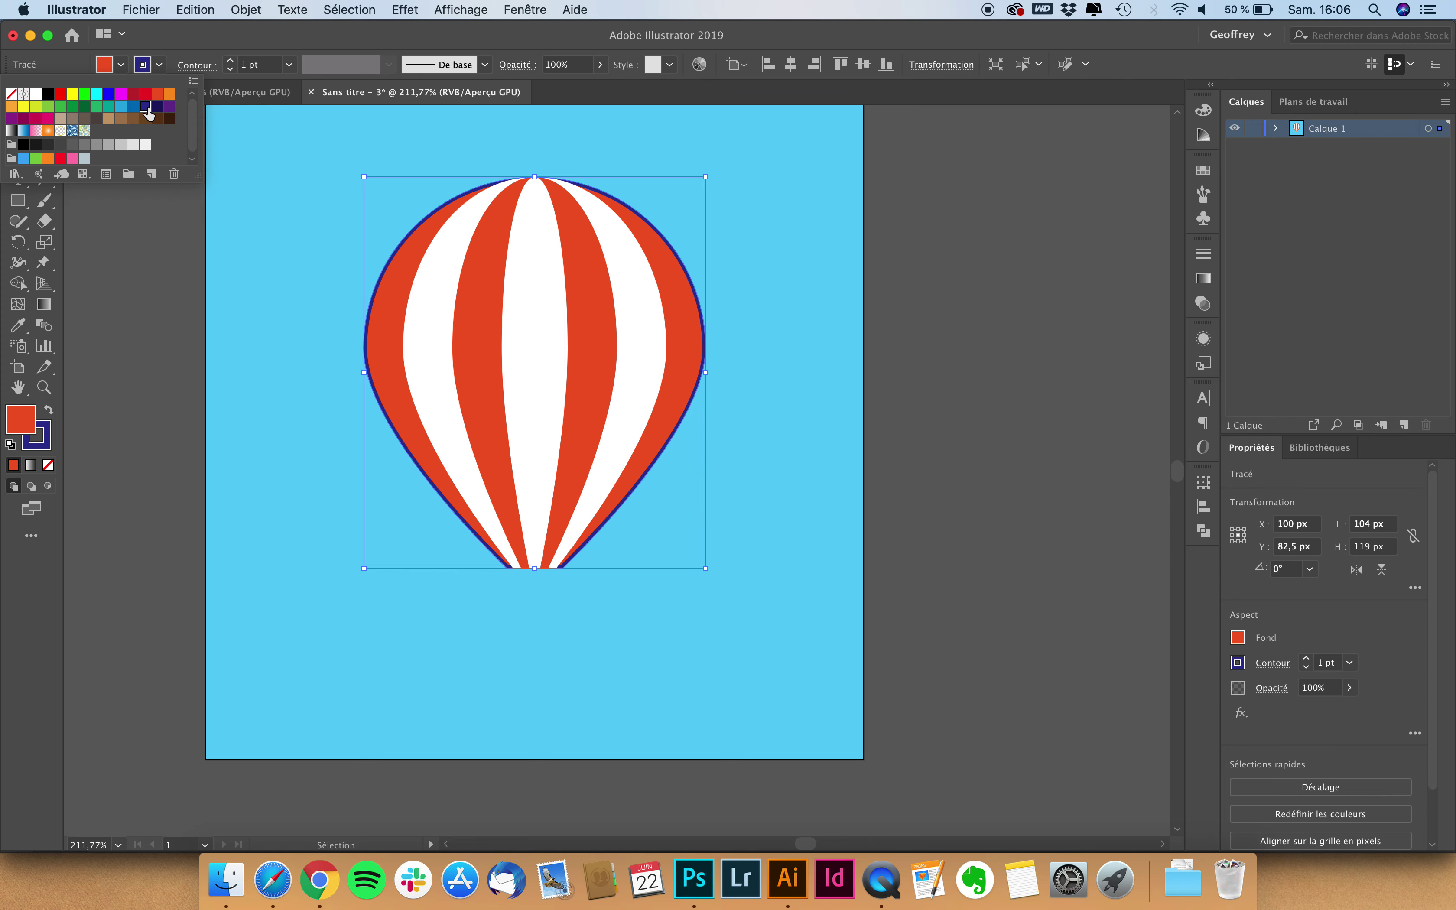
left_click(227, 64)
left_click(230, 62)
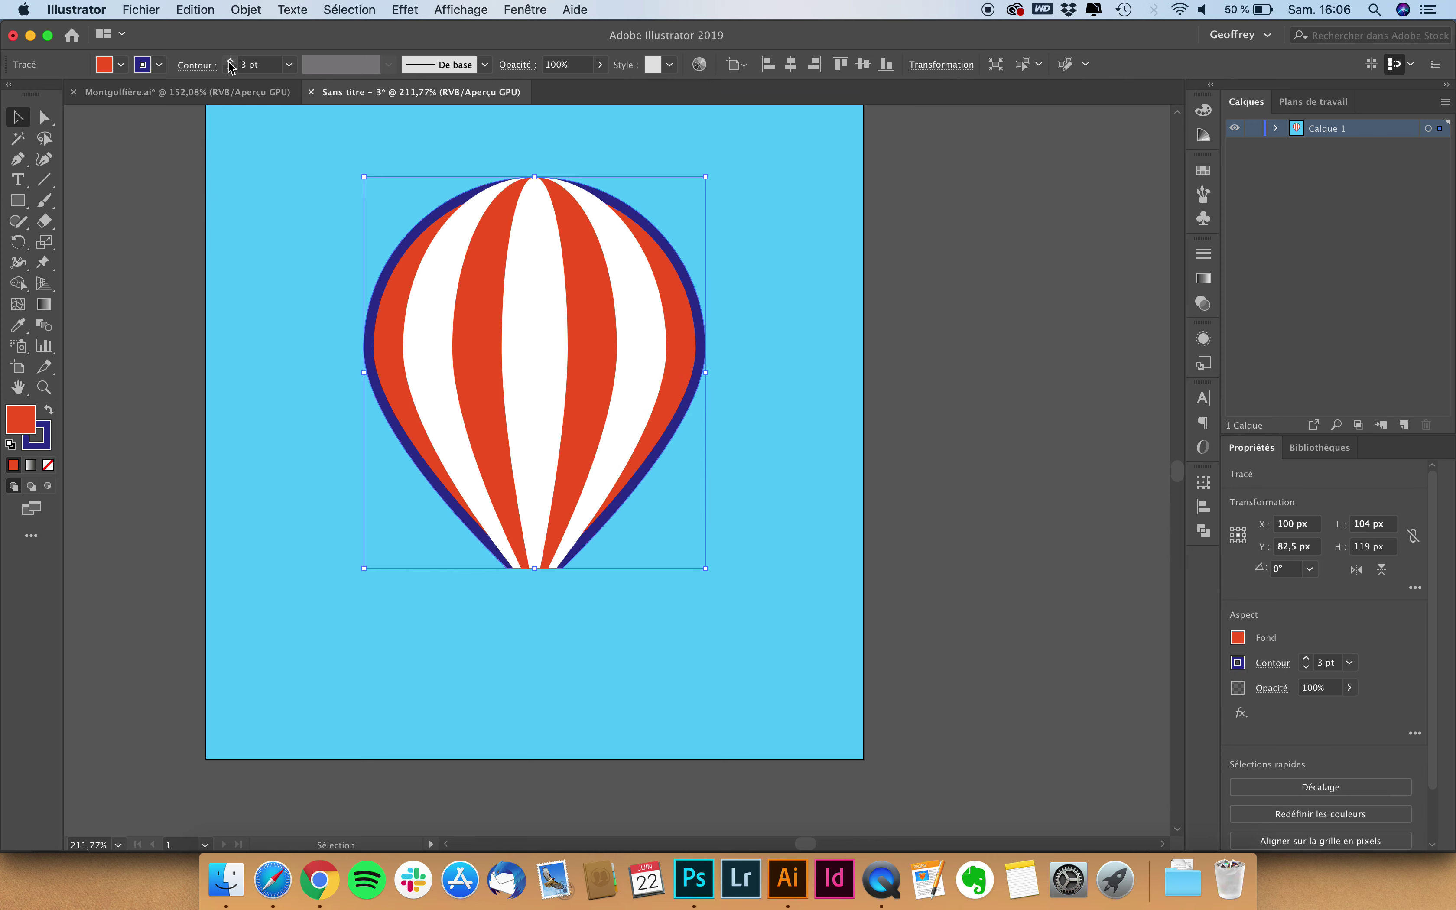
left_click(208, 93)
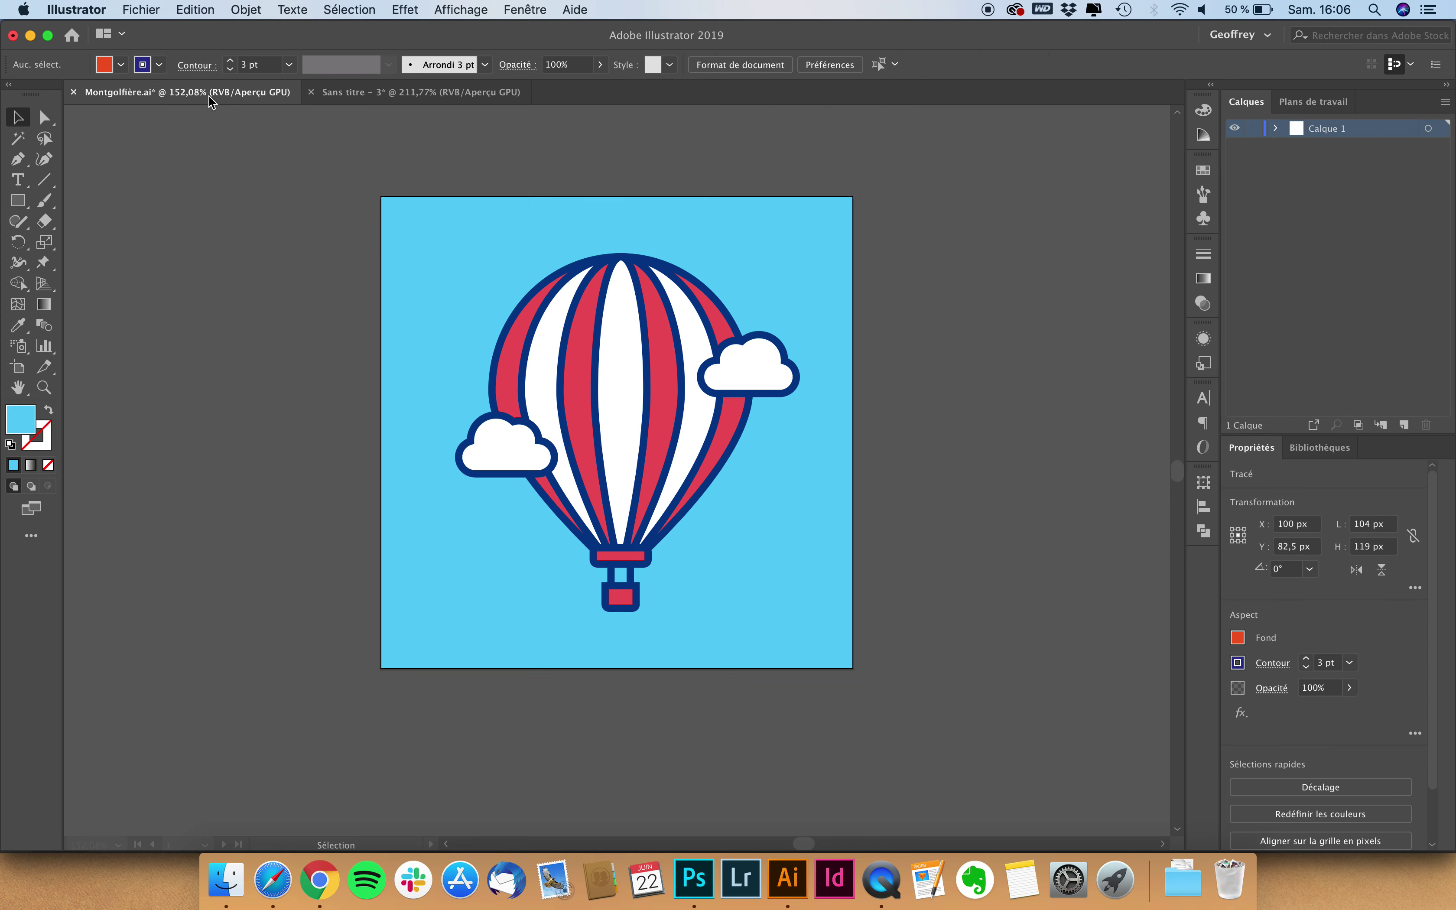
left_click(705, 292)
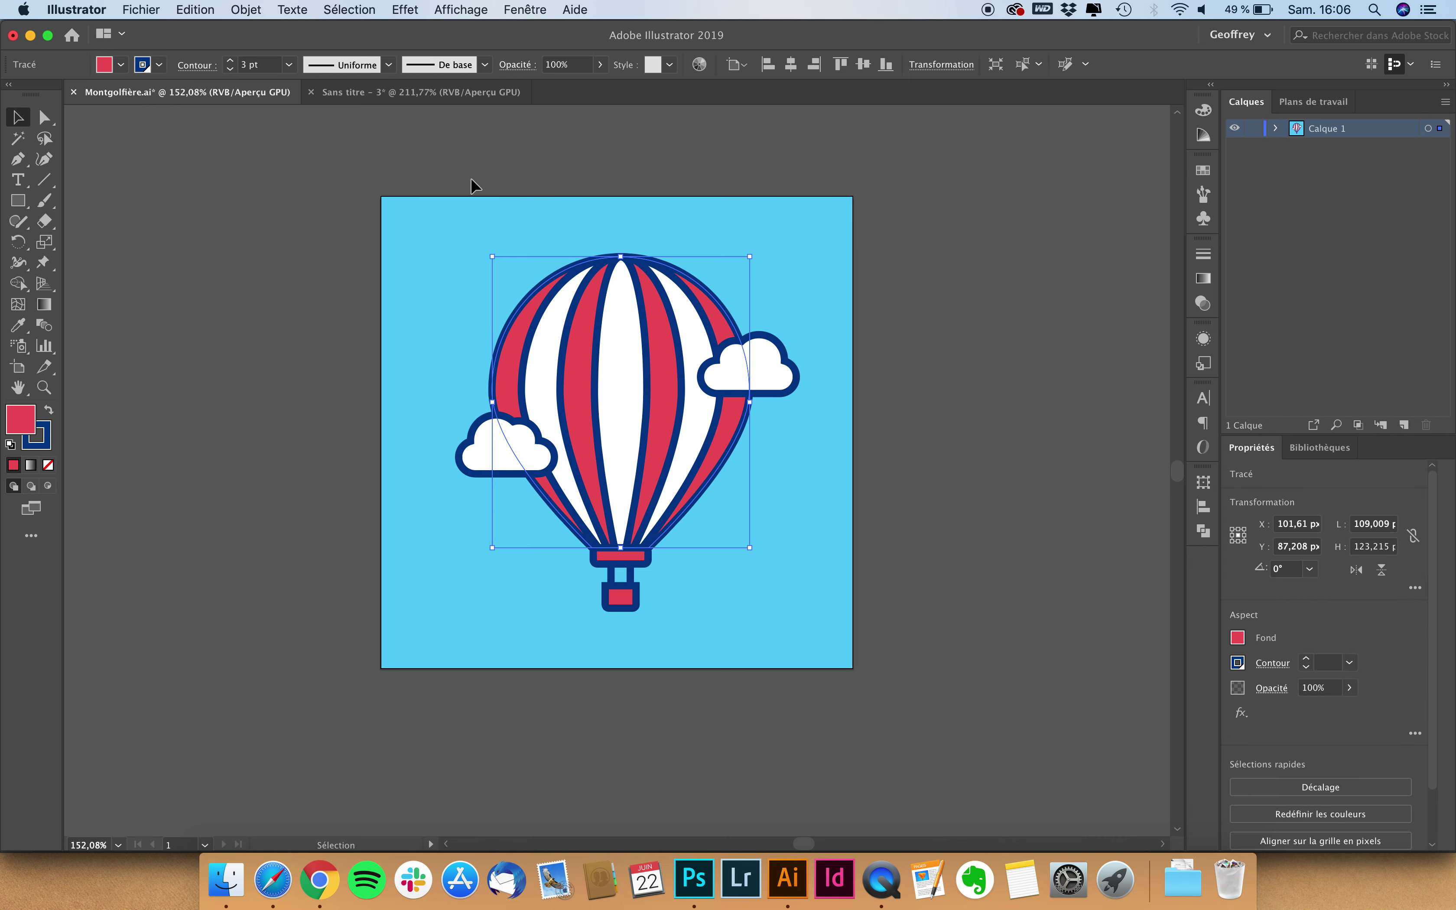
left_click(415, 92)
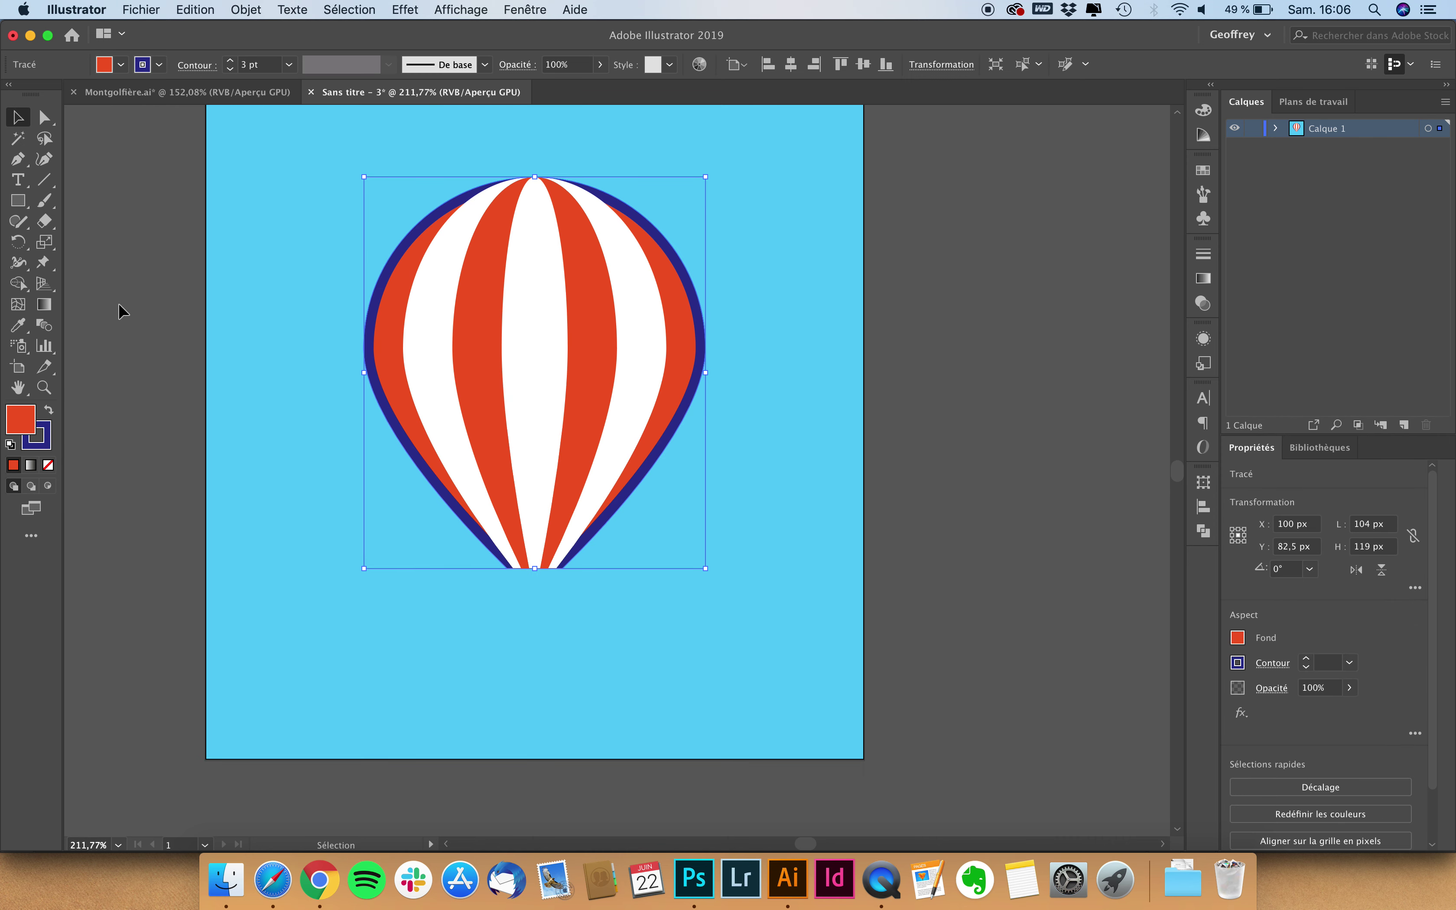
- Change the balloon outline from 2E3192 to the deeper blue 00408C in the Color Picker
double_click(49, 439)
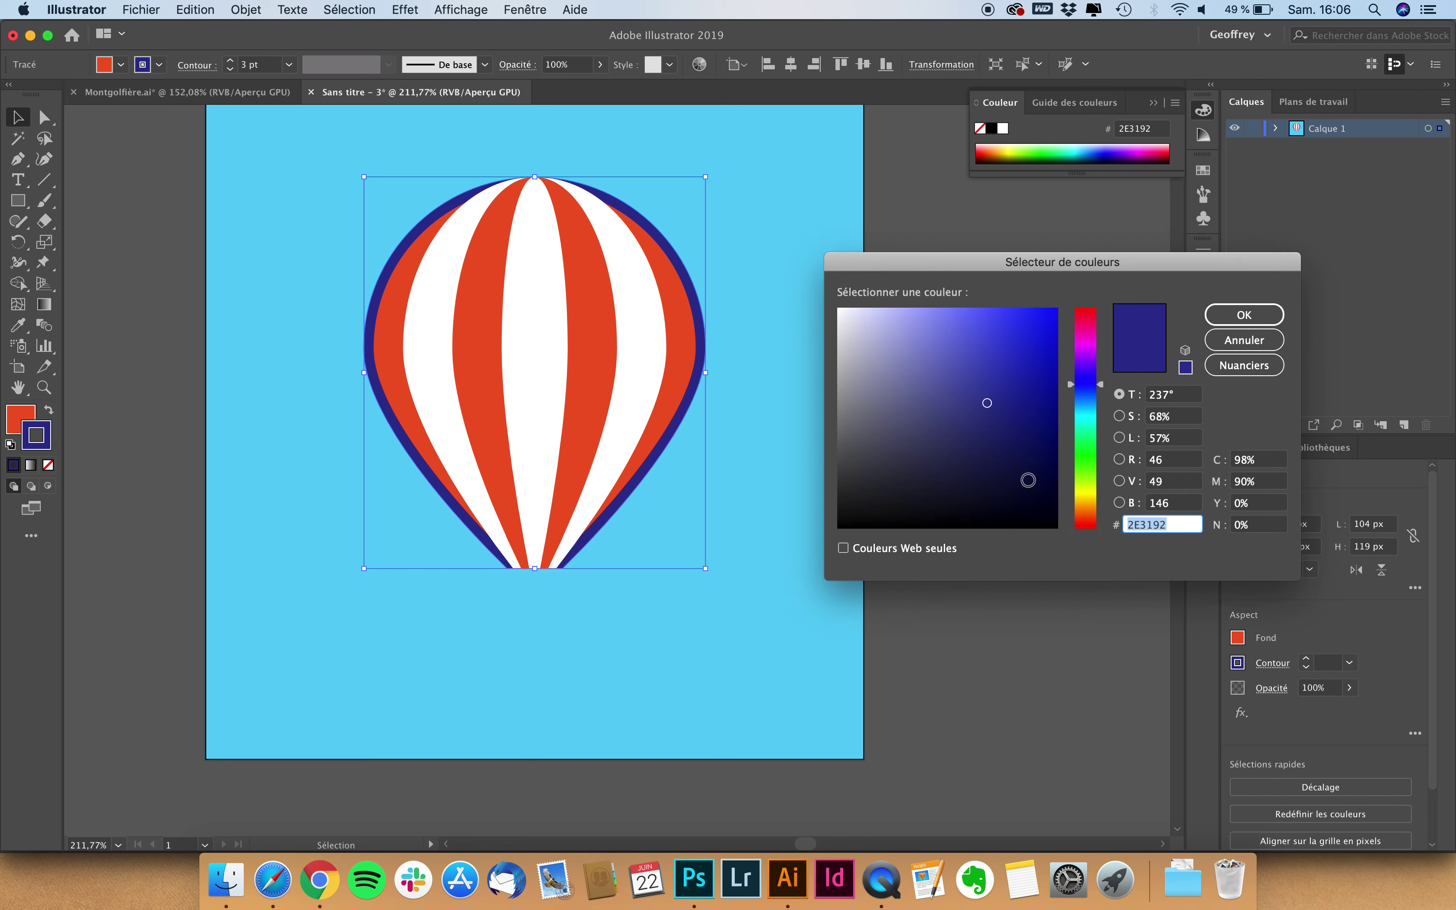
left_click(1227, 341)
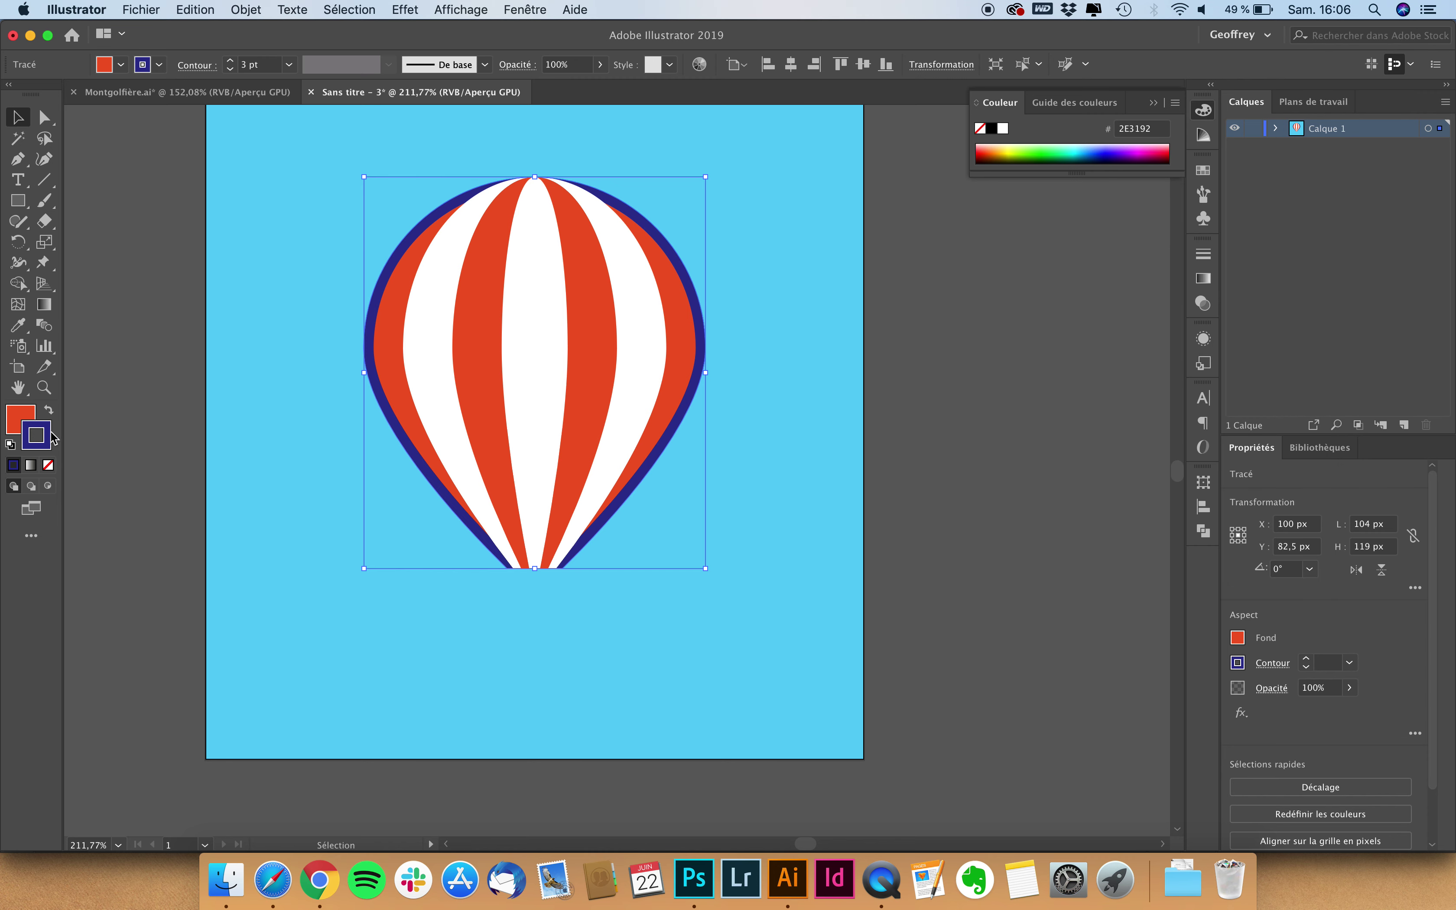
double_click(38, 443)
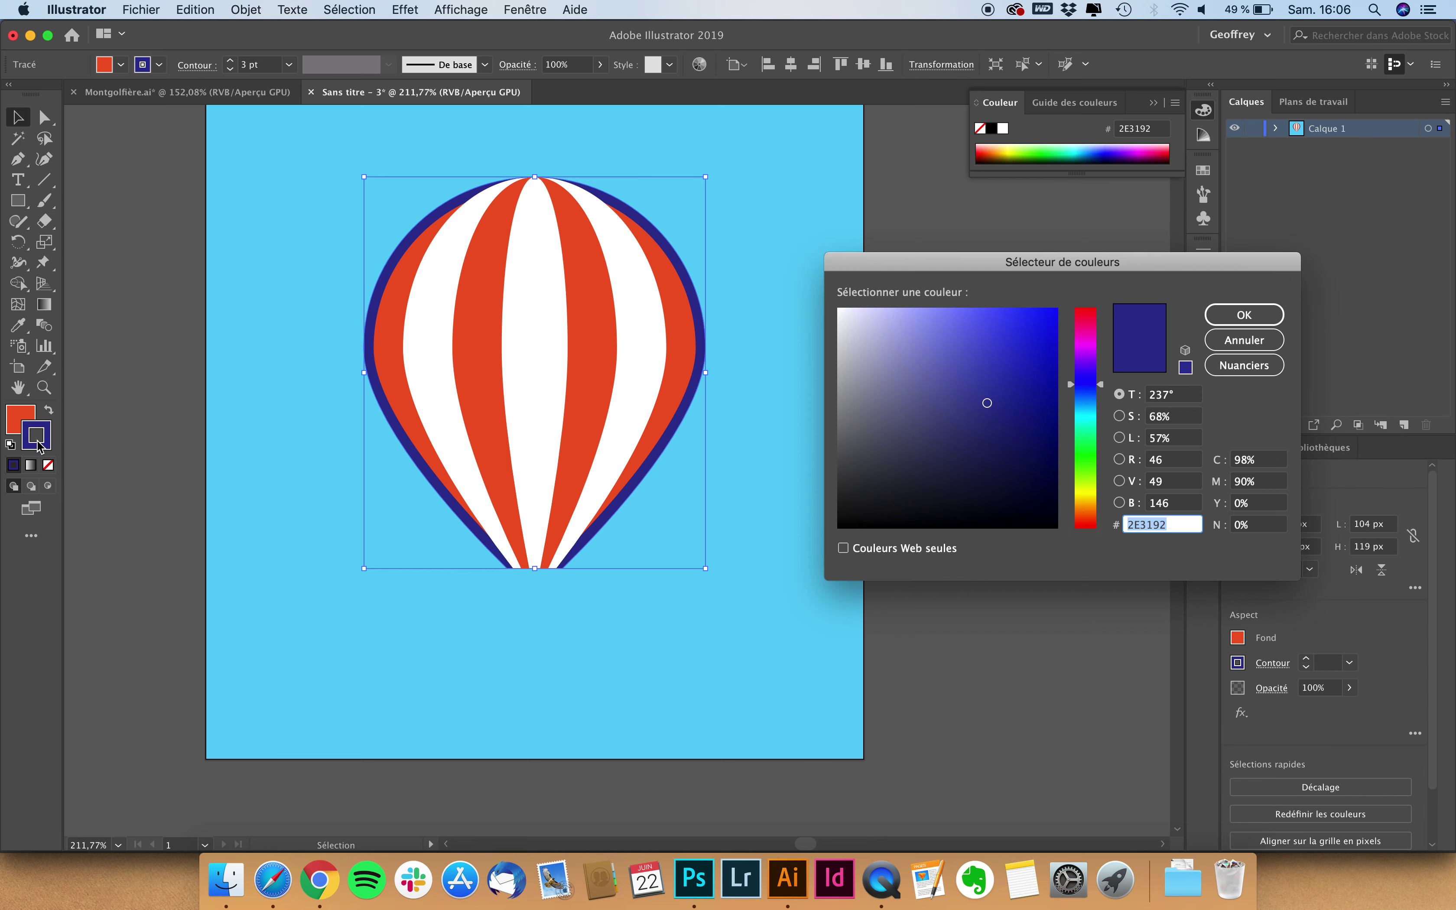
mouse_move(1085, 400)
left_mouse_down()
mouse_move(1062, 407)
mouse_move(1093, 402)
left_mouse_up()
left_click(1019, 405)
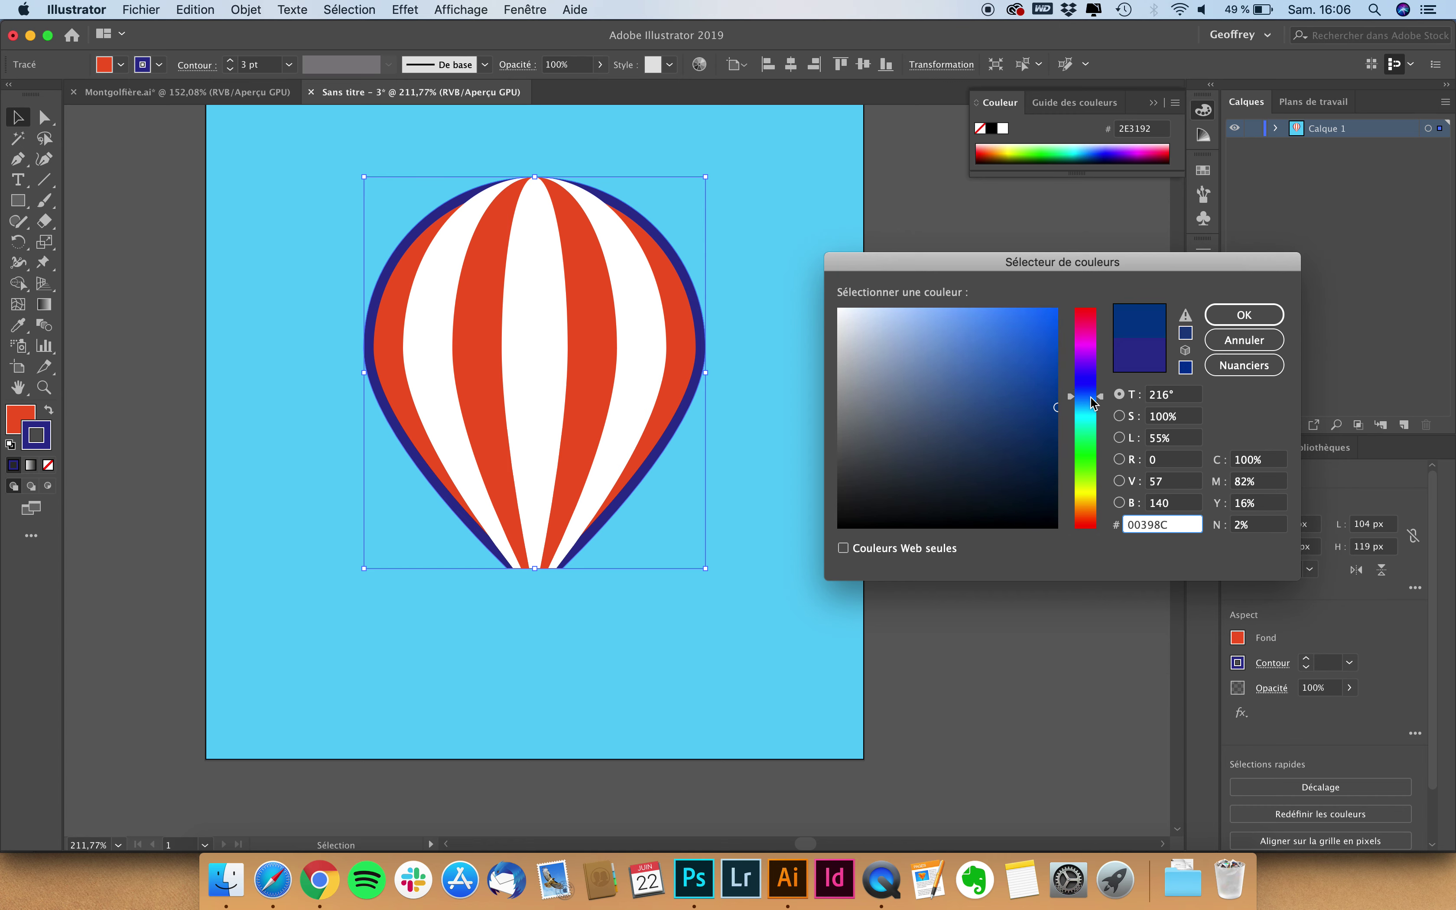
left_click(1240, 321)
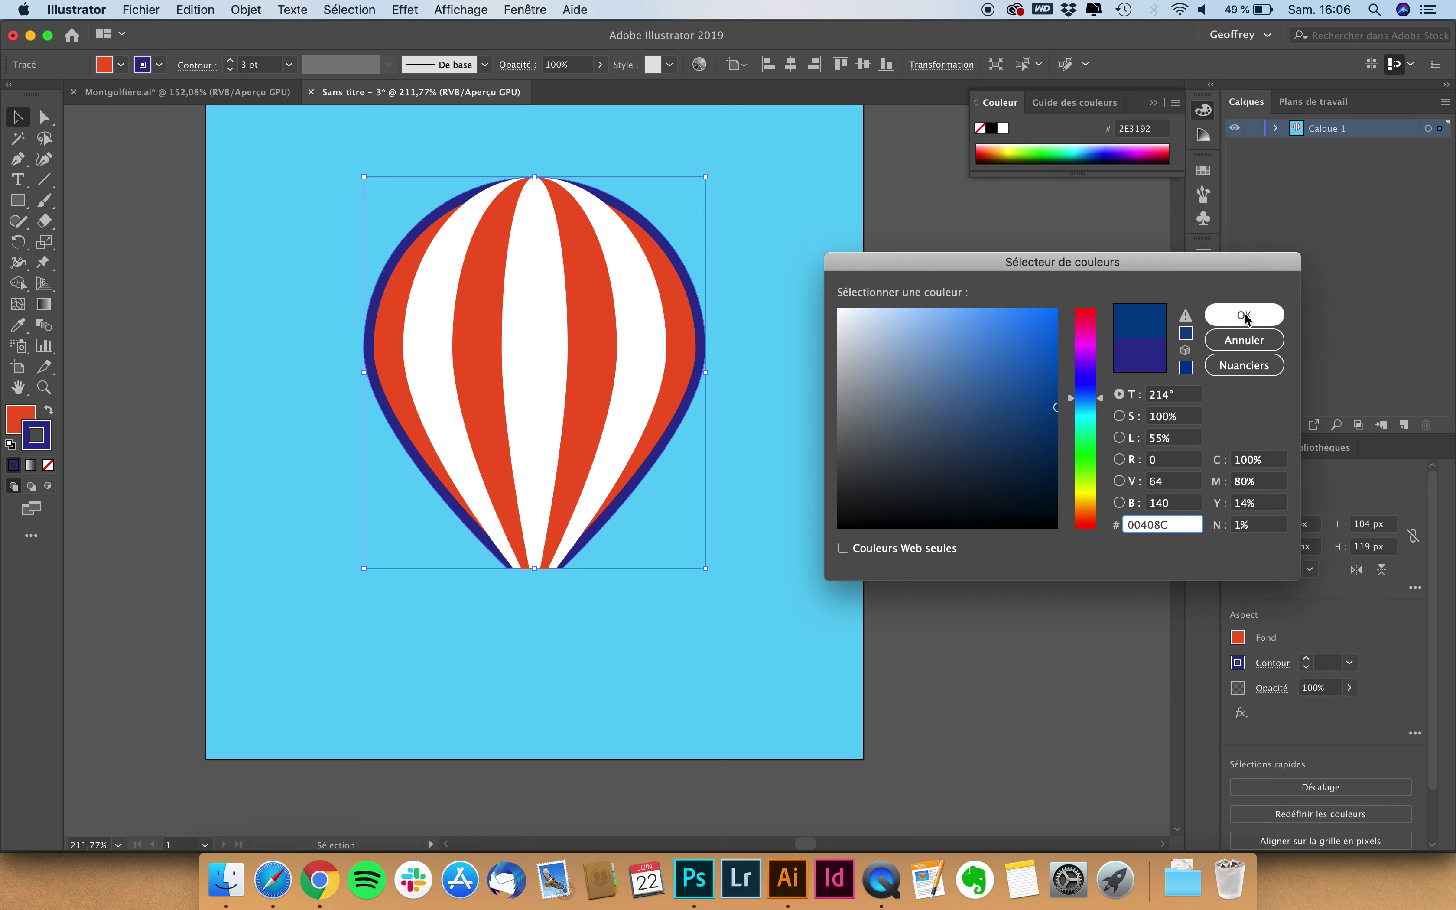
left_click(1246, 315)
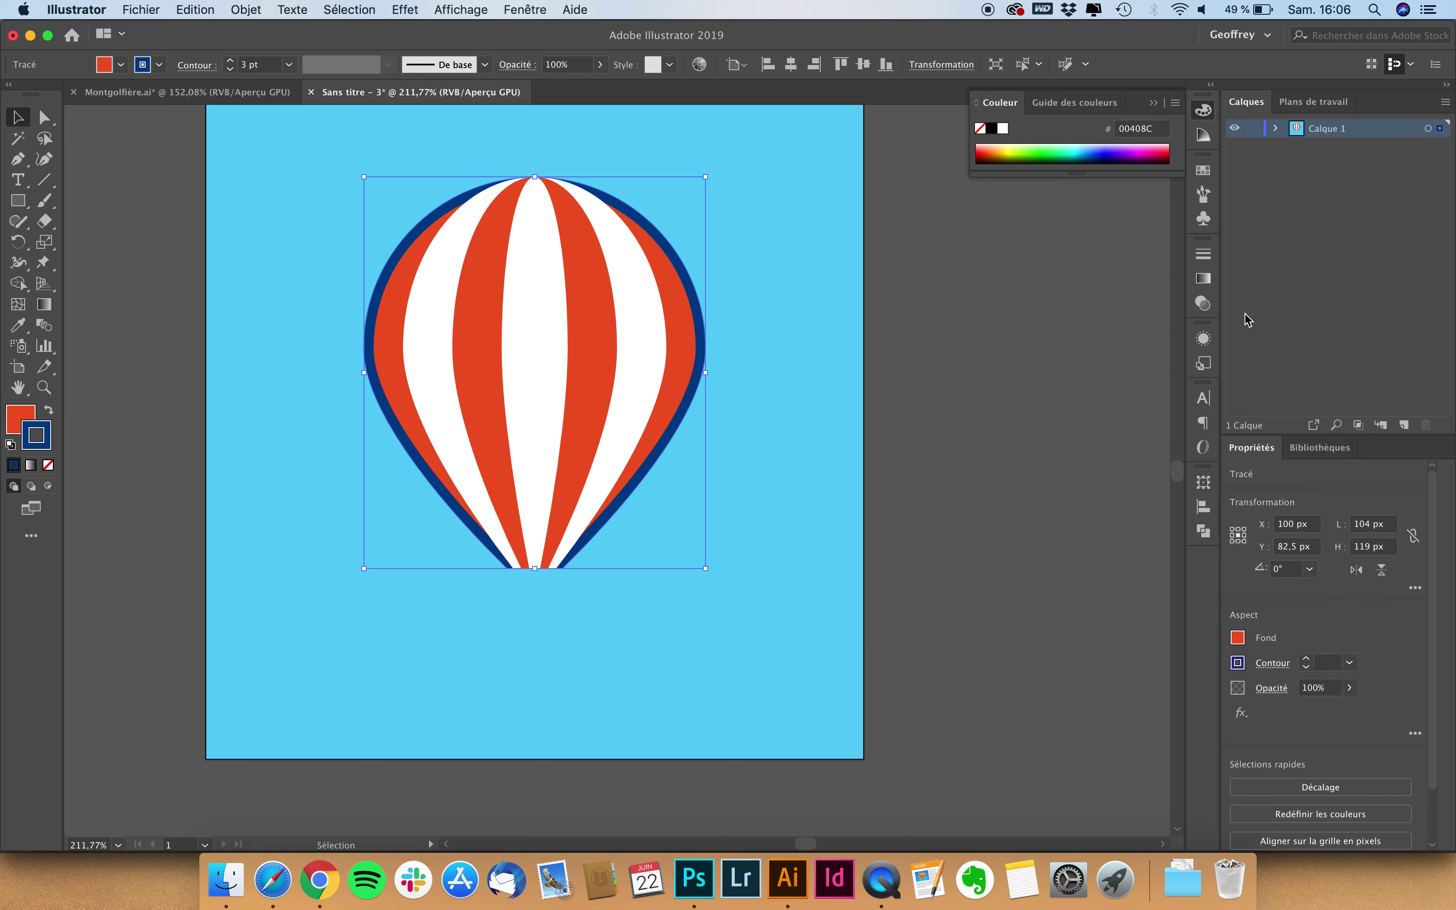
left_click(160, 64)
- Save the 00408C dark blue outline colour as a new swatch
left_click(149, 175)
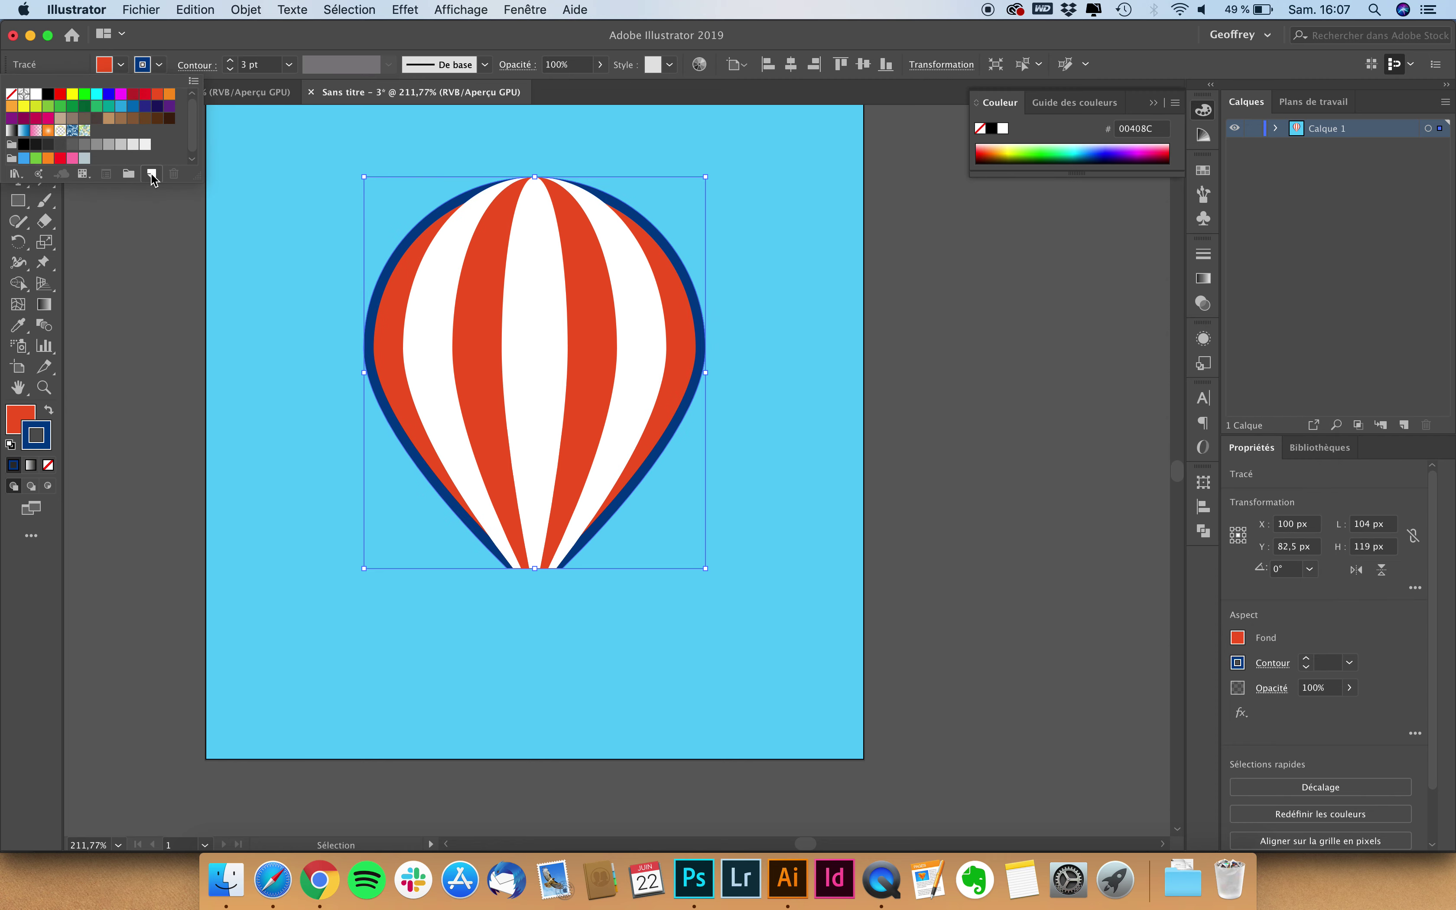
left_click(722, 528)
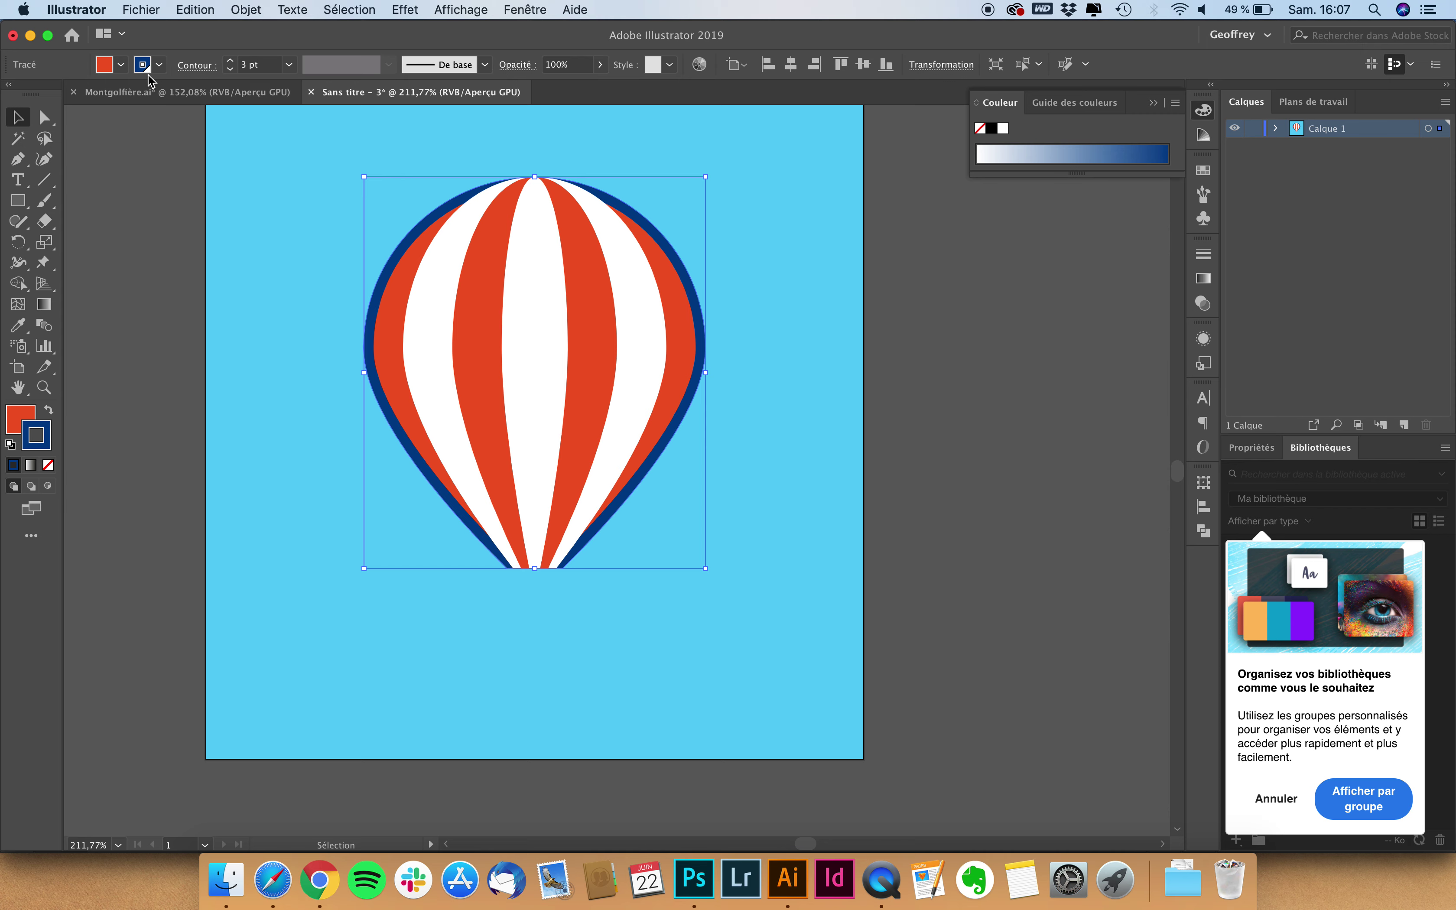
left_click(160, 65)
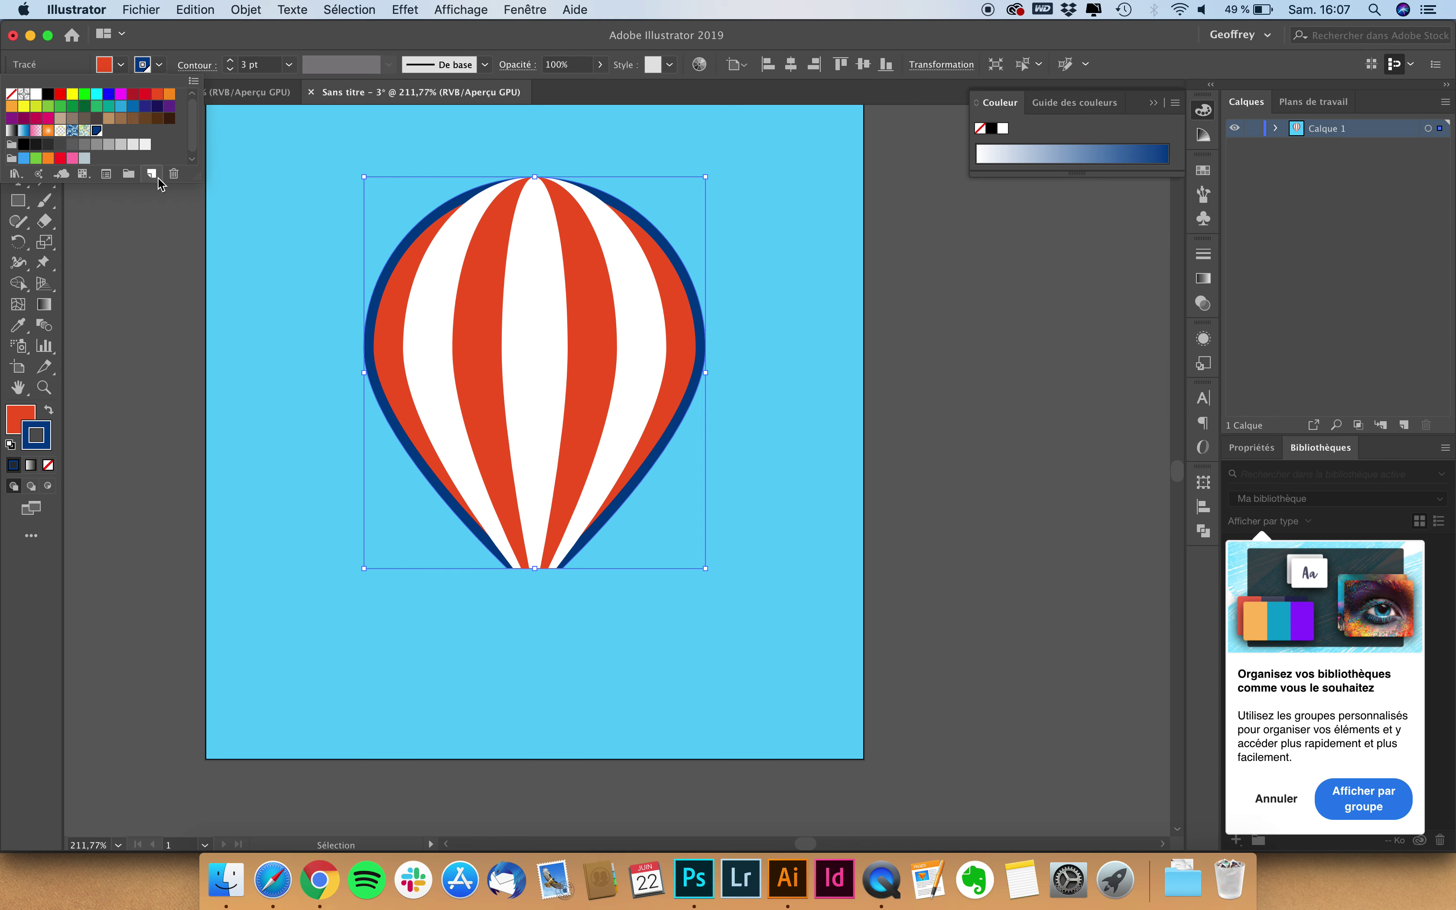
left_click(232, 46)
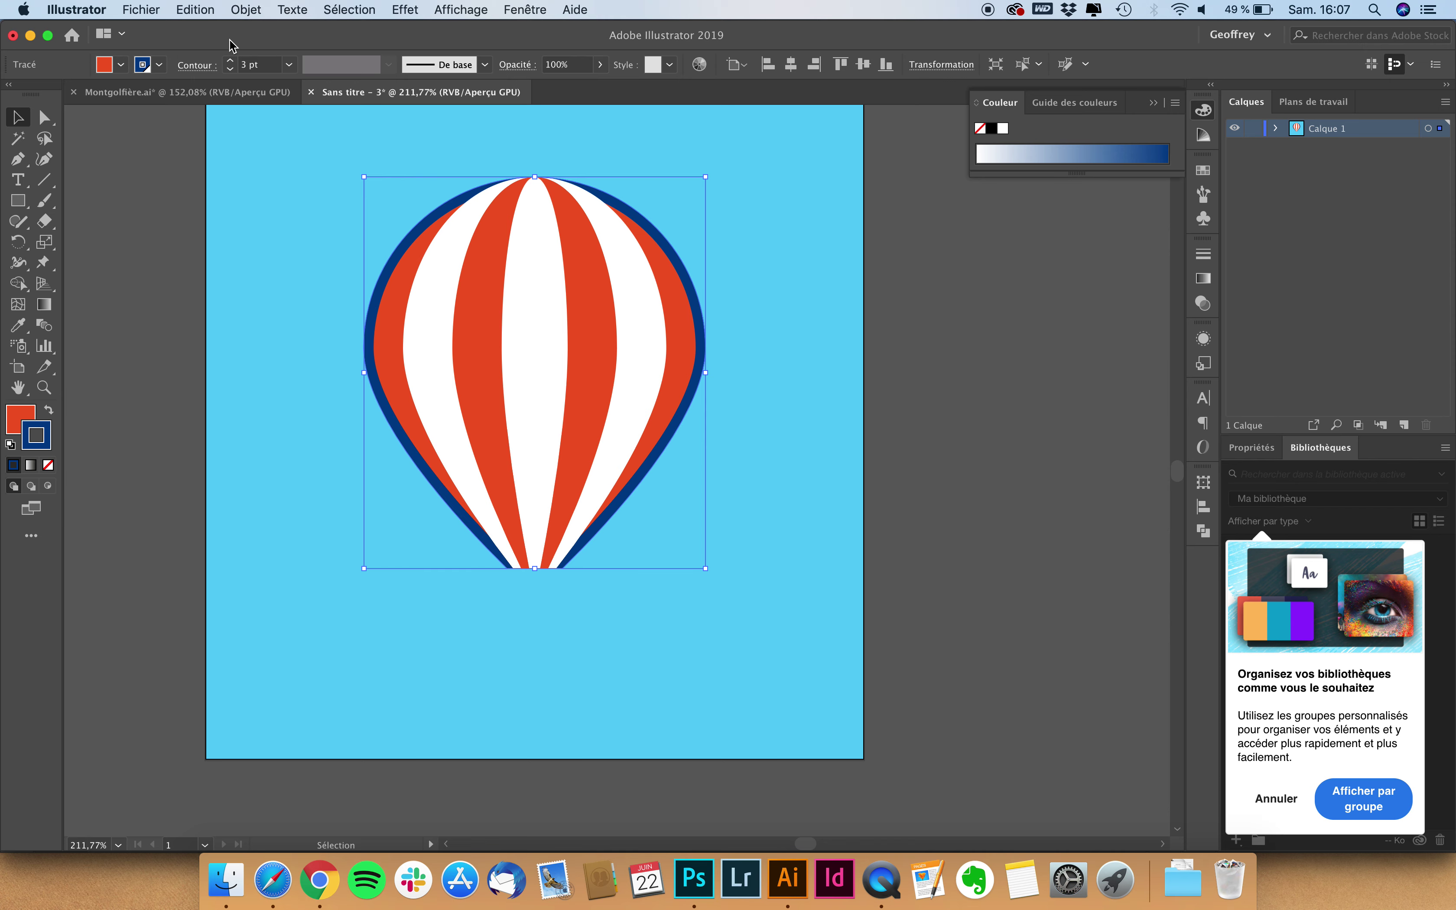
- Select the inner white stripe and the red stripes together for restyling
left_click(17, 419)
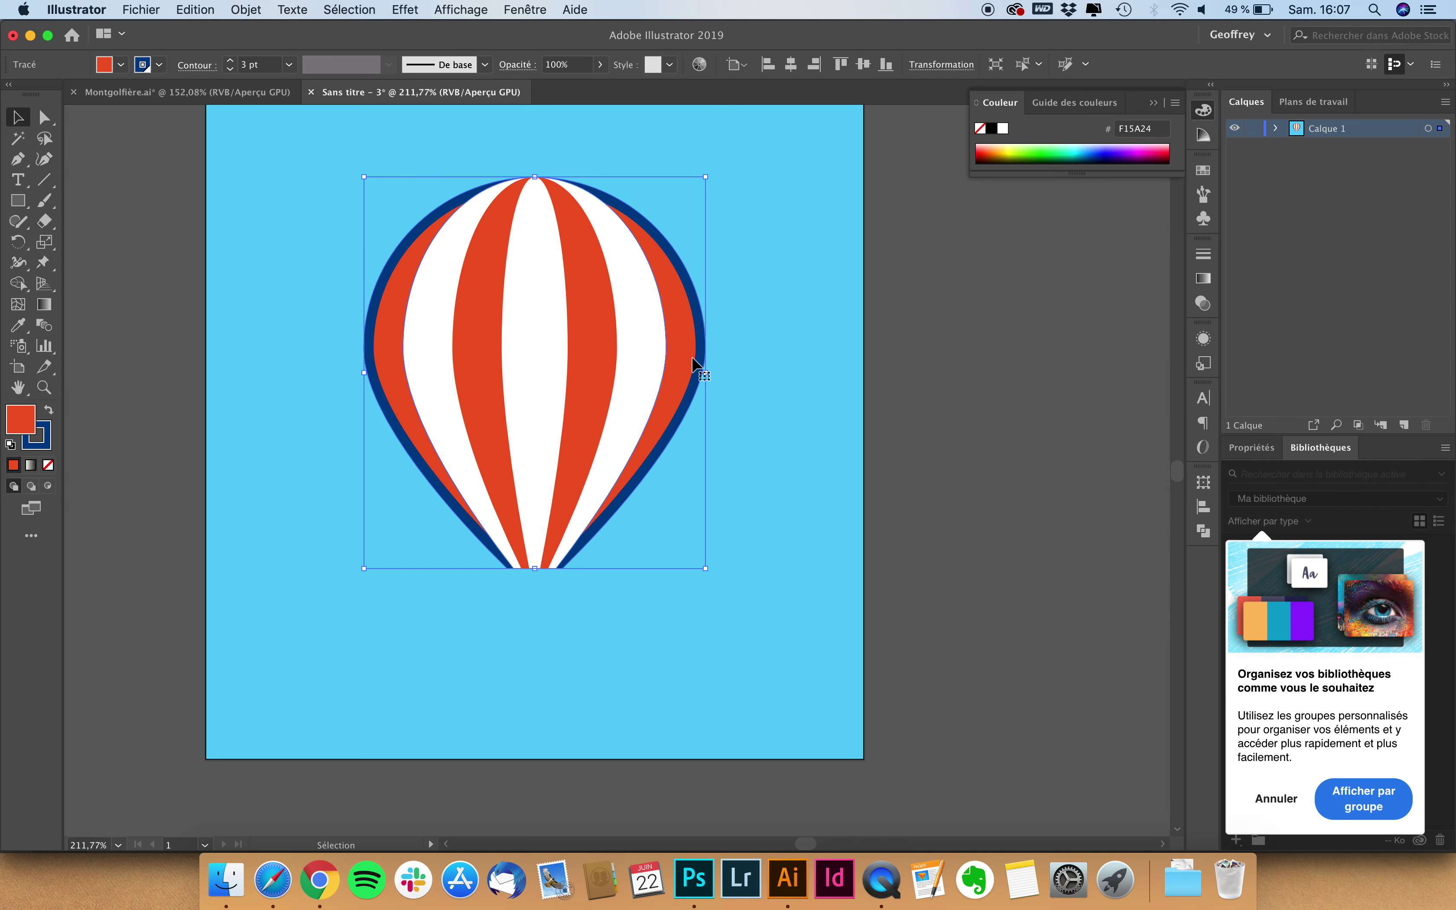
left_click(653, 338)
left_click(596, 325, "shift")
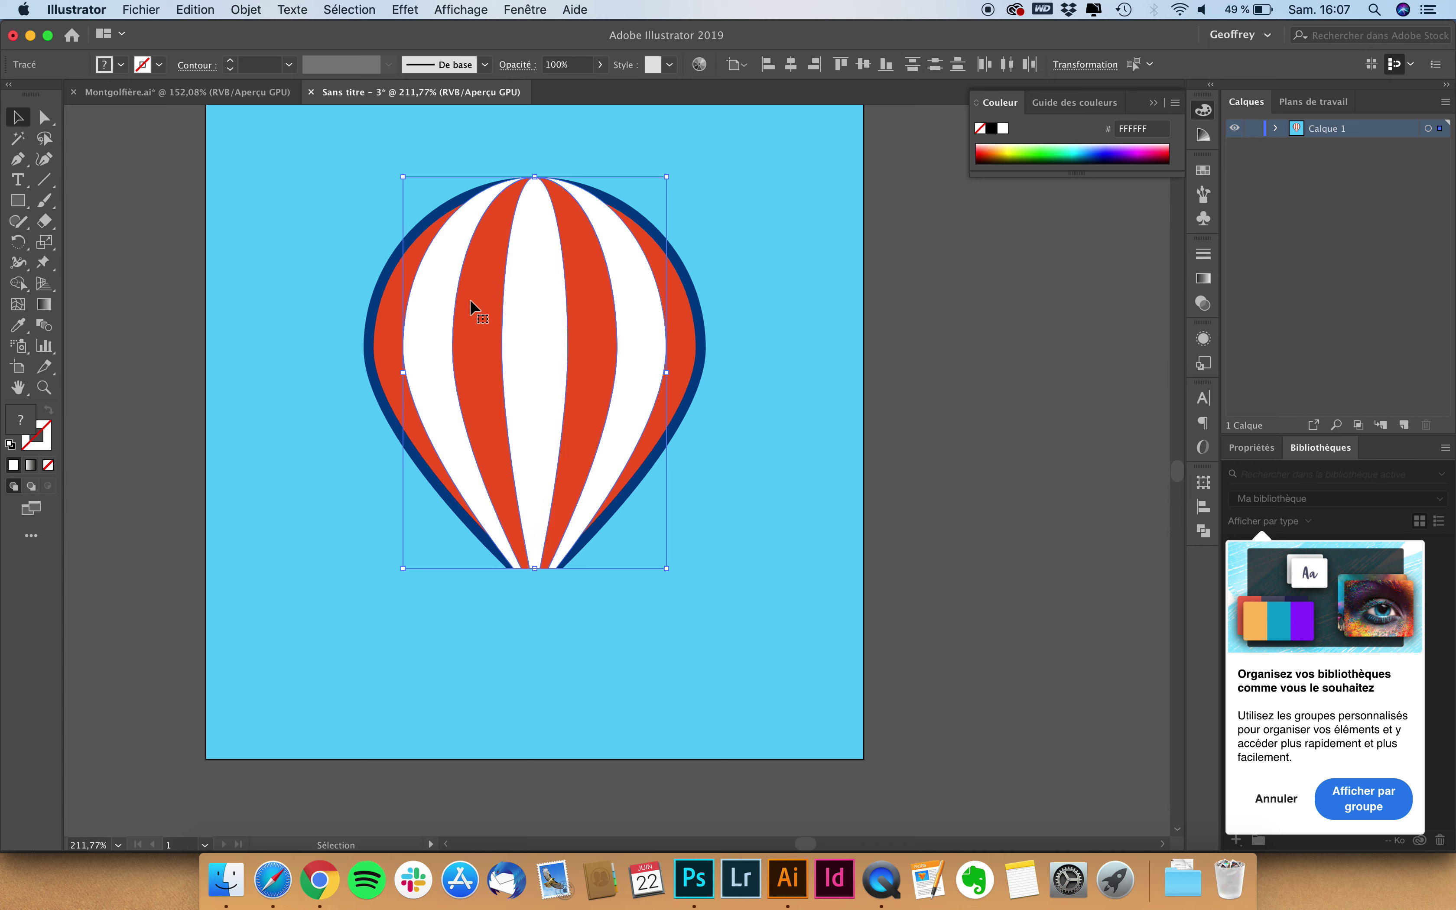
left_click(160, 65)
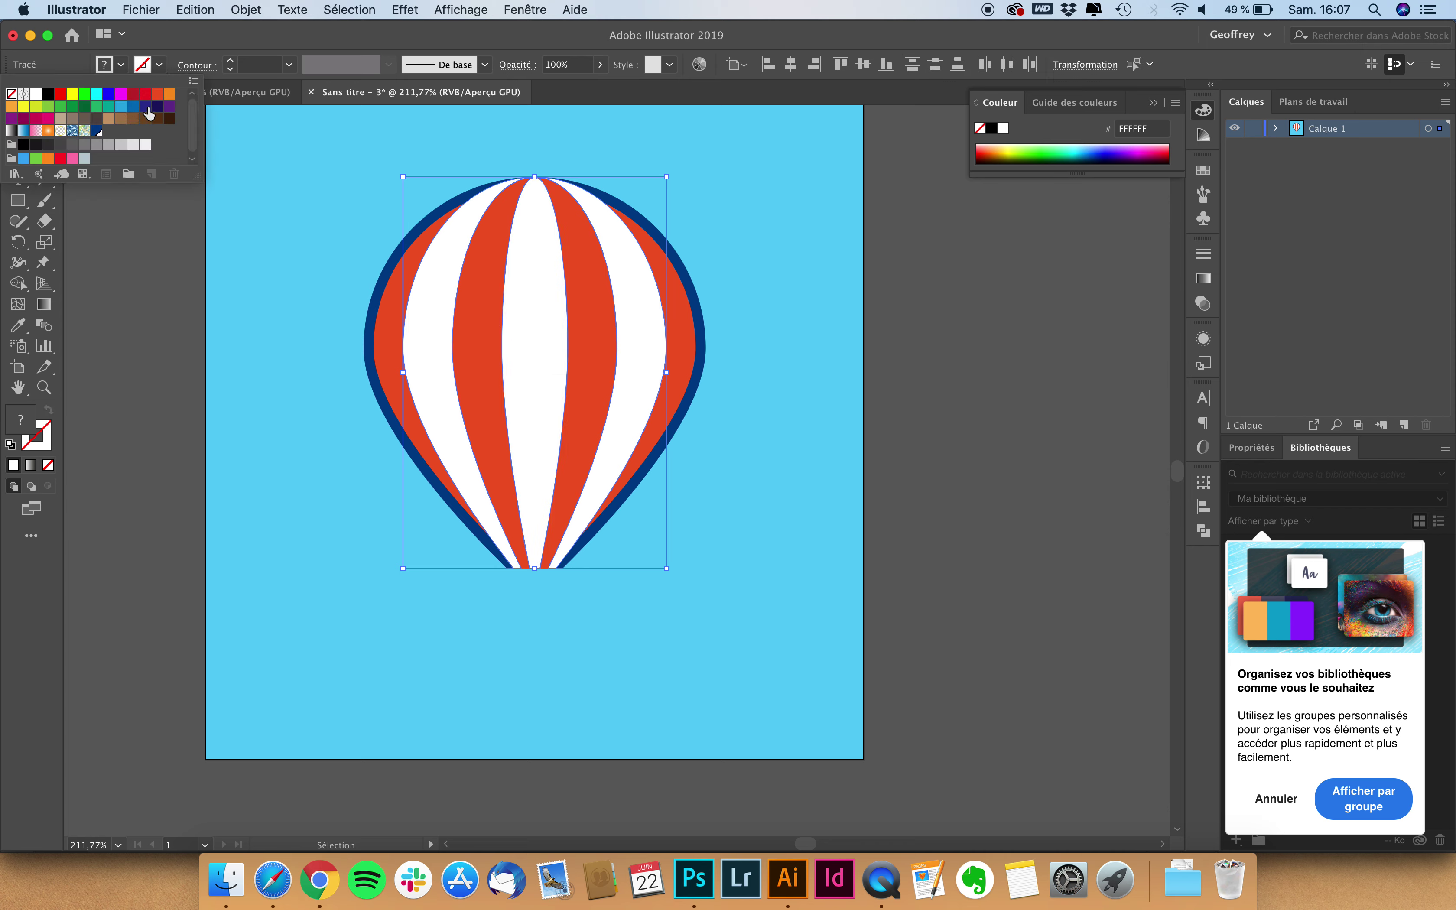
- Give the selected red and white stripes a 3 pt 00408C dark blue outline
left_click(99, 138)
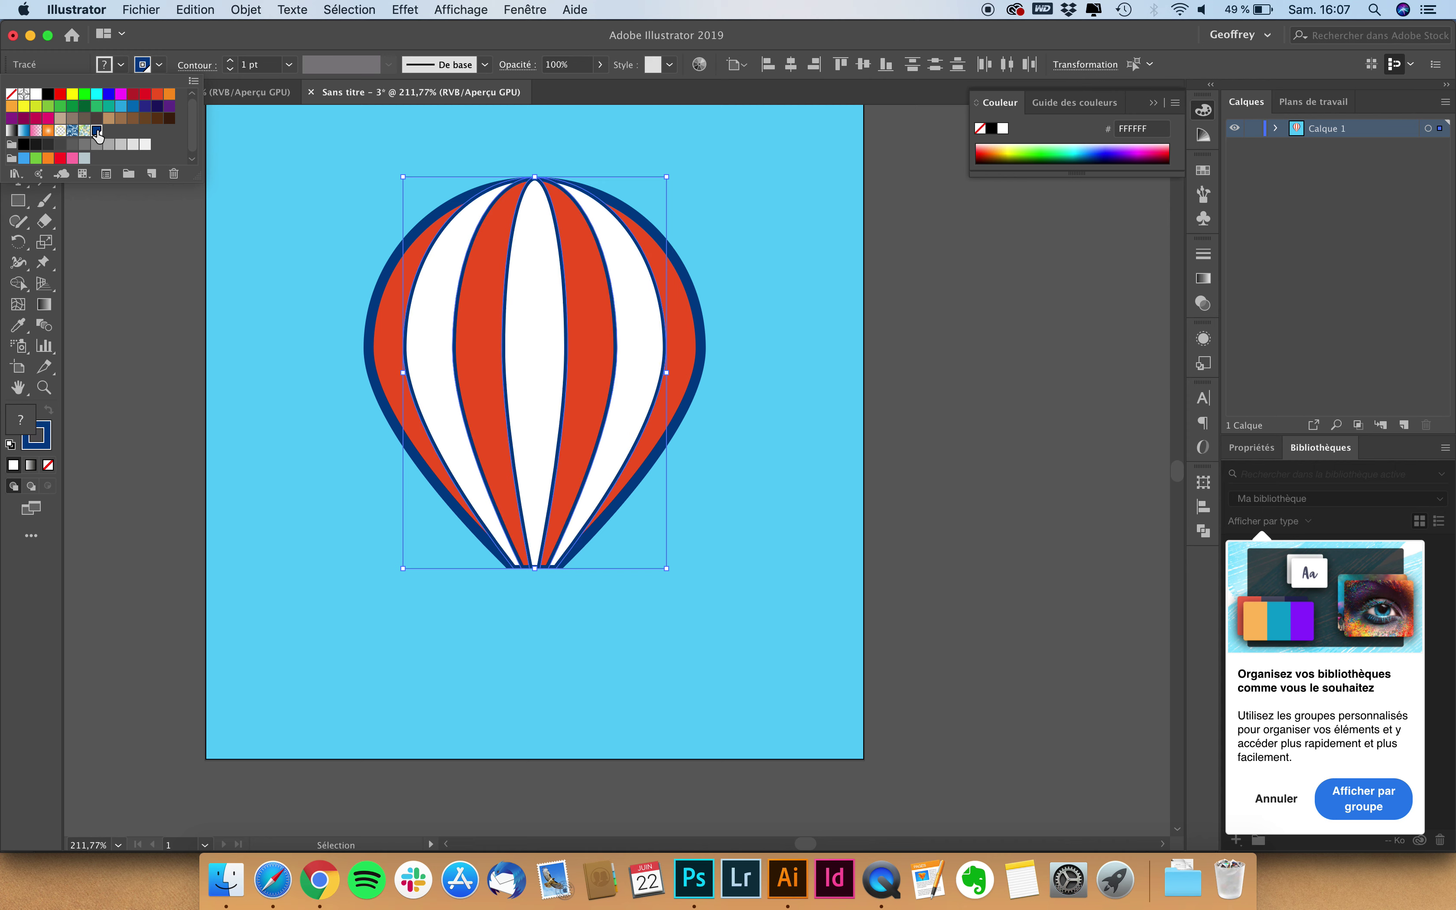
left_click(229, 60)
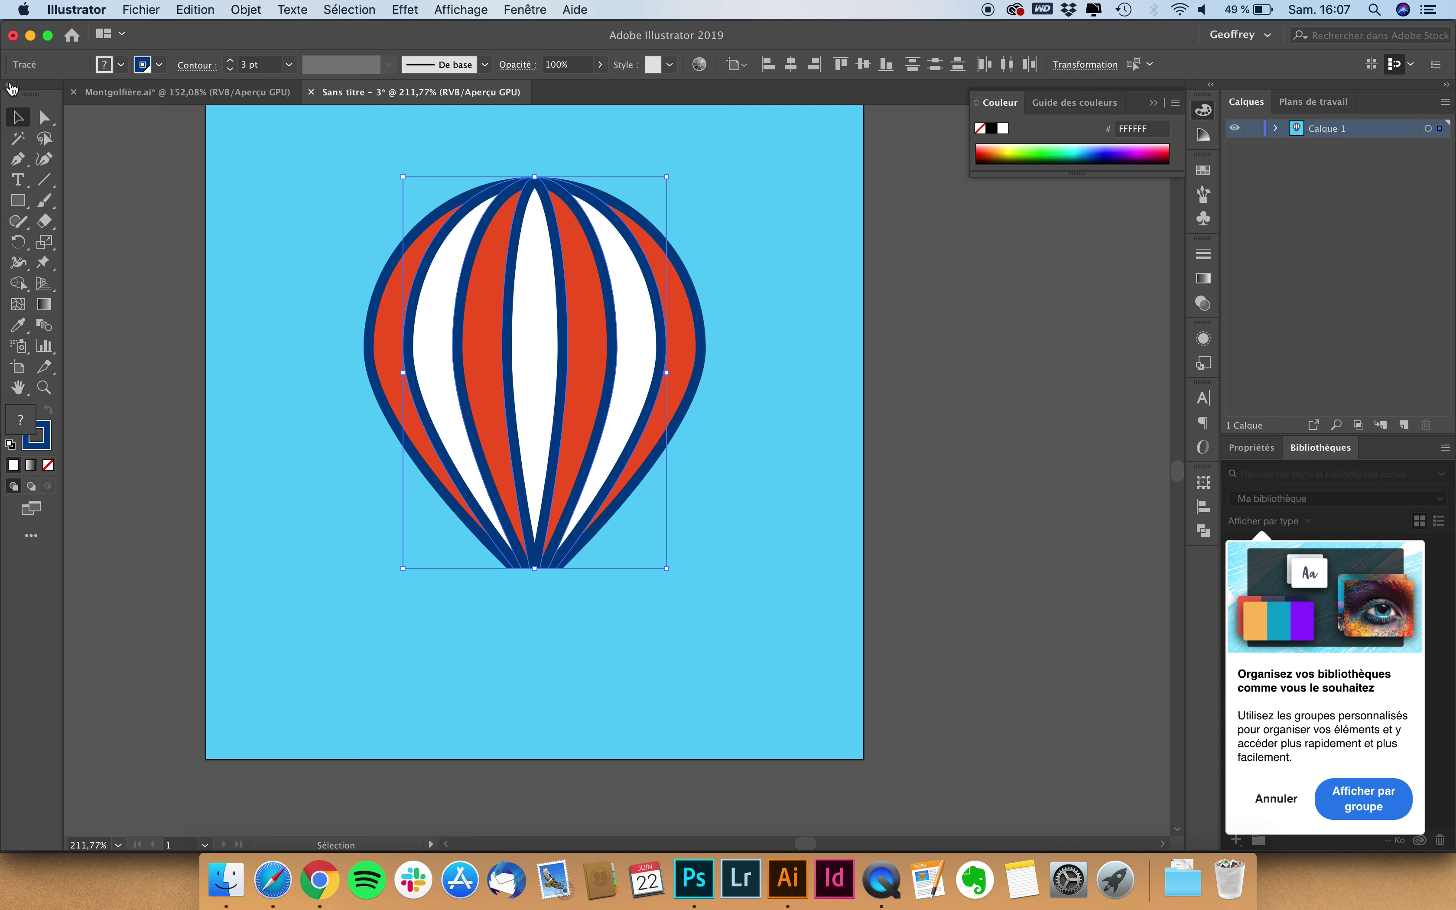
left_click(229, 284)
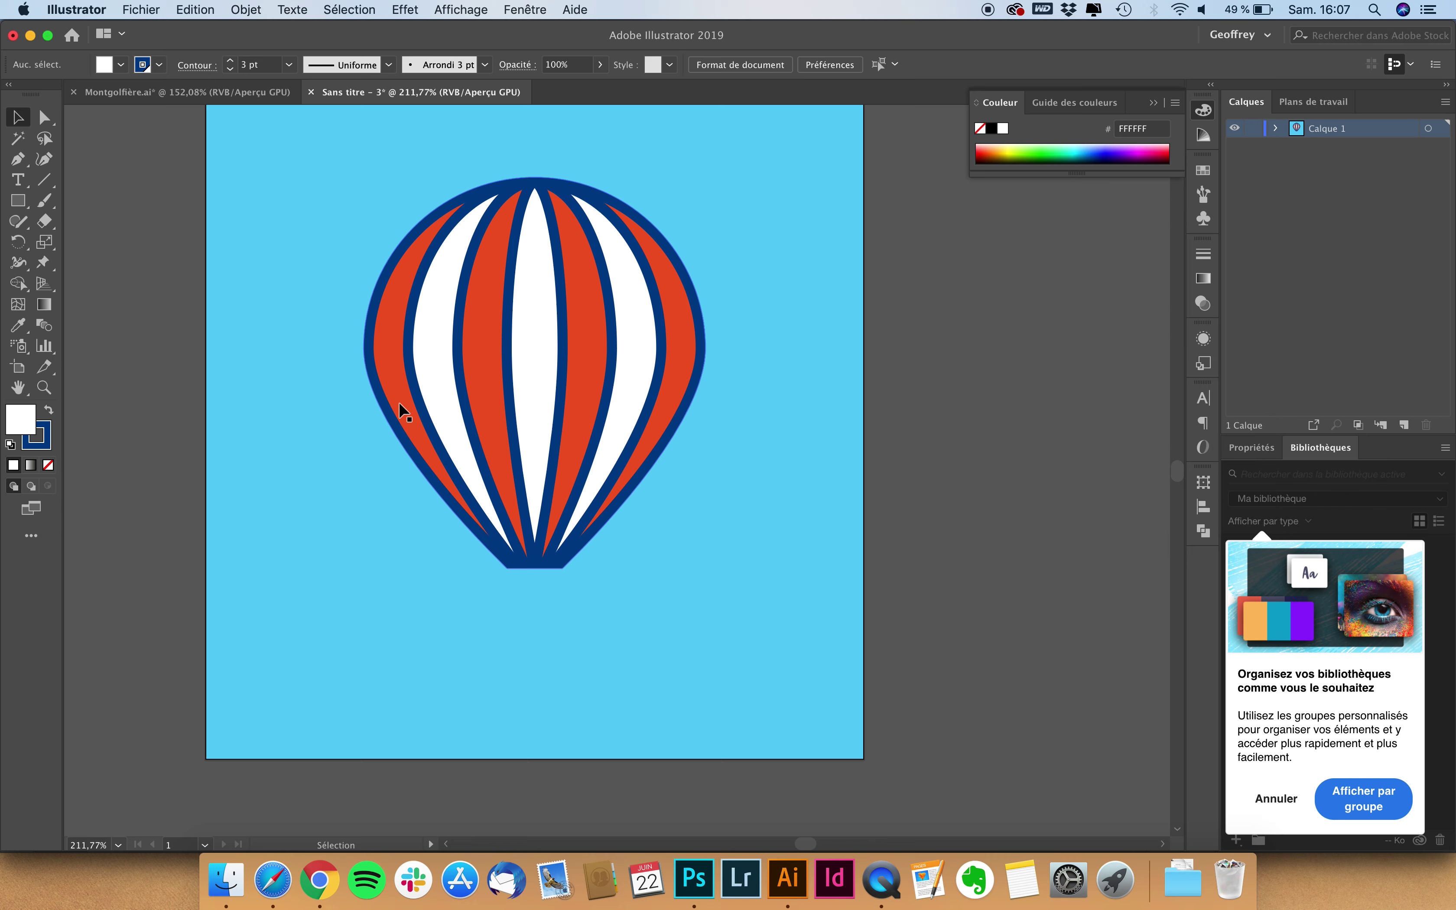
- Draw a white rounded rectangle below the balloon and make its corners square
left_click(18, 200)
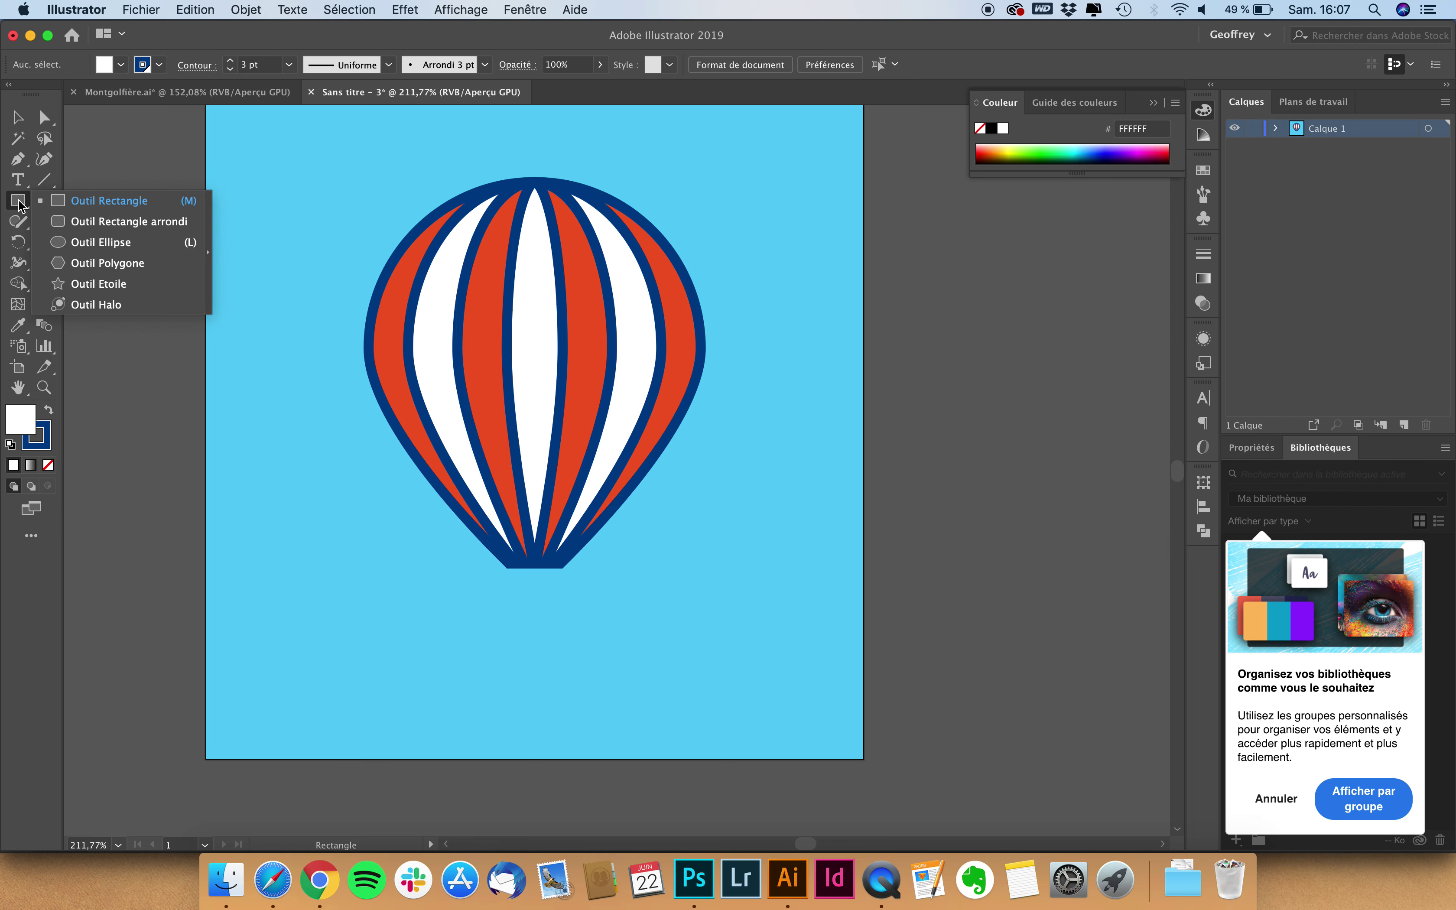
left_click(103, 226)
scroll(448, 563, "up", 2)
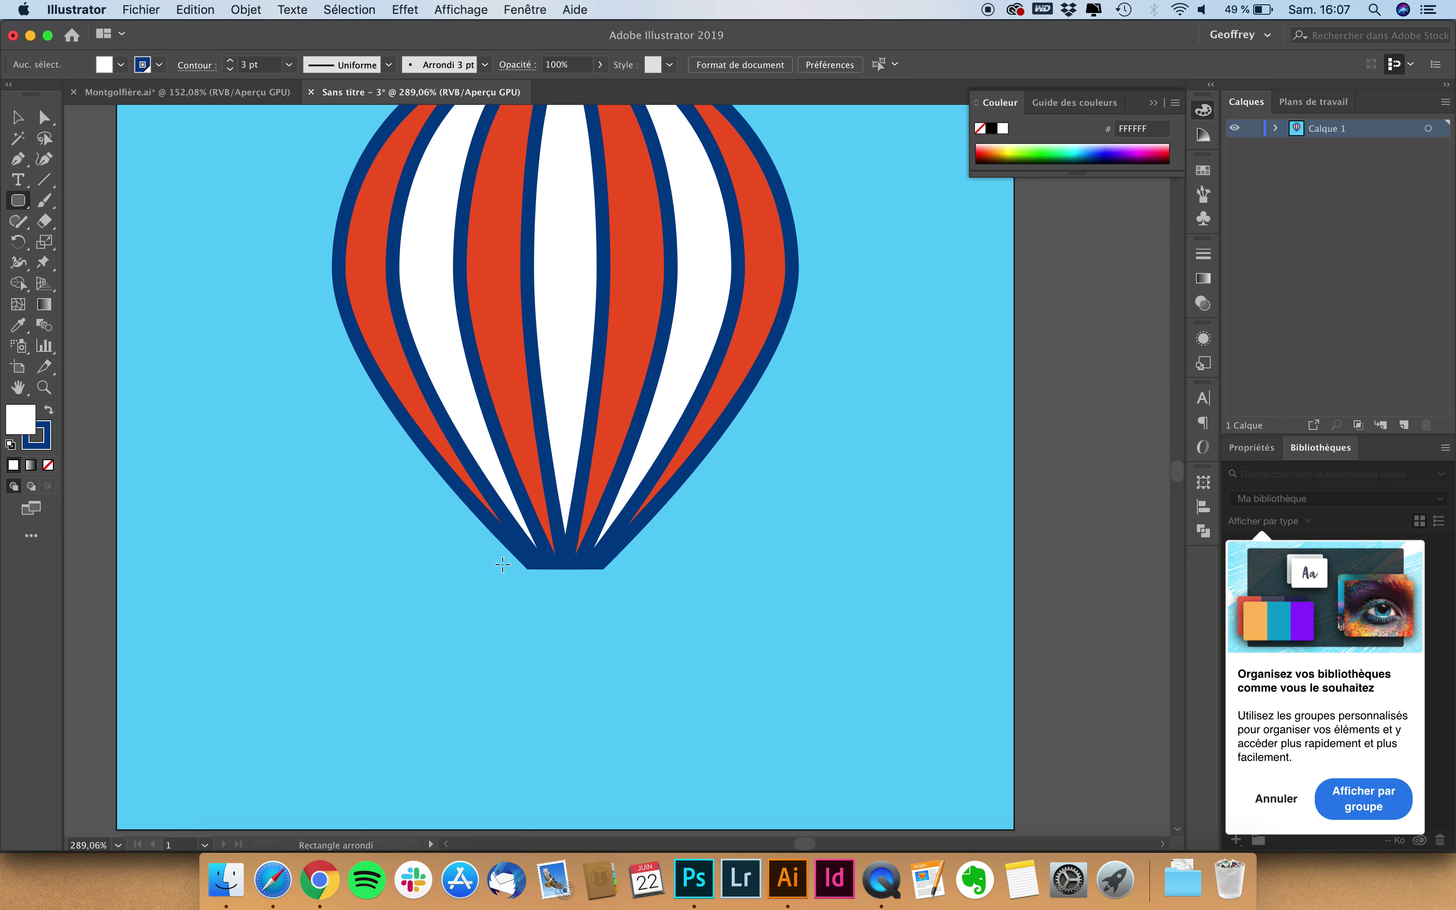
left_click_drag(501, 564, 637, 599)
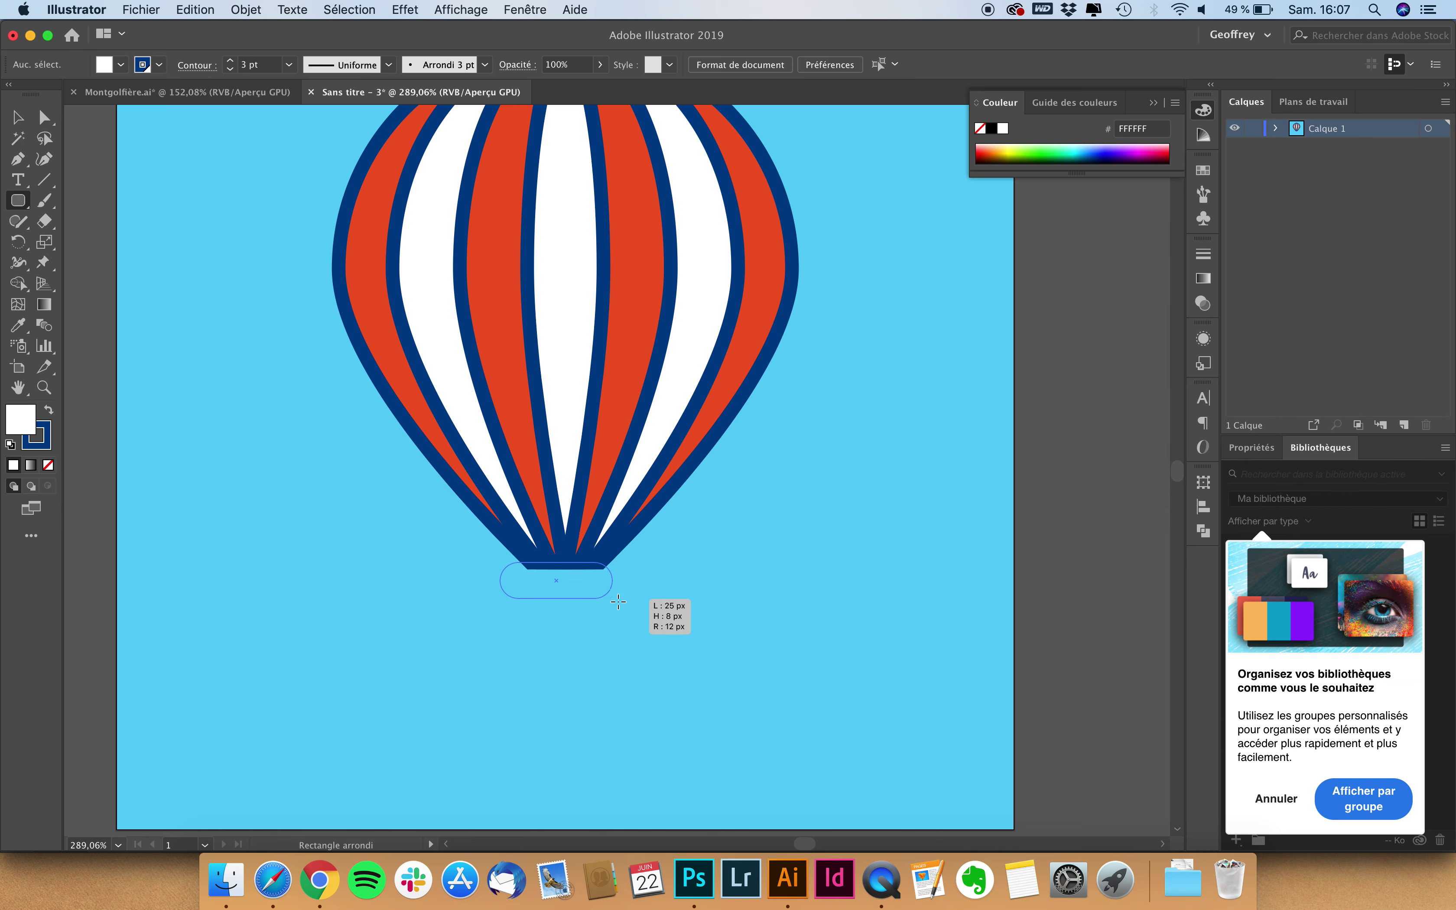
scroll(637, 599, "up", 5)
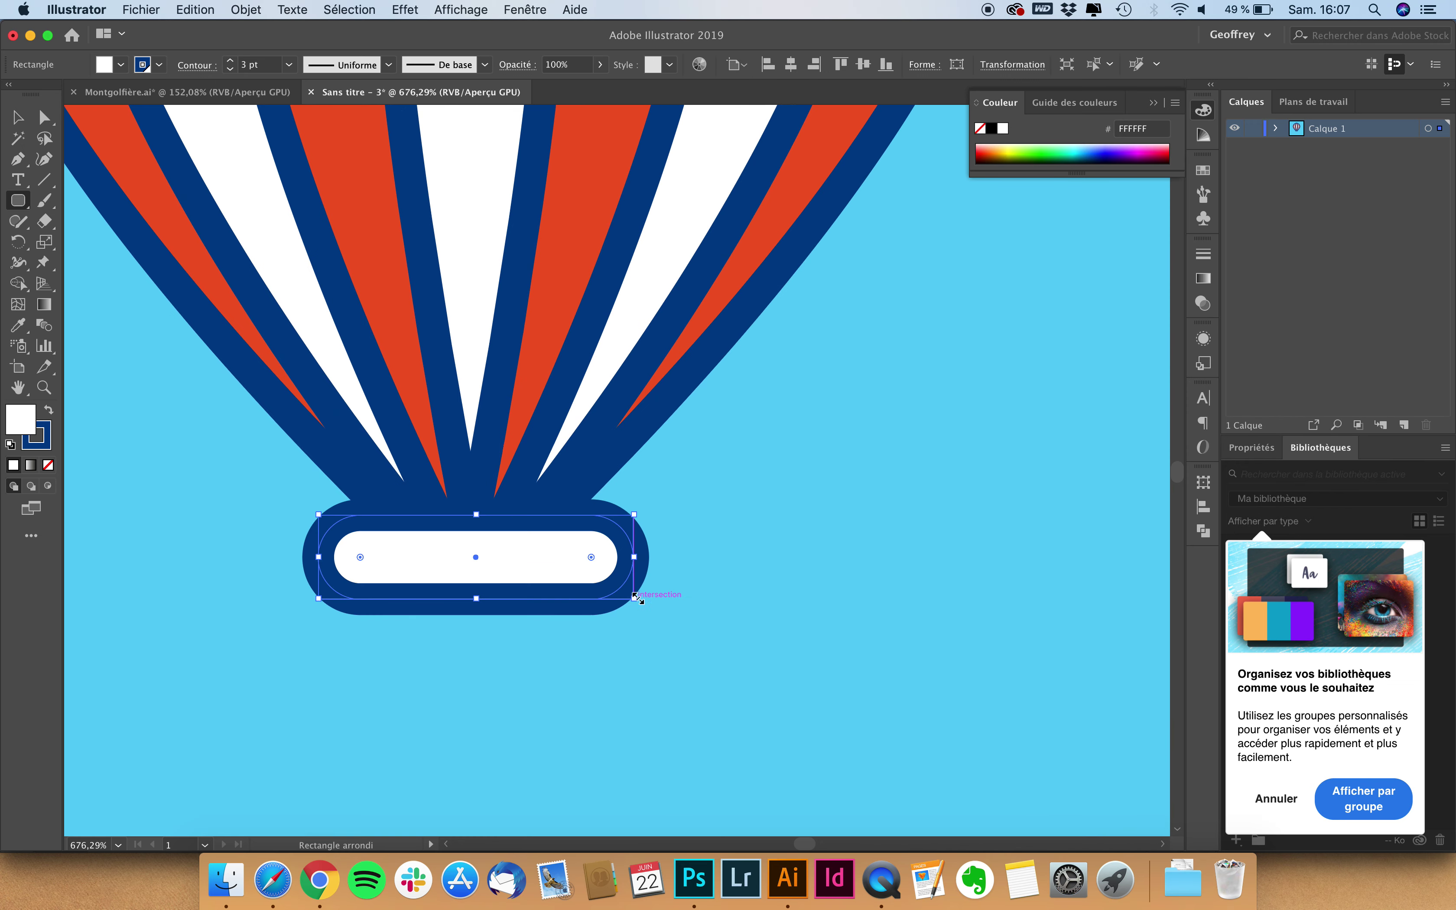
left_click_drag(592, 559, 610, 538)
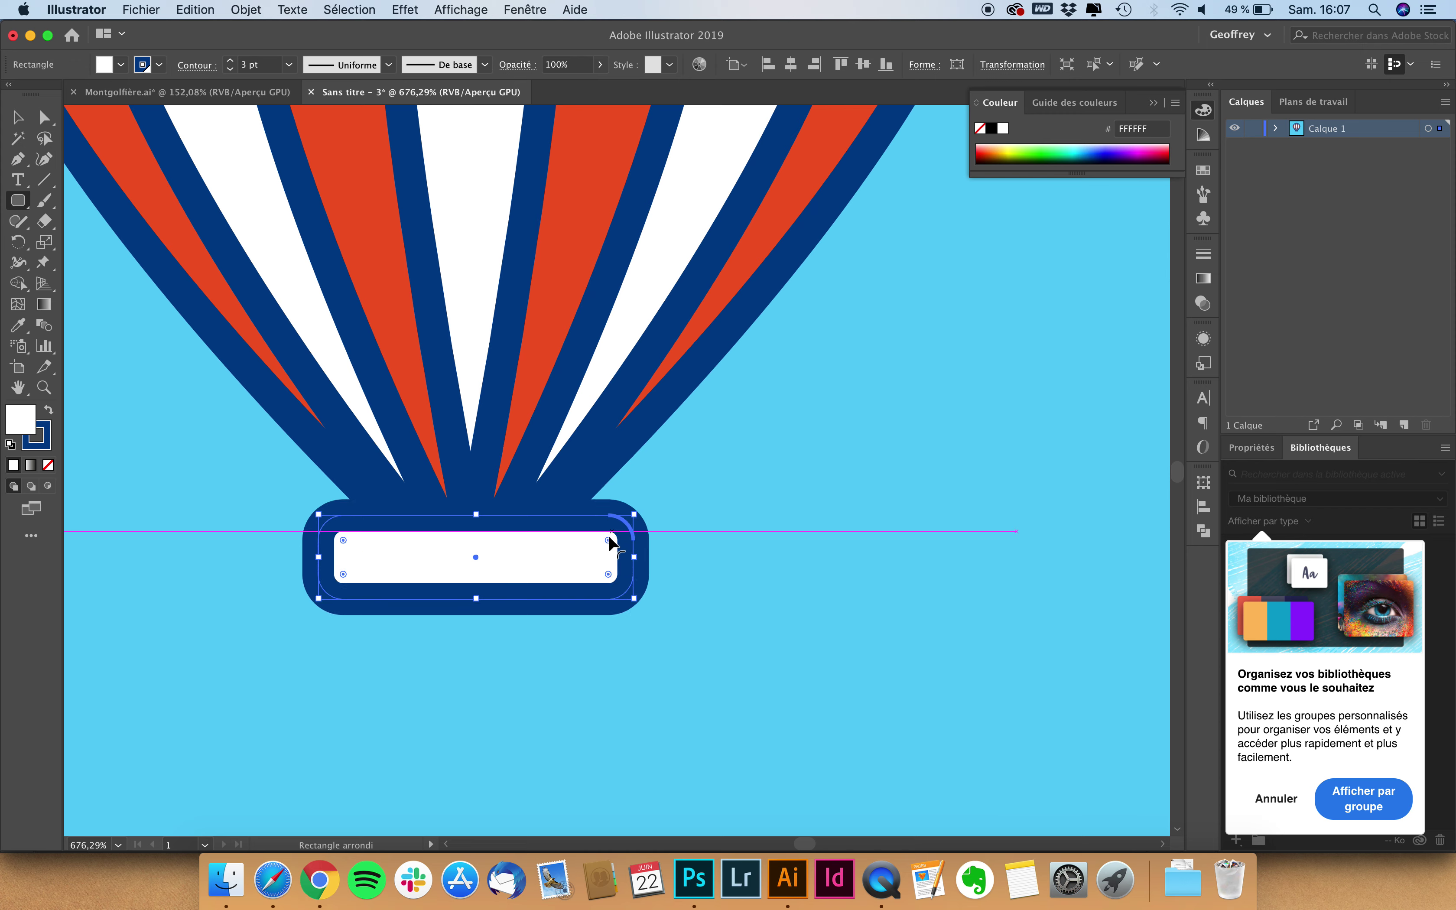
mouse_move(610, 542)
left_mouse_down()
mouse_move(619, 533)
mouse_move(572, 557)
left_mouse_up()
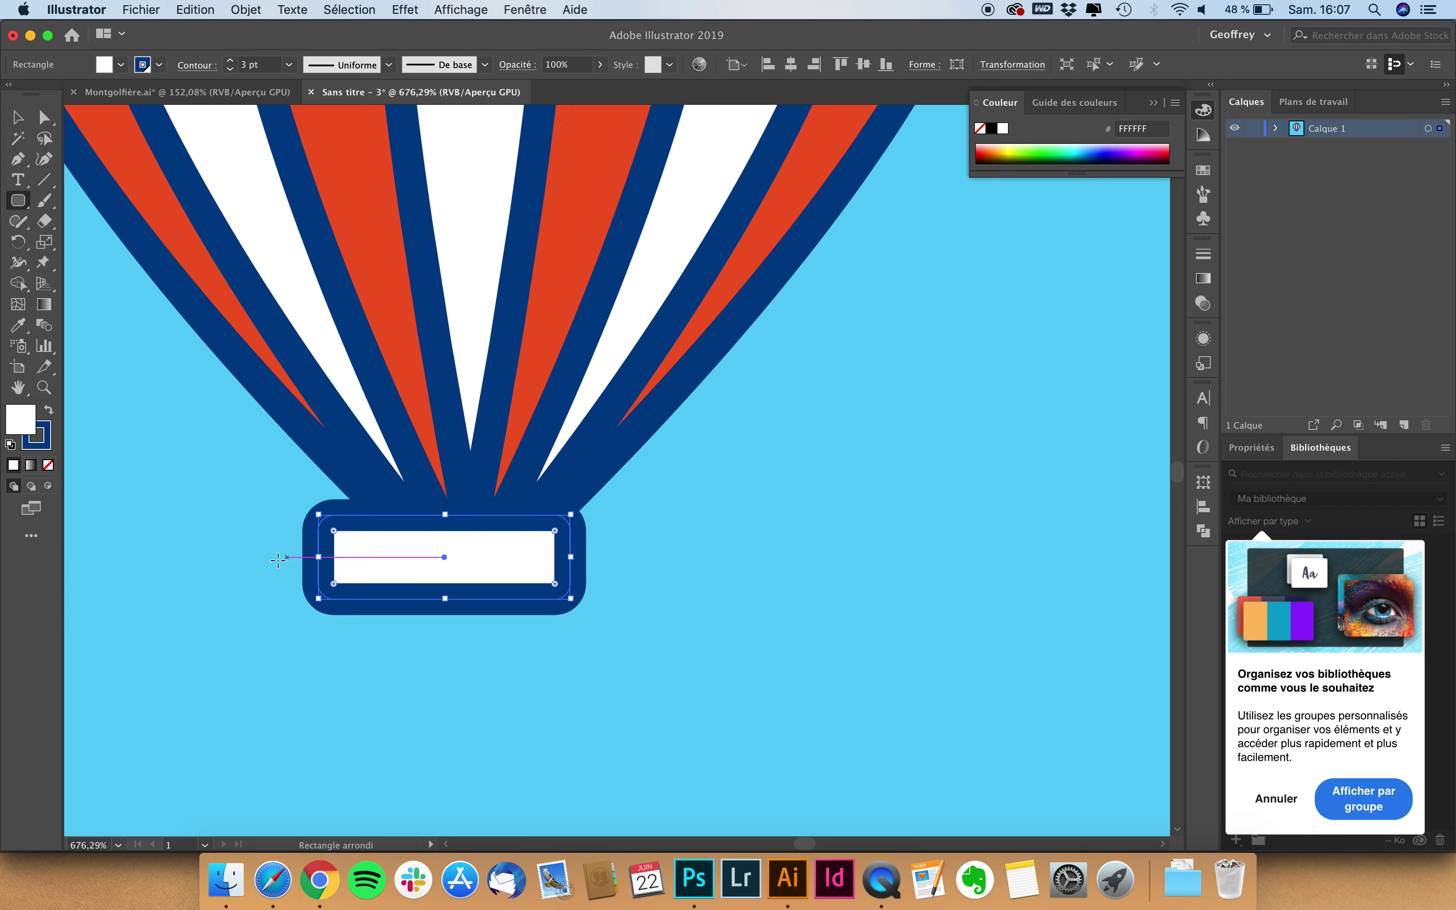
- Narrow the white inner rectangle from the left and nudge the basket up under the balloon
left_click_drag(318, 557, 392, 557)
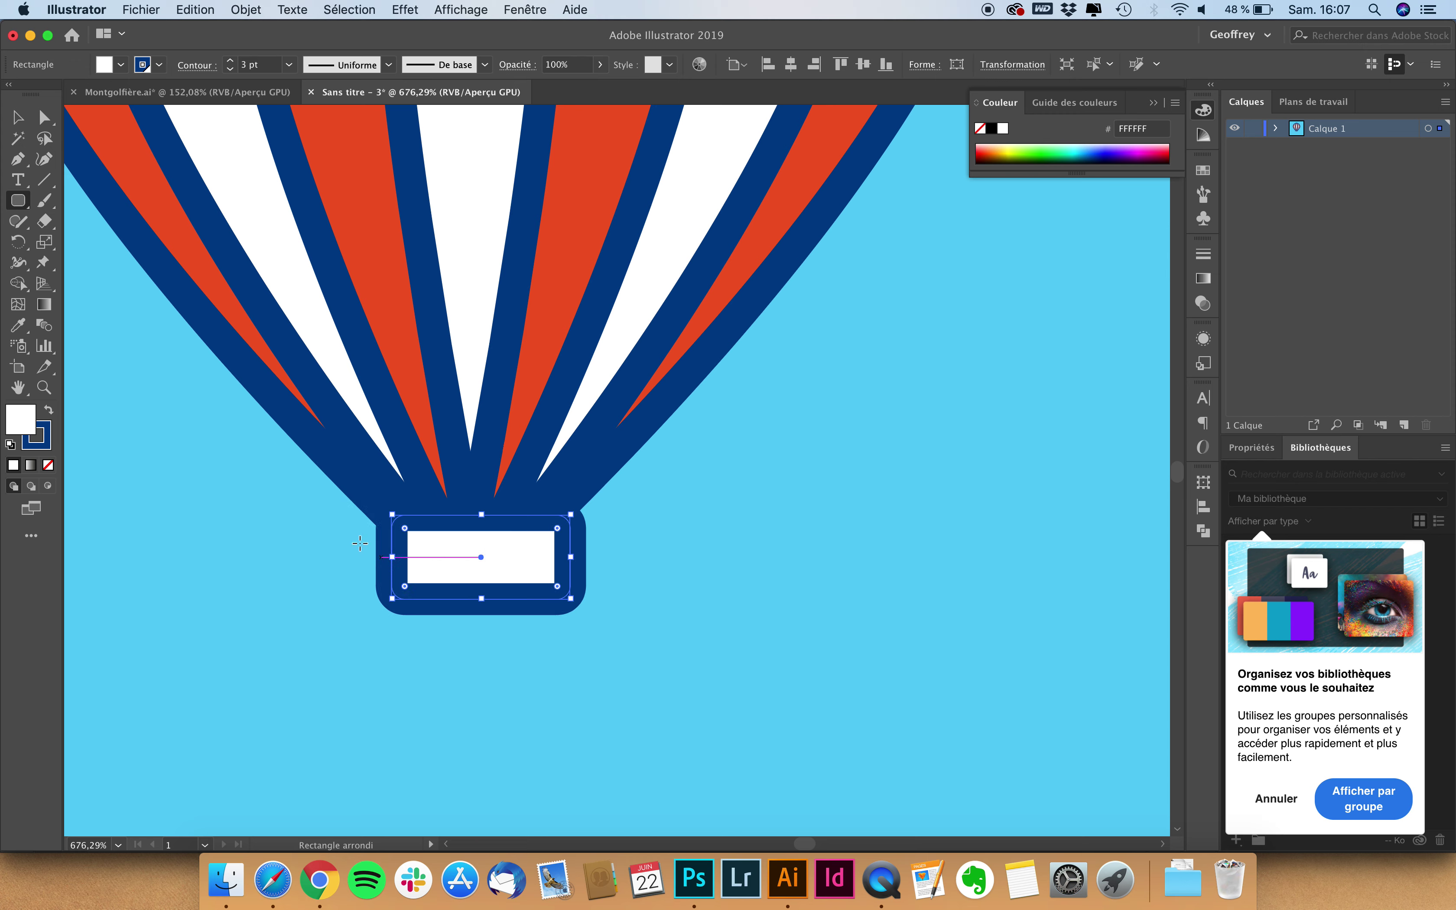
key("v")
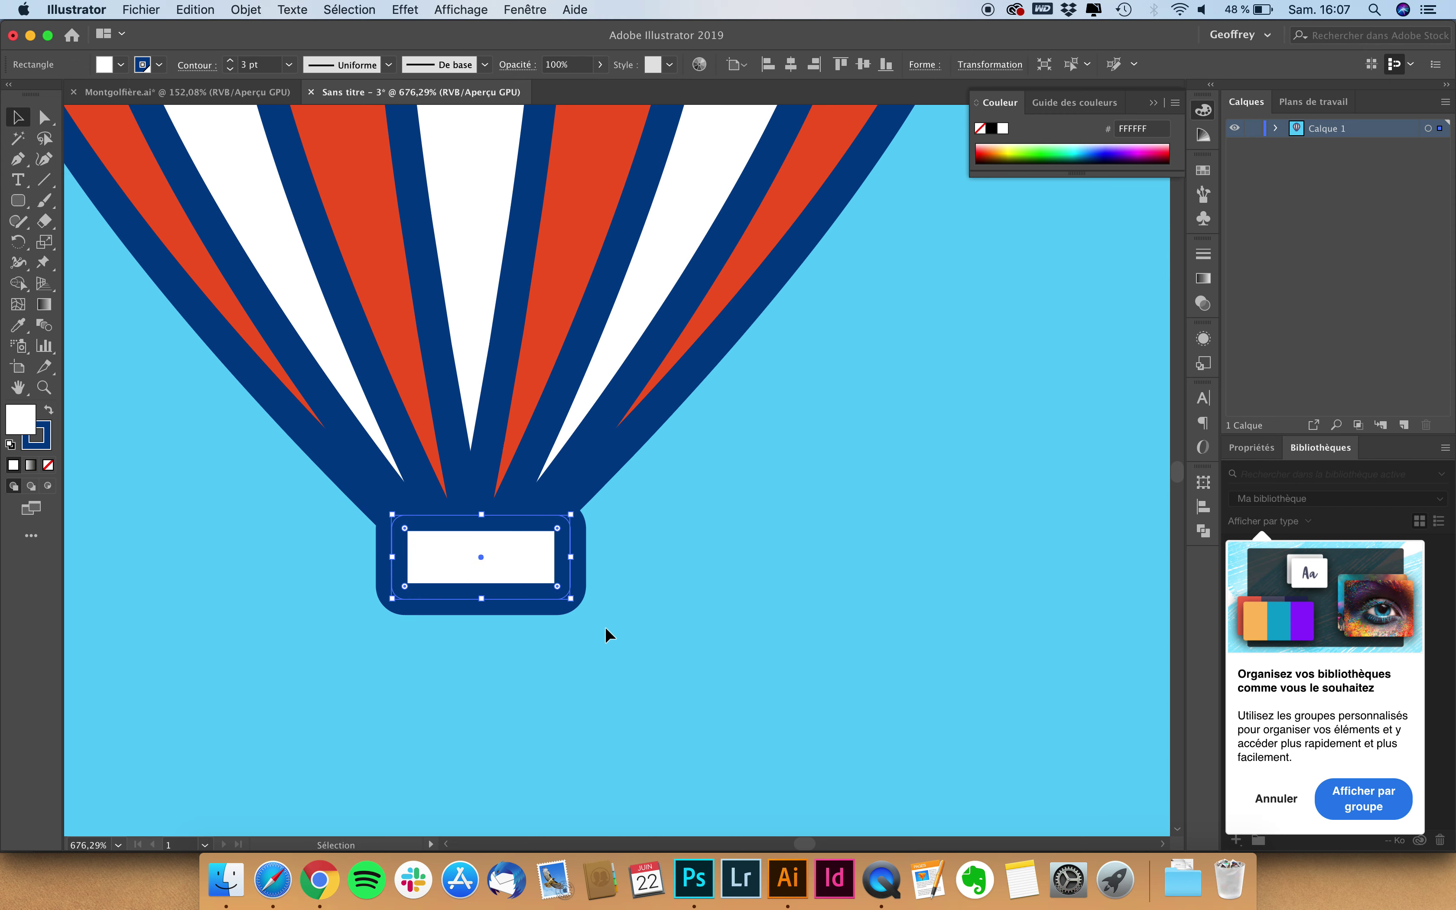
key("Up")
key("Up")
key("Up")
key("Left")
key("Up")
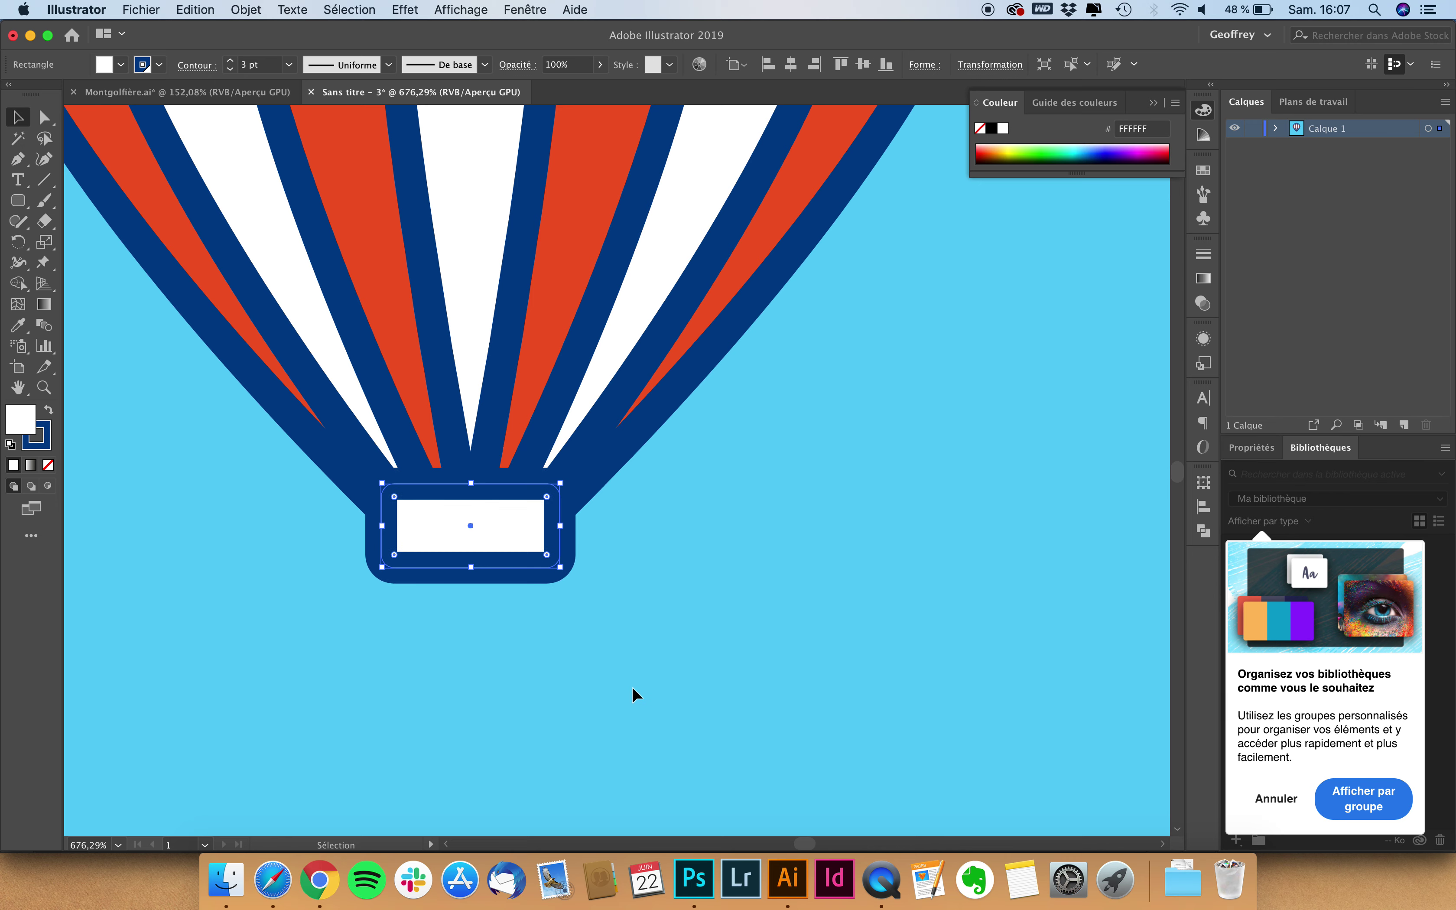
left_click(629, 690)
key("super+0")
- Widen the basket rectangle to the right
scroll(628, 690, "up", 3)
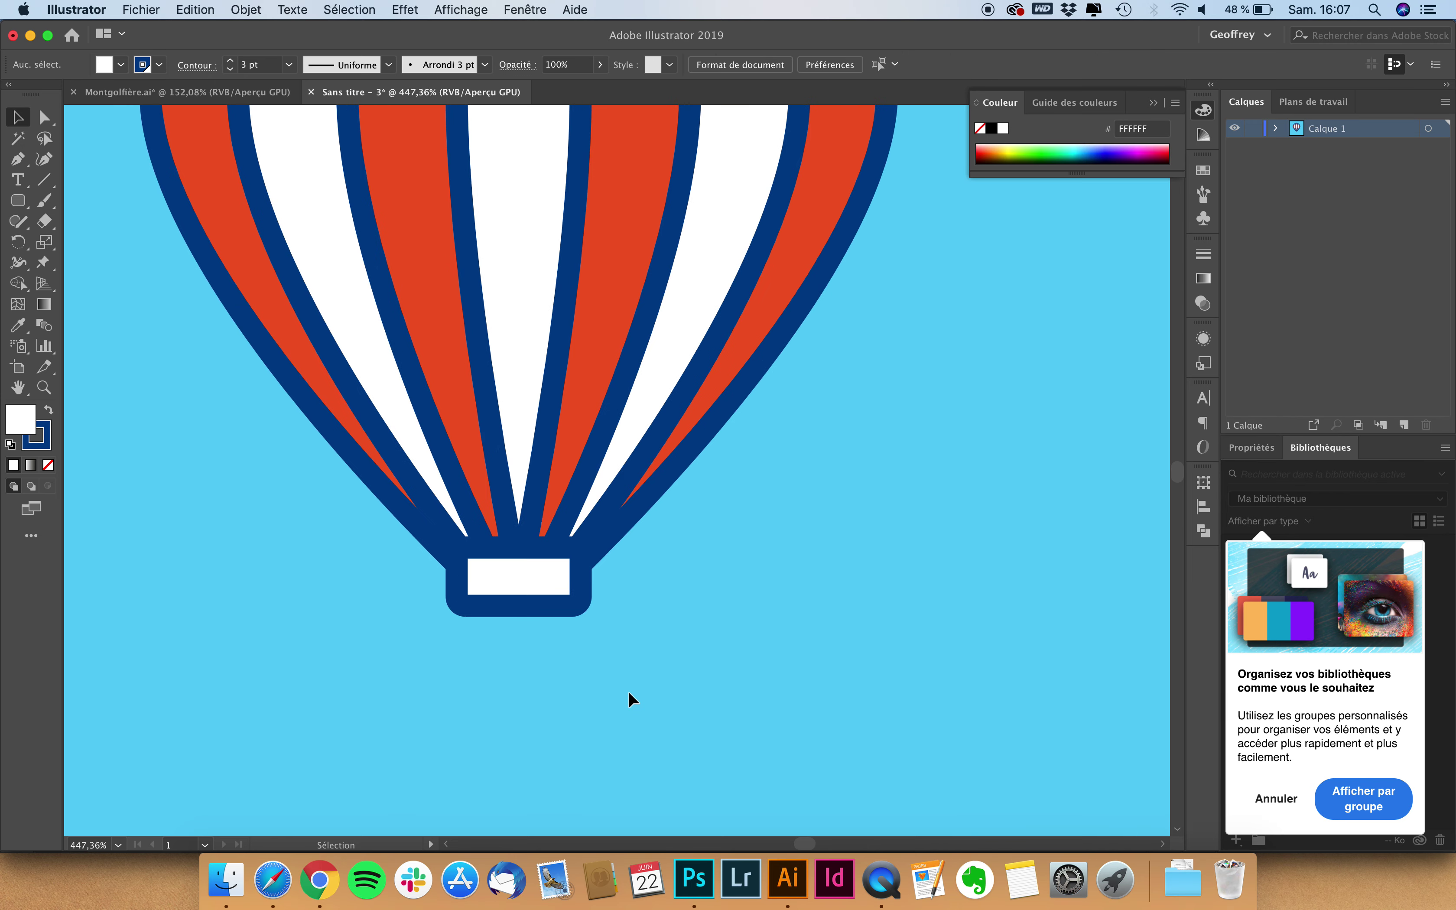
left_click(574, 583)
left_click_drag(585, 576, 615, 576)
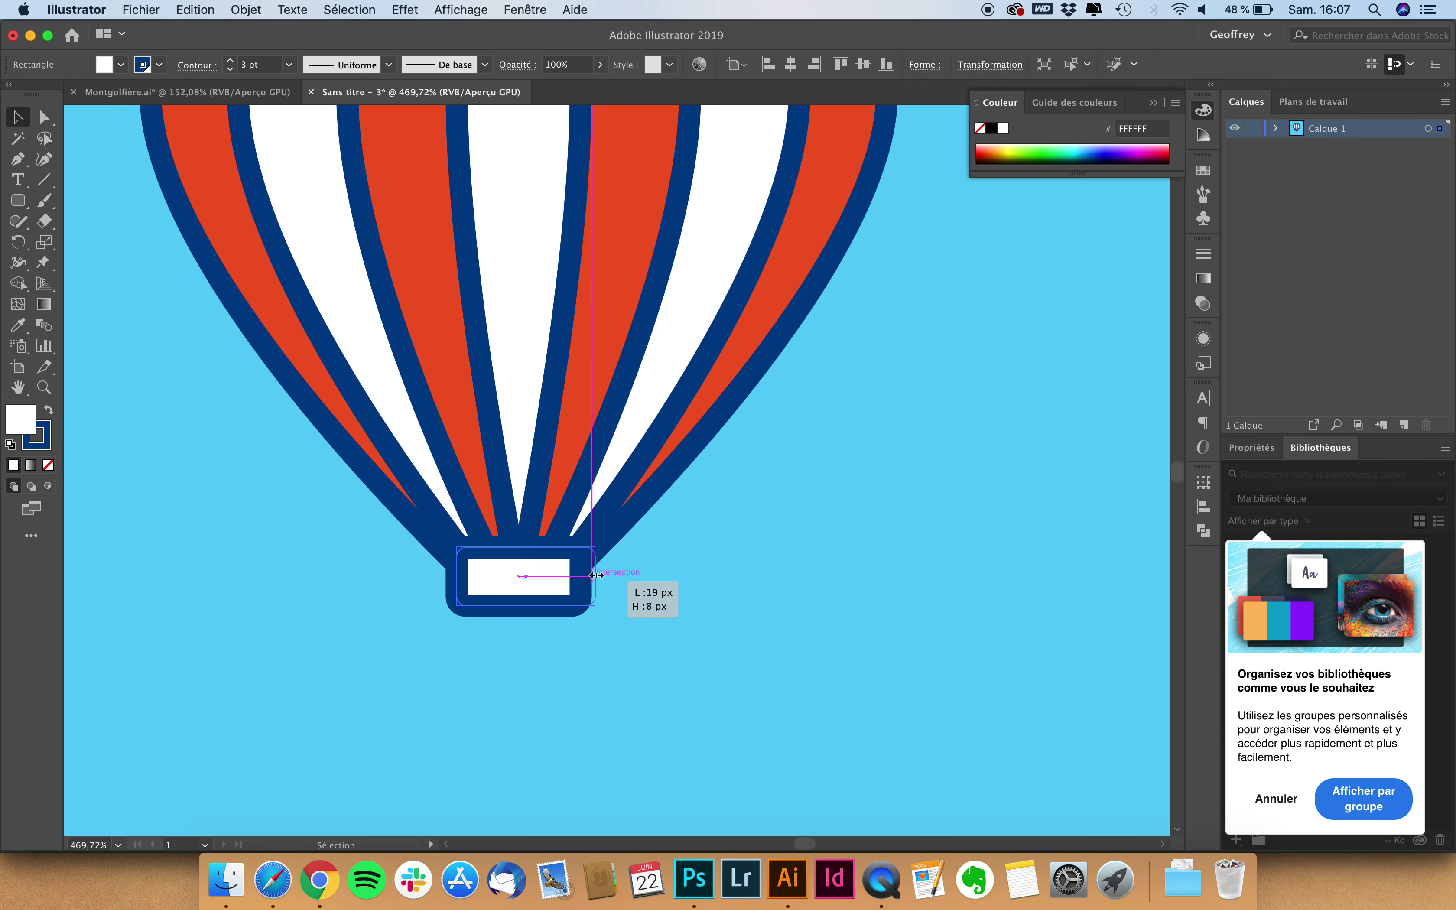
scroll(531, 354, "down", 2)
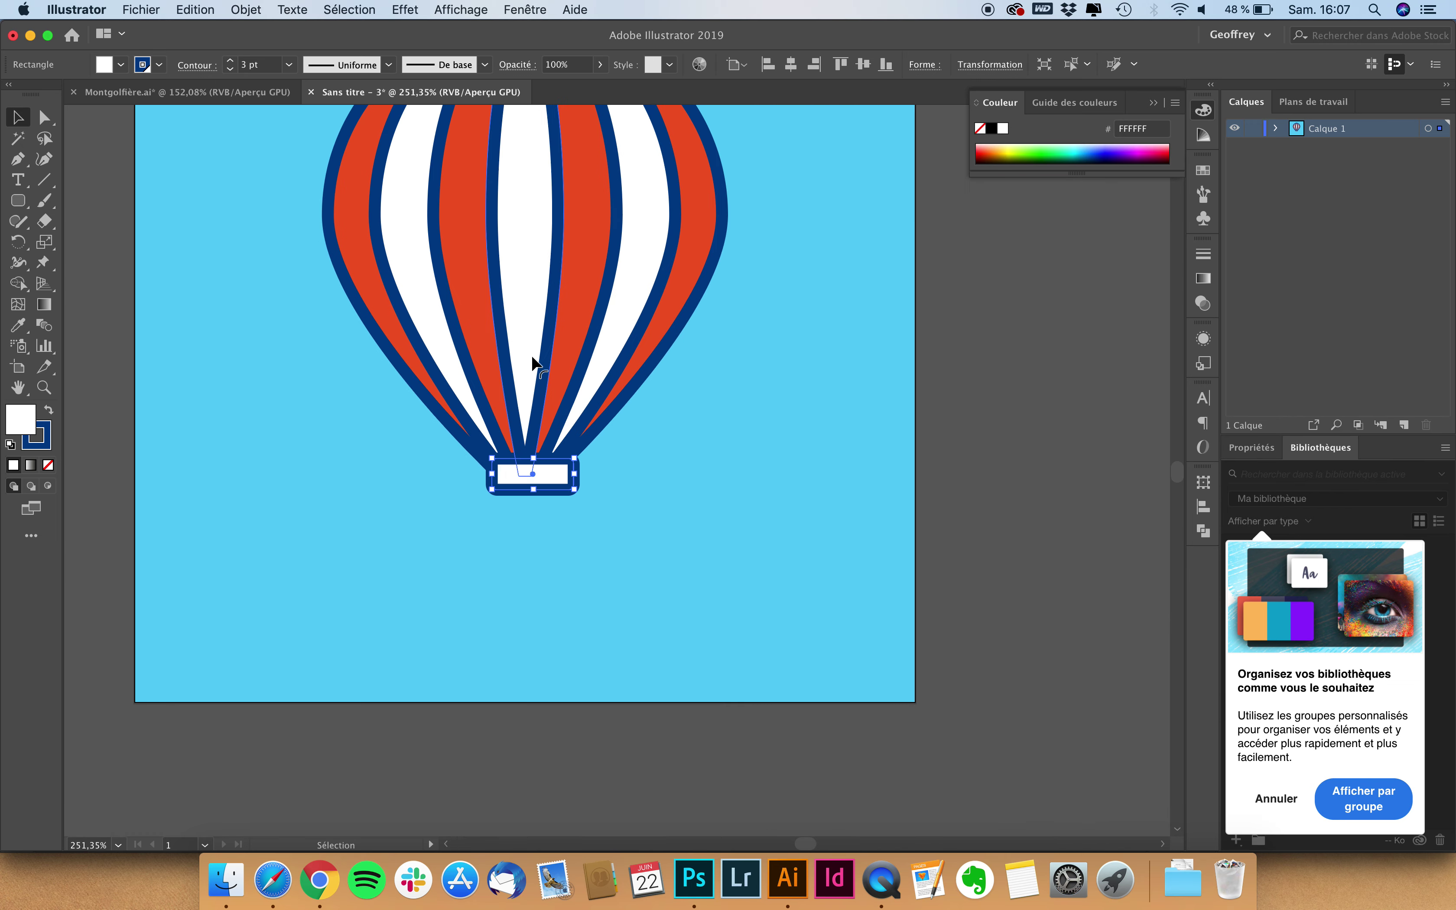
scroll(531, 336, "down", 1)
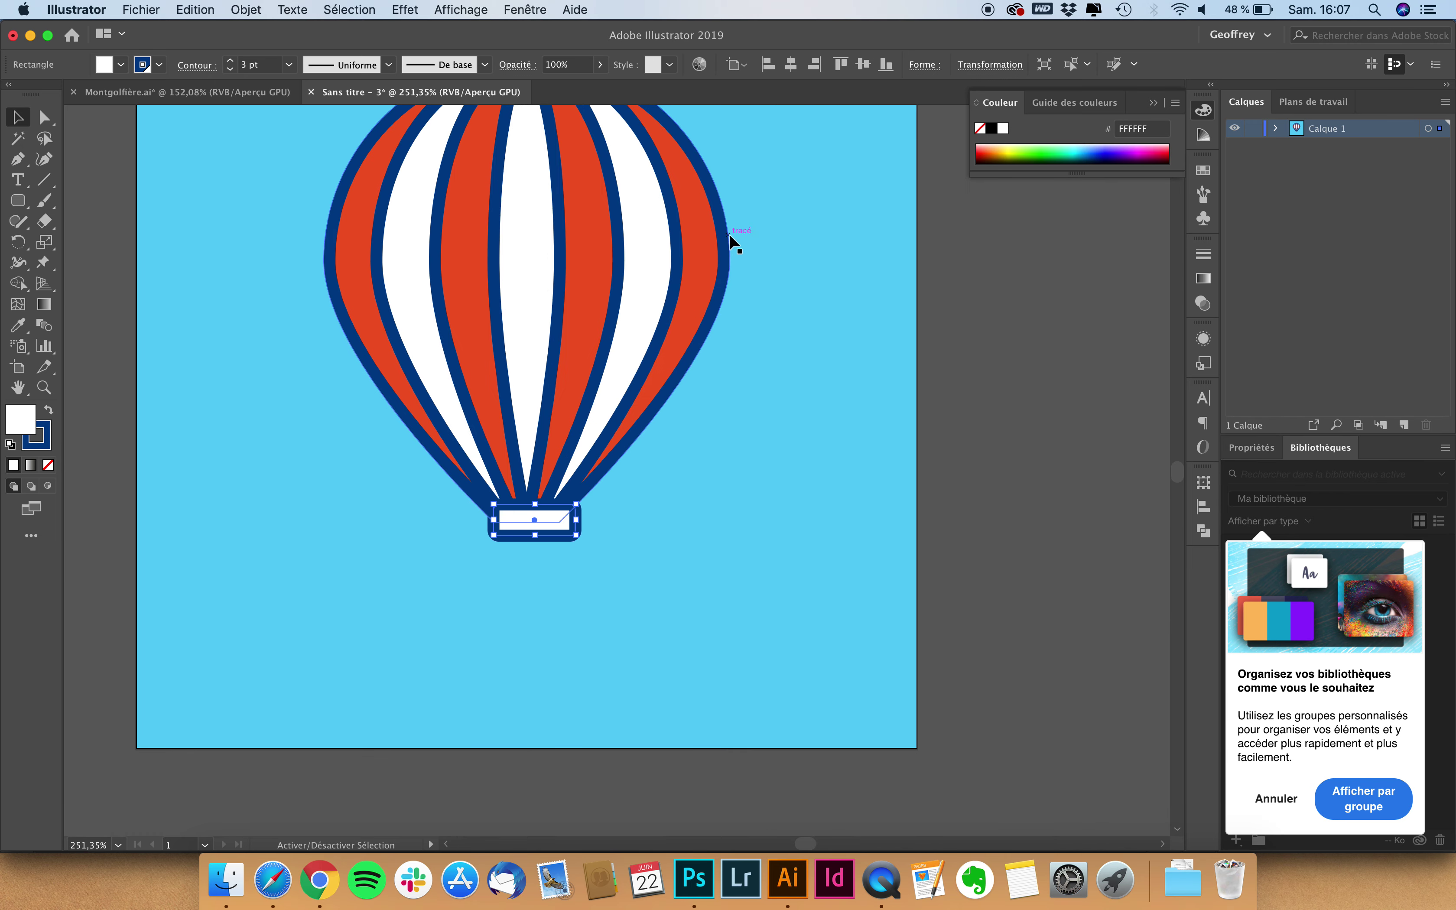
- Centre the basket horizontally under the balloon with Horizontal Align Center
left_click(714, 235, "shift")
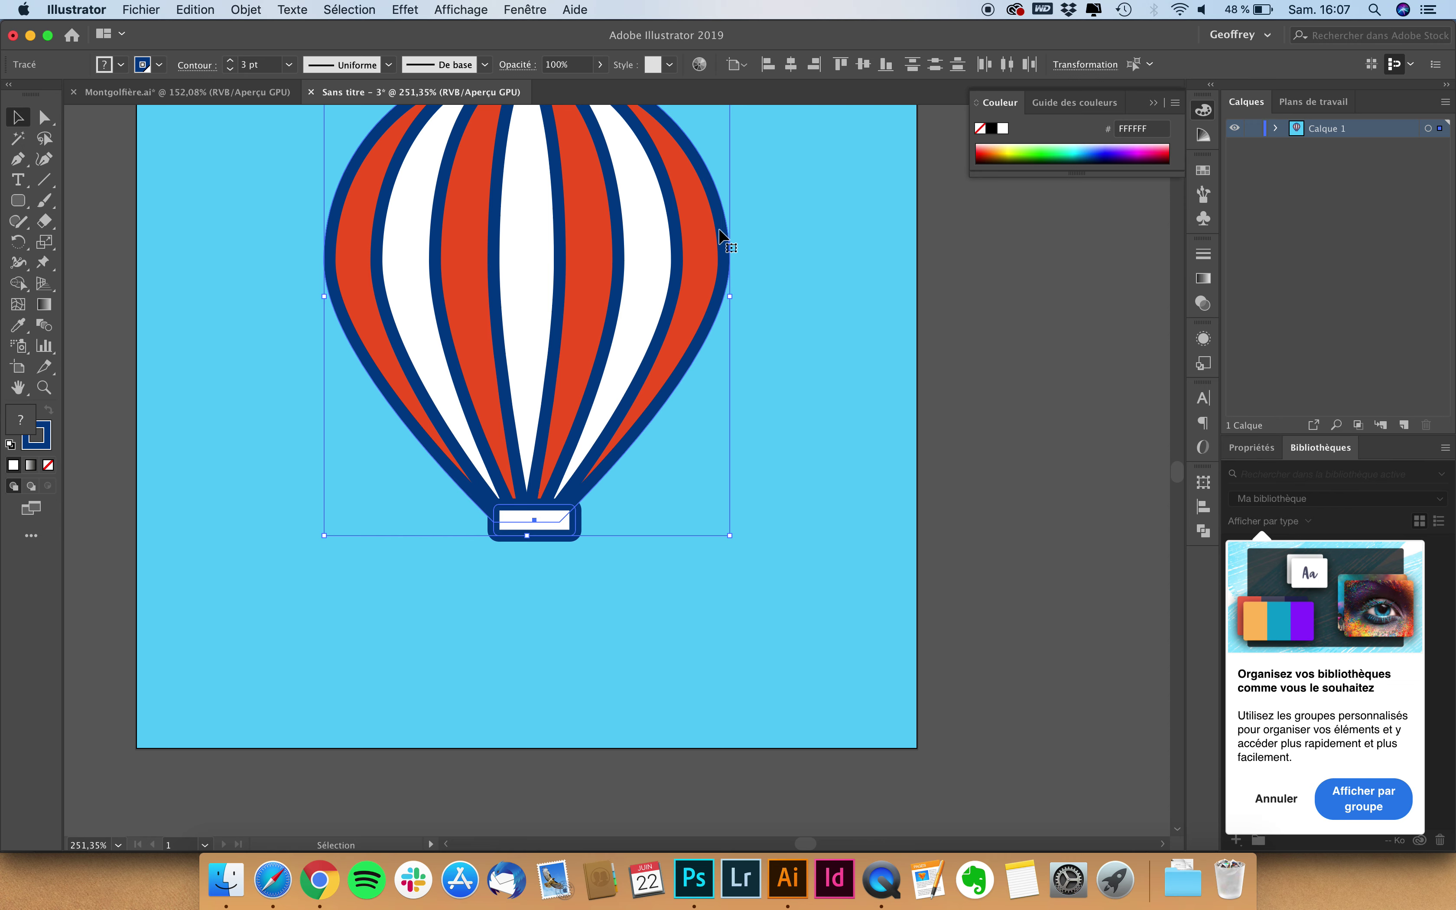
scroll(714, 246, "up", 1)
scroll(728, 238, "up", 2)
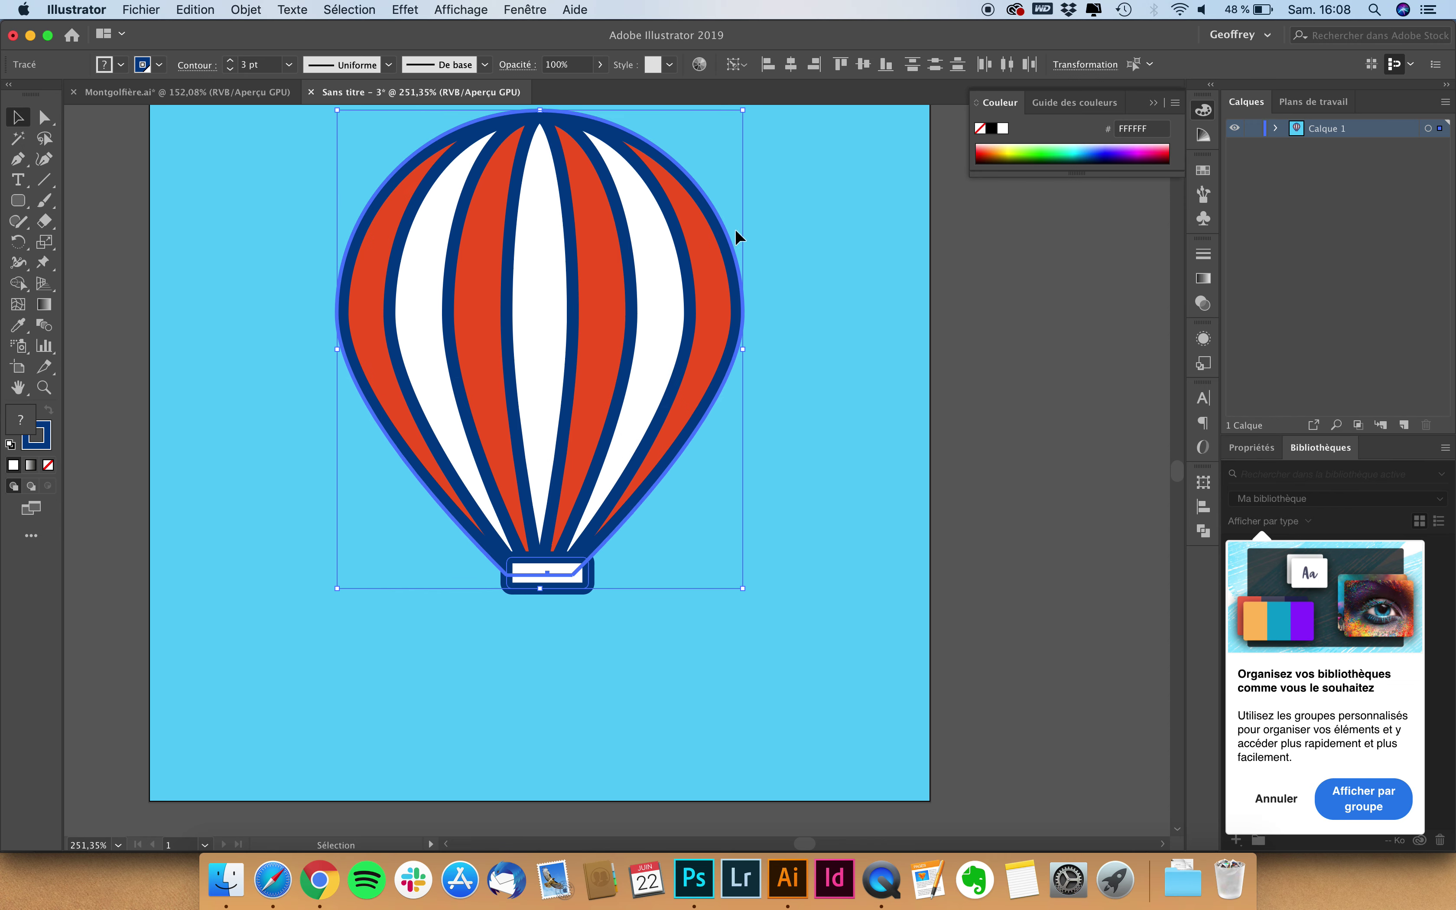
left_click(1202, 508)
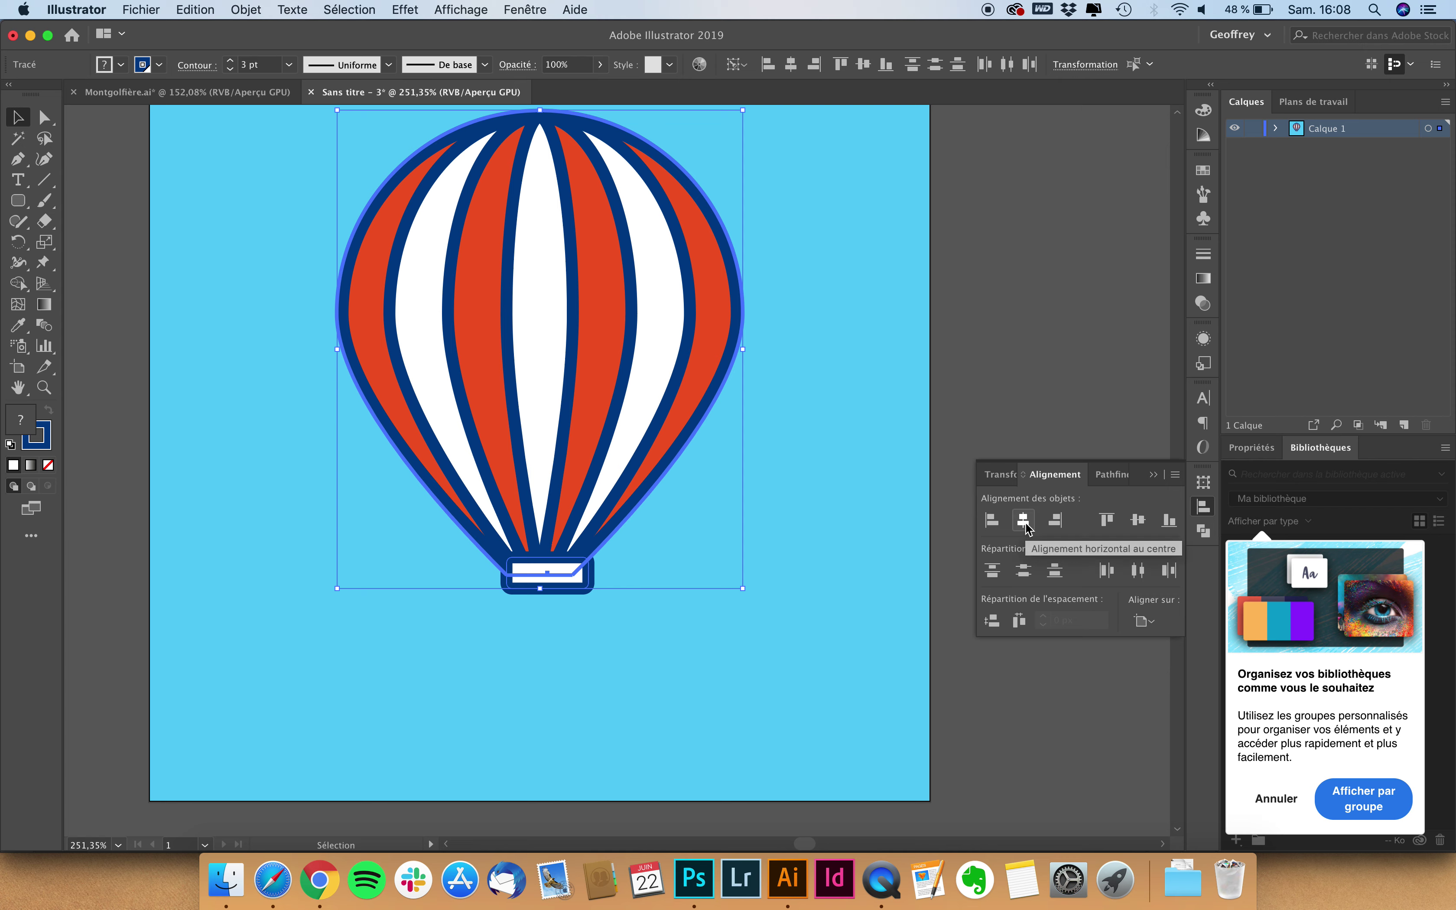
left_click(1145, 621)
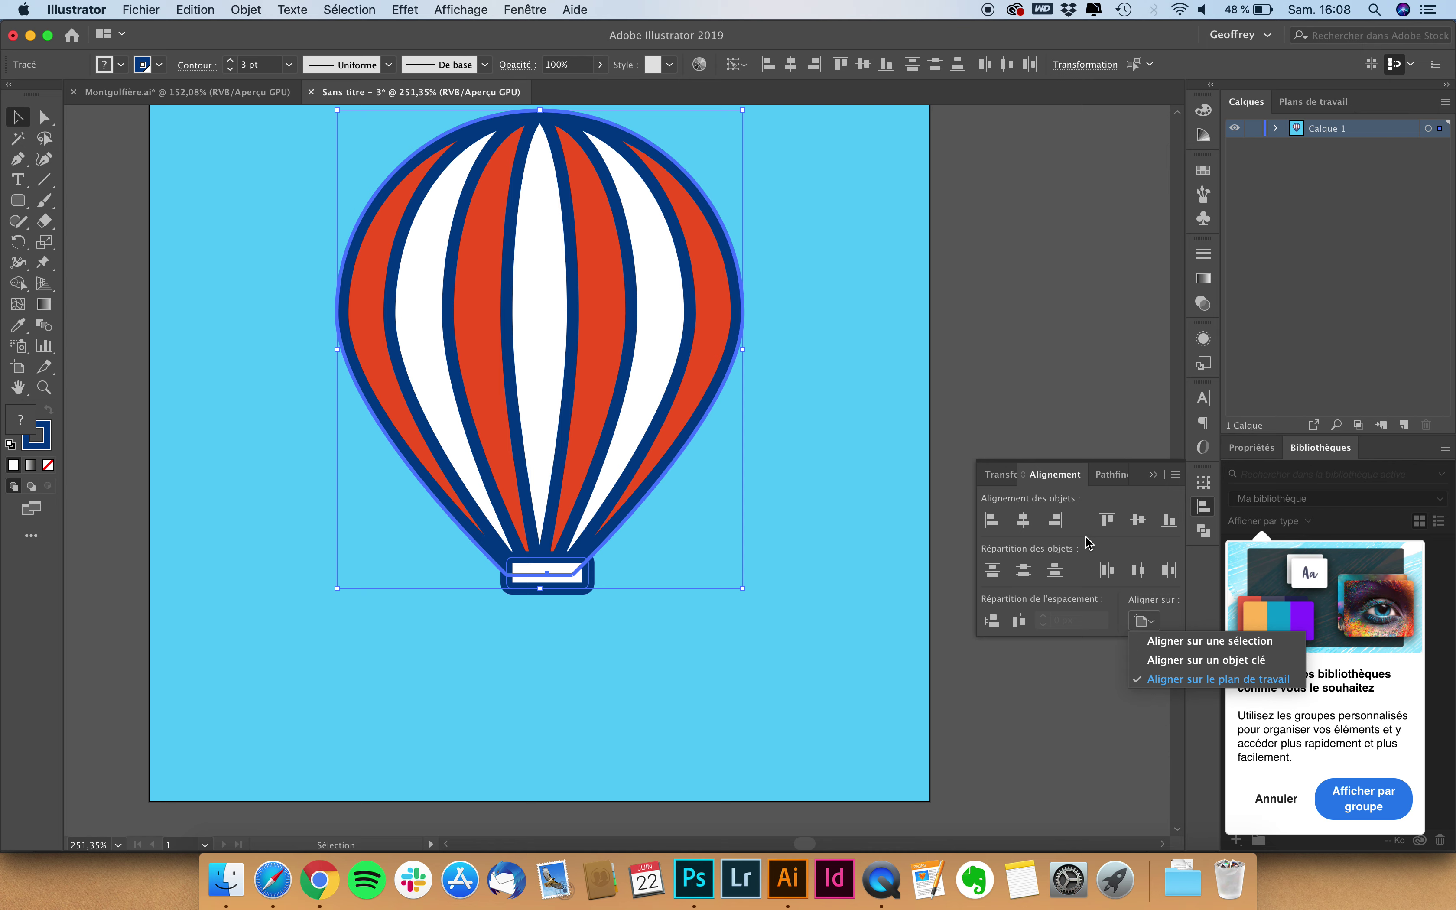
left_click(1031, 528)
left_click(1030, 529)
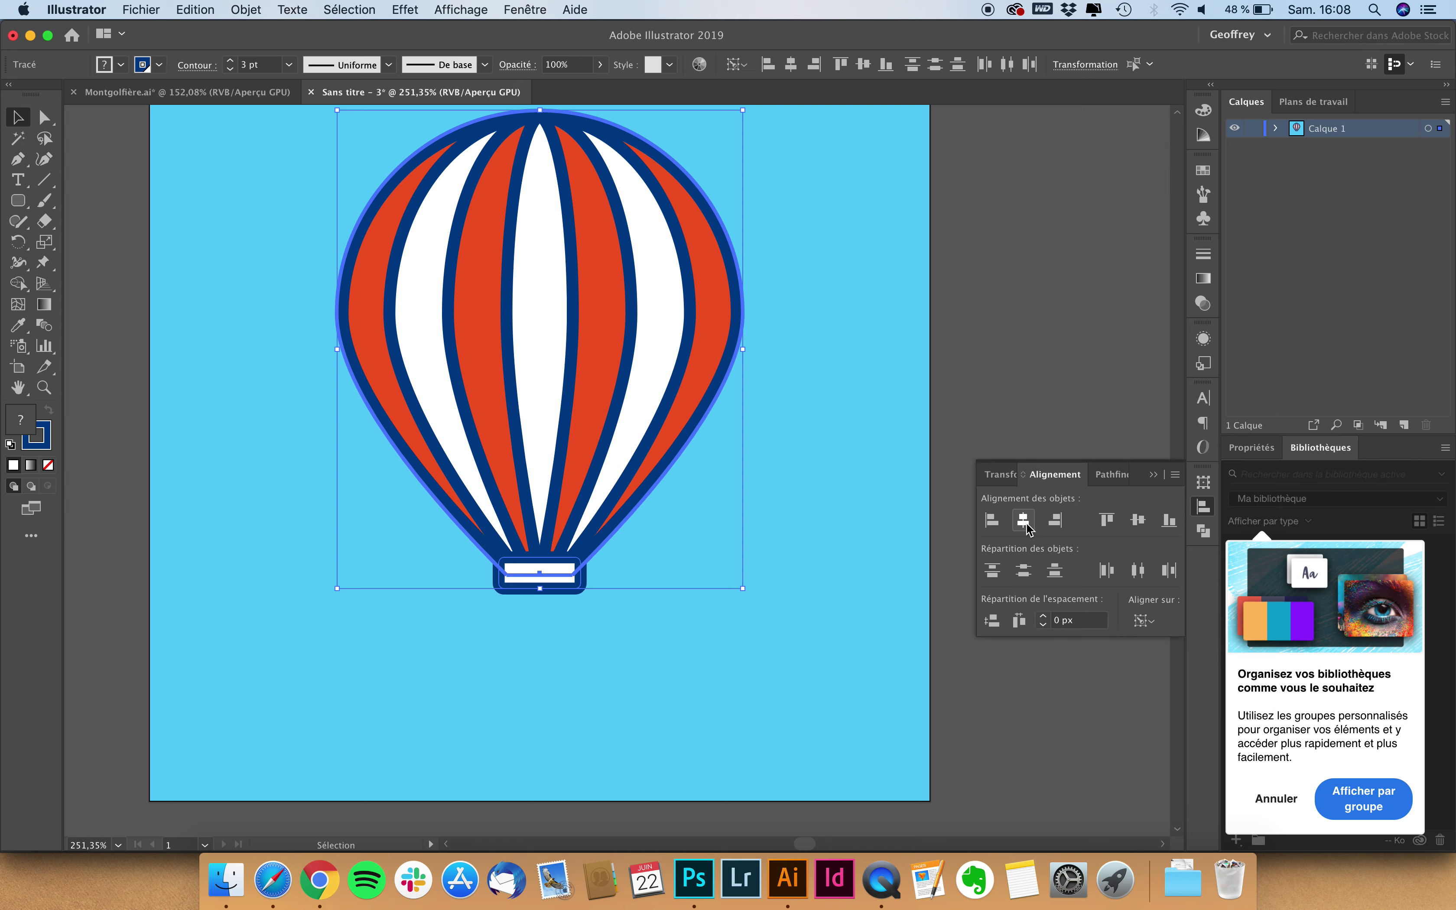
left_click(838, 506)
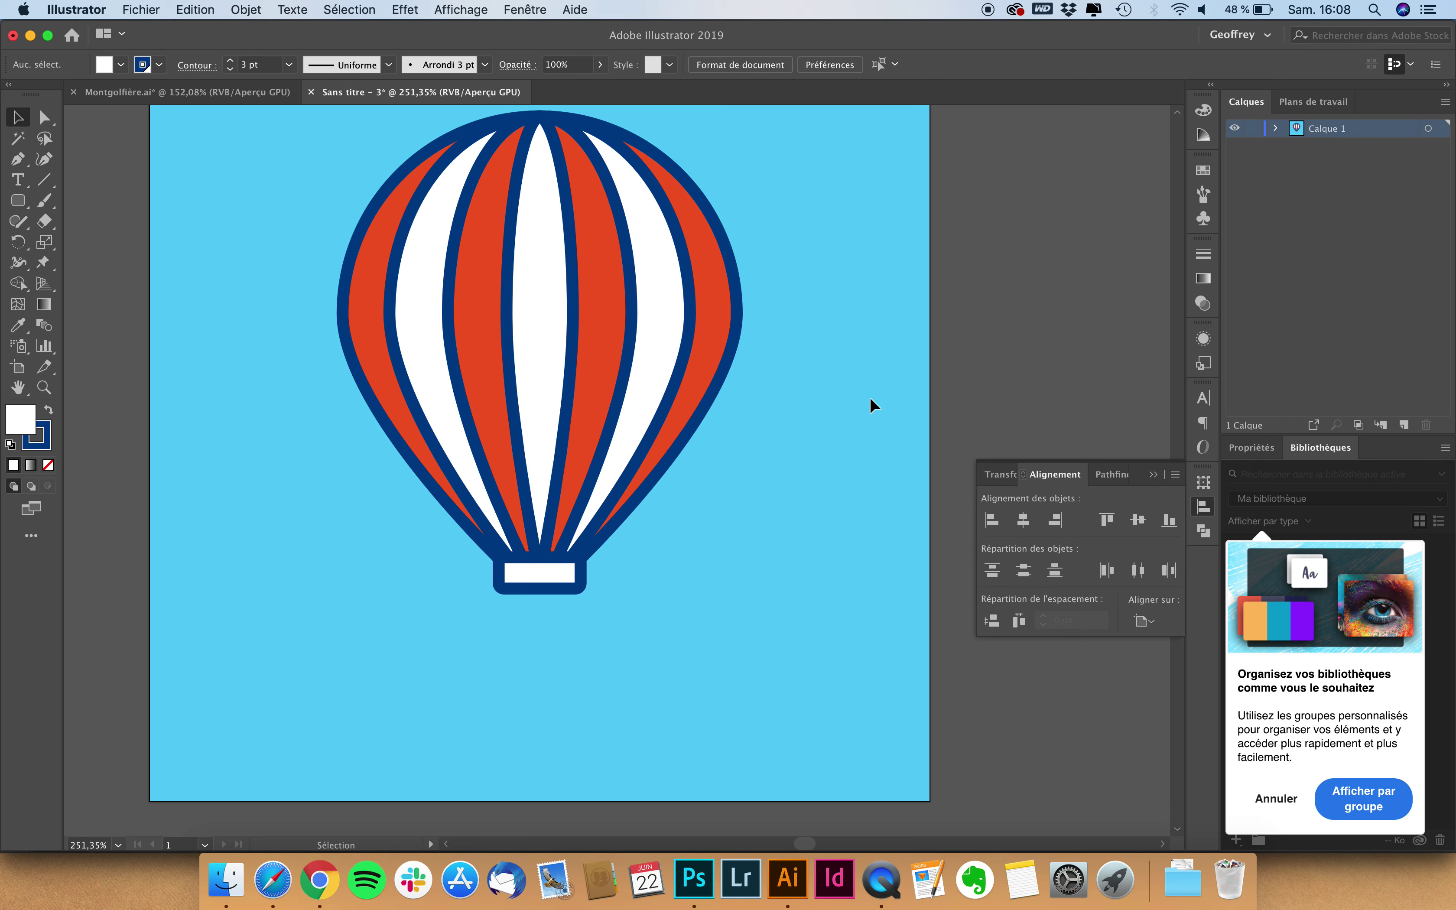
- Move the basket off to the left of the balloon
left_click(521, 9)
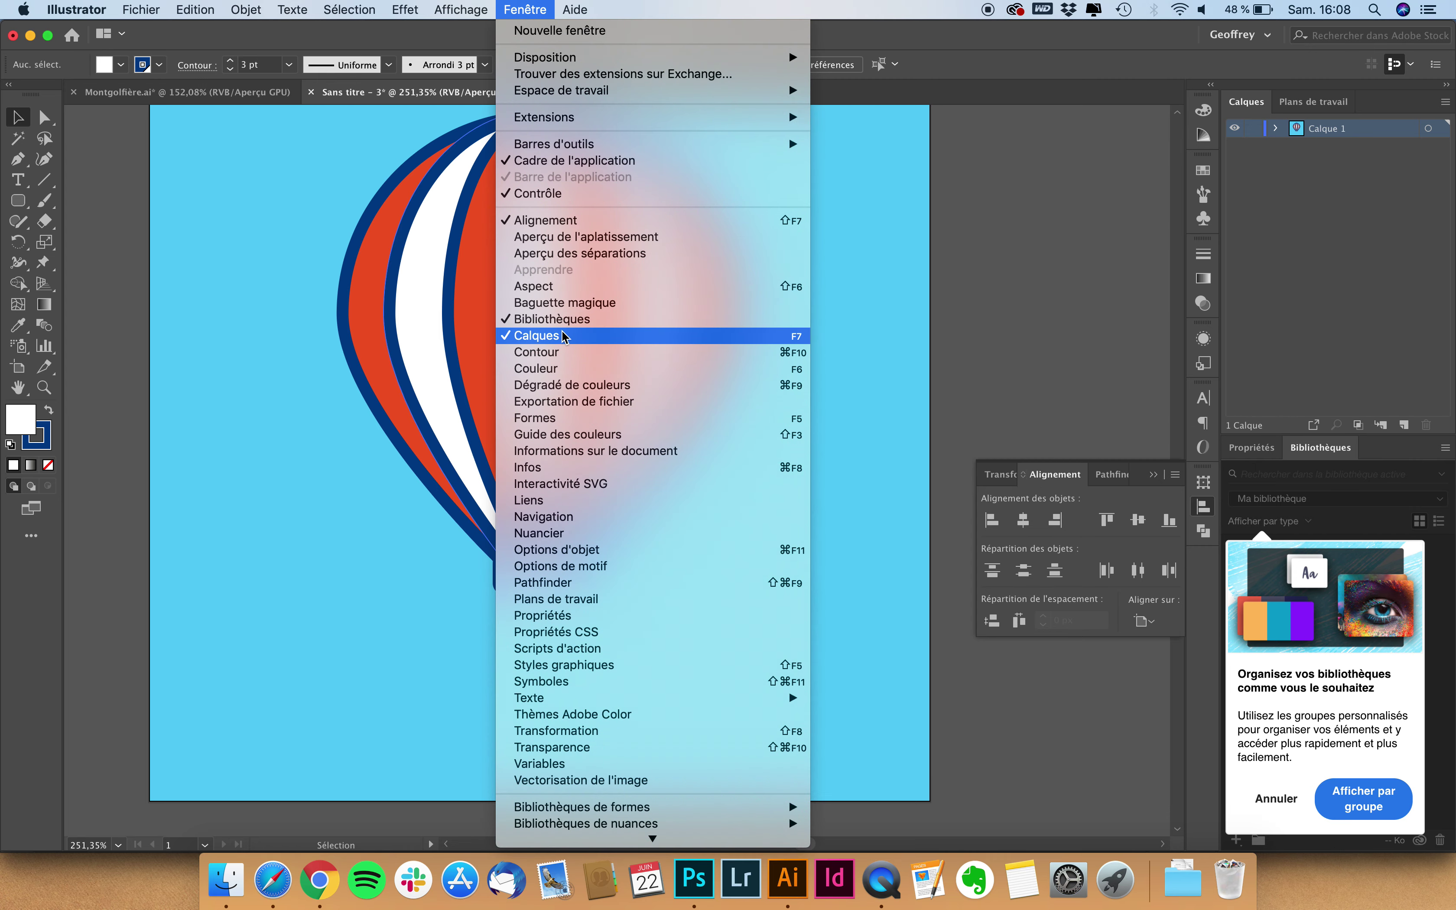
left_click(510, 6)
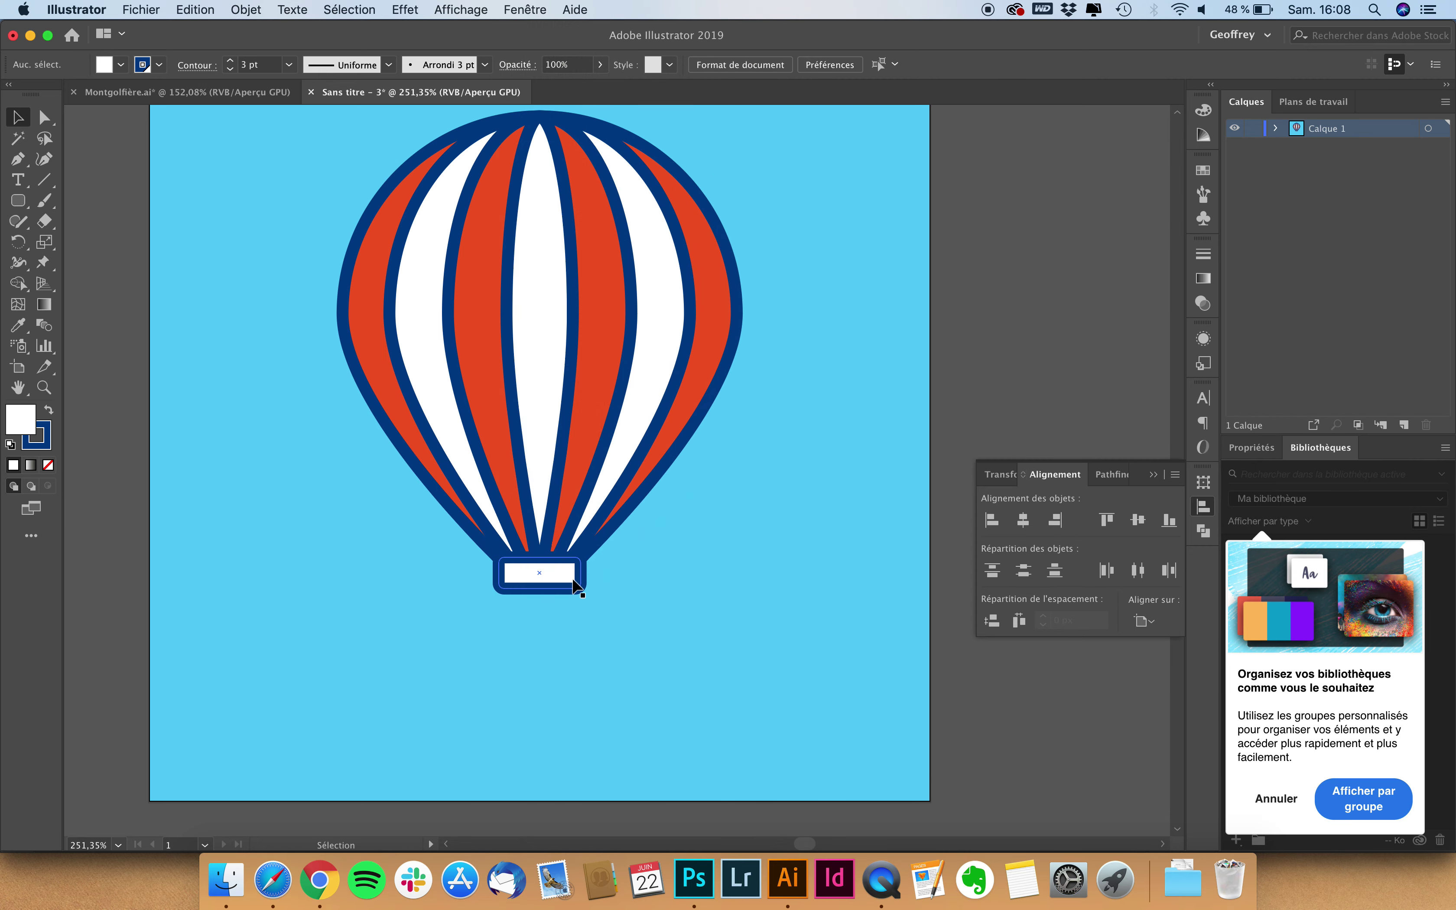
left_click_drag(542, 577, 479, 575)
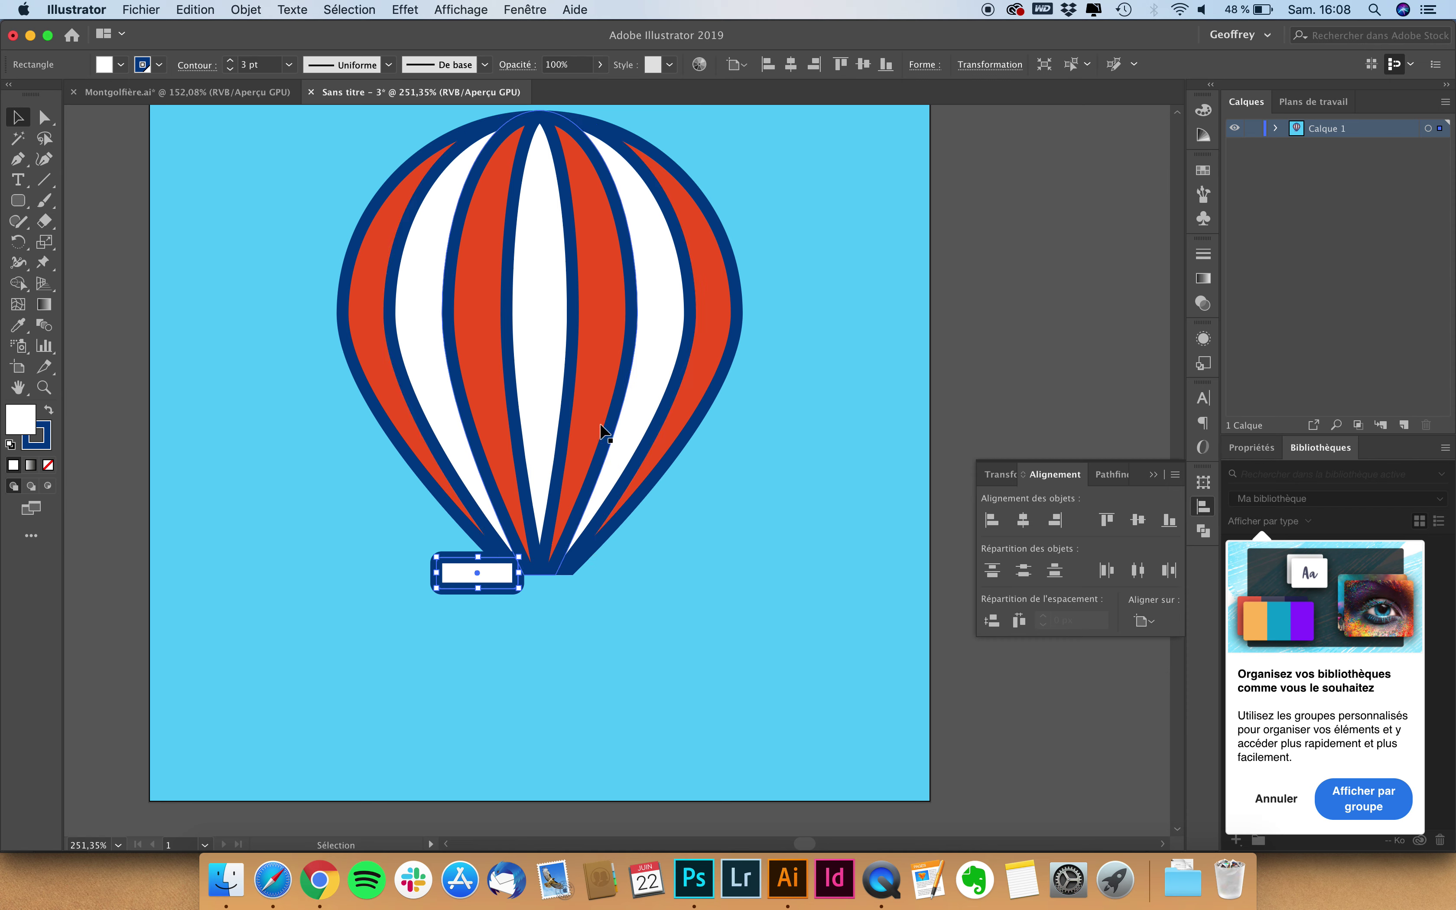
left_click(457, 612)
- Centre the basket on the balloon as key object and collapse the Align panel
left_click(738, 283, "shift")
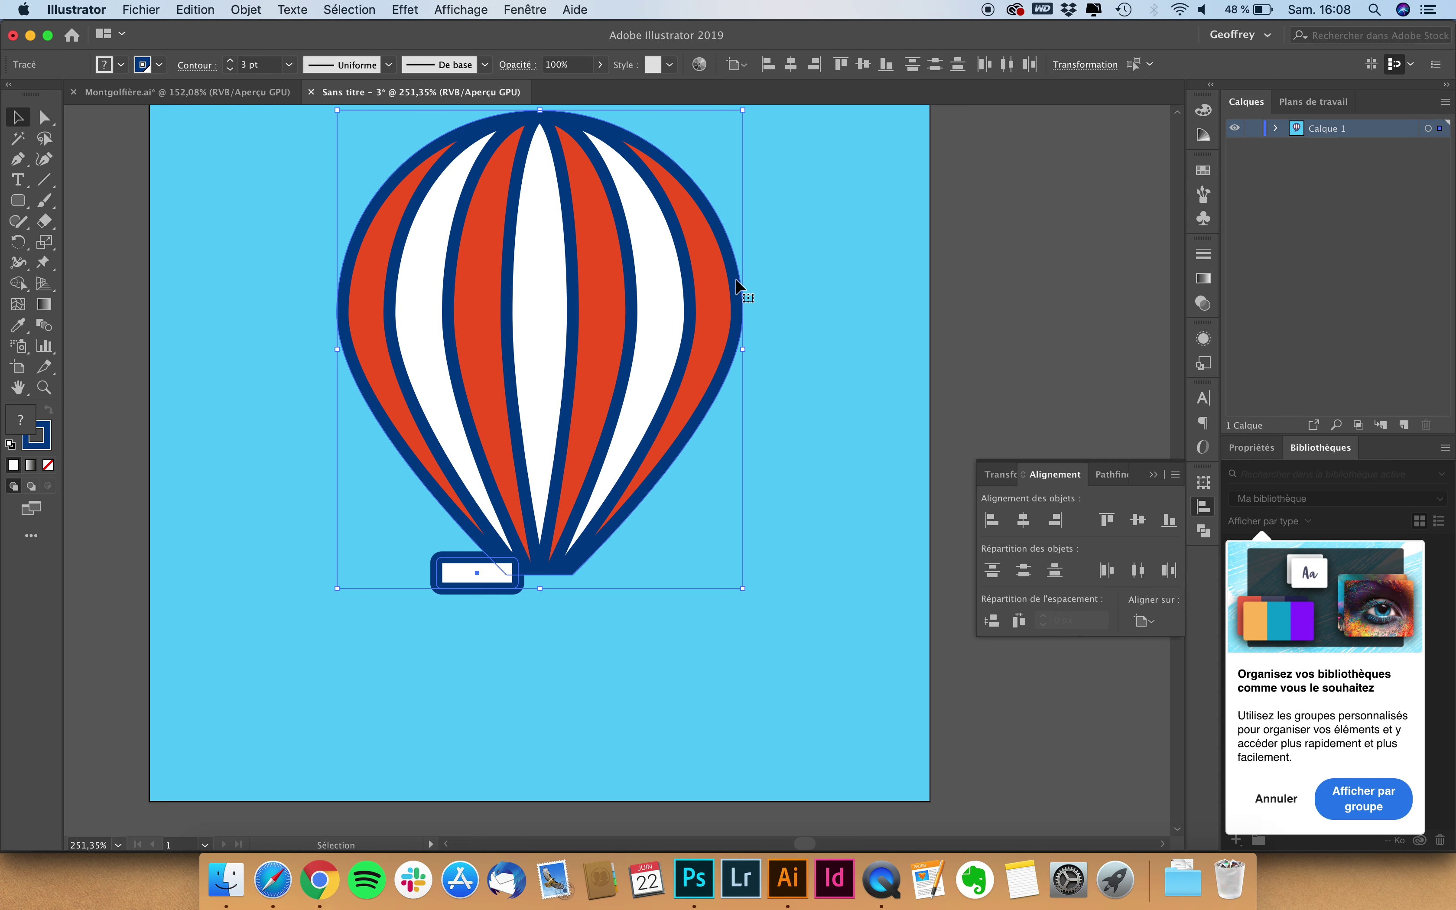
left_click(729, 257)
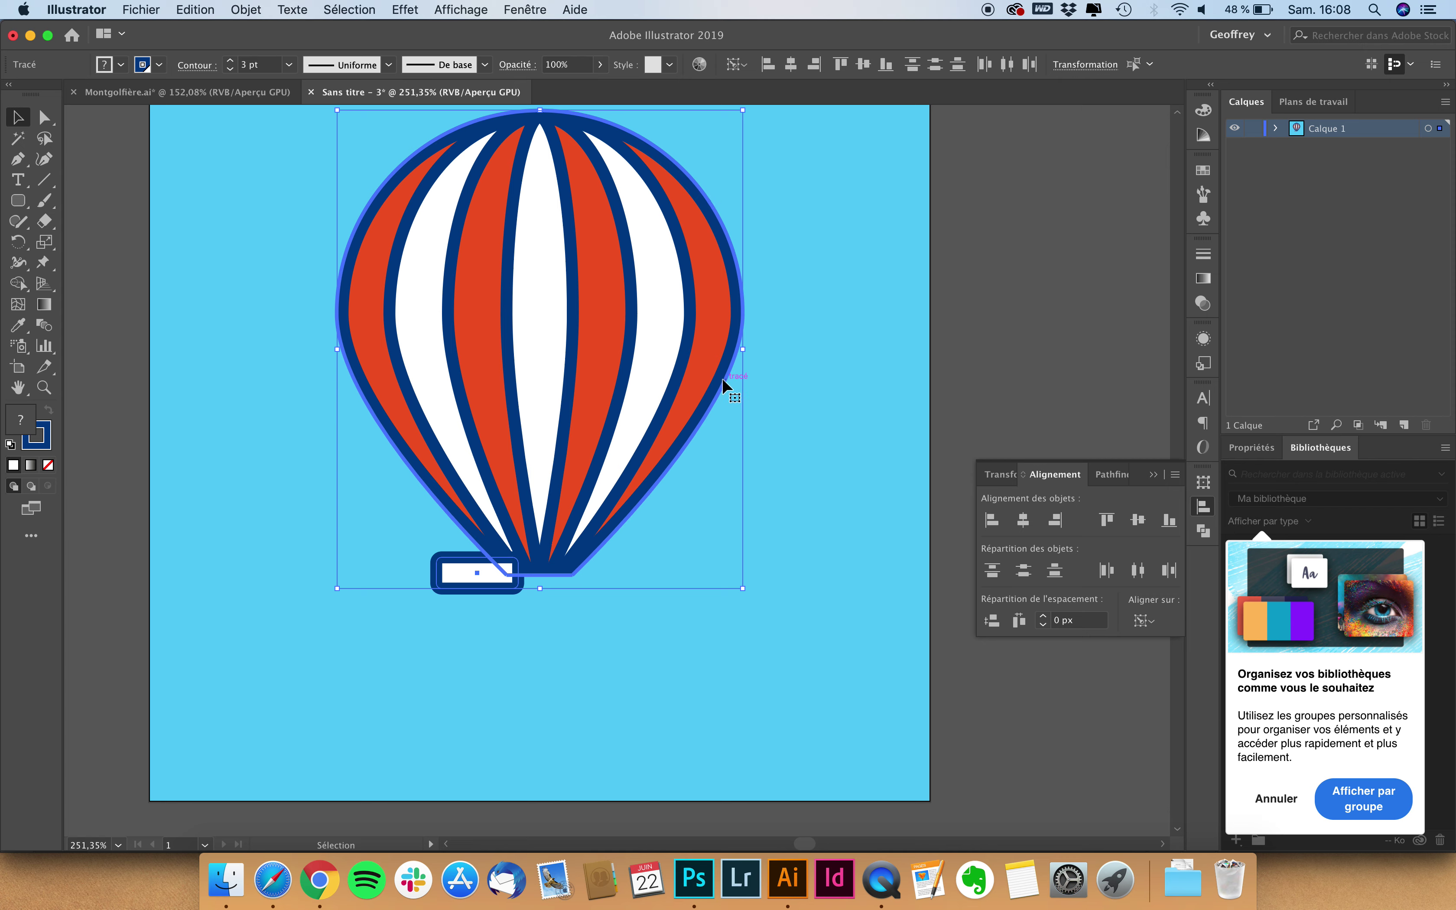
left_click(1025, 526)
left_click(870, 490)
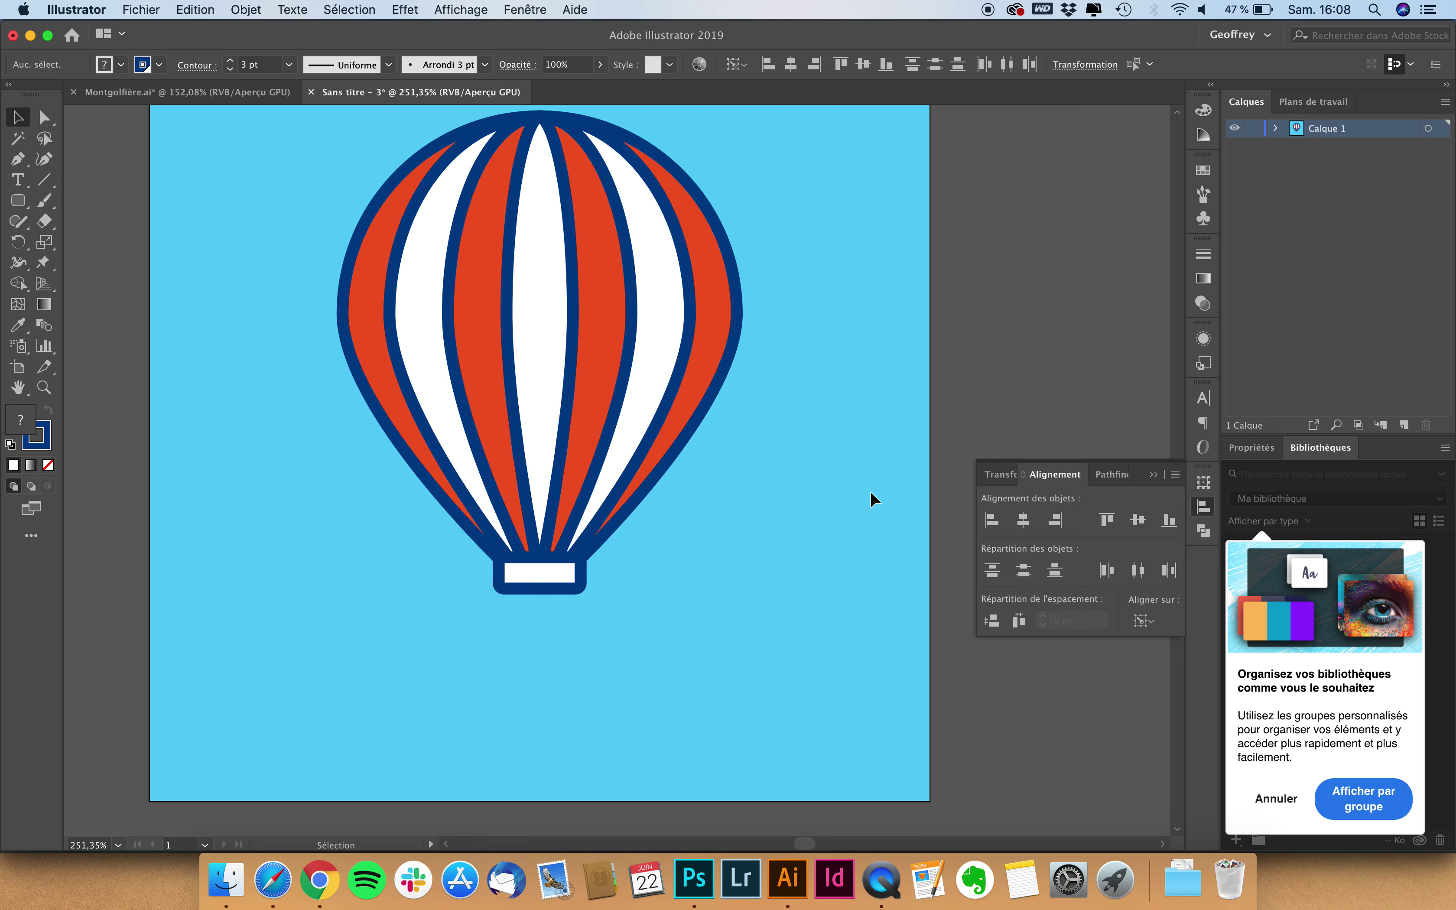
left_click(1055, 475)
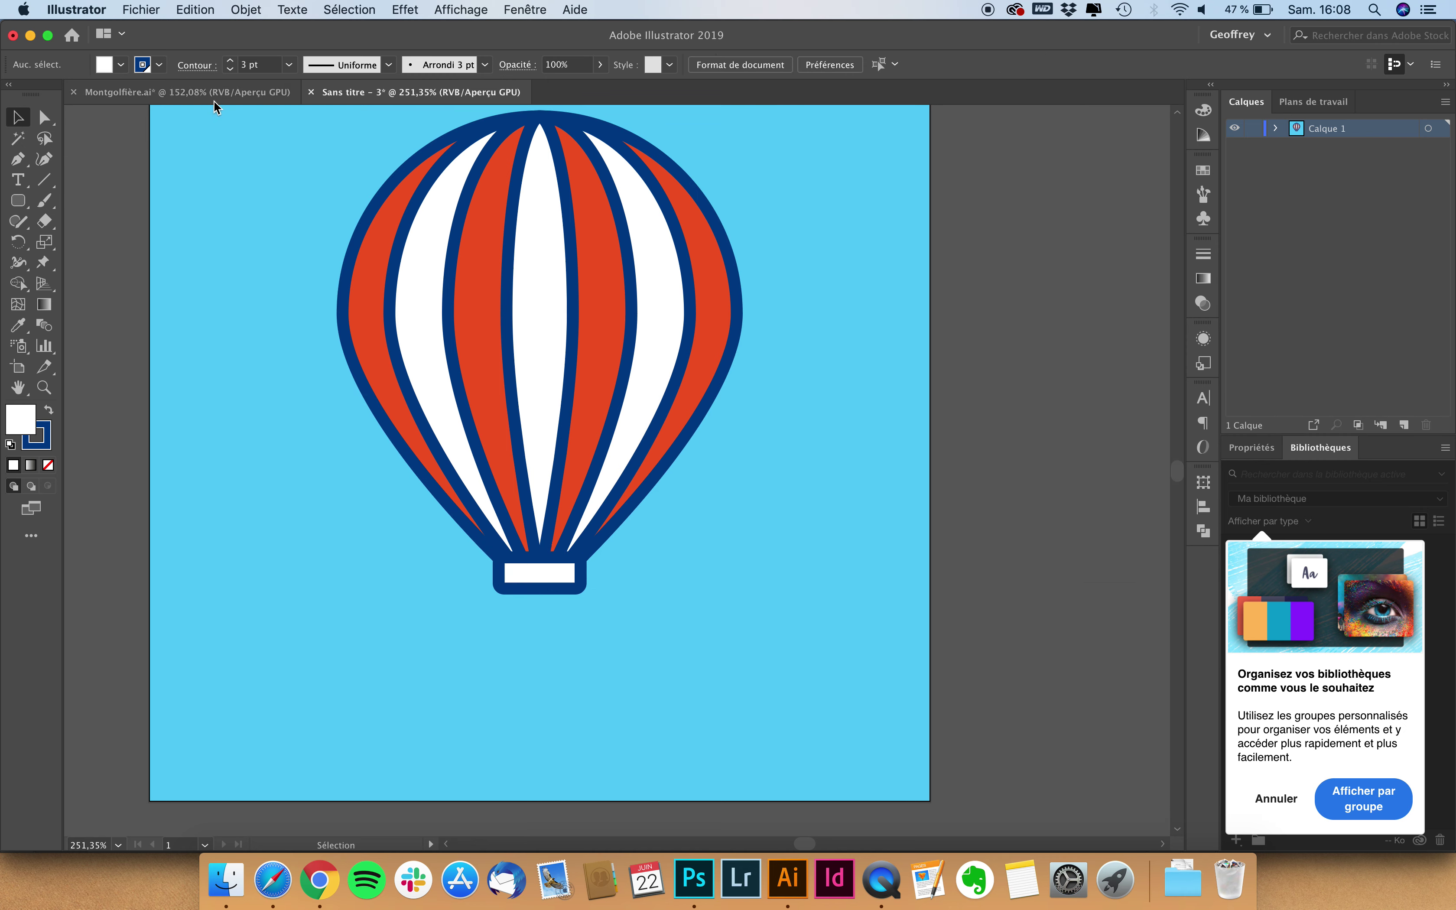
- Compare with the Montgolfière.ai reference, then return to Sans titre - 3's shape tools
left_click(194, 94)
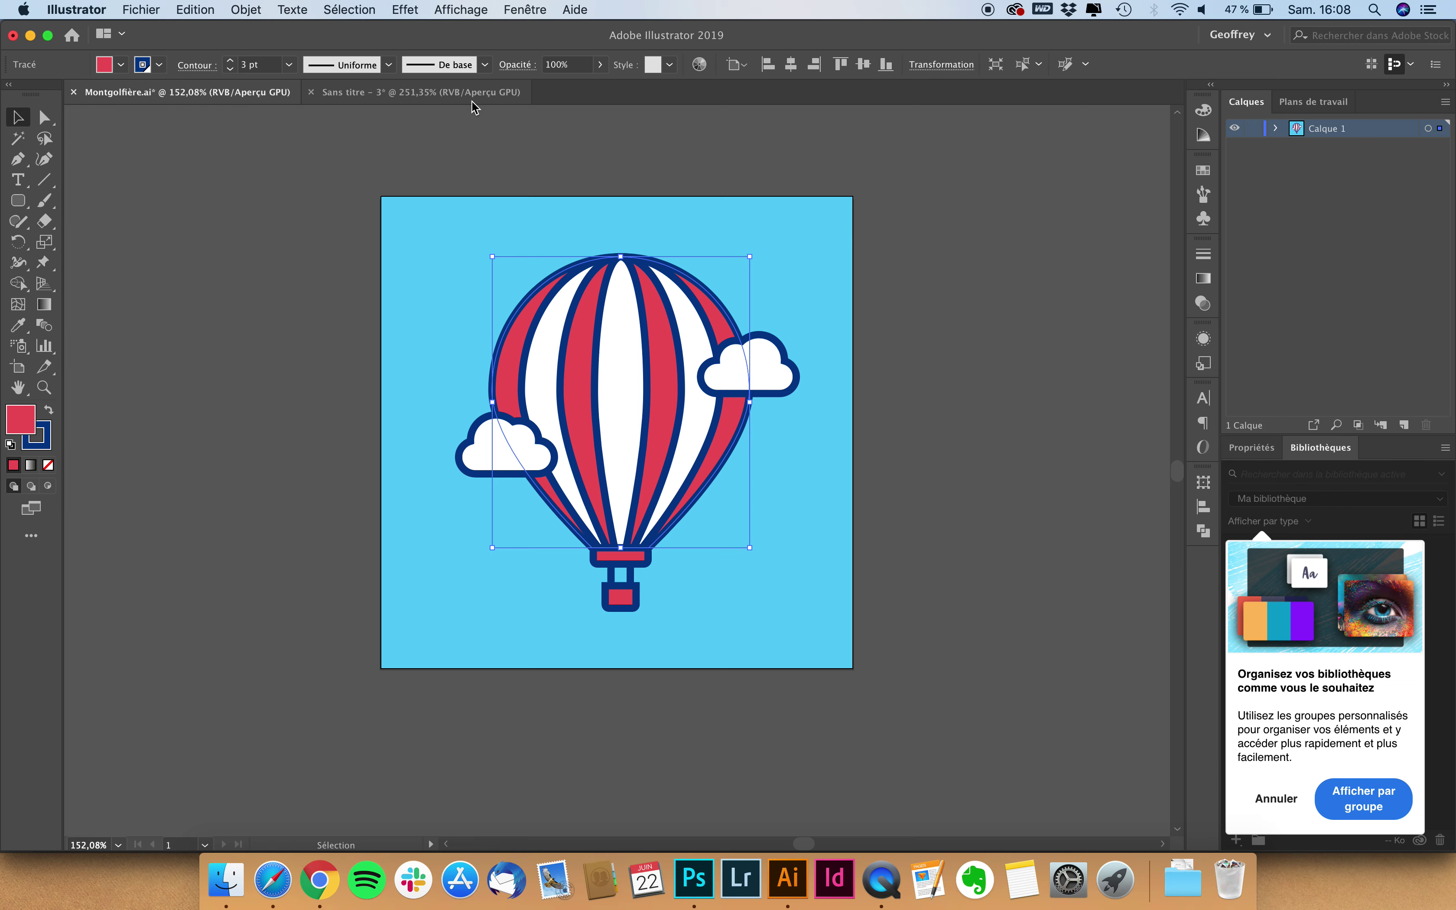
left_click(451, 94)
scroll(393, 552, "down", 3)
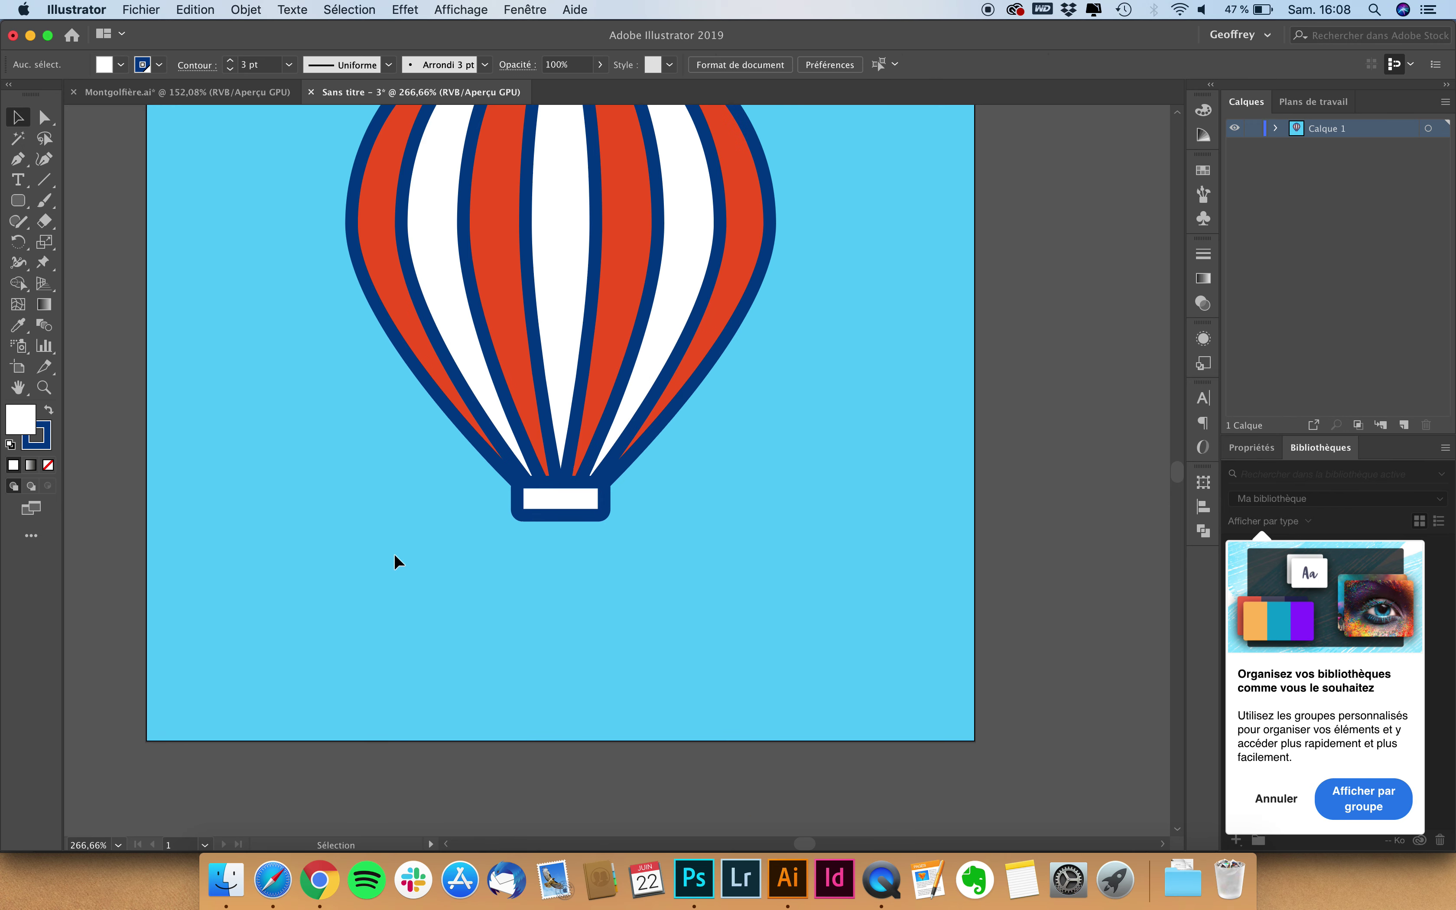
scroll(409, 552, "up", 2)
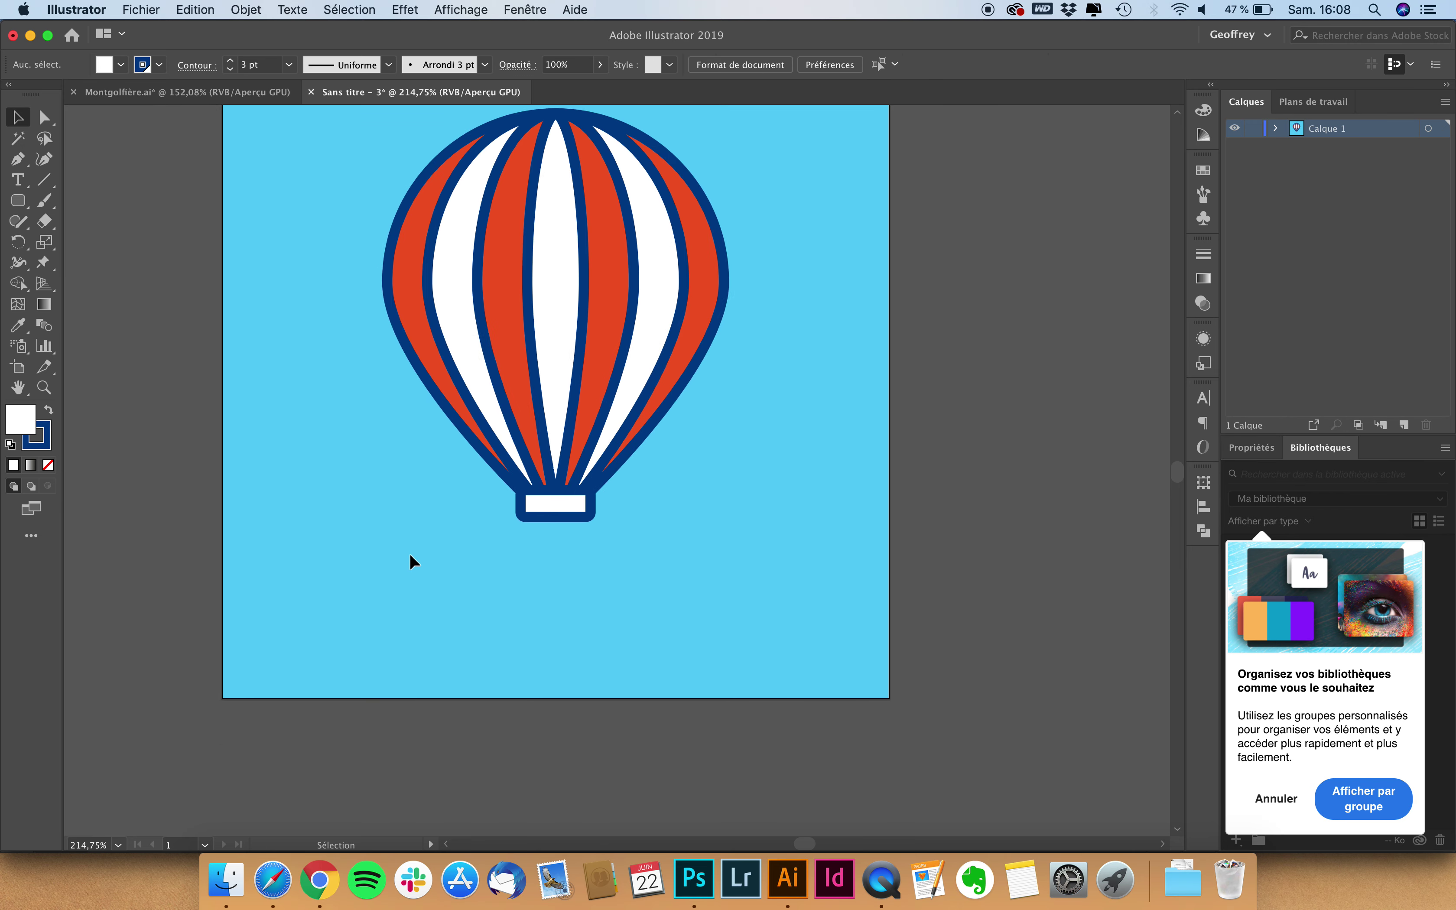
scroll(410, 552, "down", 3)
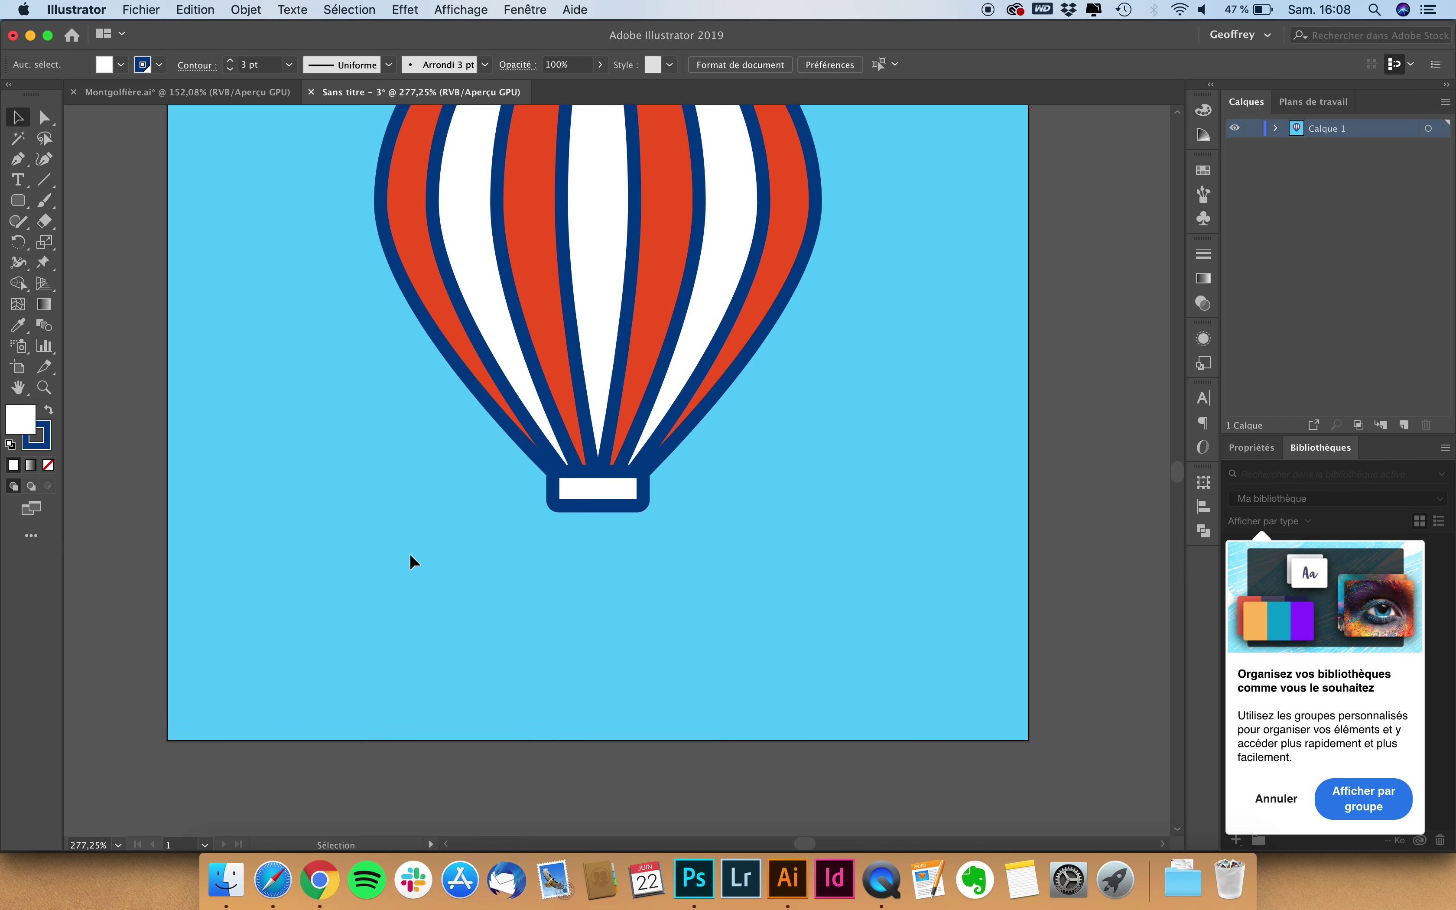
left_click(19, 201)
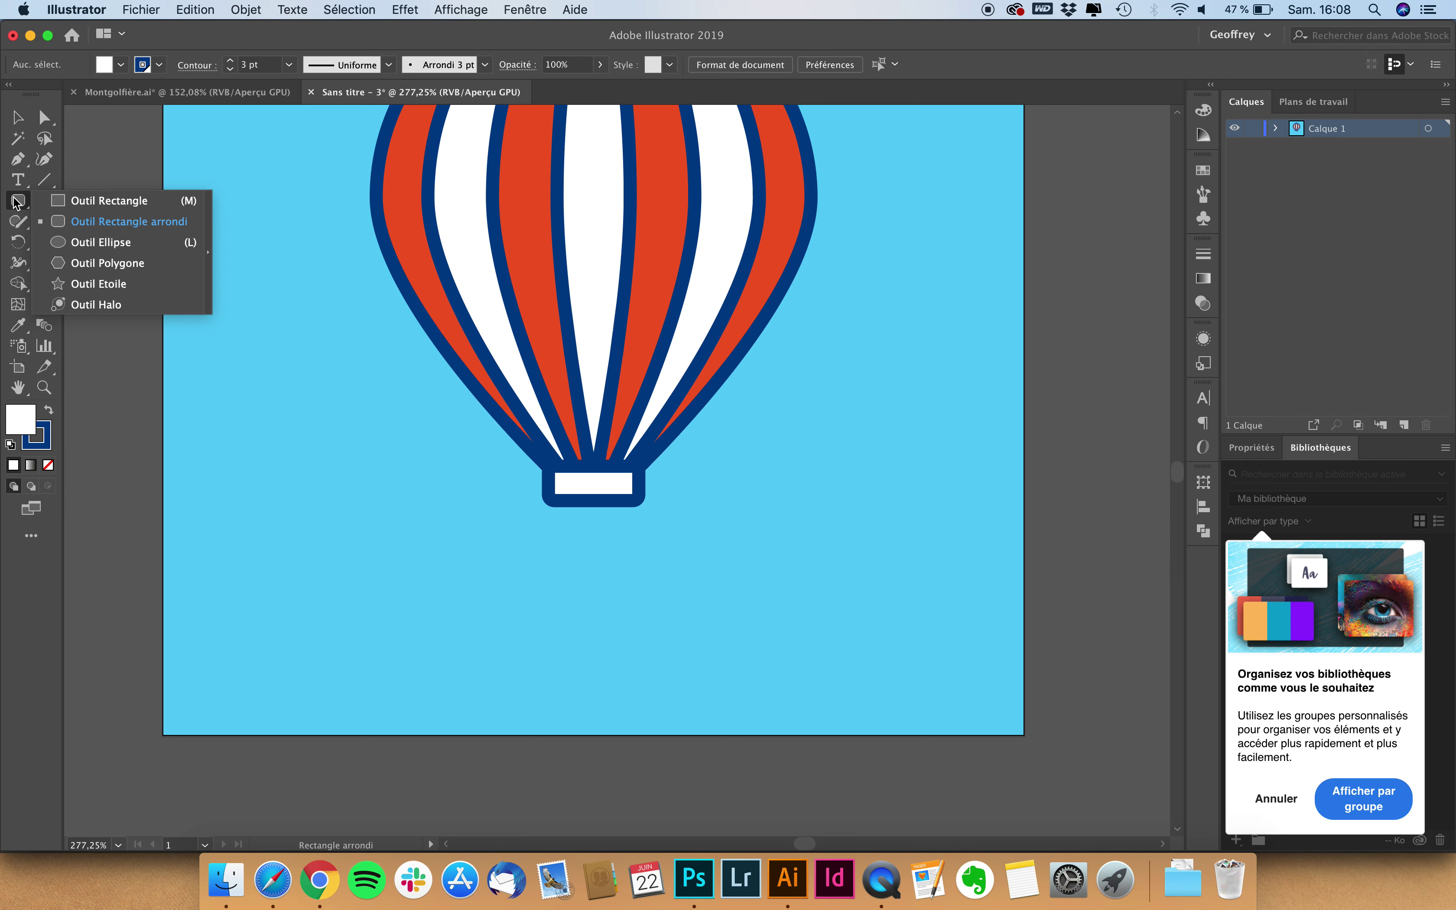
- Fill the basket's inner panel with orange-red
left_click(128, 221)
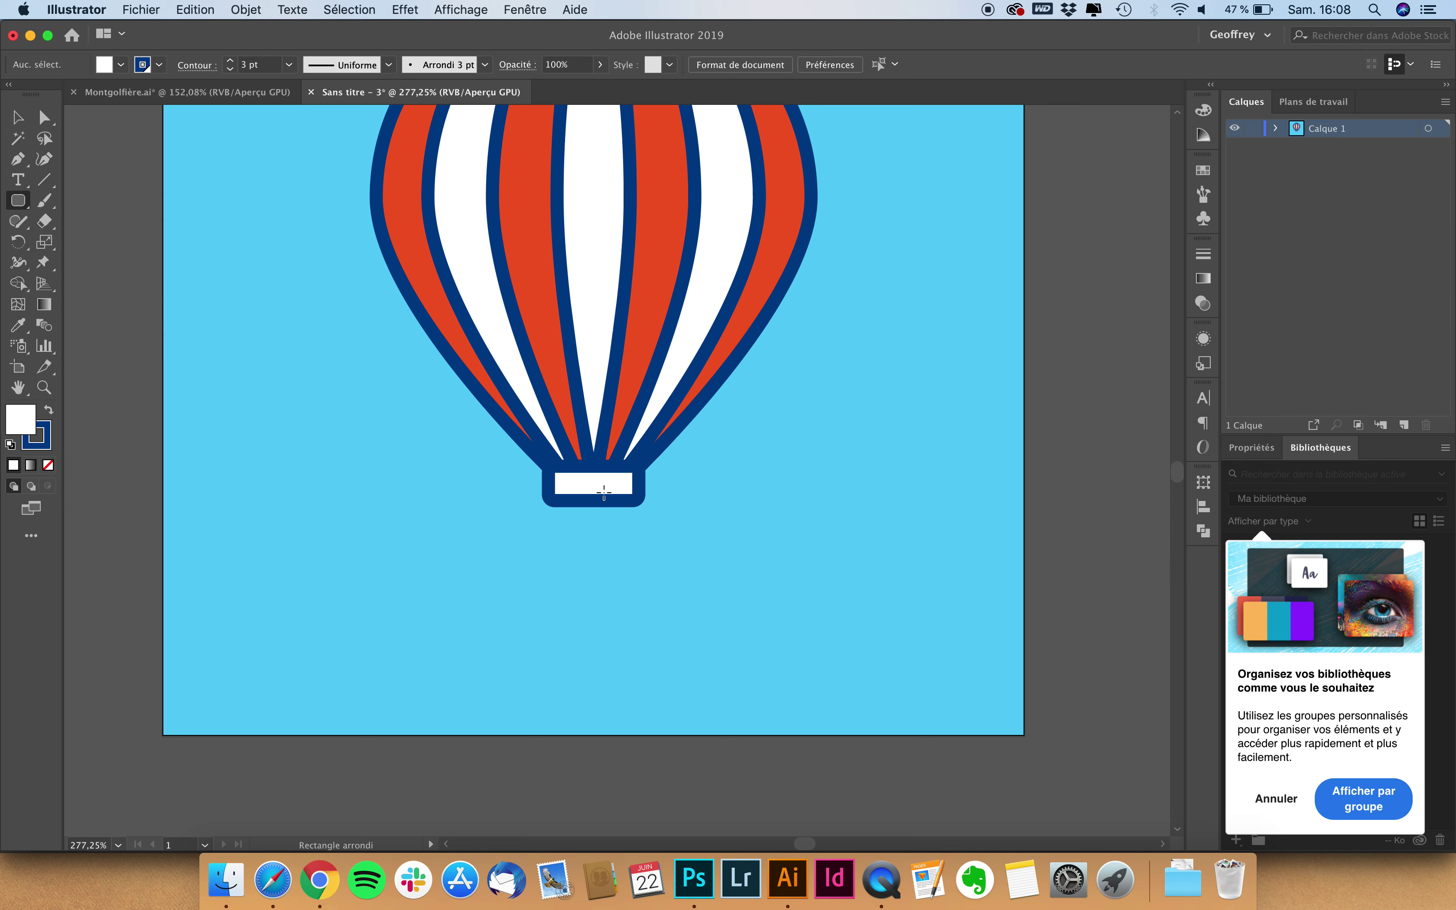
left_click(18, 117)
left_click(608, 501)
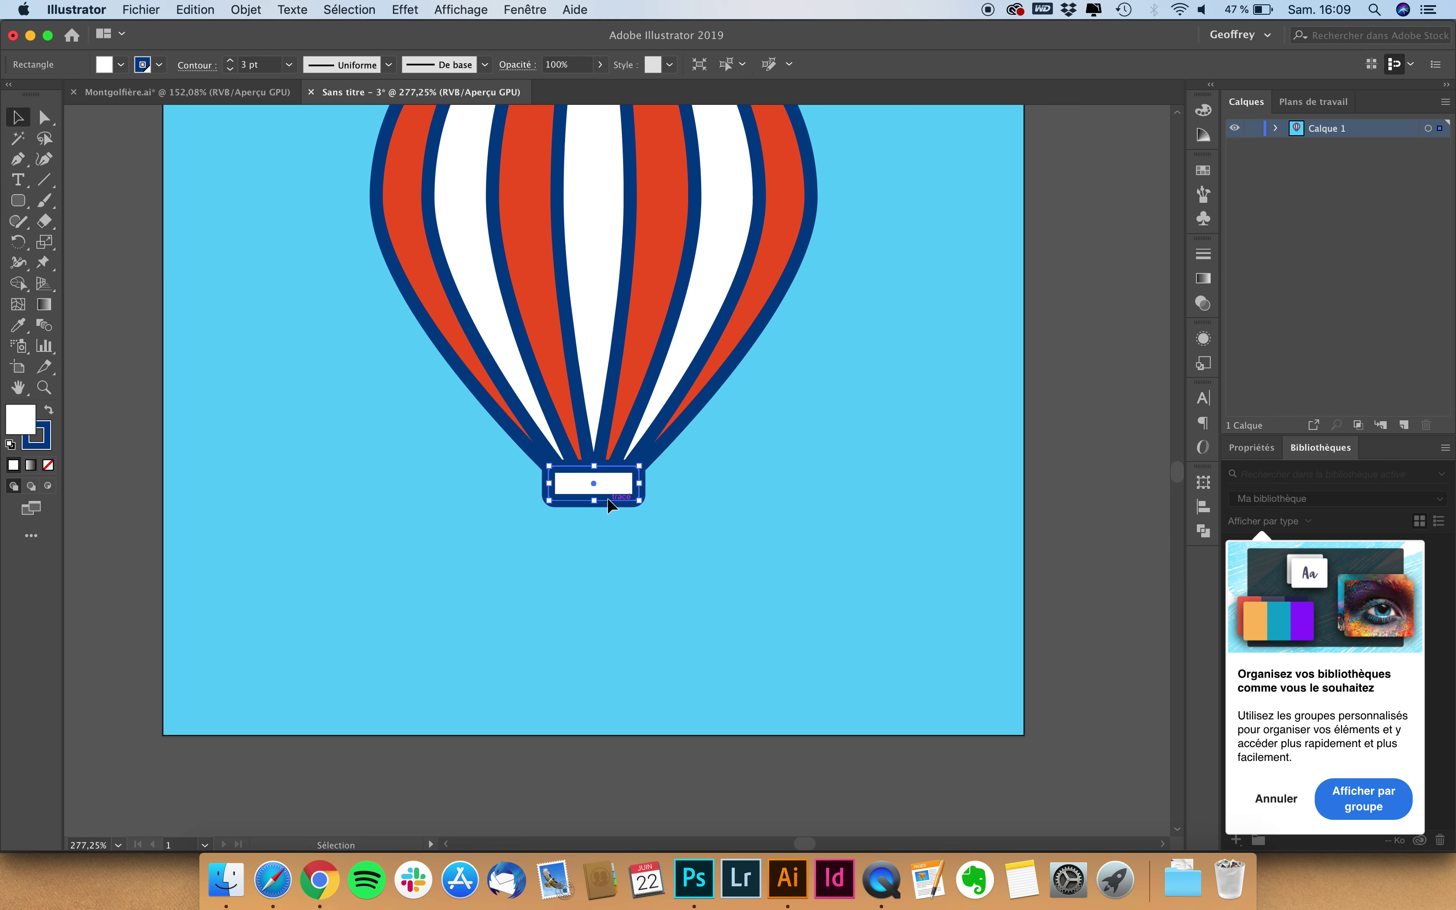
left_click(121, 65)
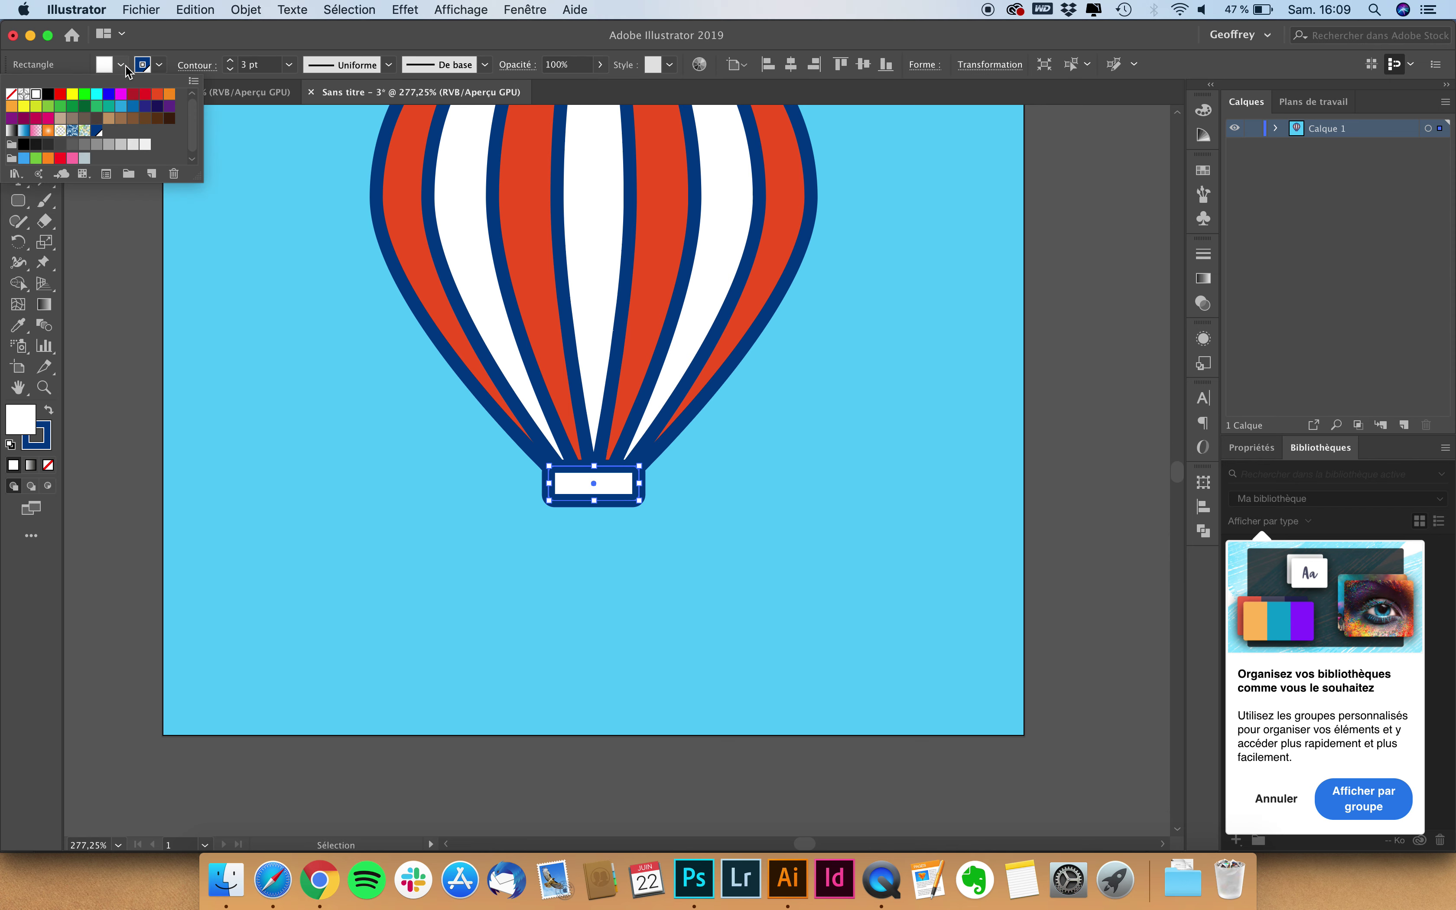
left_click(156, 95)
left_click(353, 425)
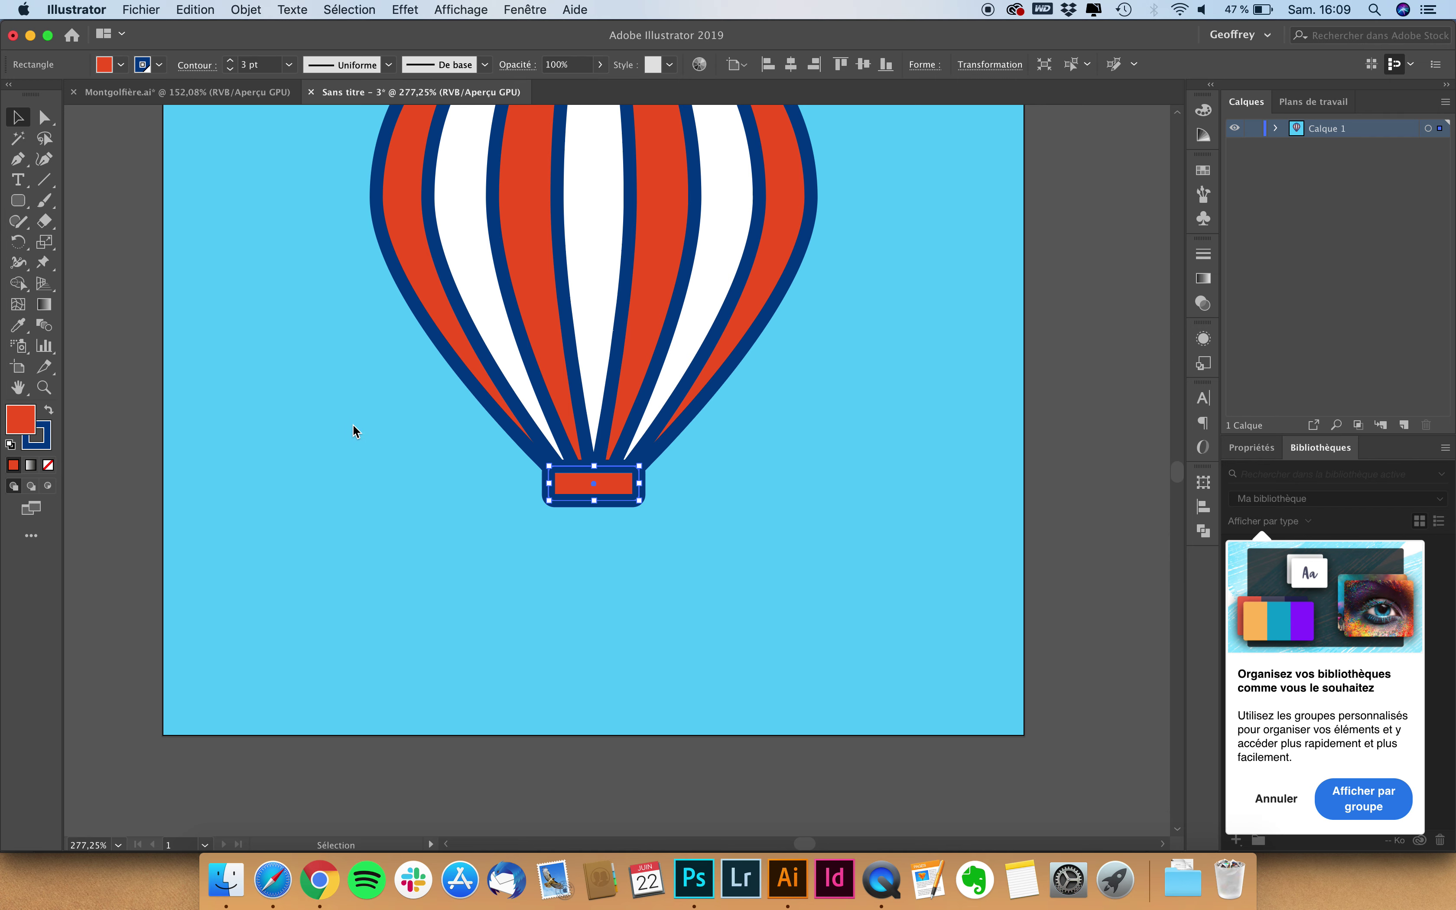
- Draw a new rounded rectangle below the balloon with 3.23 px corner radius
left_click(19, 202)
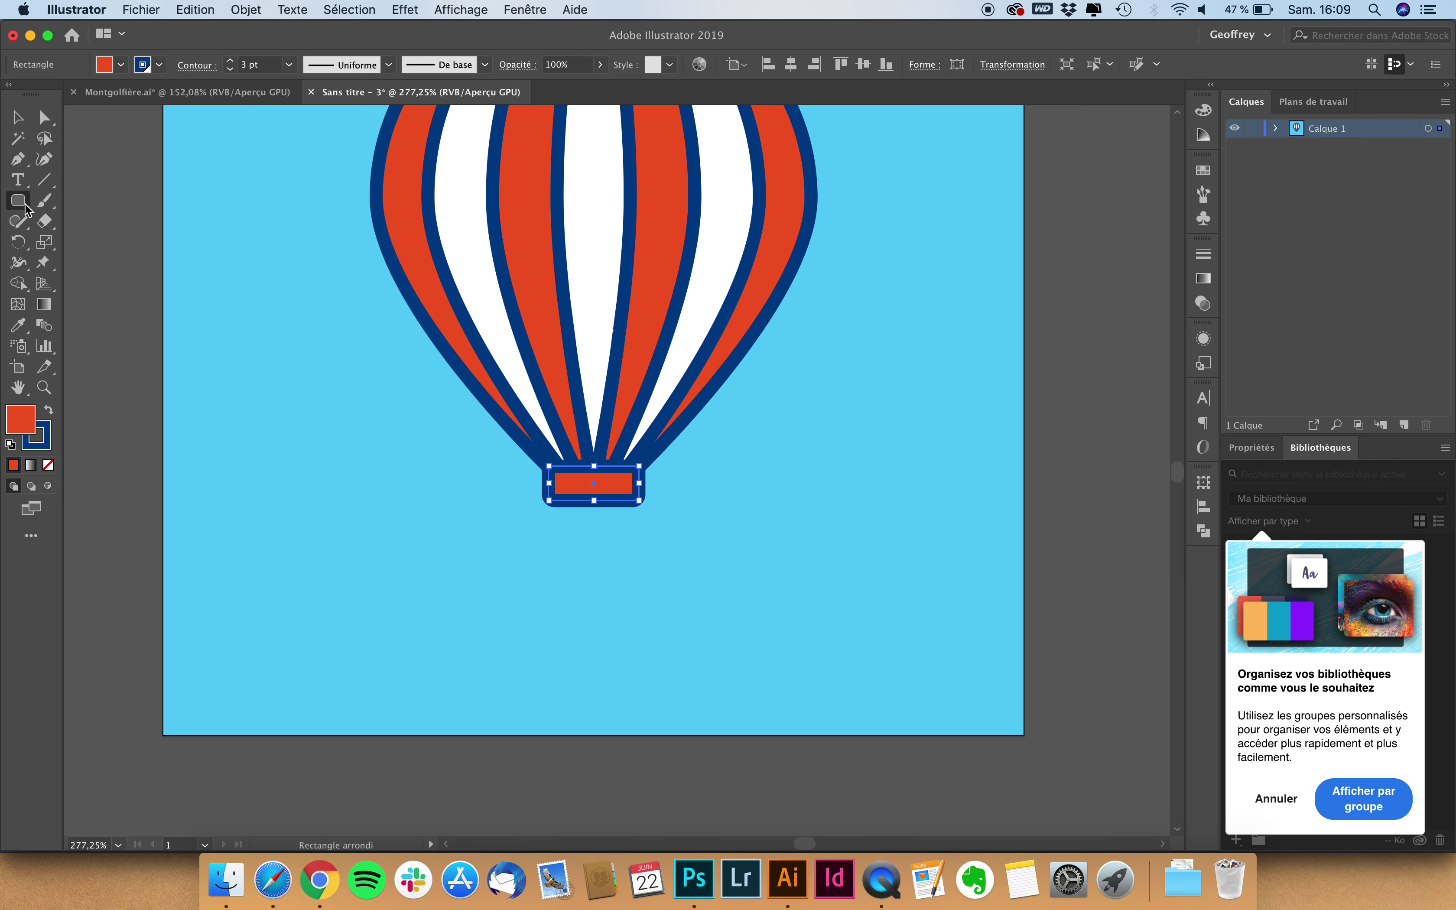
left_click(109, 223)
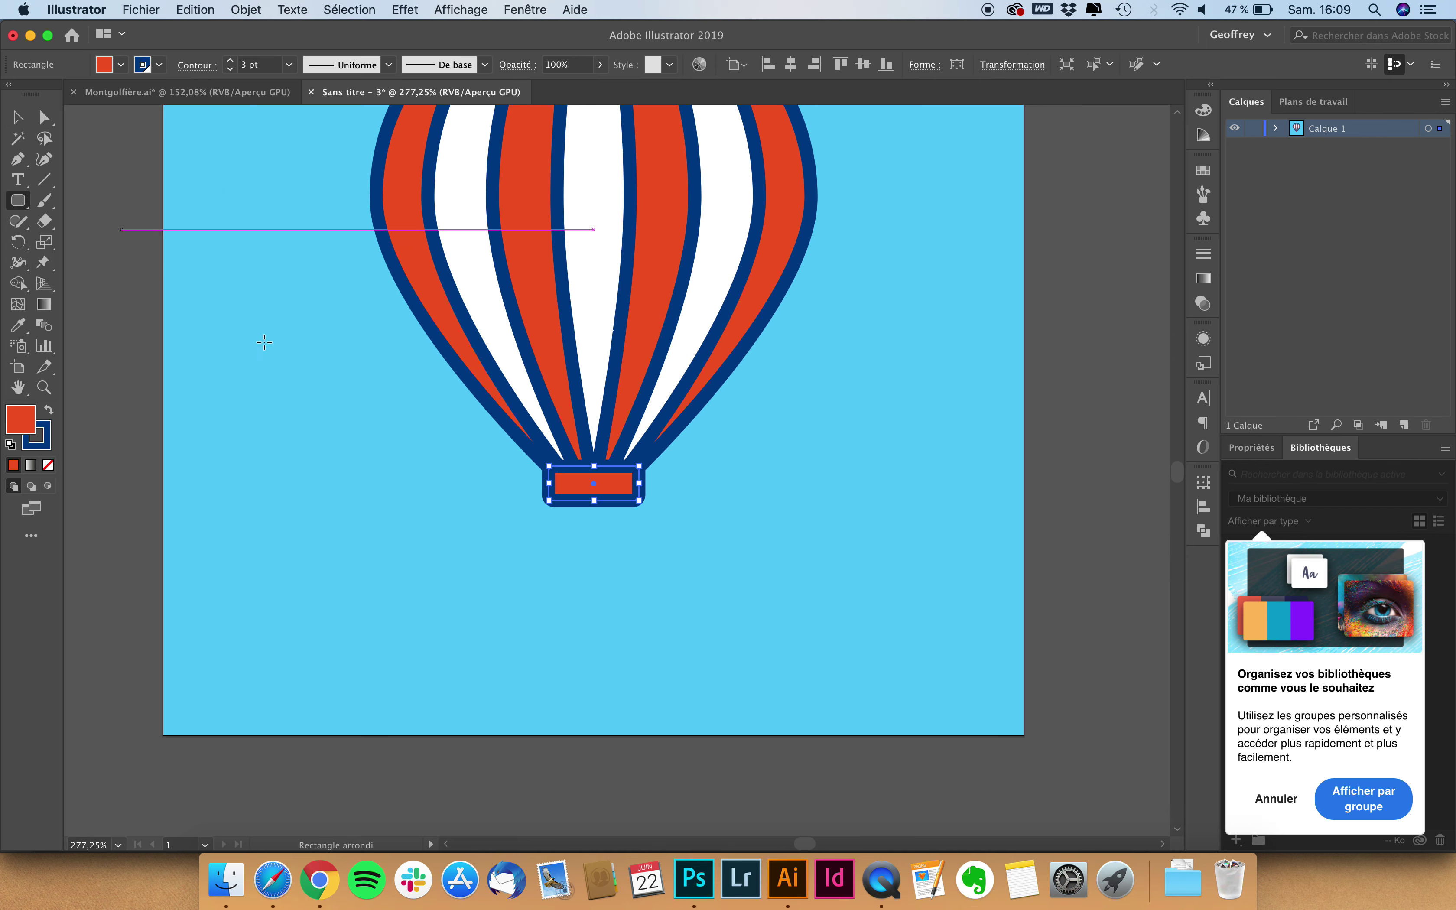
left_click_drag(553, 565, 648, 651)
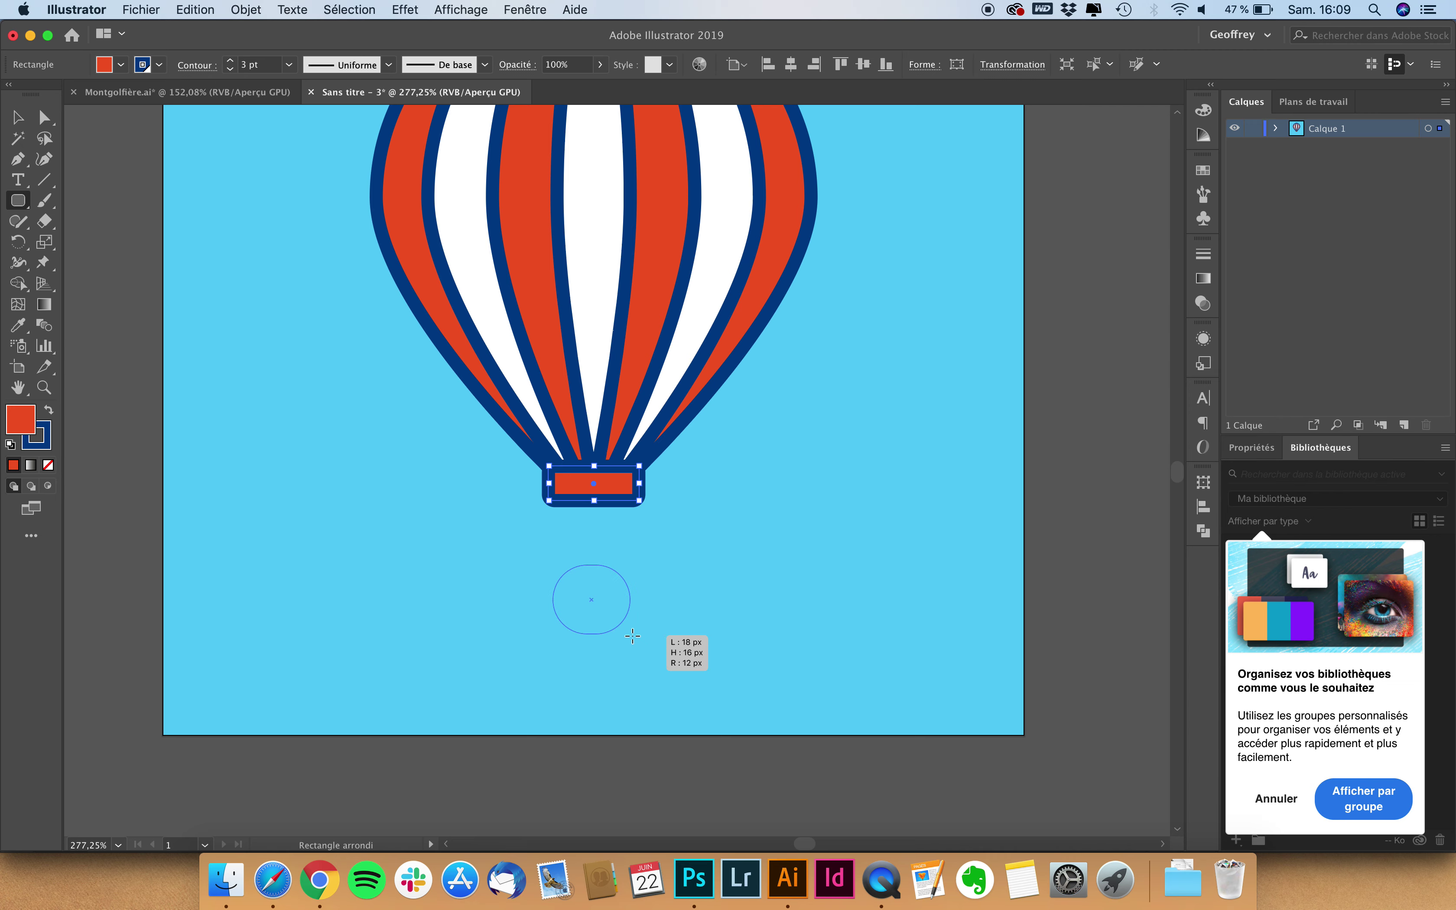
scroll(648, 652, "up", 5)
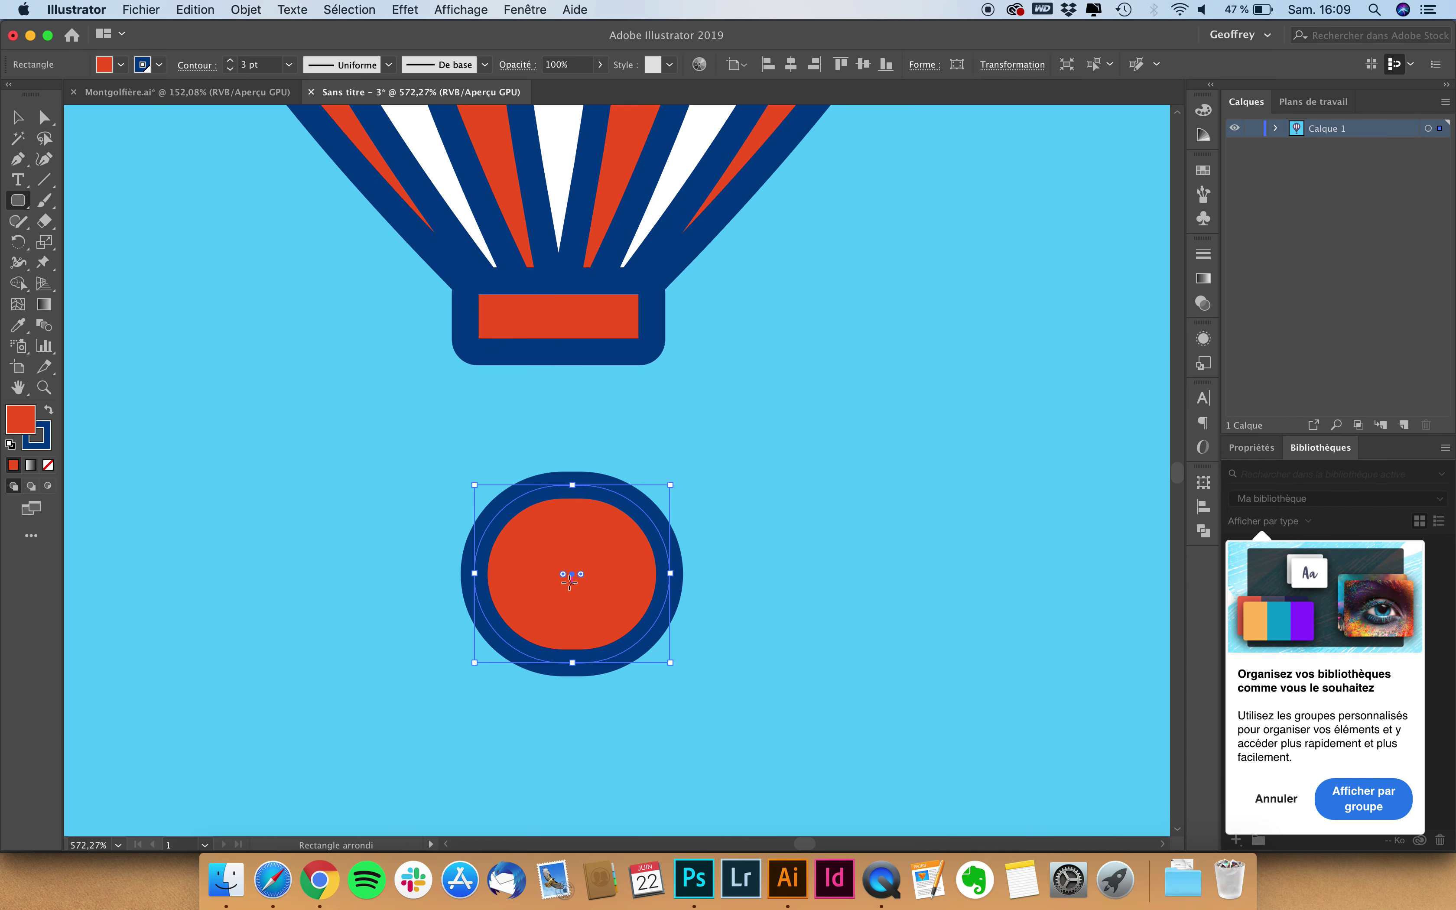
mouse_move(570, 577)
left_mouse_down()
mouse_move(495, 577)
mouse_move(479, 545)
left_mouse_up()
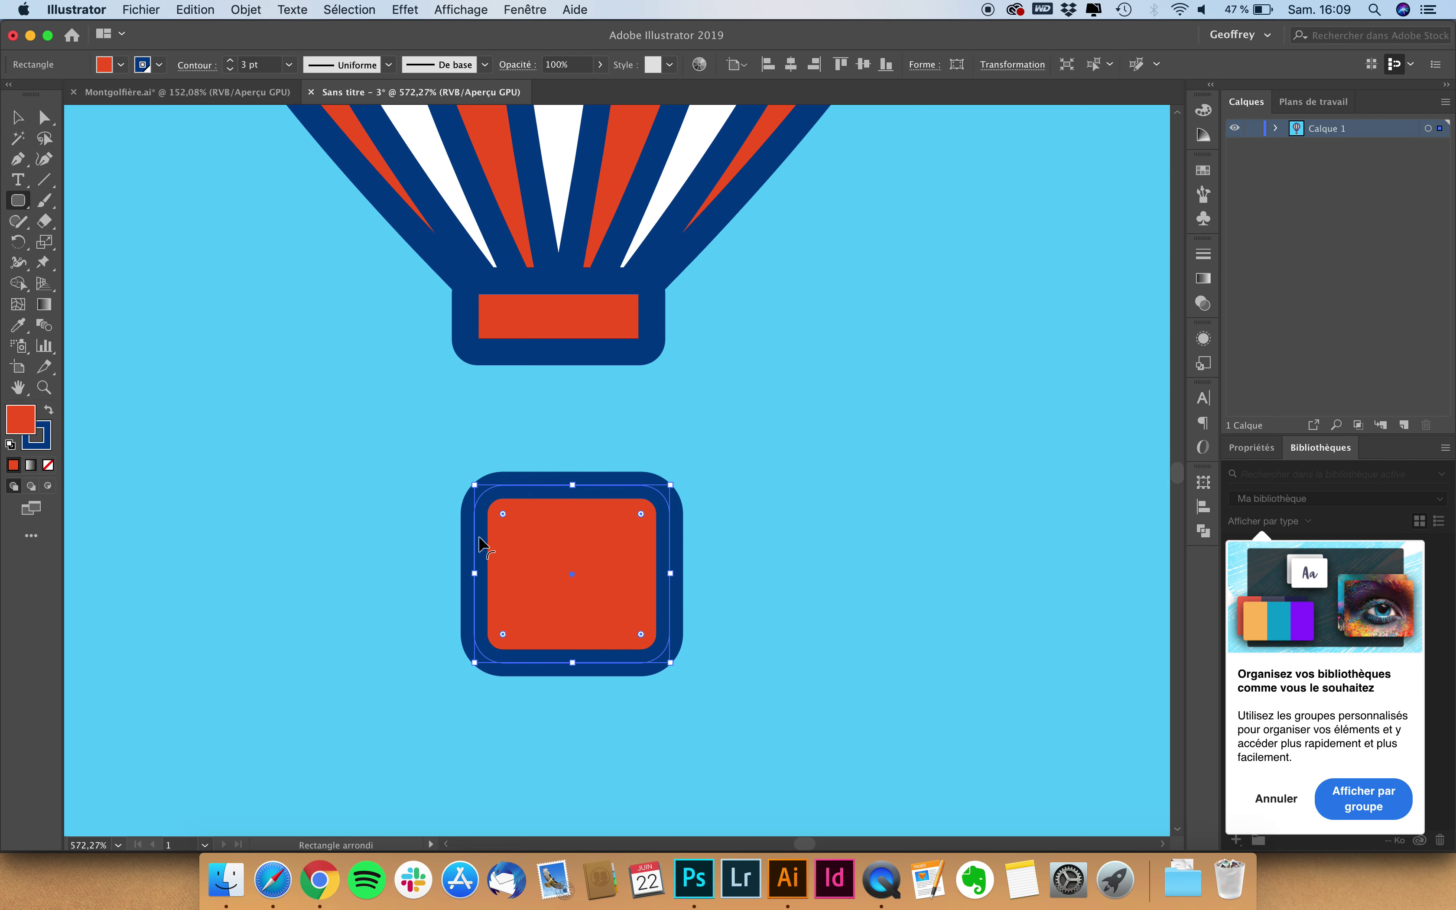
left_click(45, 118)
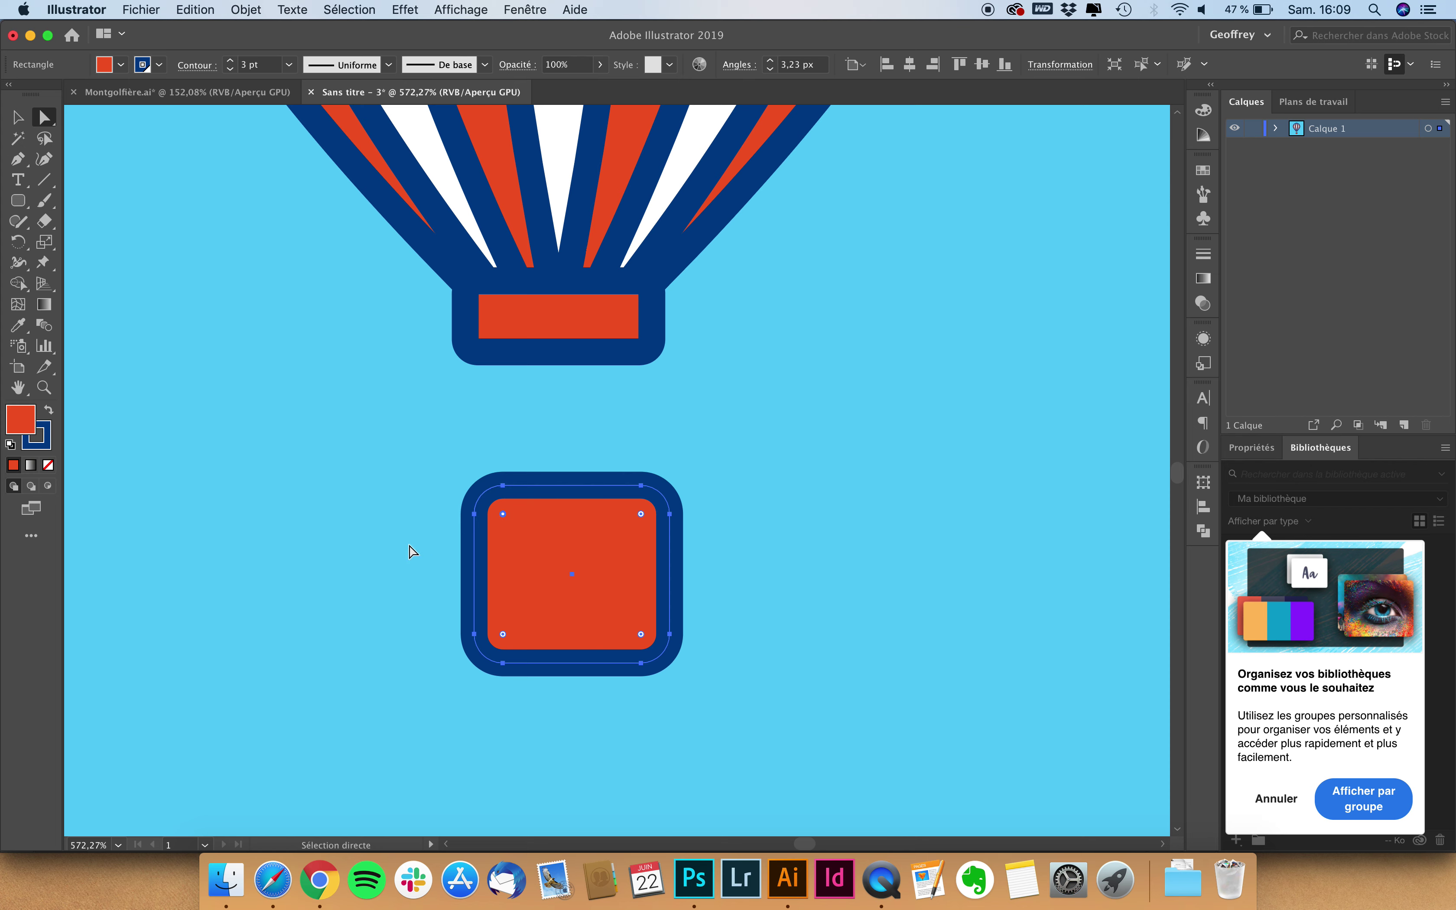
- Set the basket's top-left and top-right corners to 0 px radius
double_click(503, 515)
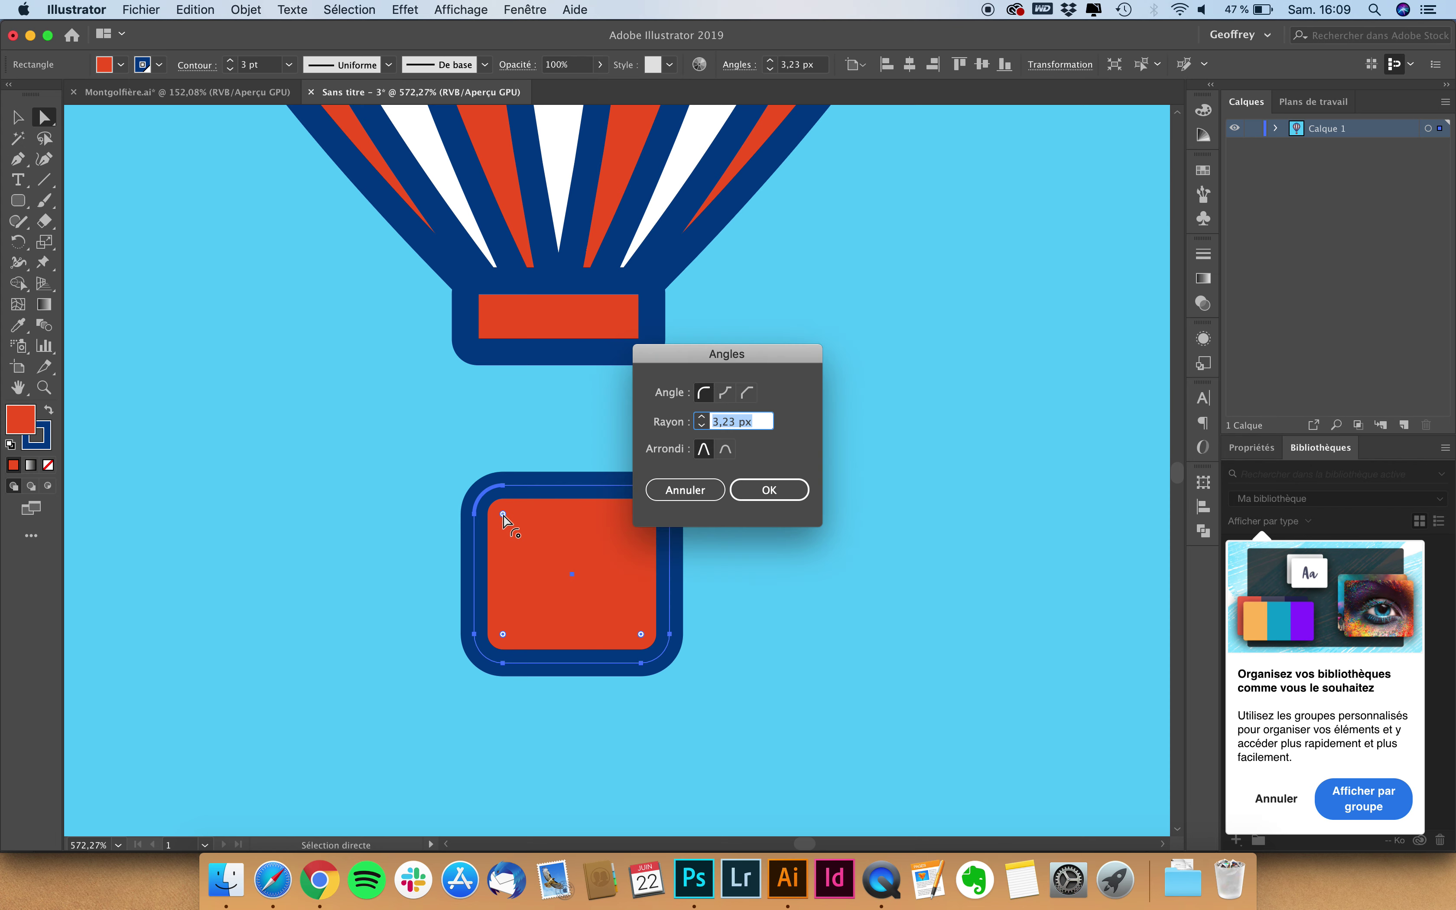
left_click(685, 494)
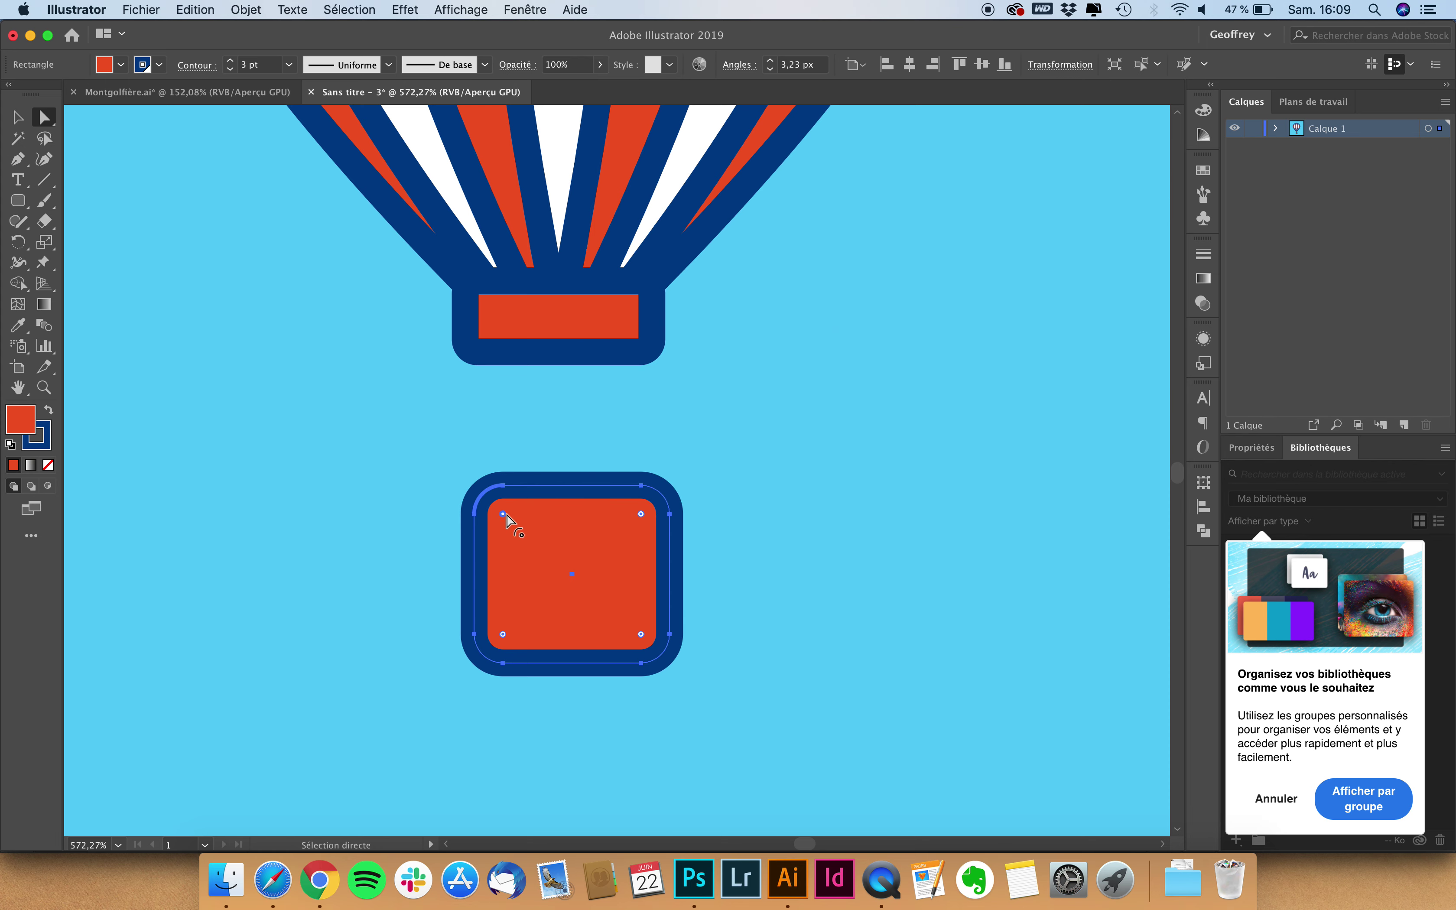
left_click_drag(504, 514, 421, 463)
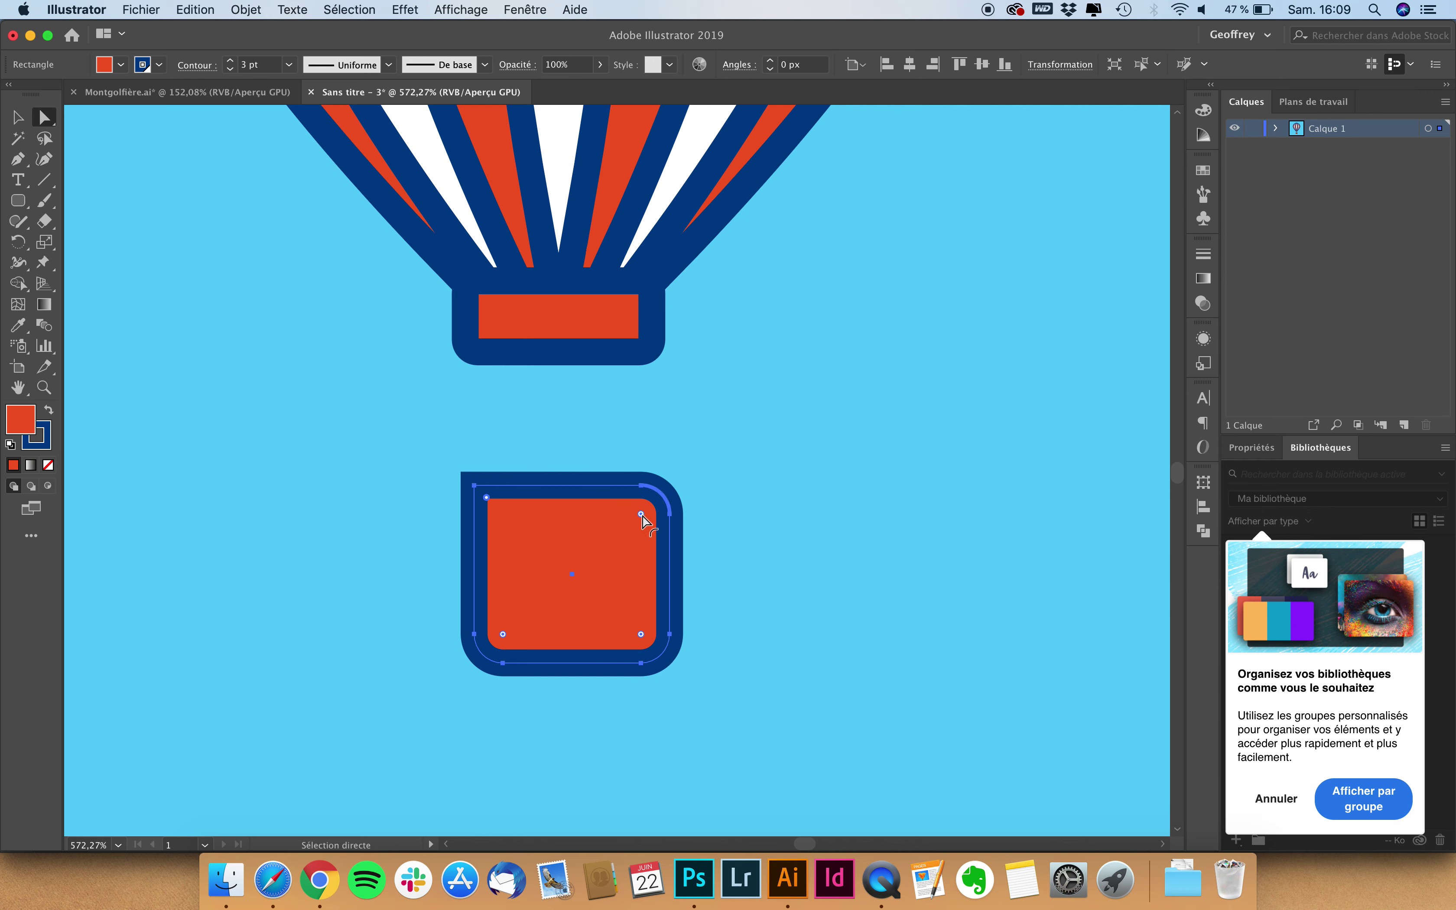
left_click_drag(642, 515, 717, 441)
- Shorten the basket from its top edge and move it up slightly
left_click(26, 115)
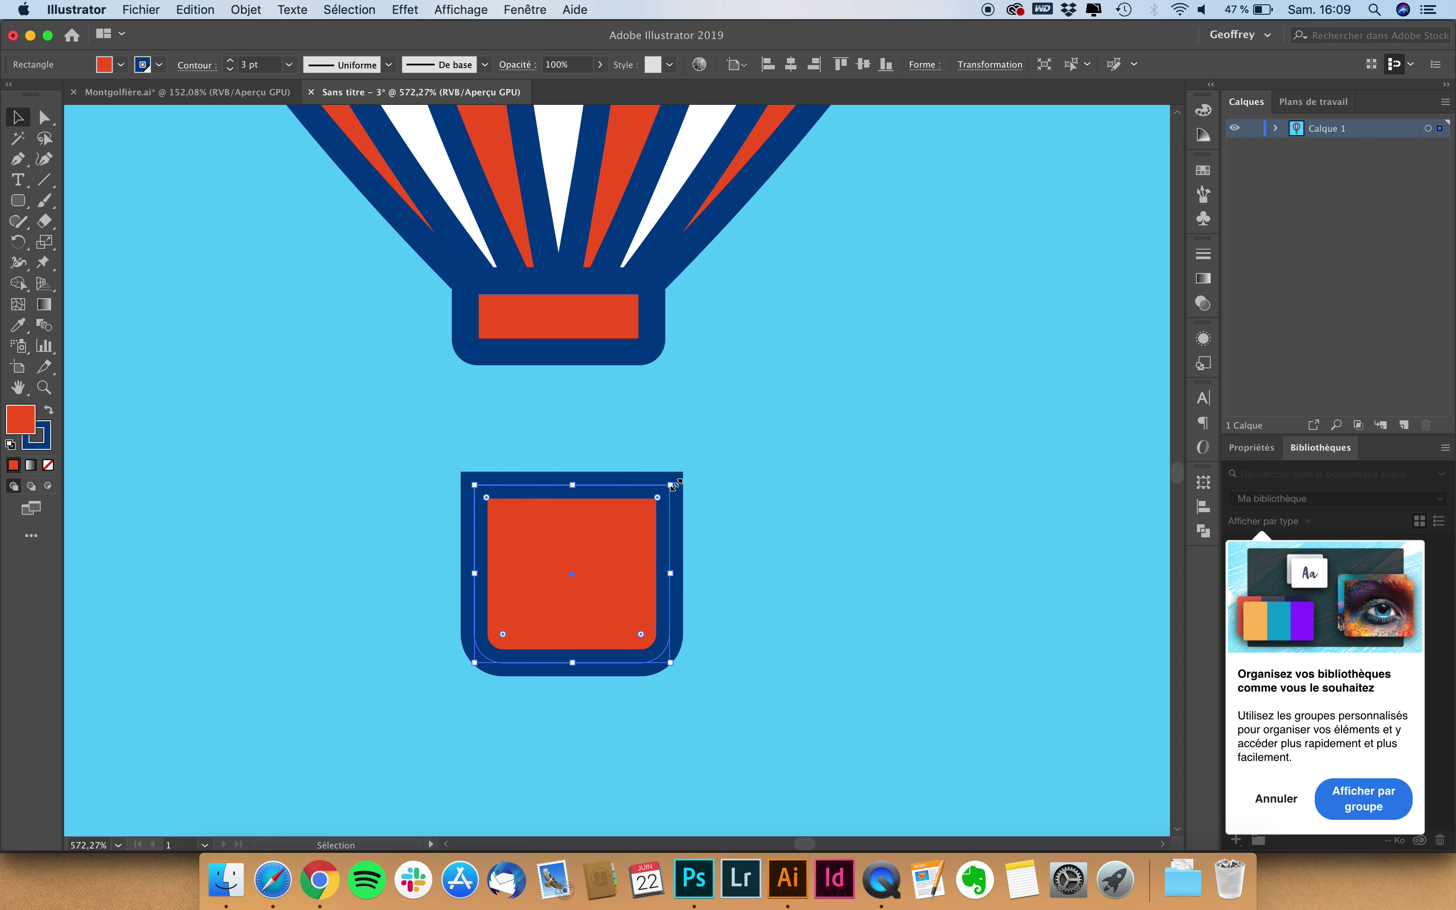
left_click_drag(671, 485, 676, 543)
left_click_drag(617, 603, 605, 553)
left_click(761, 484)
- Shrink the basket and move it up closer to the balloon
scroll(568, 543, "down", 3)
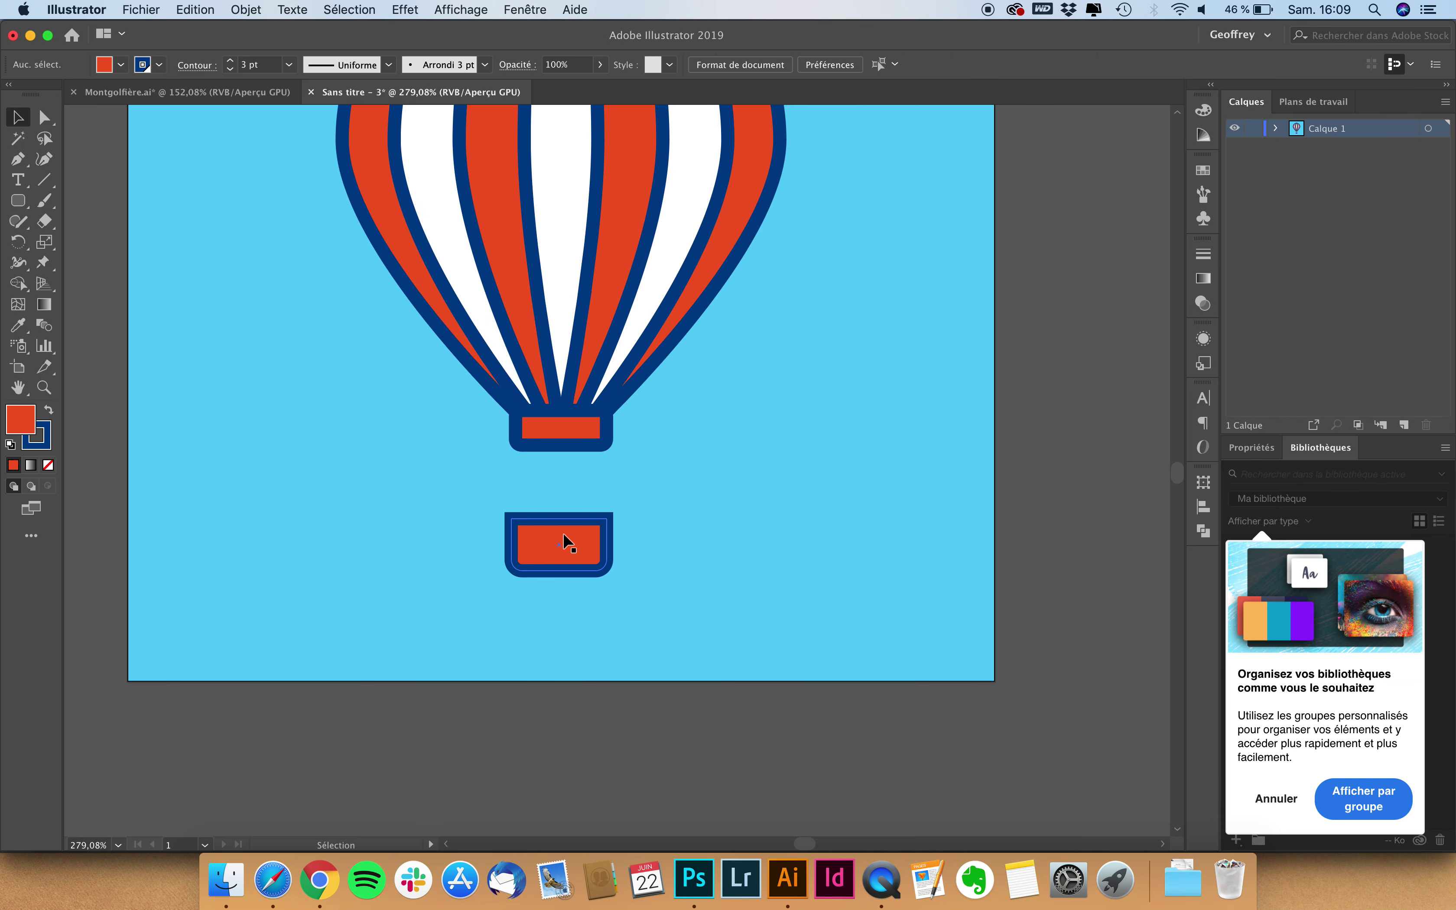
scroll(527, 549, "up", 3)
left_click(657, 534)
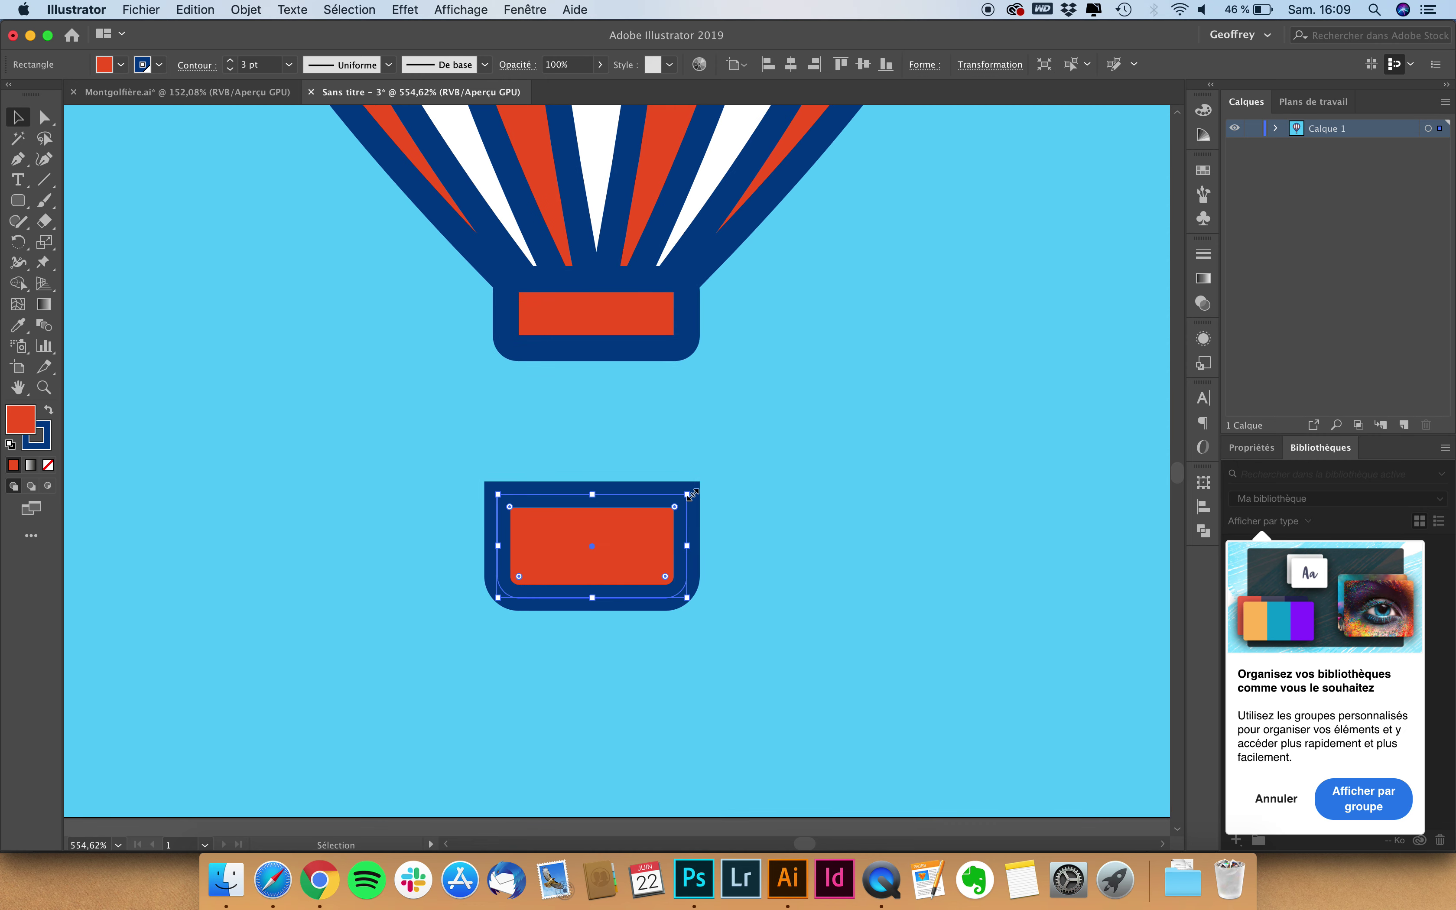
left_click_drag(688, 495, 664, 512)
left_click(787, 528)
scroll(462, 561, "down", 3)
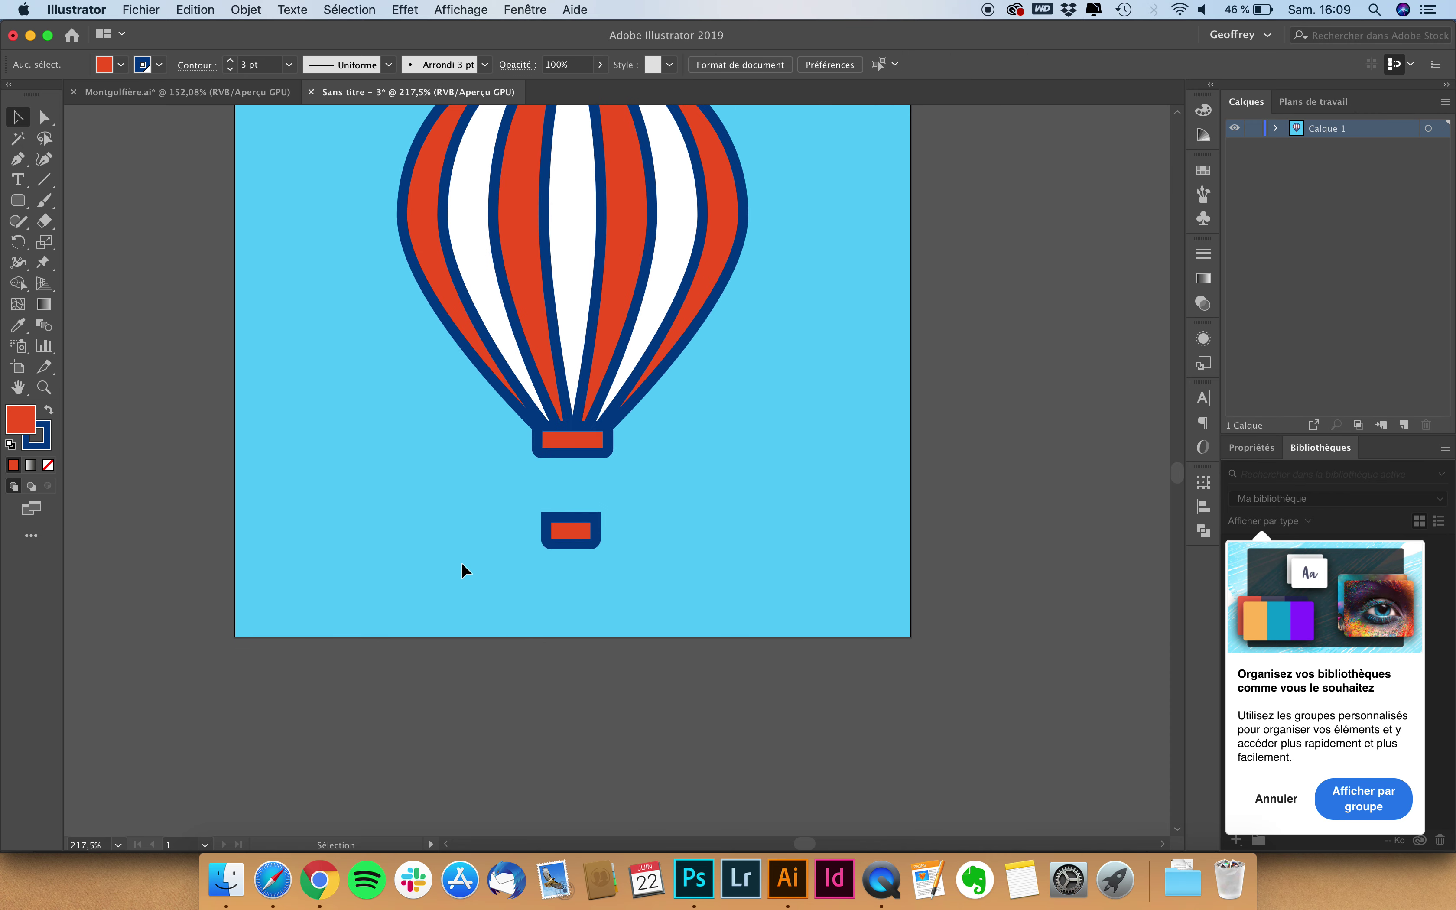
scroll(448, 567, "down", 2)
scroll(448, 568, "up", 3)
left_click_drag(644, 495, 648, 464)
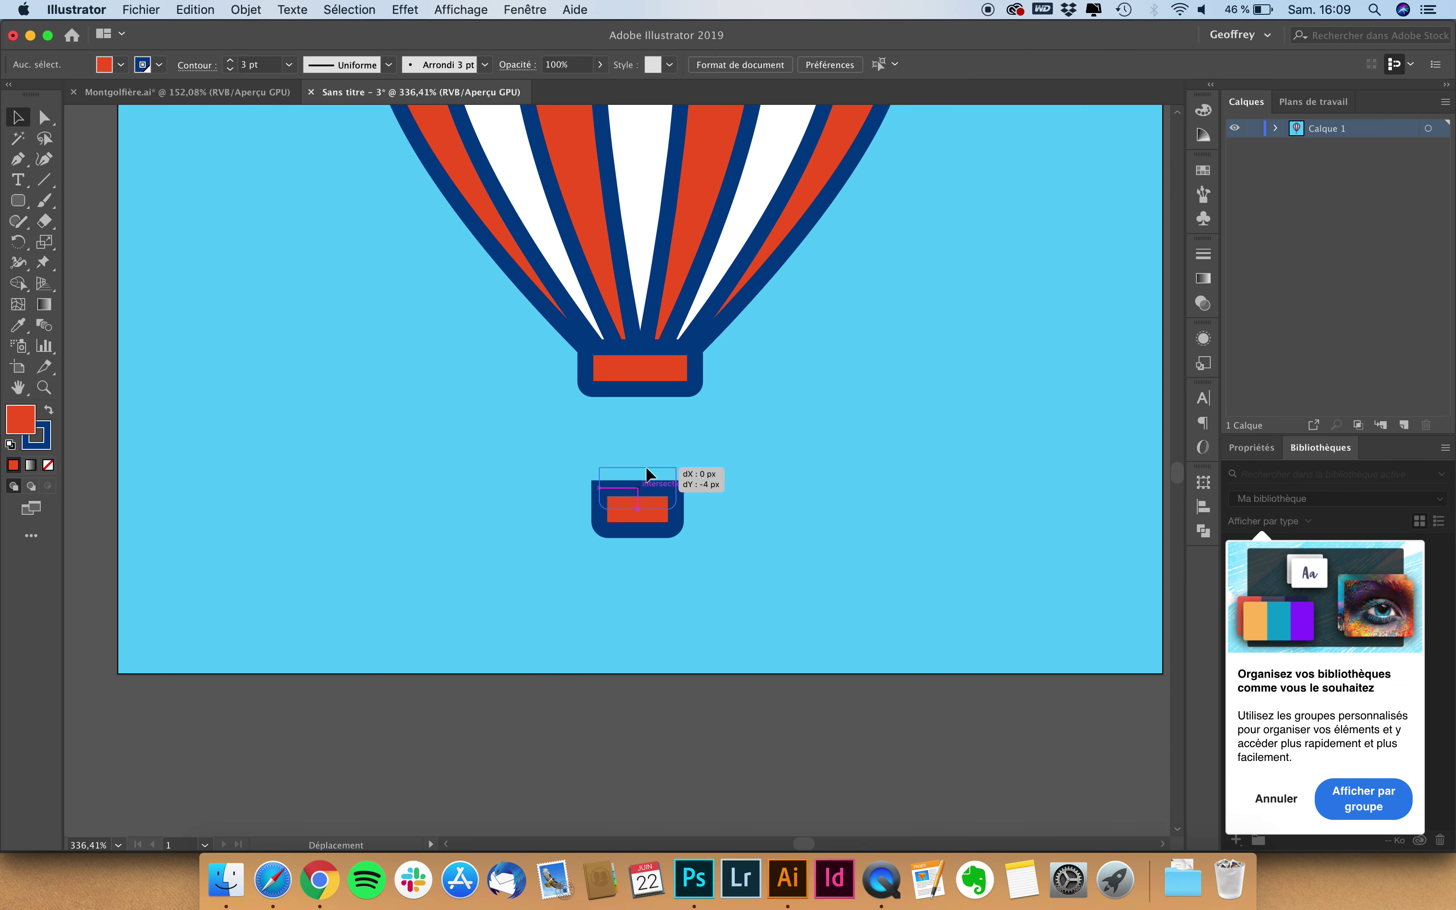
left_click(761, 458)
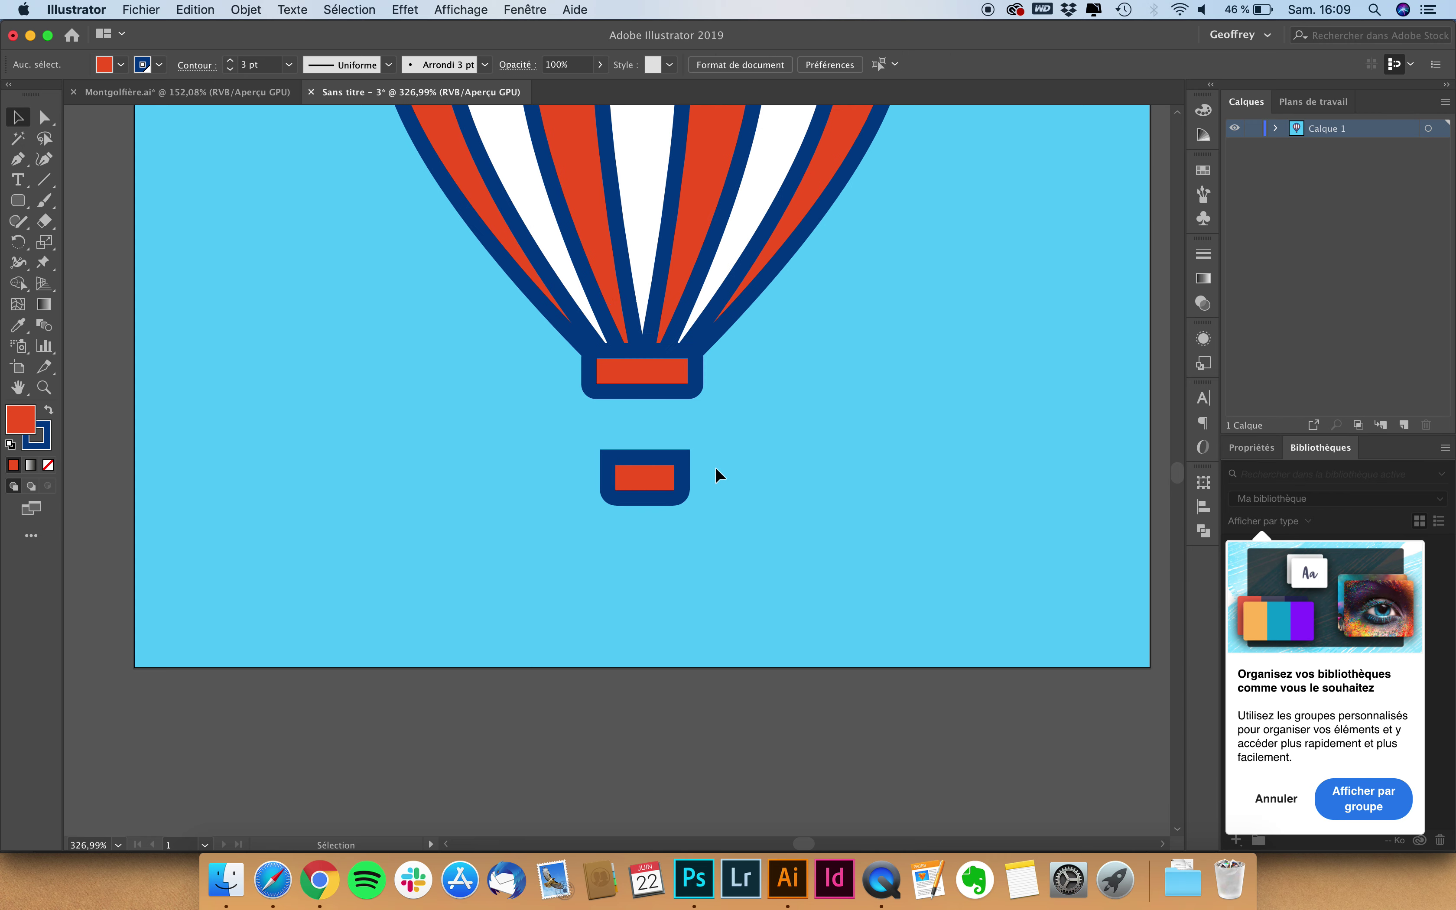
- Select the basket with the balloon's bottom band and open the Align options
scroll(714, 466, "down", 3)
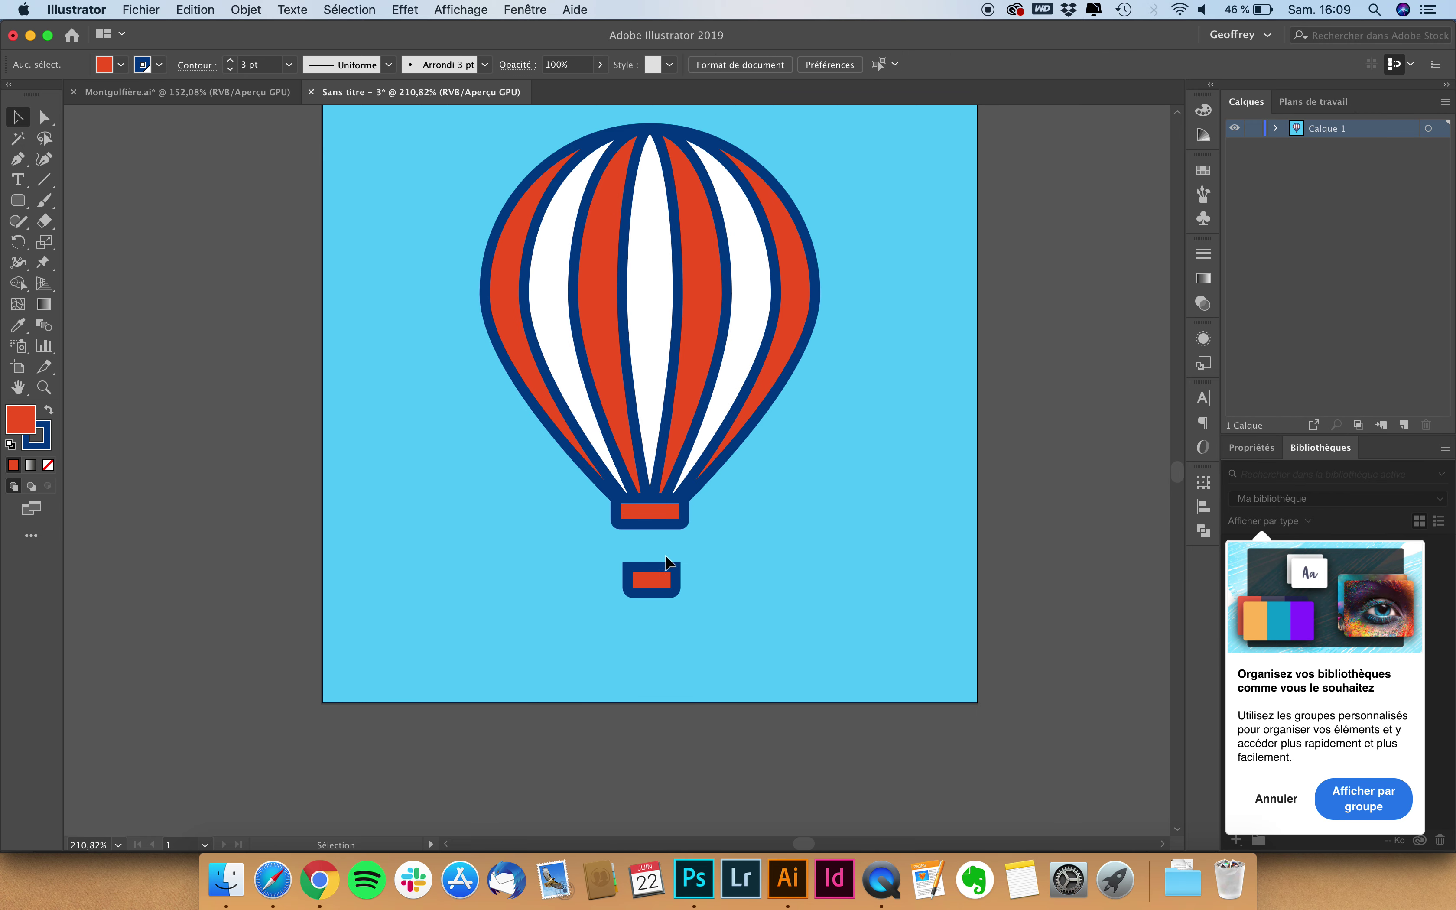
left_click(652, 572)
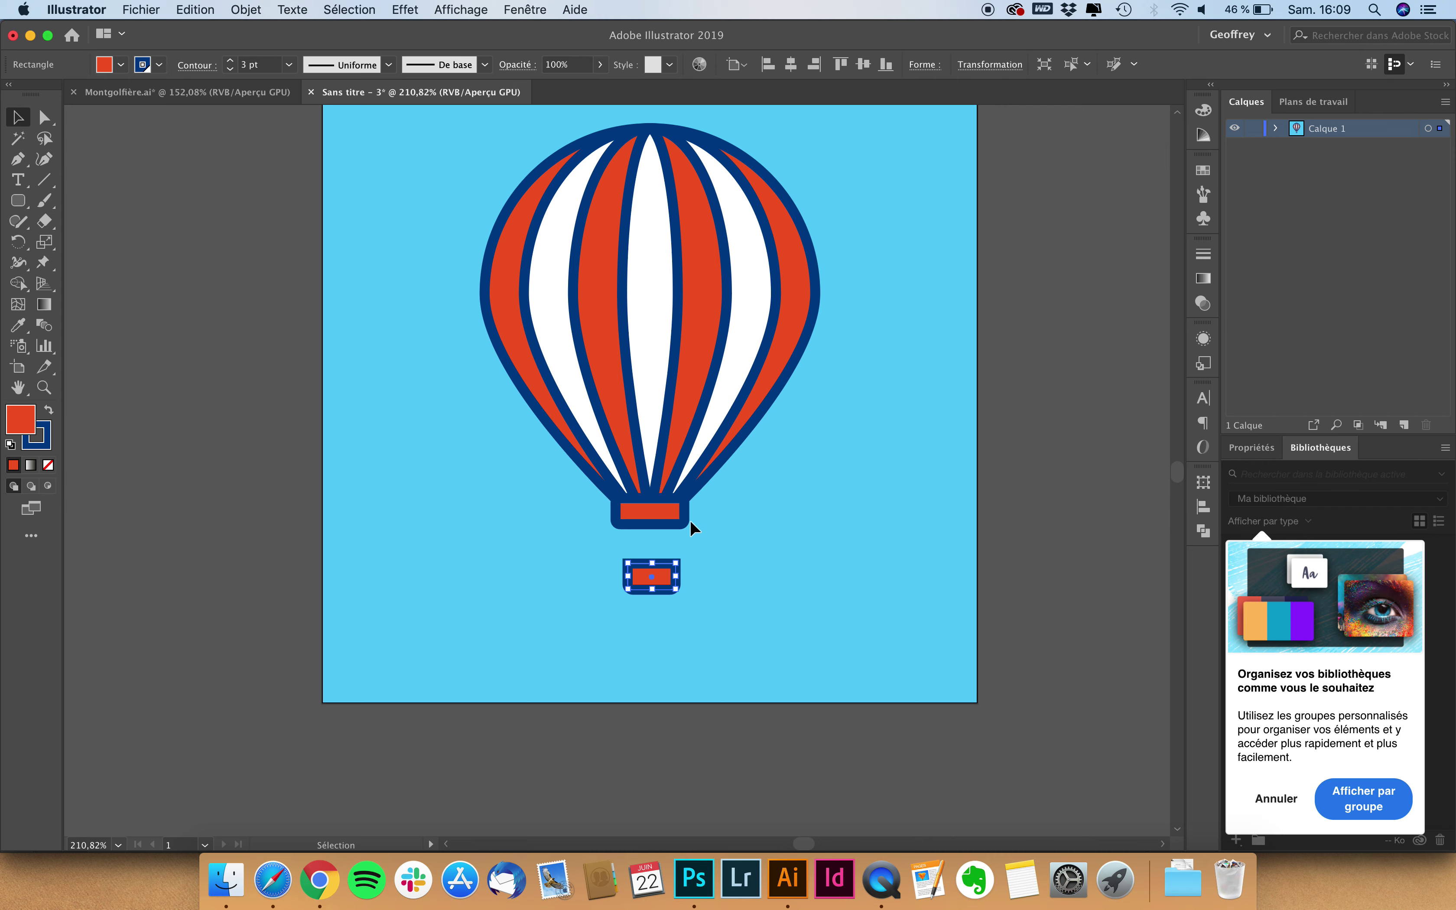
left_click_drag(582, 519, 581, 517)
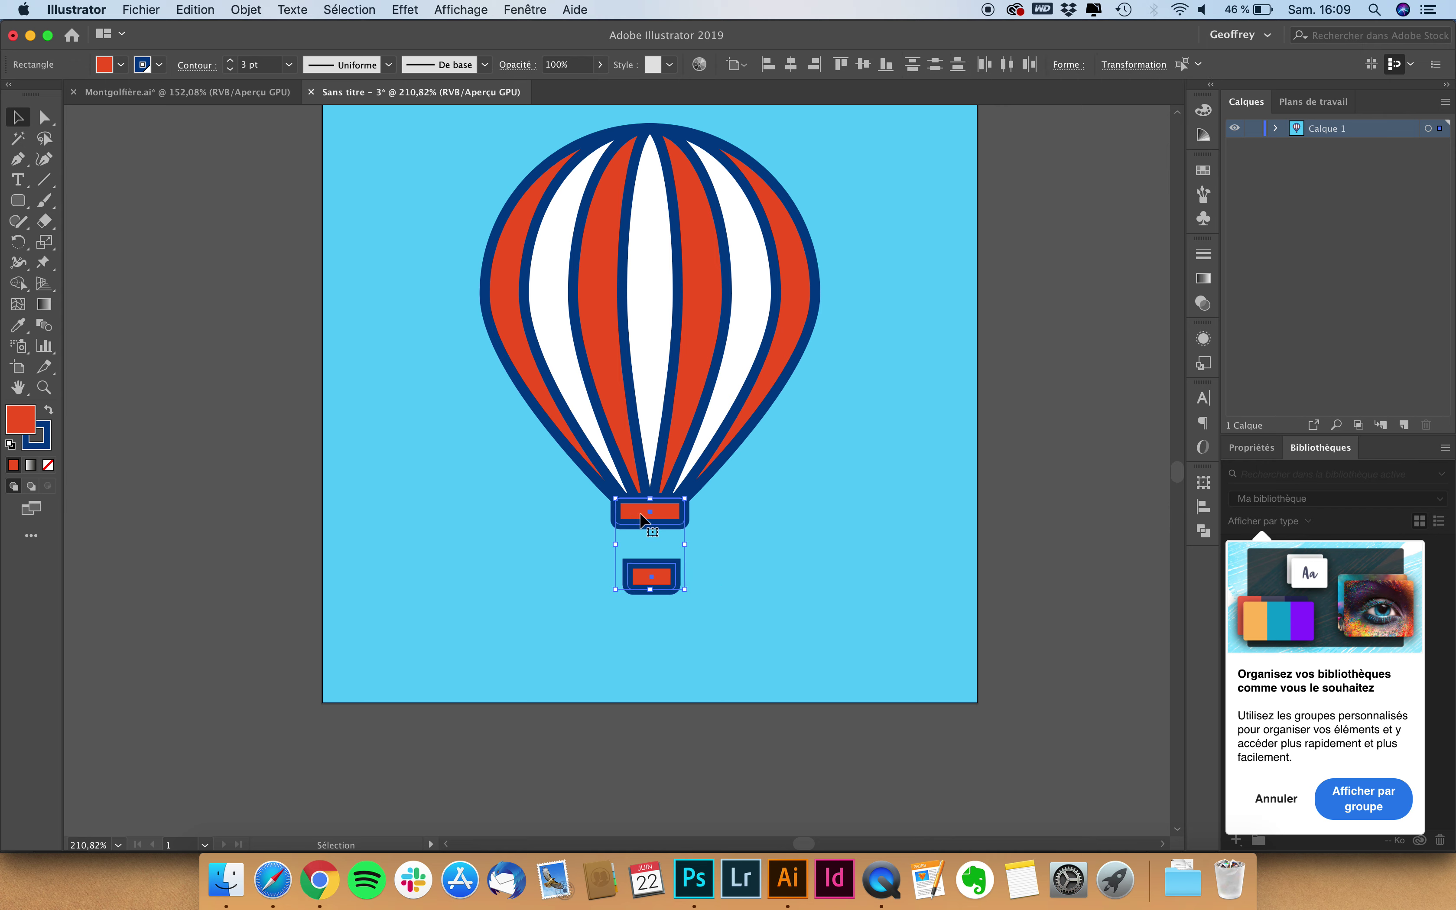
left_click(1204, 506)
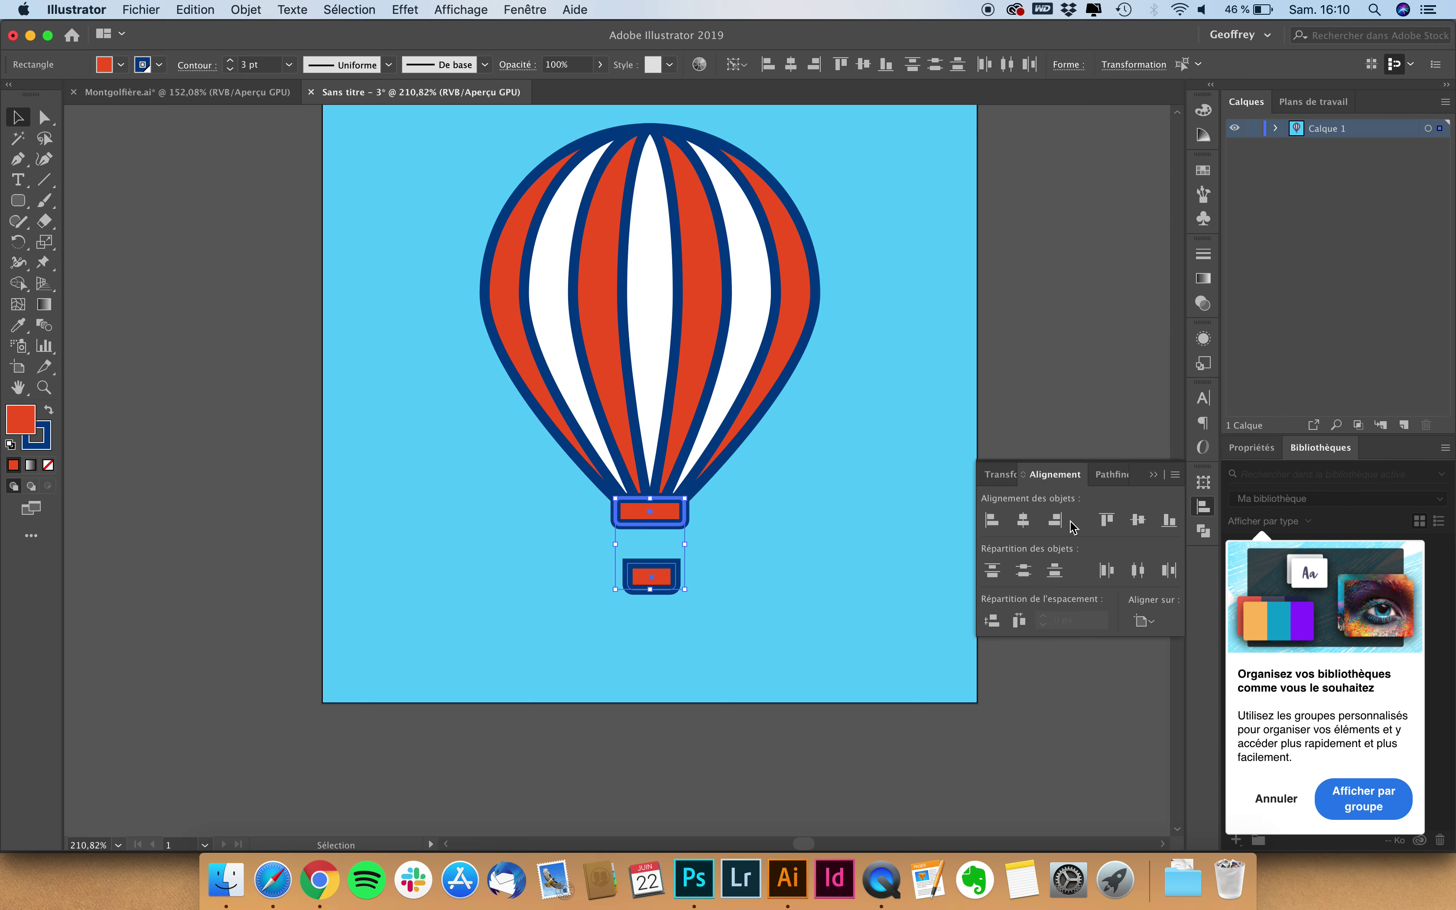
left_click(742, 566)
scroll(668, 591, "up", 2)
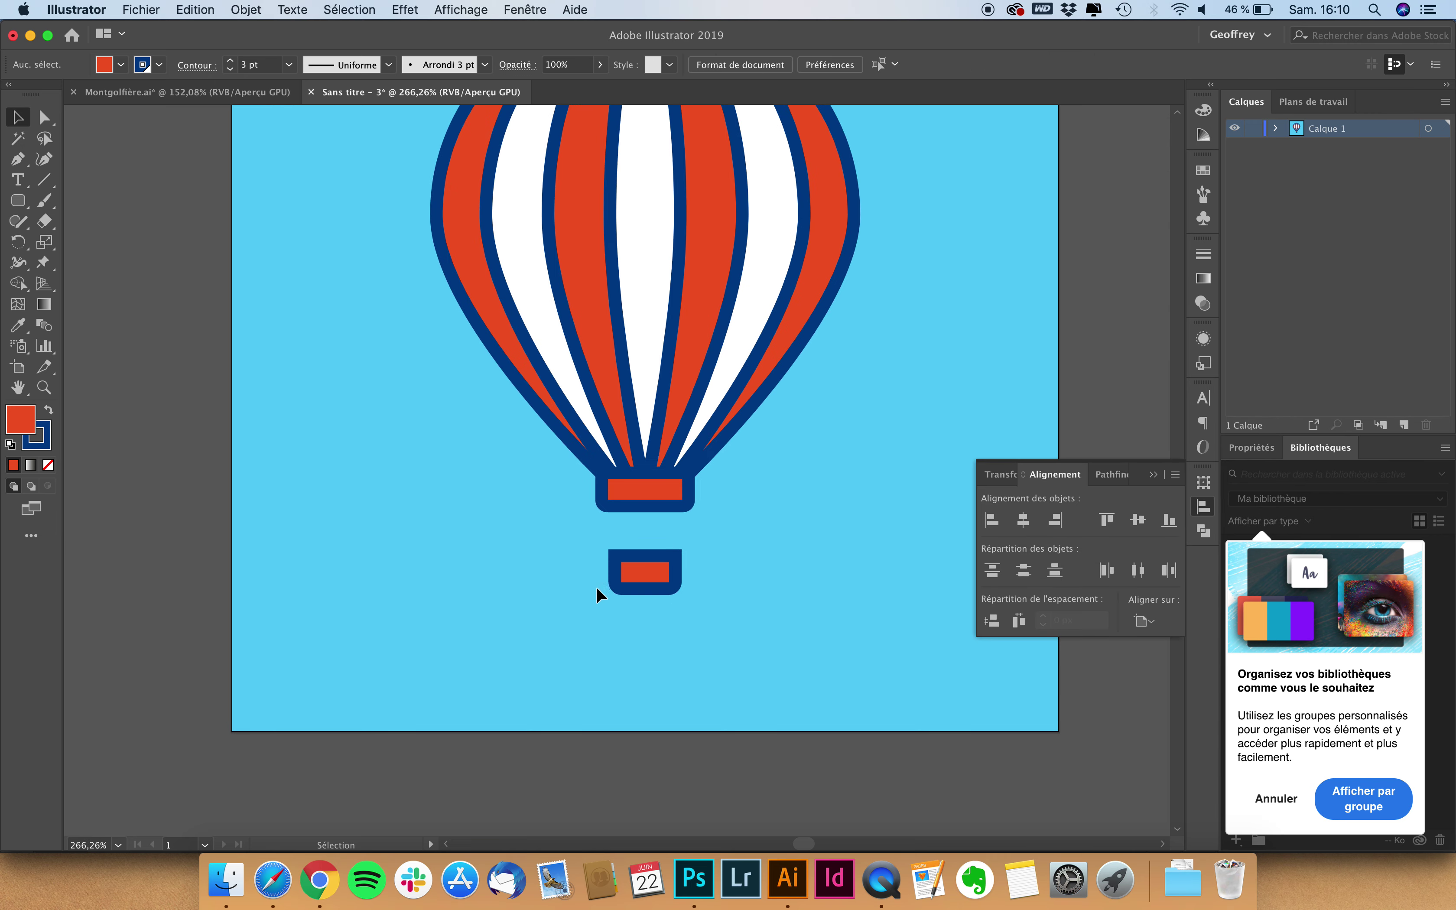
scroll(596, 586, "up", 1)
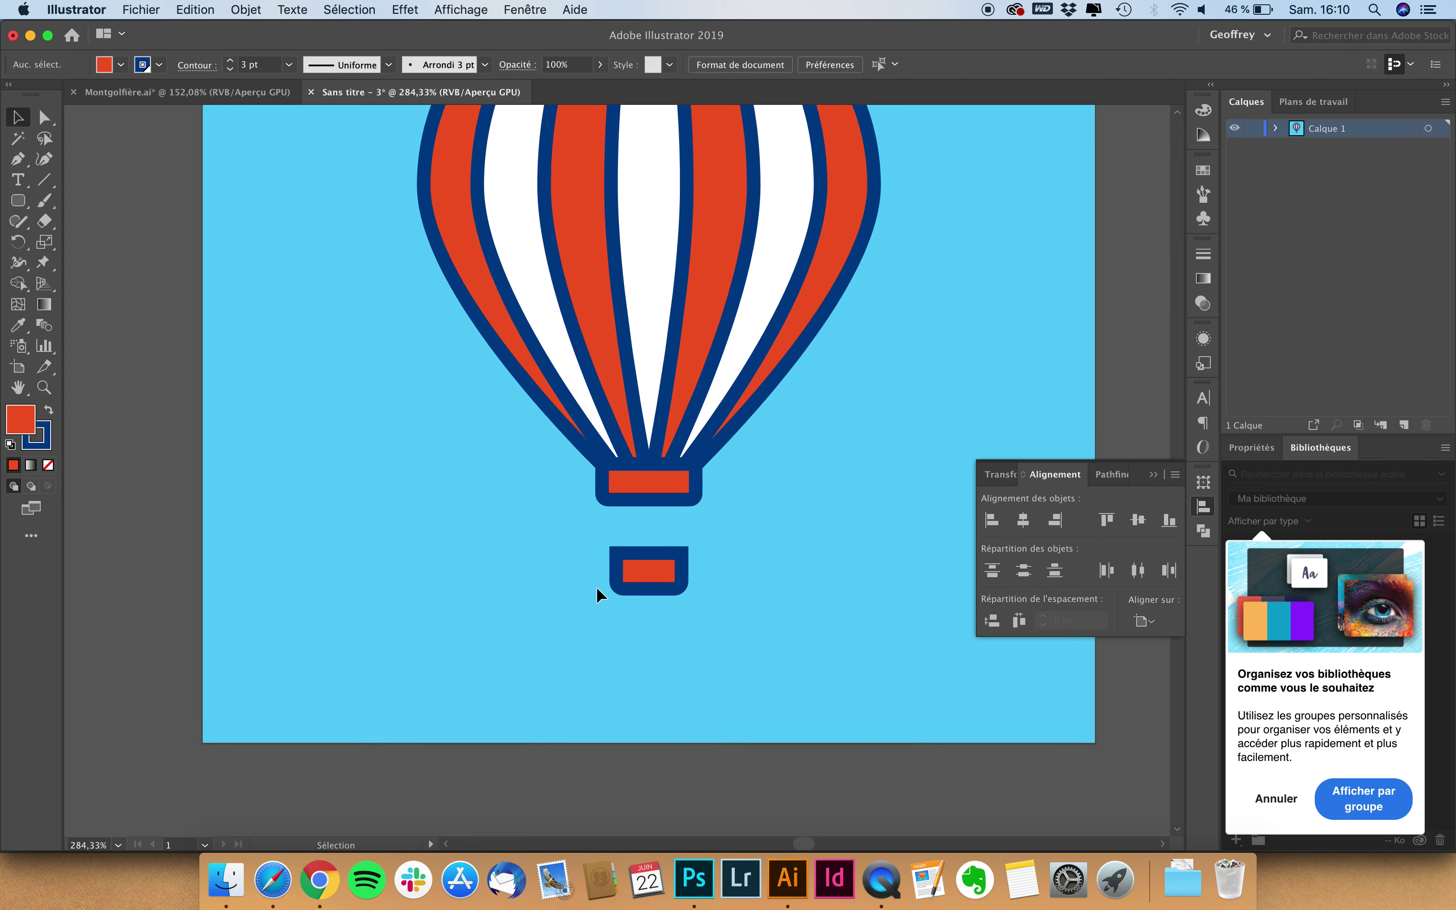
- Check the Montgolfière.ai reference, then nudge the lower basket upward
left_click(194, 95)
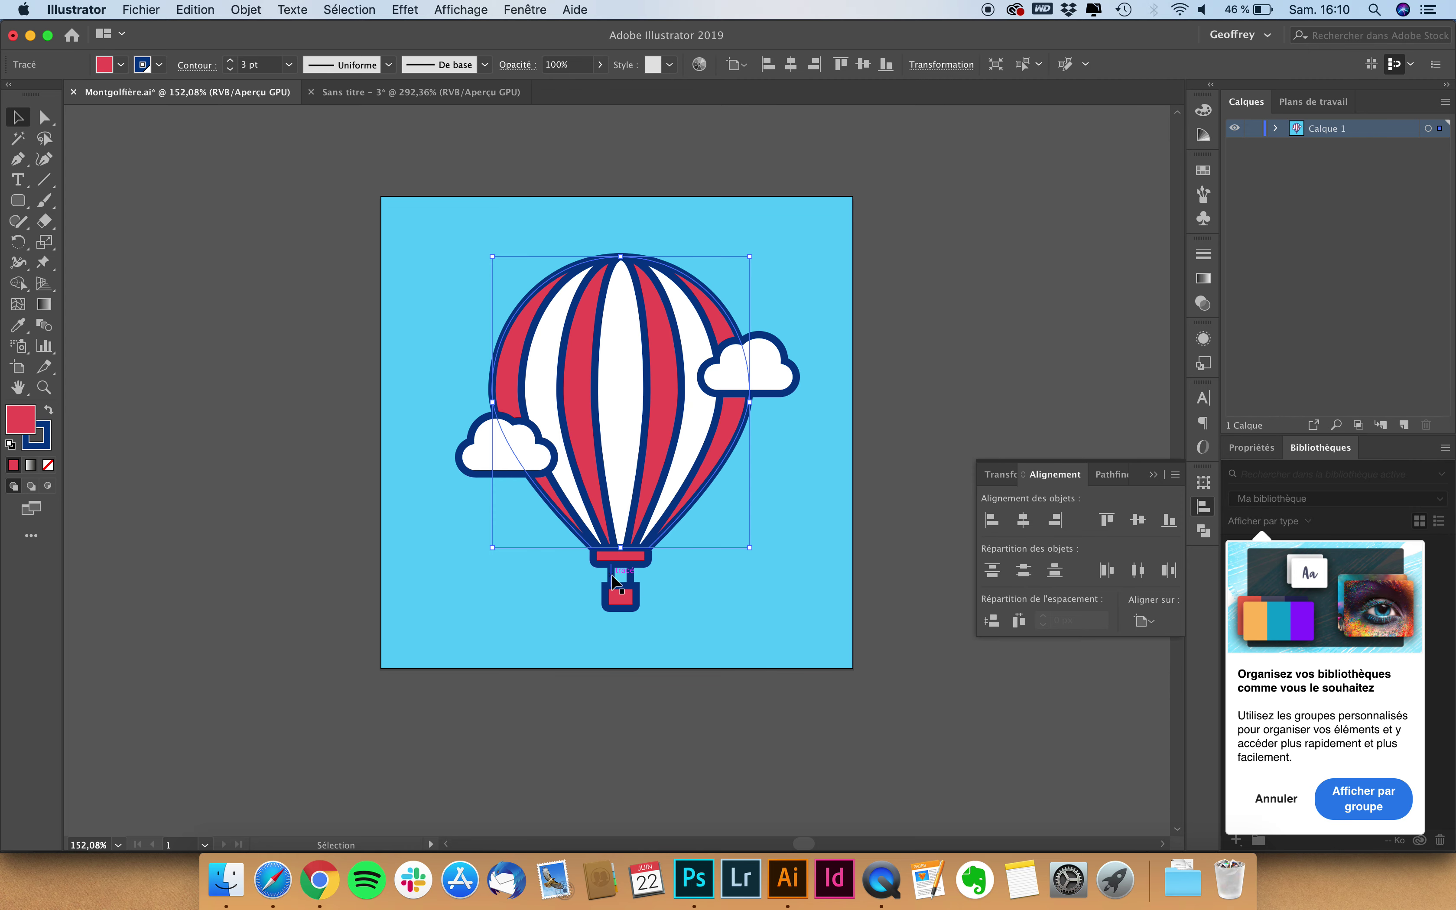
left_click(421, 92)
scroll(626, 431, "up", 4)
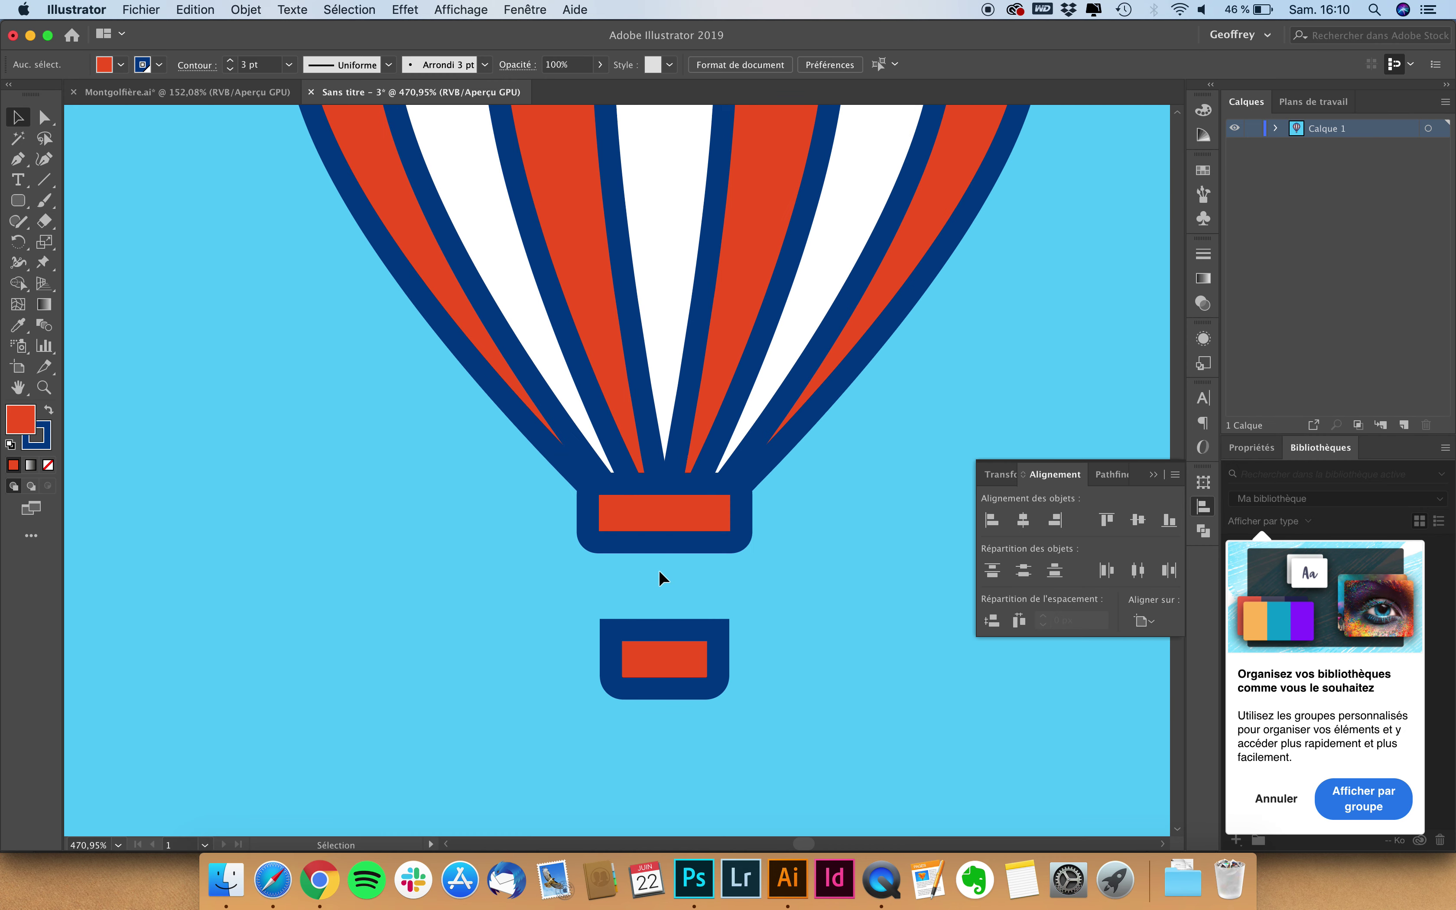
left_click(664, 656)
key("Up")
key("Up")
- Draw a no-fill strut line from the basket's top to the balloon's bottom band
key("Down")
key("Down")
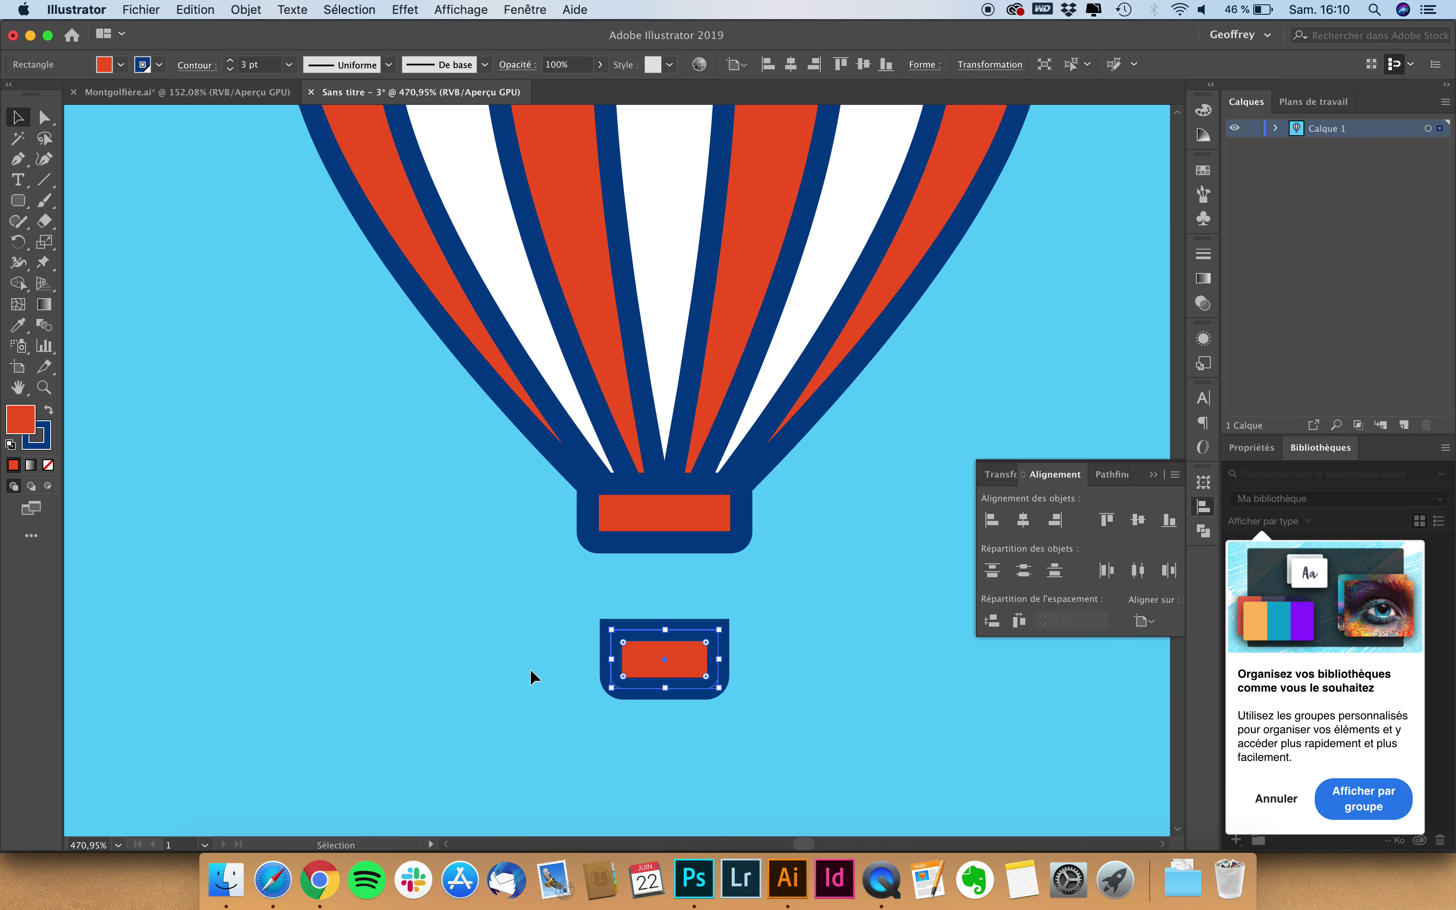
left_click(343, 516)
left_click(19, 160)
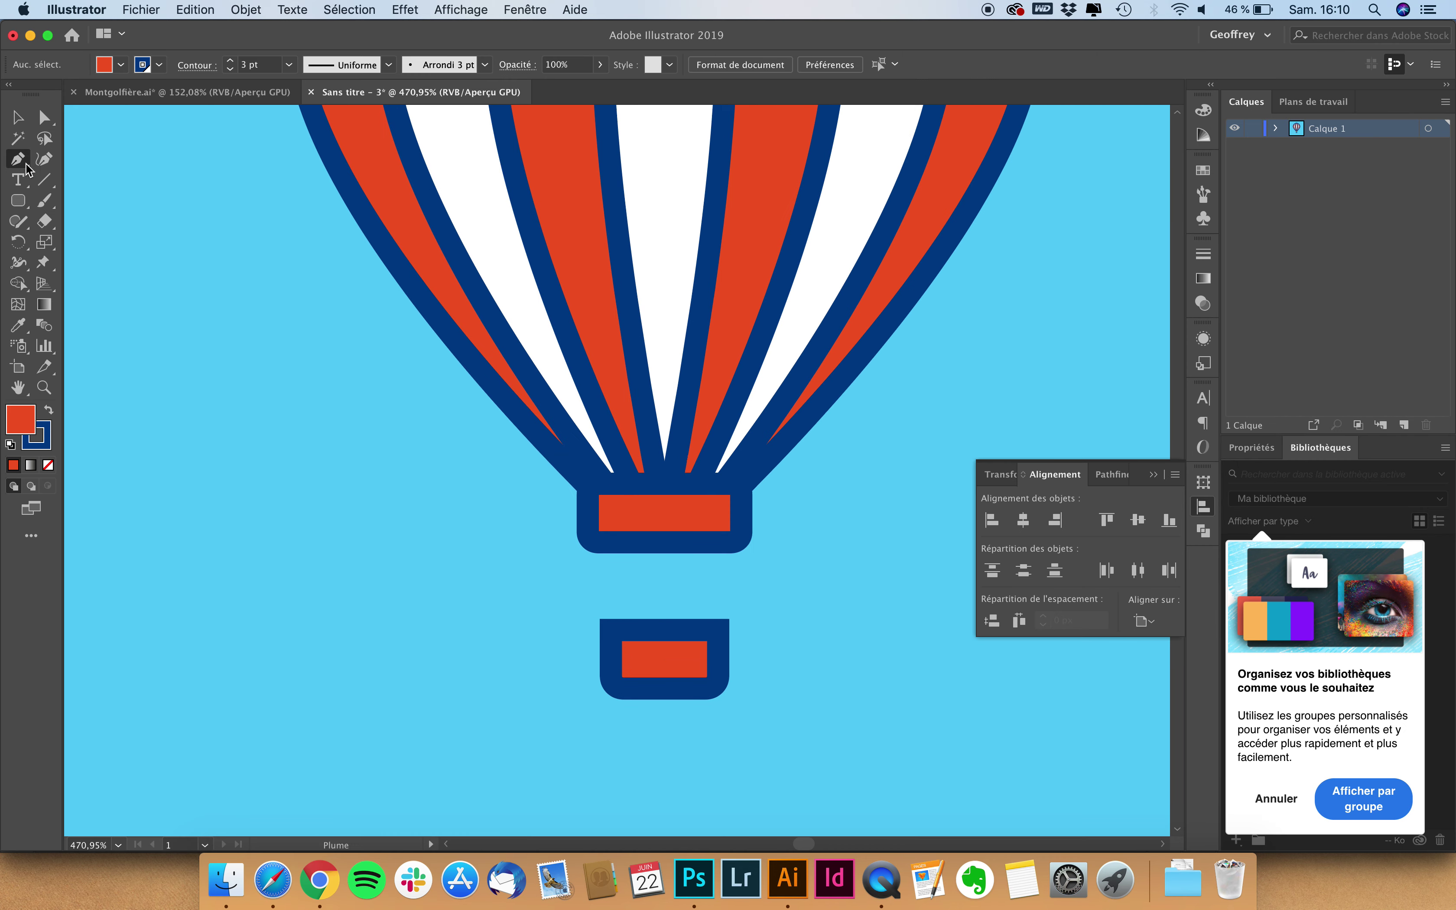
left_click(121, 65)
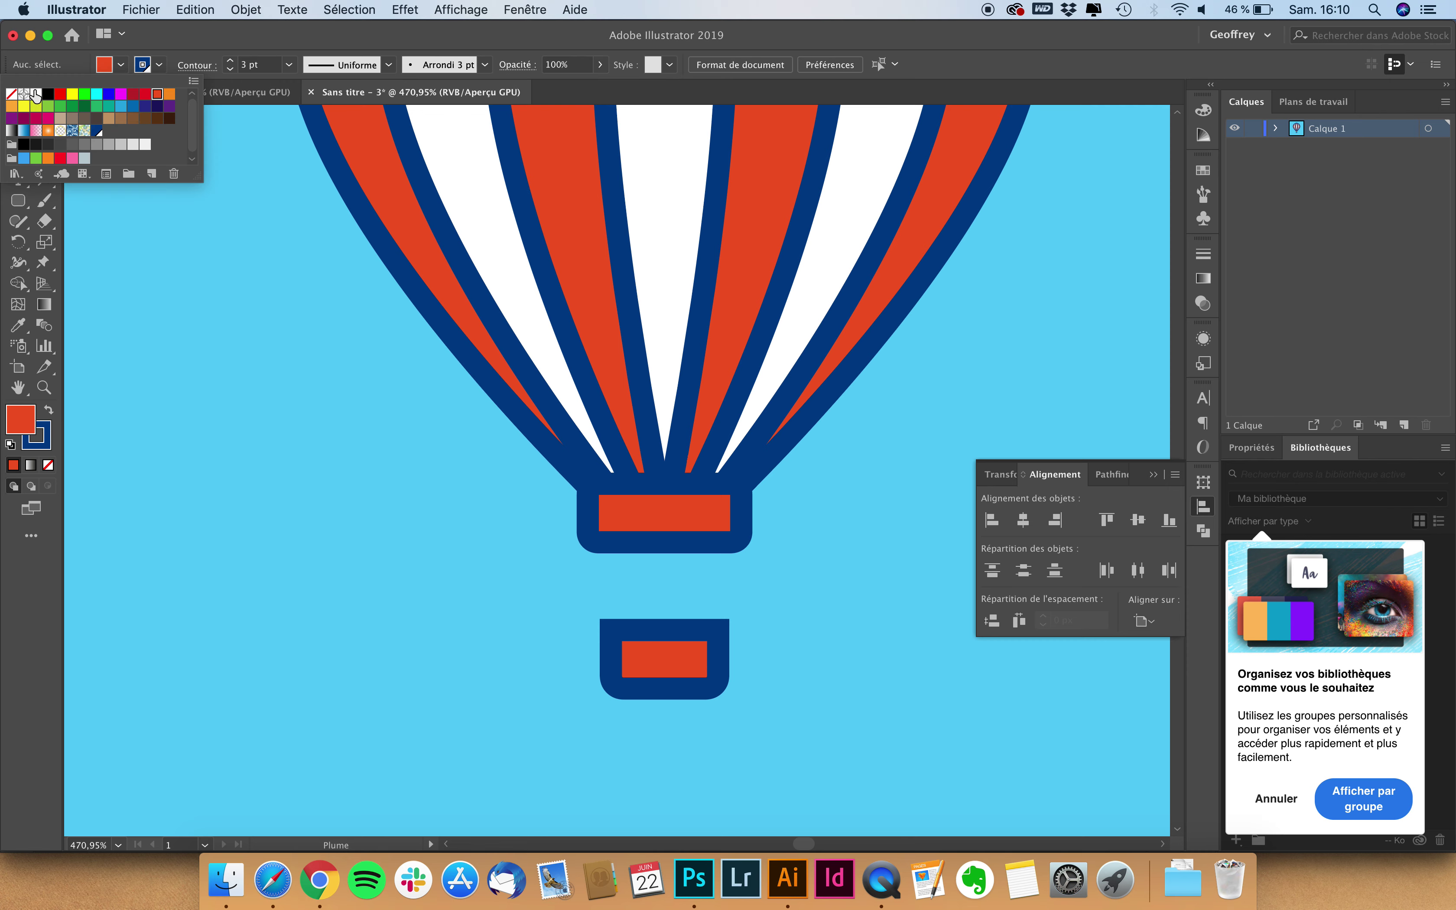
left_click(12, 95)
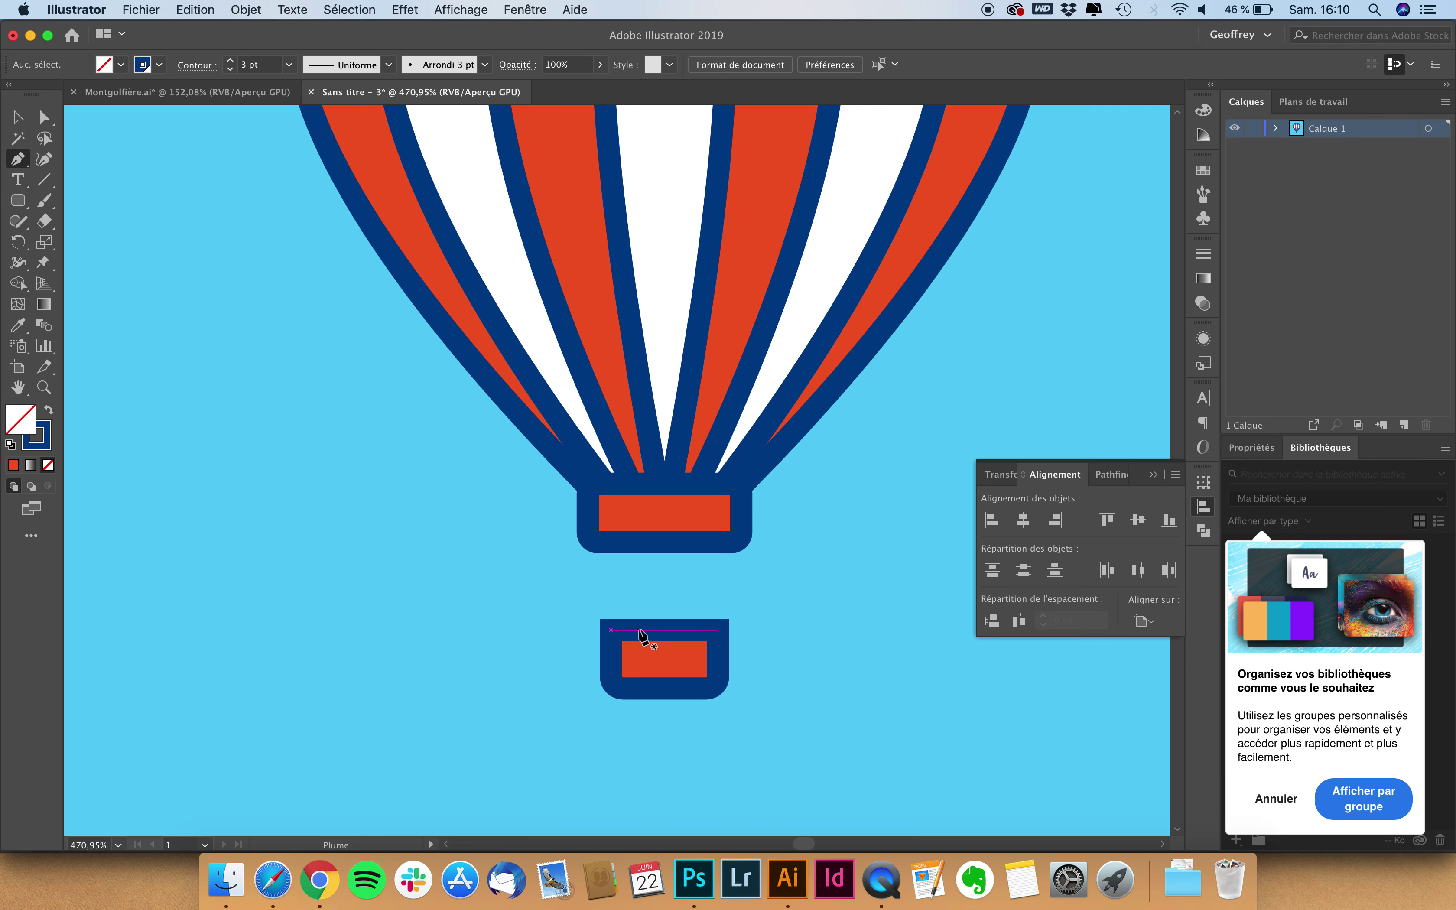
left_click_drag(638, 630, 642, 543)
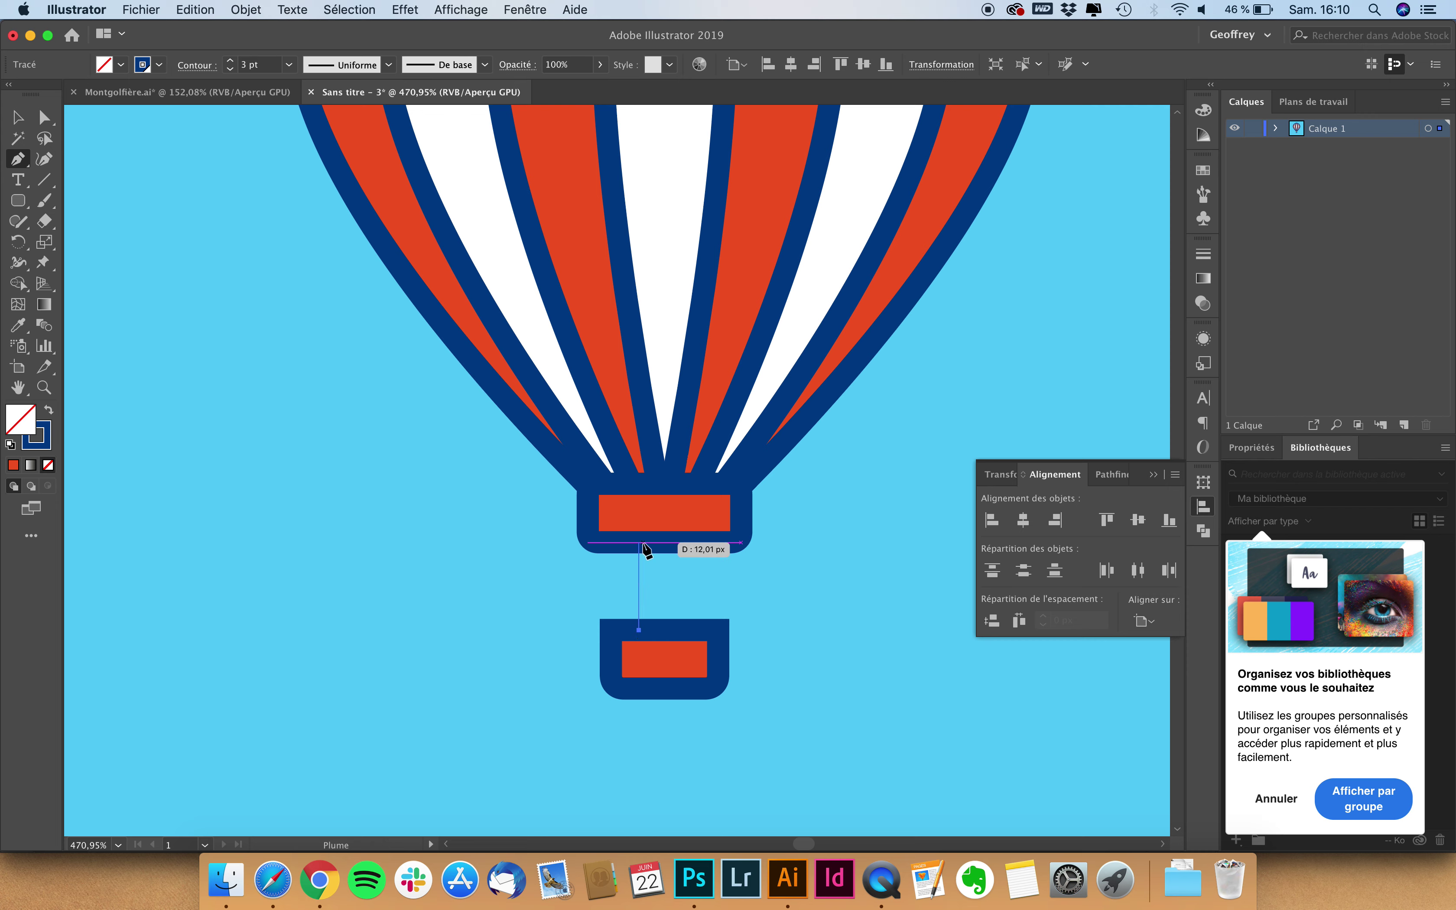
left_click(640, 543)
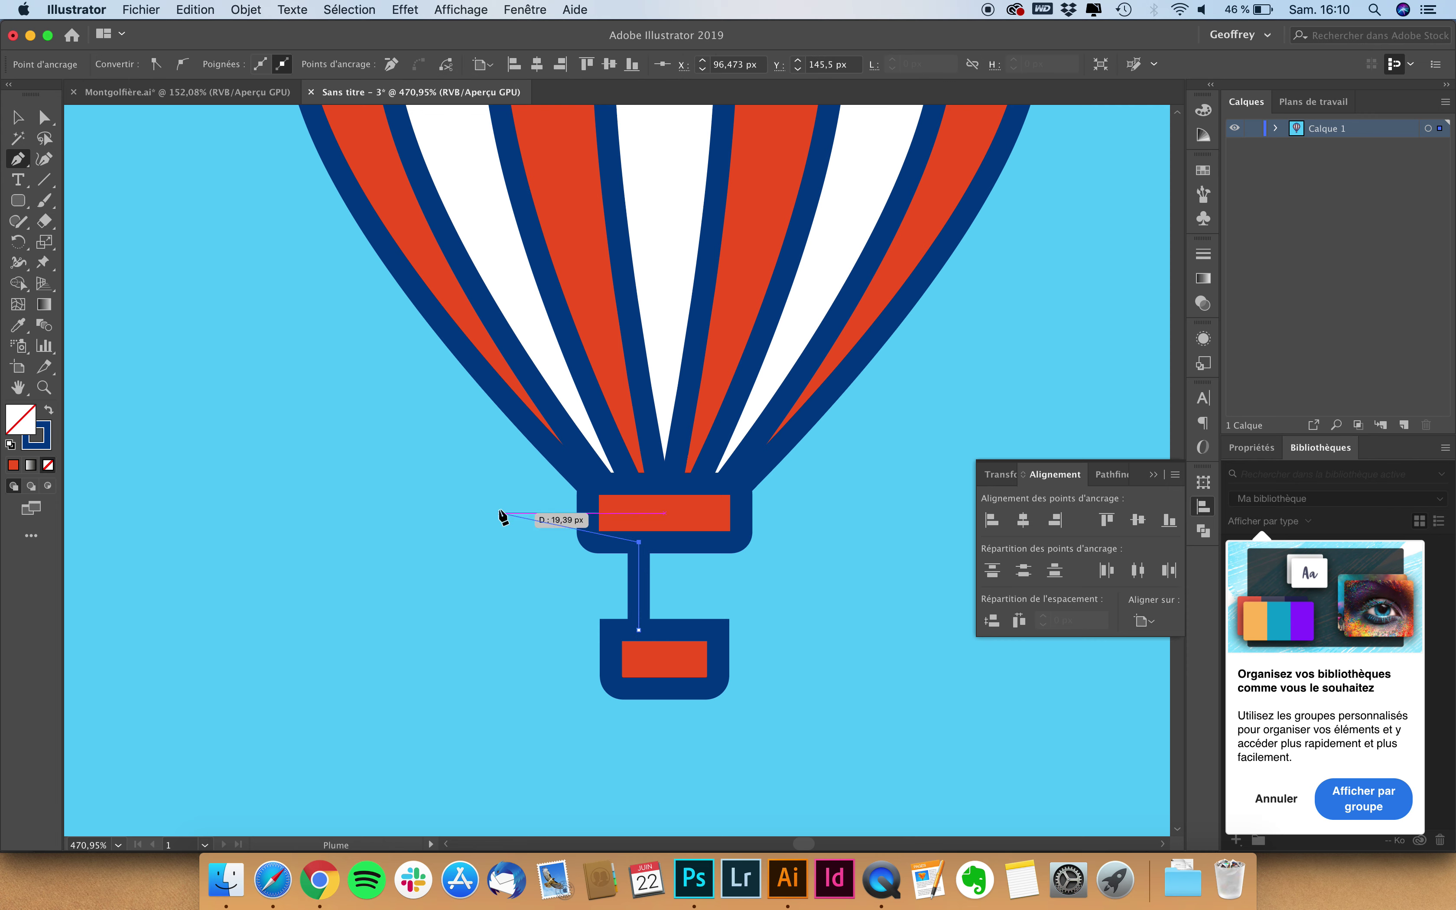
- Duplicate the strut and position the copy toward the basket's right side
left_click(17, 116)
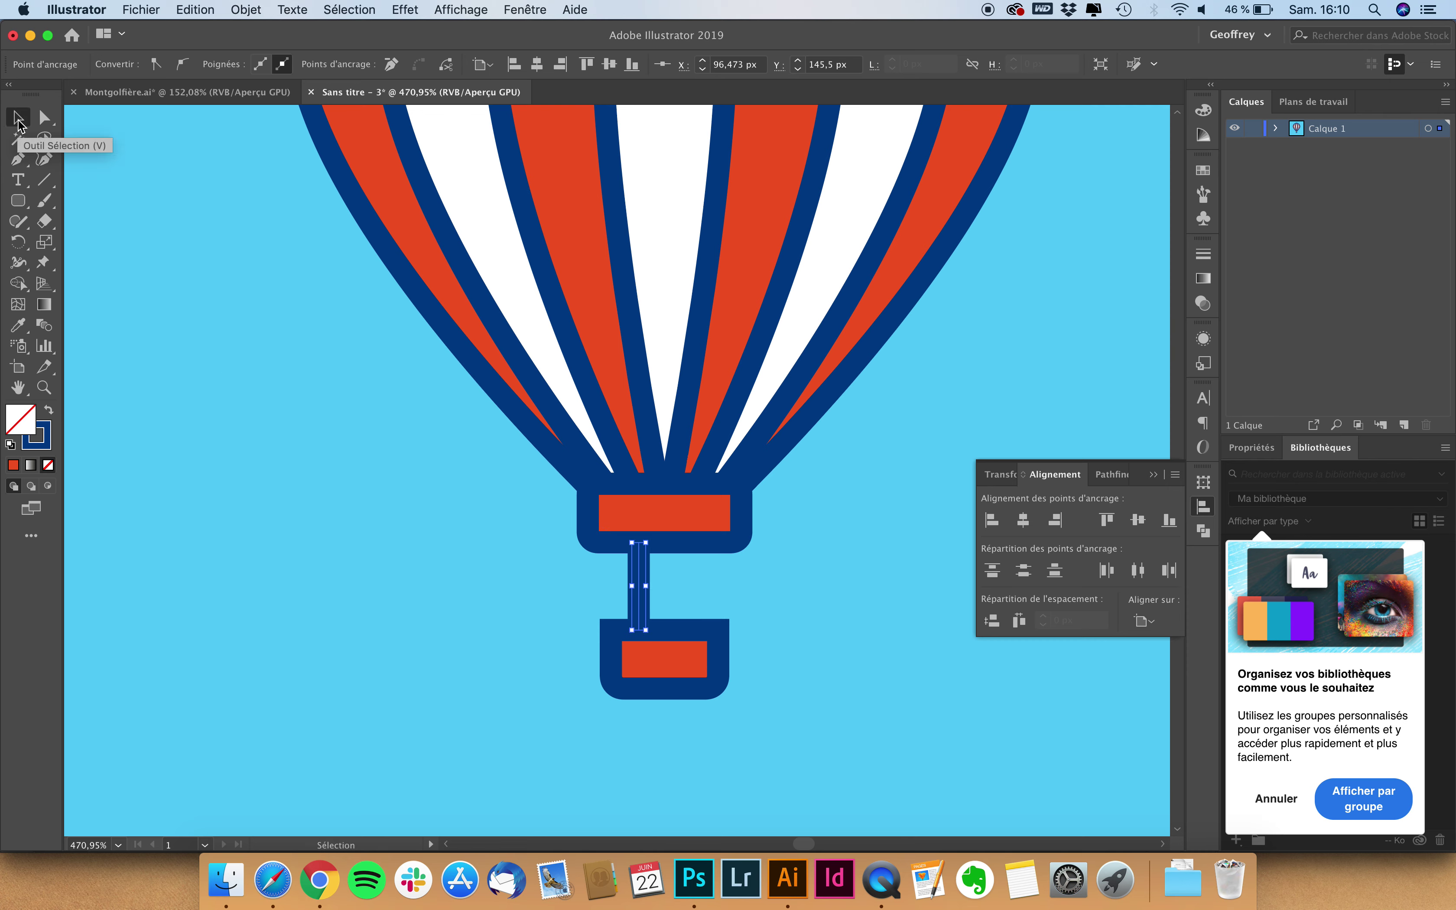
left_click_drag(638, 563, 690, 563)
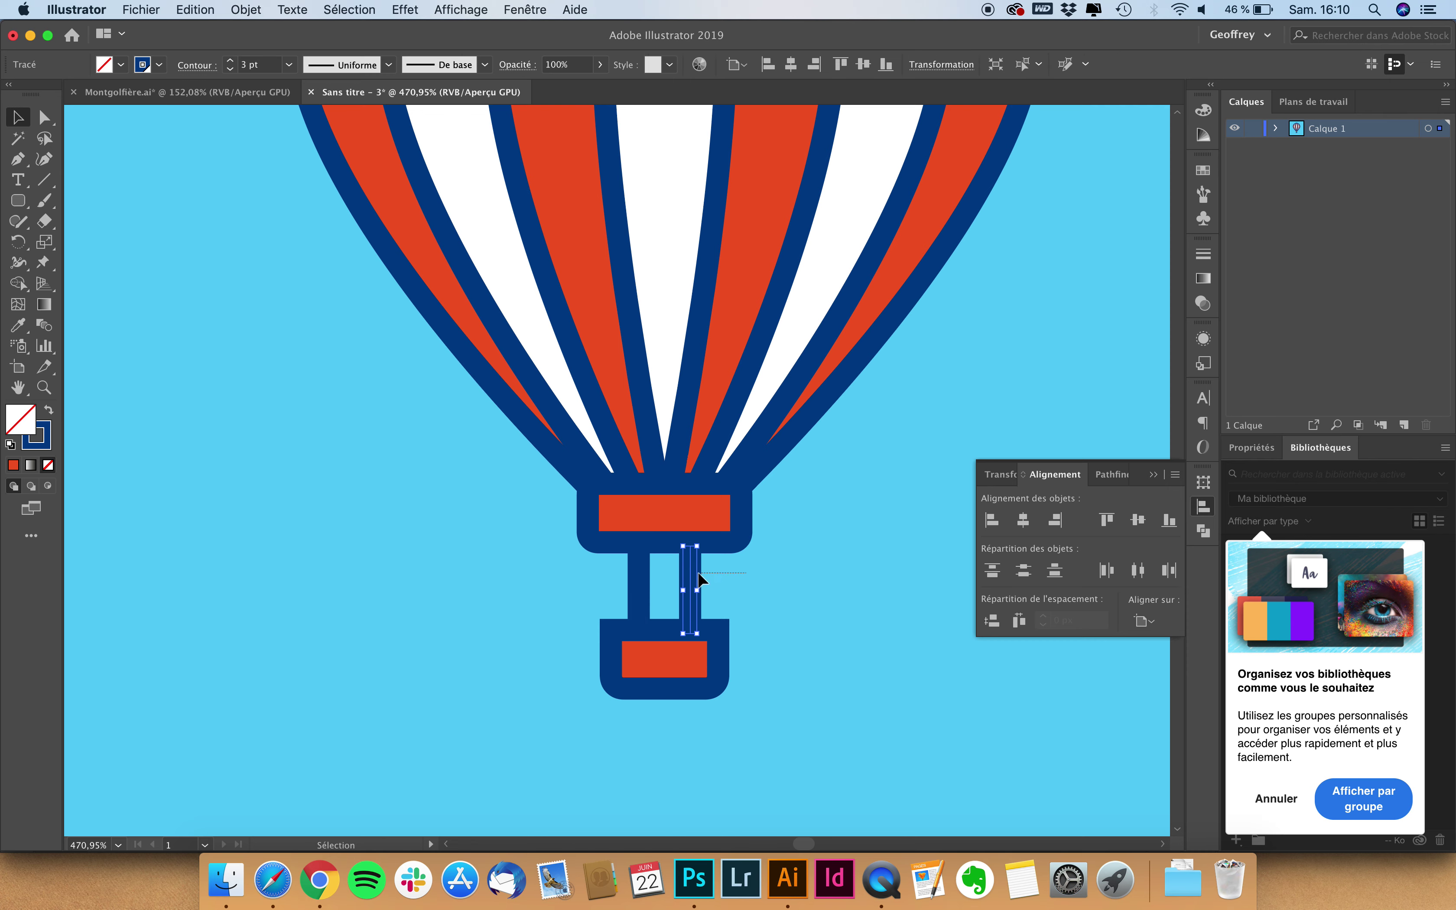
left_click(719, 569)
left_click(695, 588)
left_click_drag(693, 588, 631, 595)
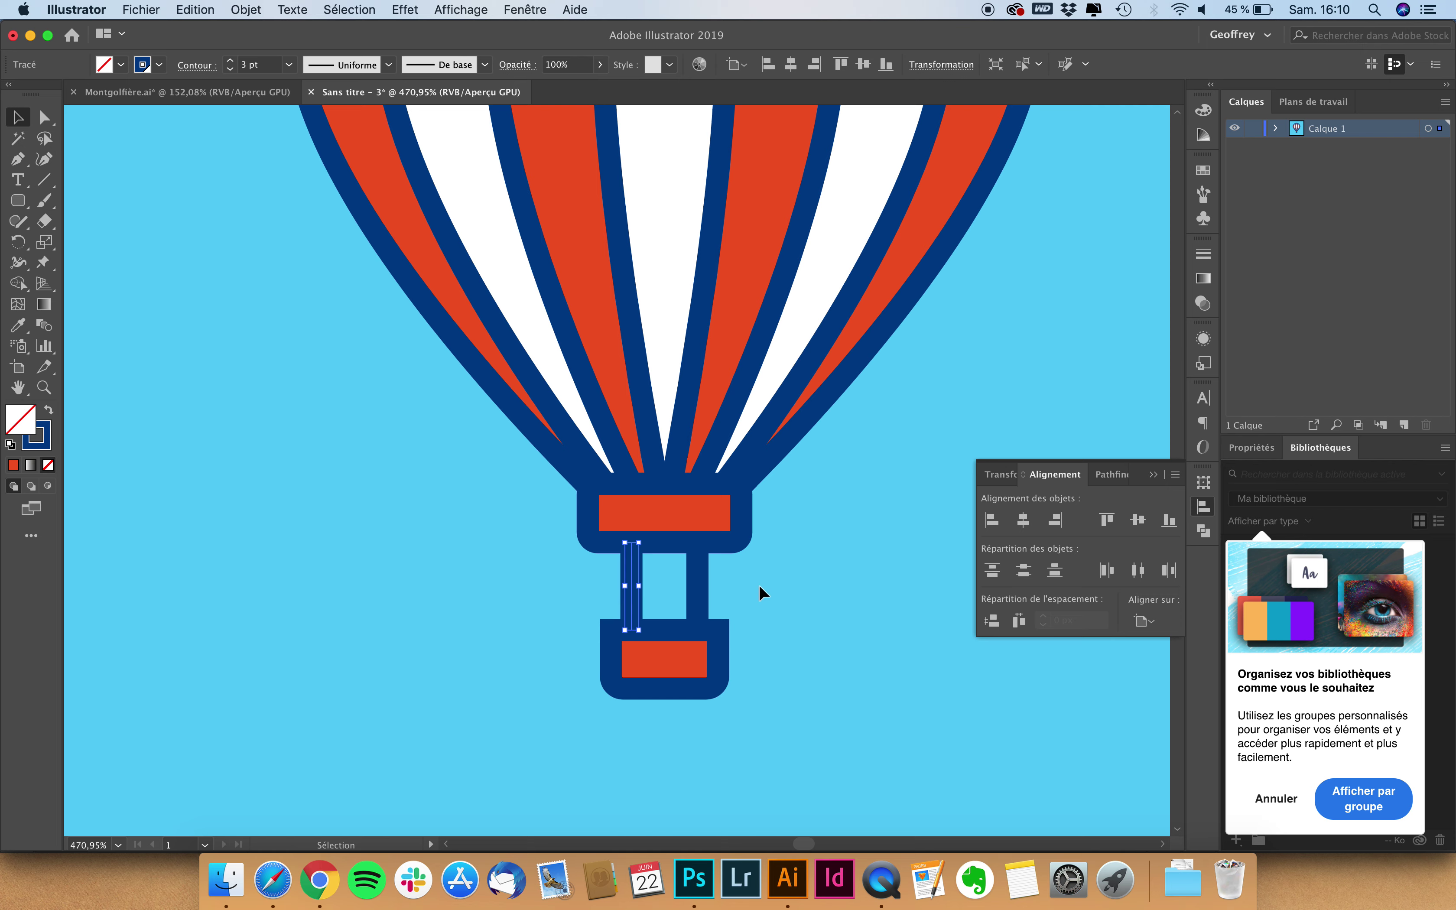
- Group the two struts and align them horizontally to the basket as key object
left_click_drag(760, 574, 539, 593)
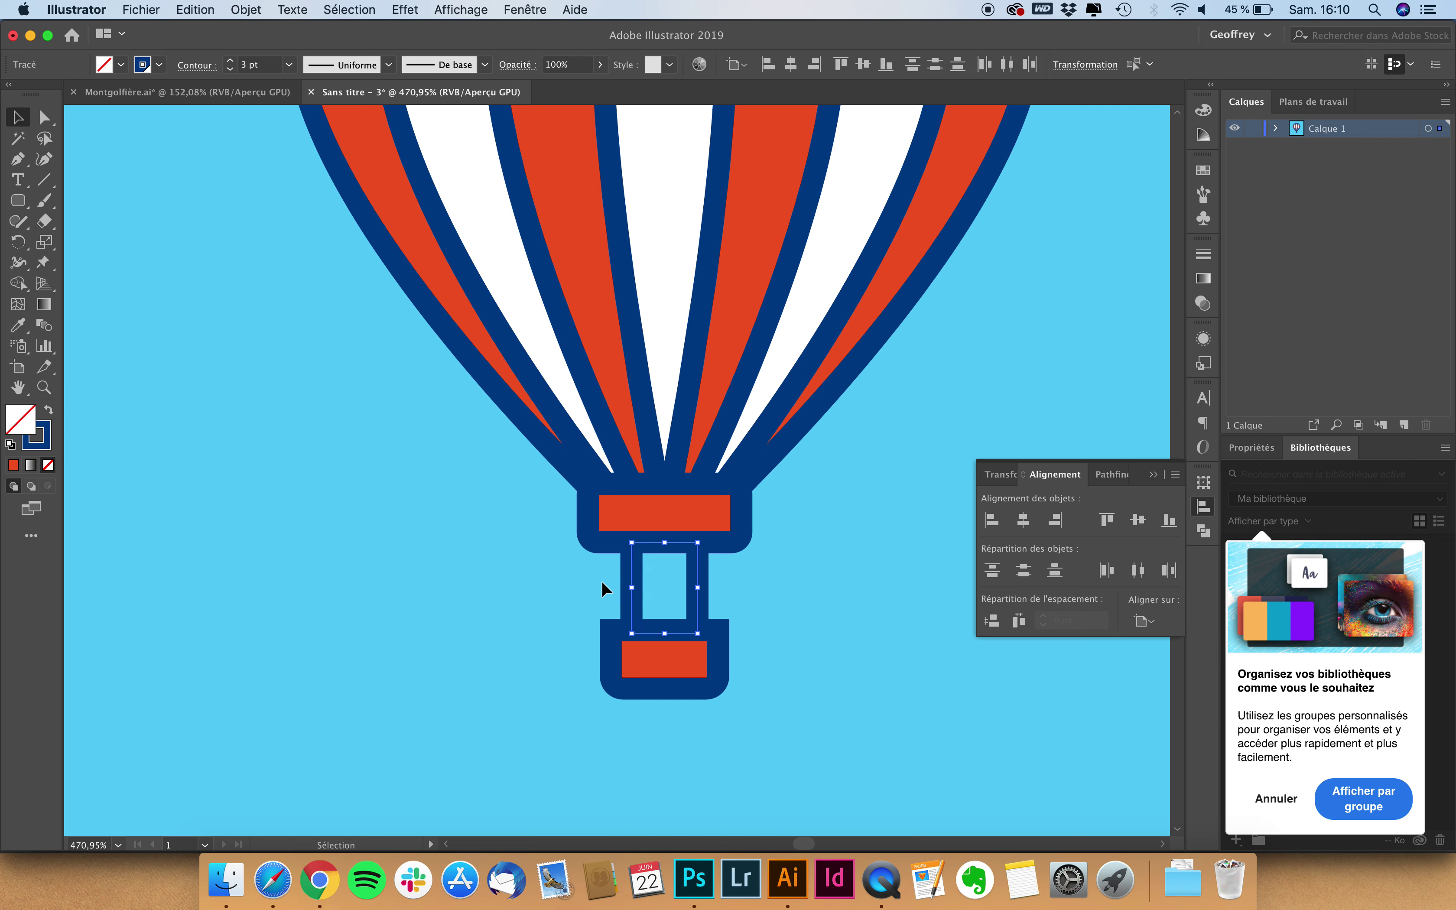
key("super+g")
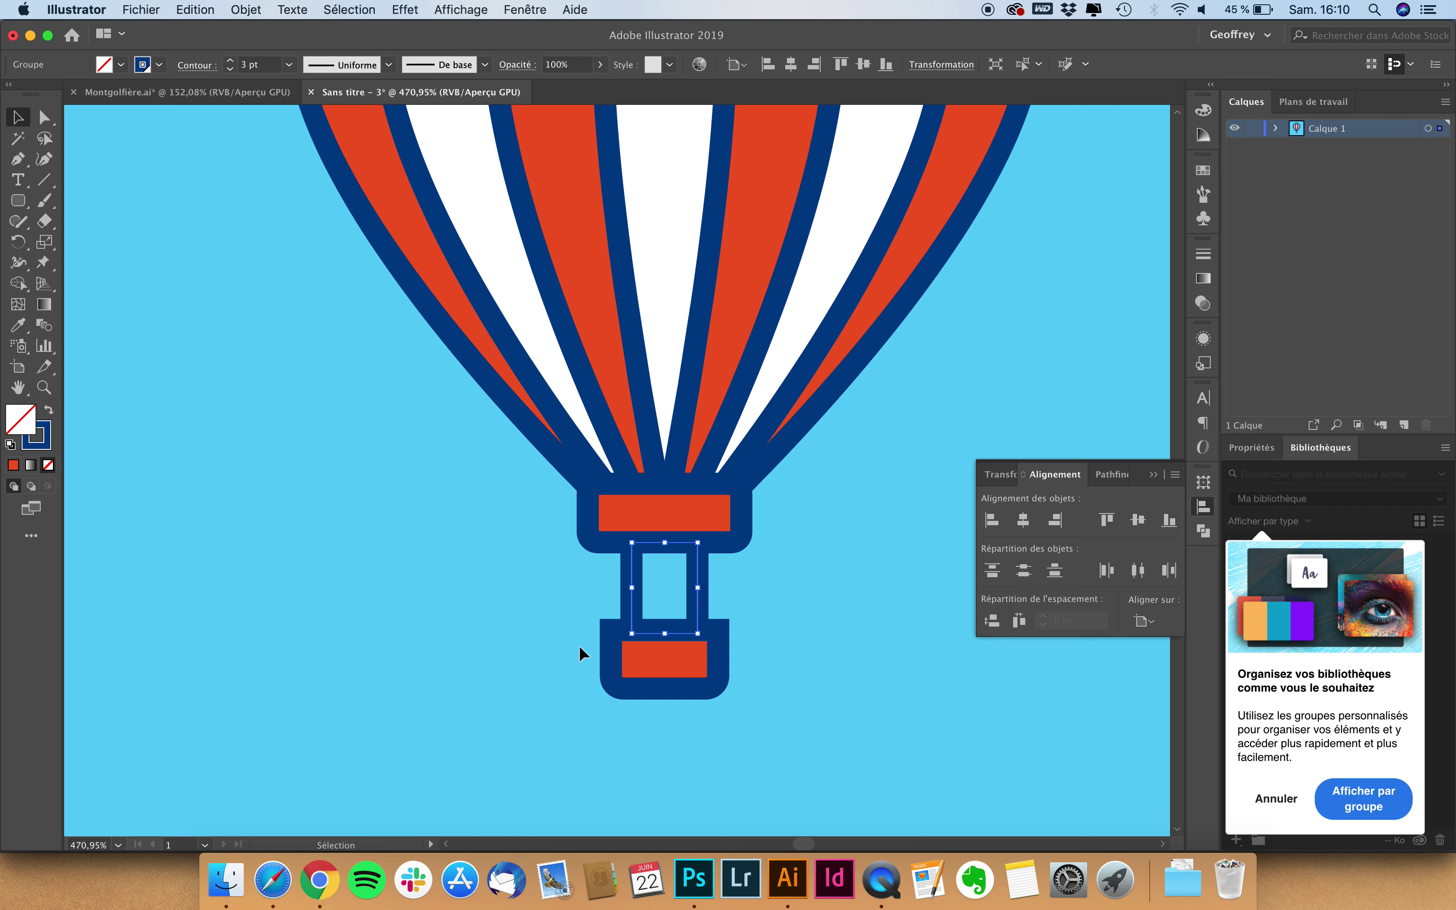
left_click(722, 667, "shift")
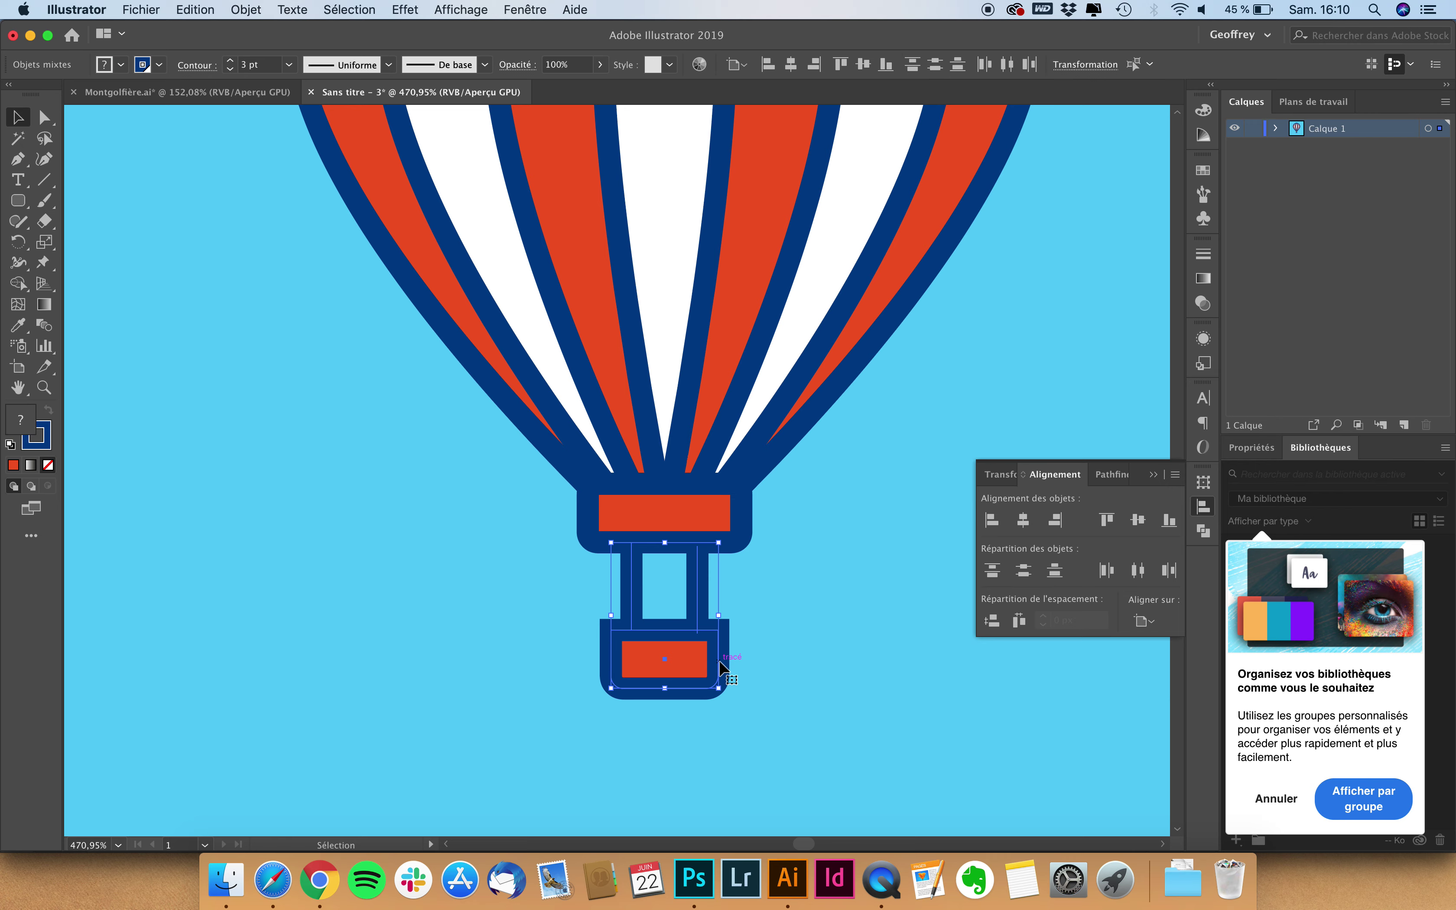
left_click(722, 667)
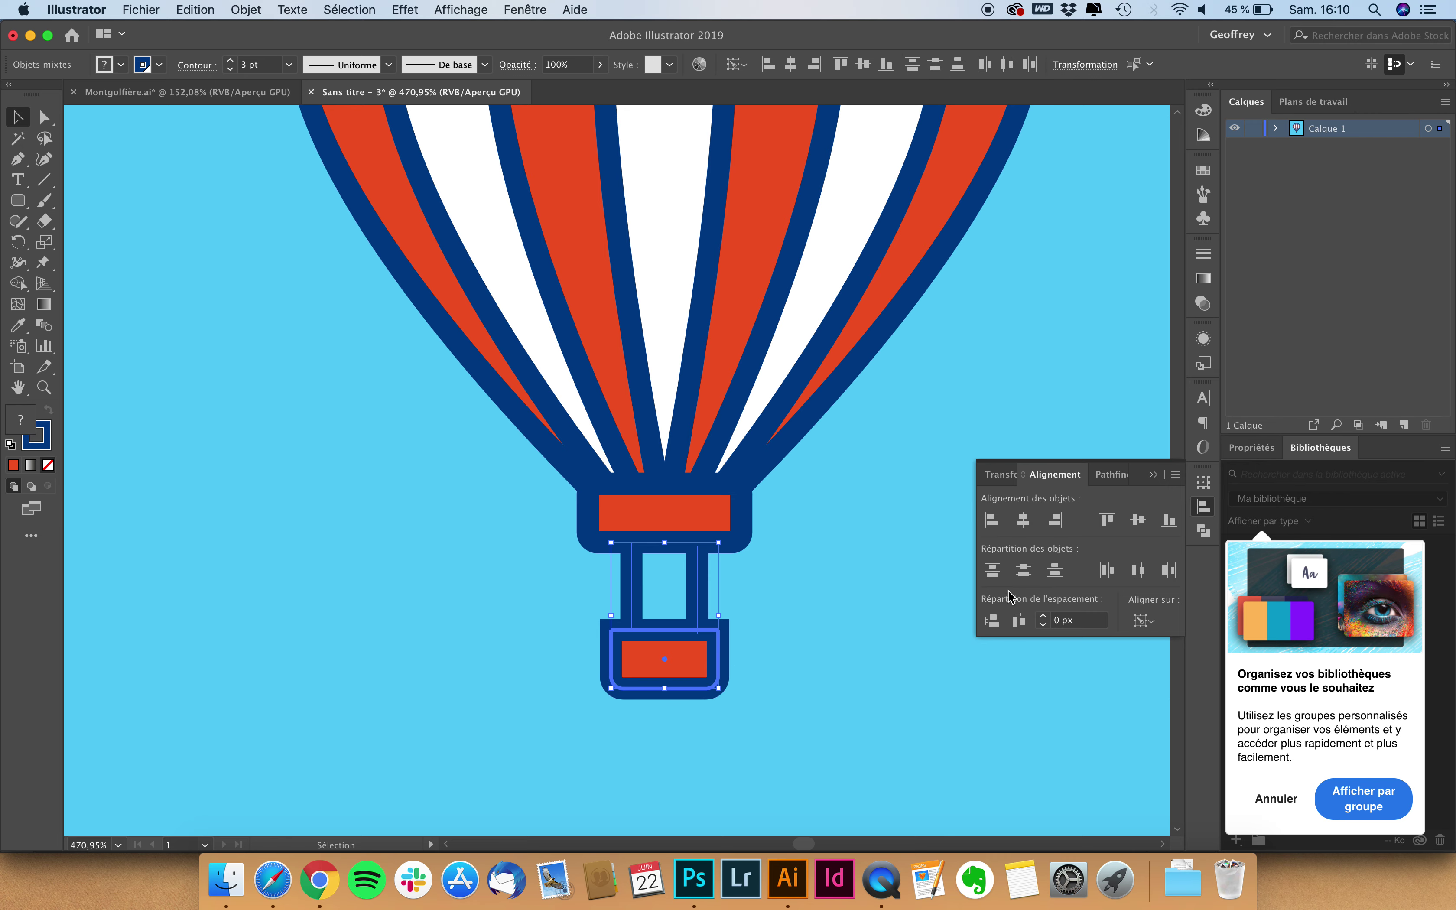
left_click(837, 628)
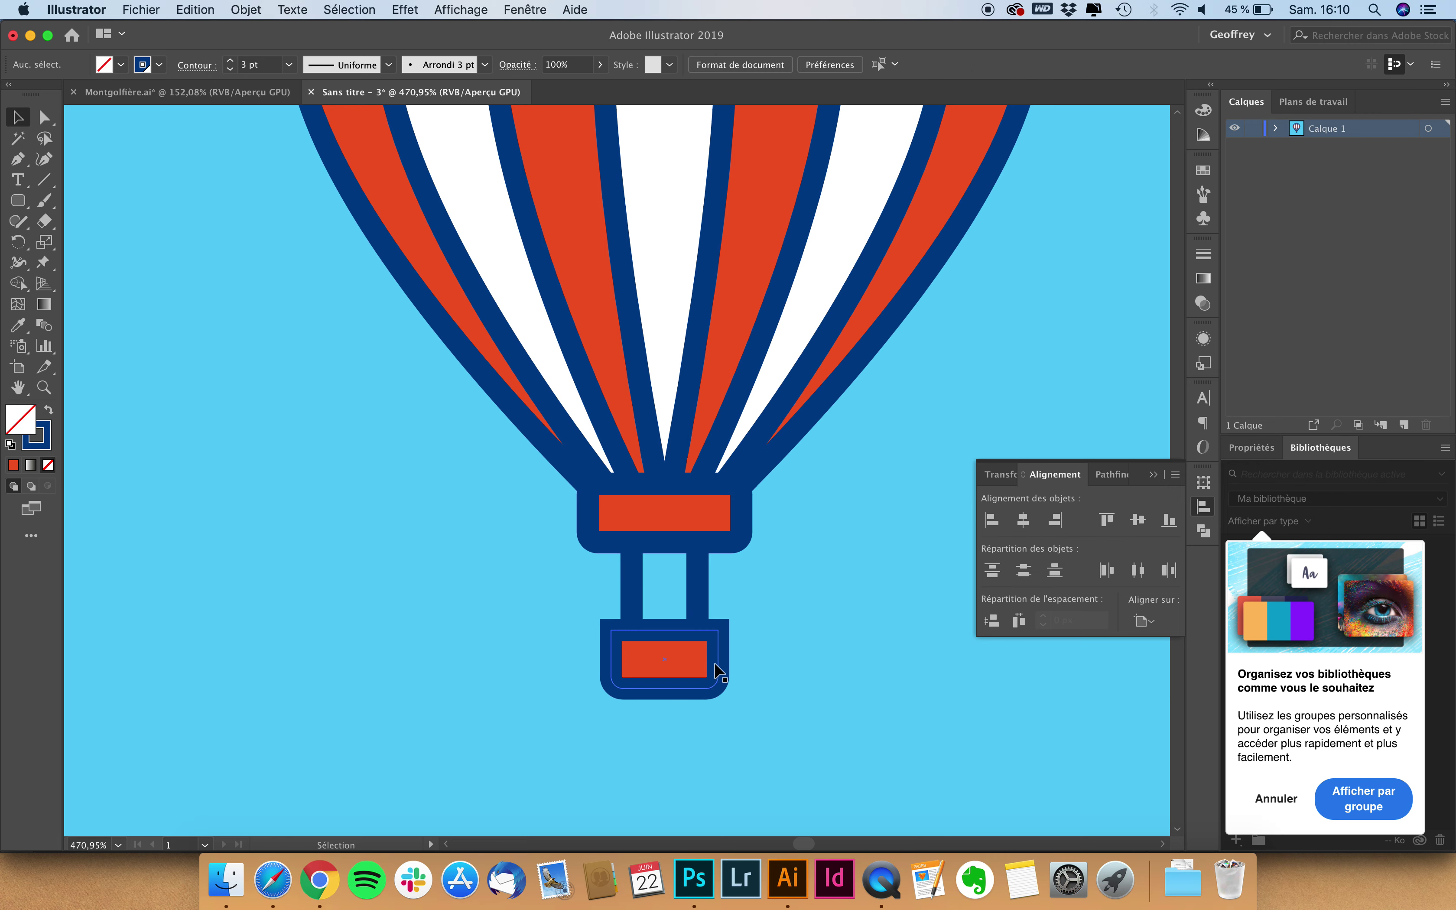
key("super+0")
scroll(762, 695, "down", 2)
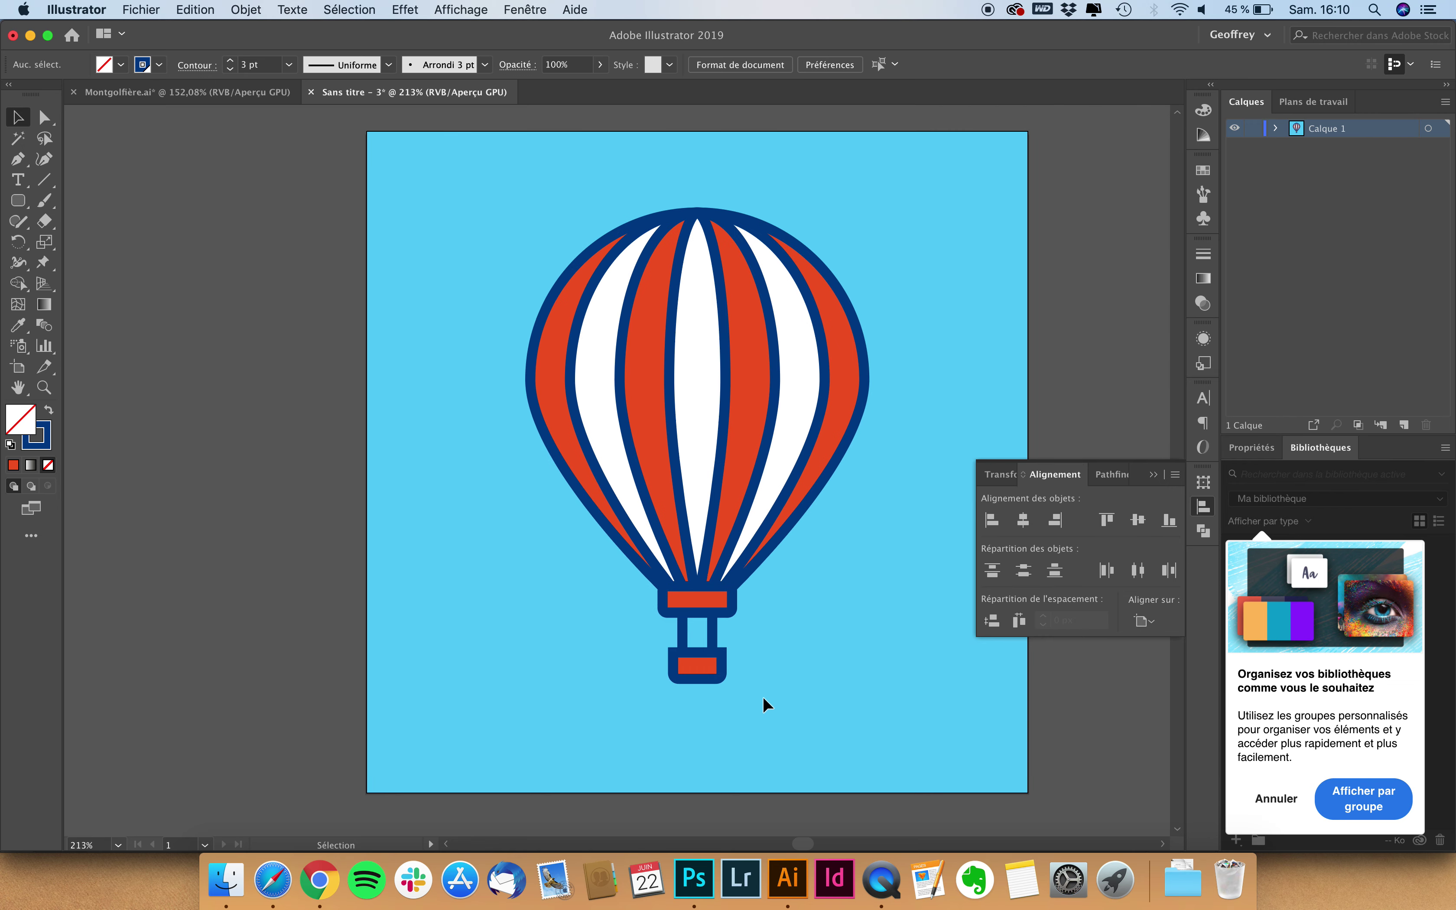
- Compare against the finished Montgolfière.ai balloon, then return to the untitled working document
left_click(245, 90)
left_click(394, 102)
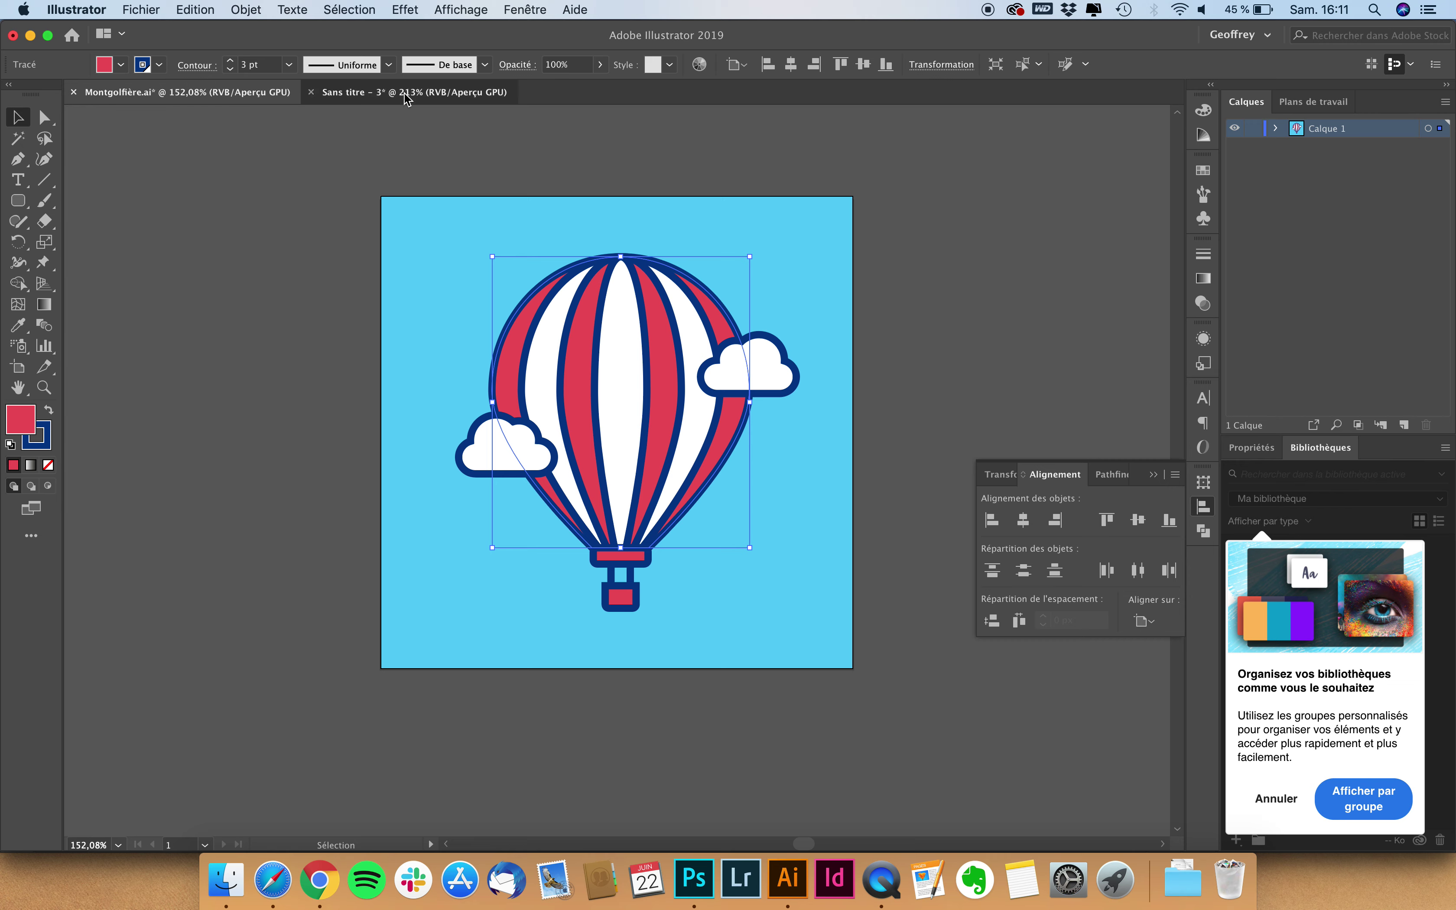
scroll(734, 548, "up", 5)
scroll(713, 598, "up", 3)
- Make the basket rectangle taller and widen it on both sides
left_click(689, 608)
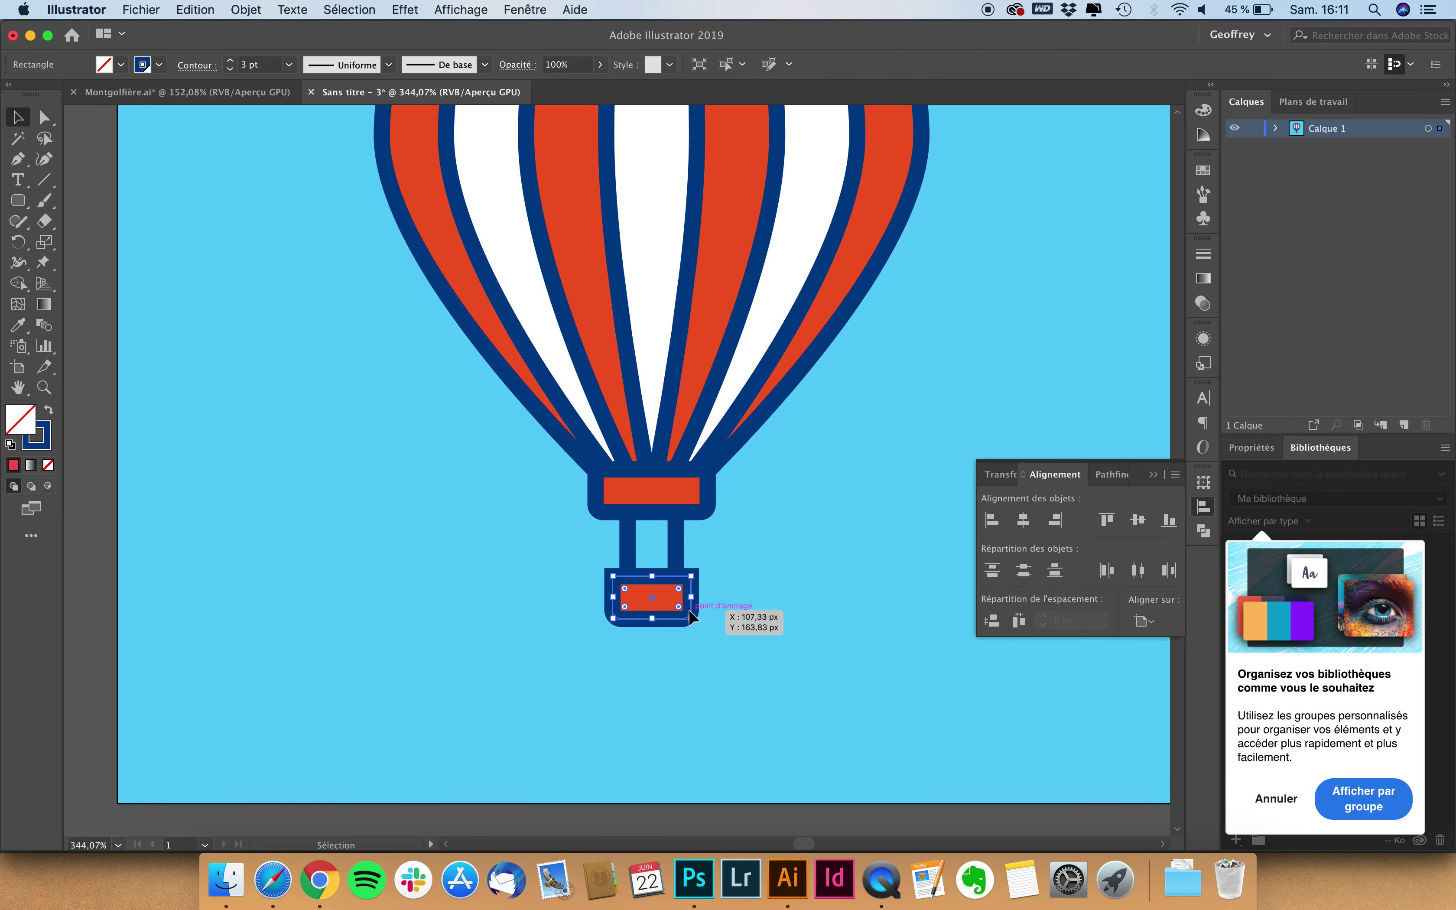
scroll(689, 609, "up", 5)
left_click_drag(600, 631, 602, 656)
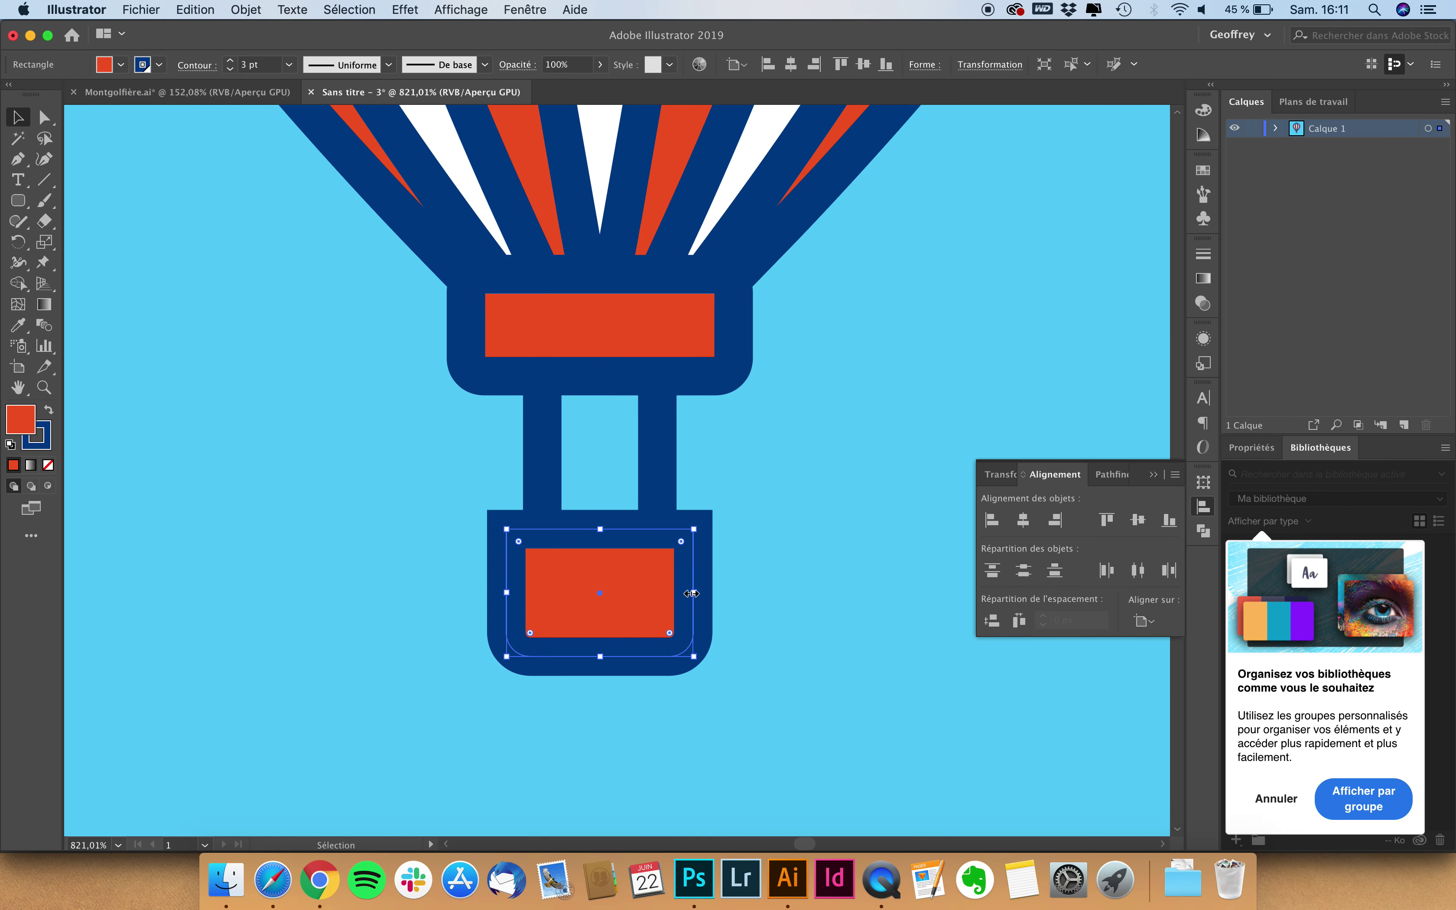
left_click_drag(693, 592, 722, 596)
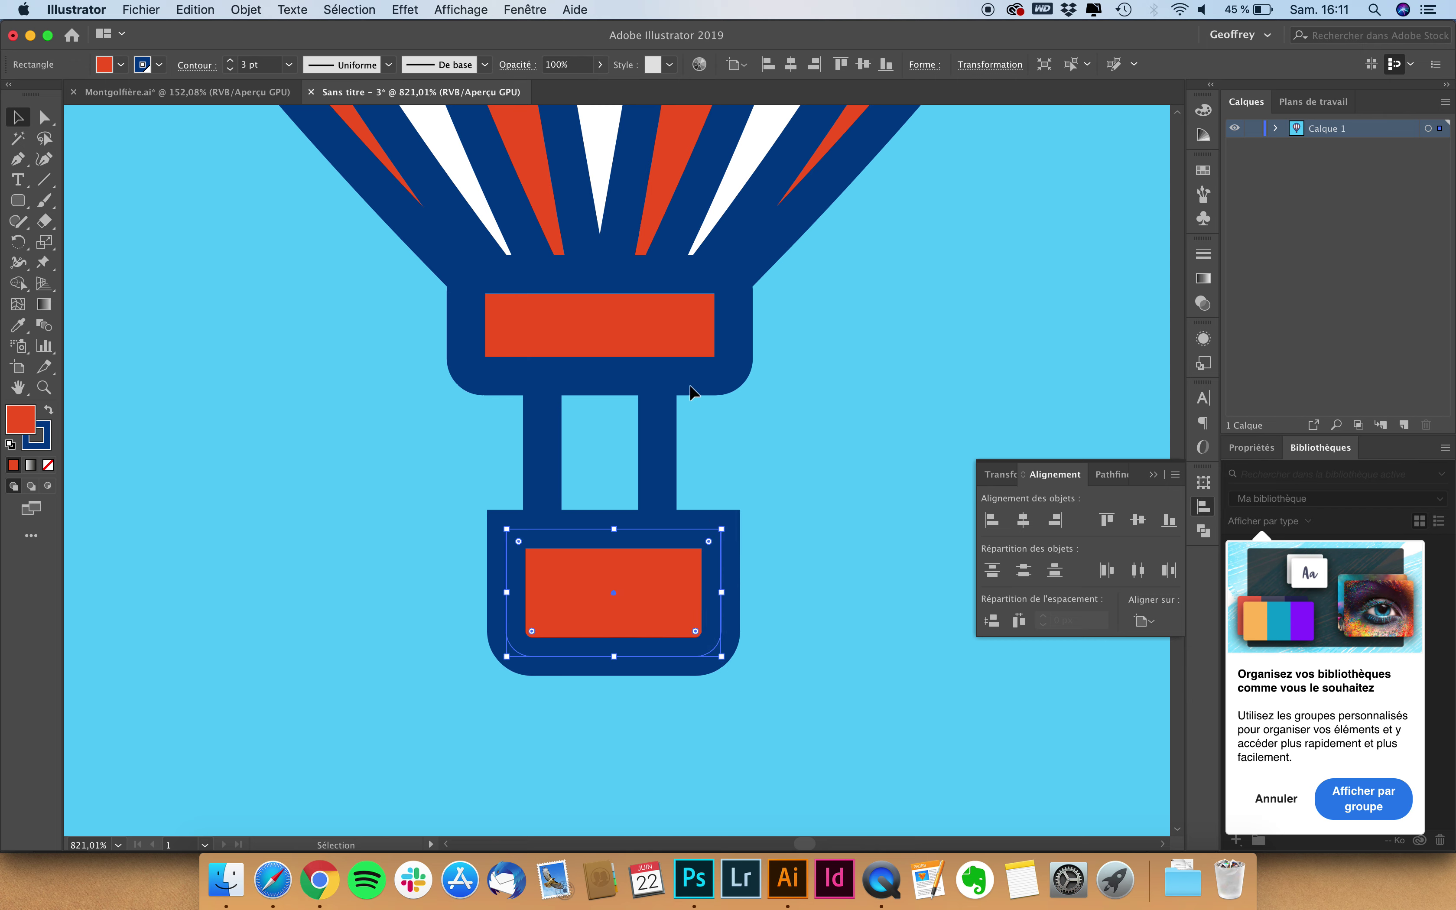
left_click(733, 378)
left_click(724, 593)
mouse_move(721, 593)
left_mouse_down()
mouse_move(695, 592)
mouse_move(722, 593)
left_mouse_up()
left_click_drag(513, 597, 485, 596)
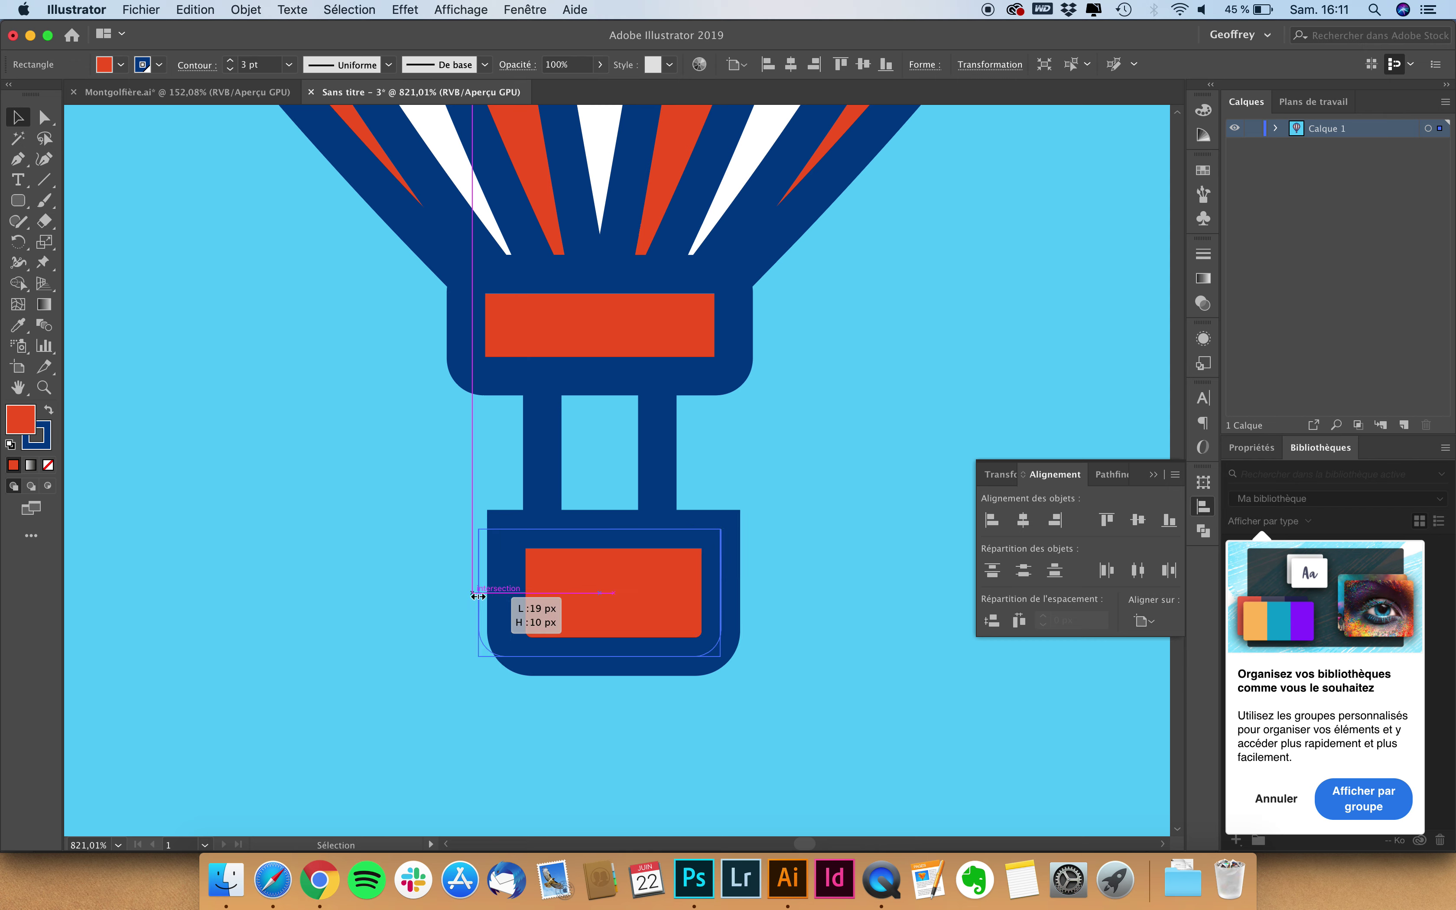
left_click(405, 604)
- Shorten the connector struts and move the basket up to meet them
scroll(404, 599, "down", 5)
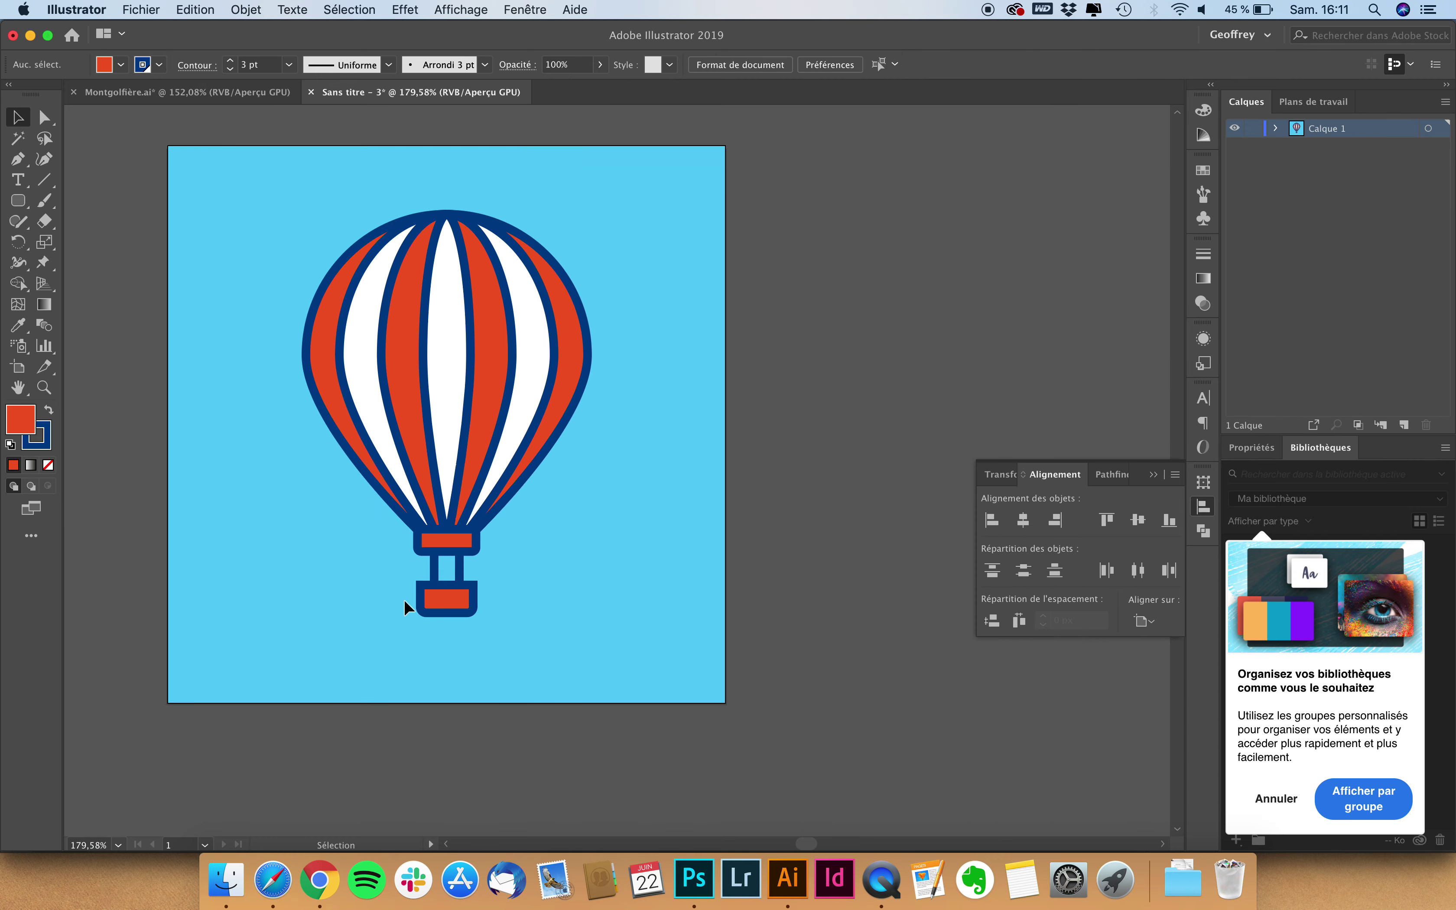
scroll(404, 598, "up", 3)
left_click(548, 541)
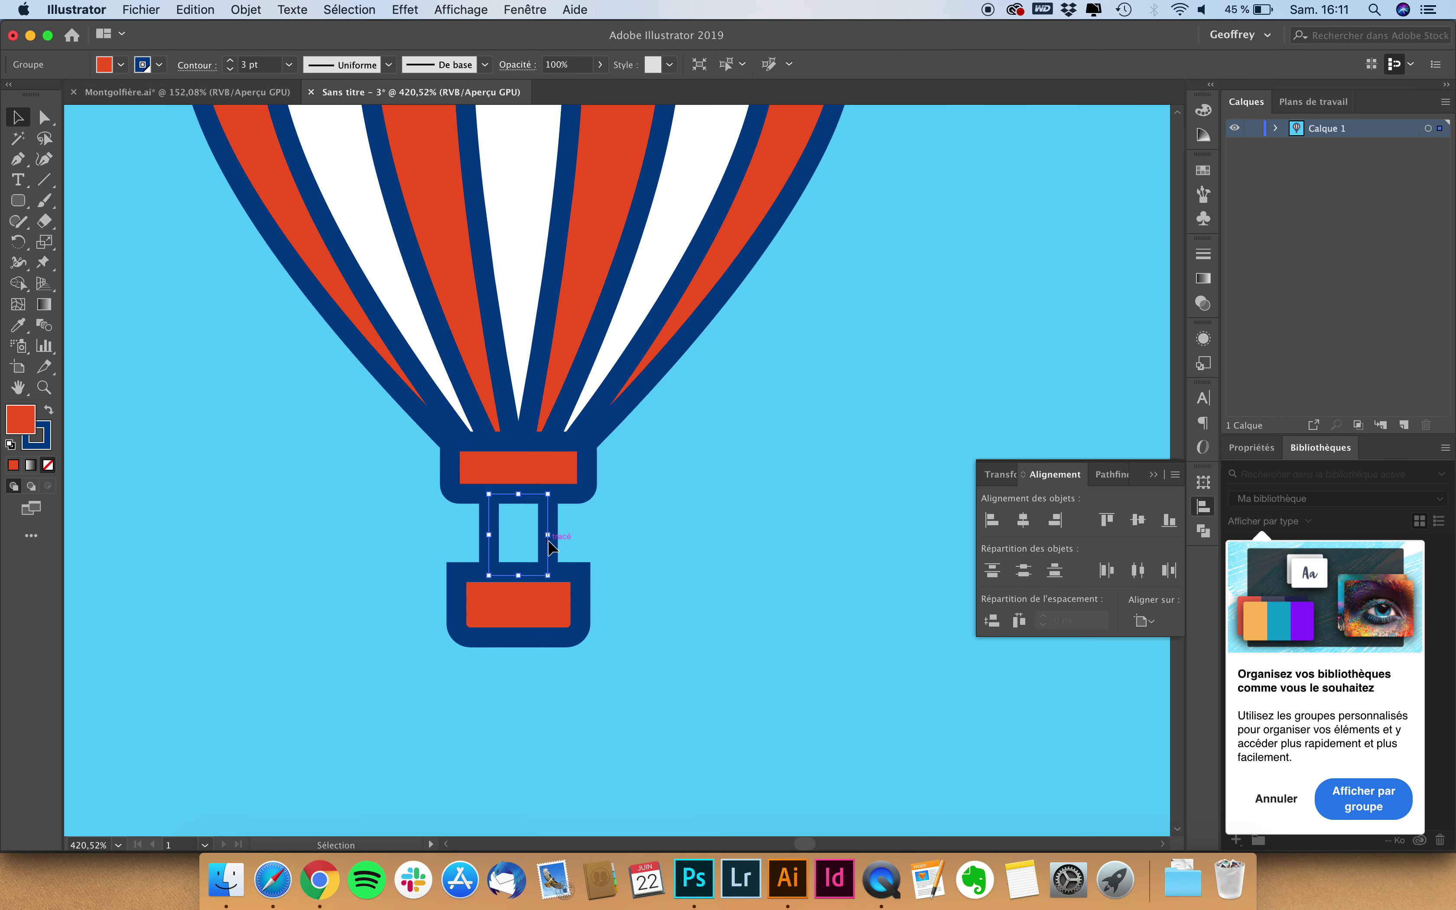
left_click_drag(518, 575, 520, 550)
left_click(520, 574)
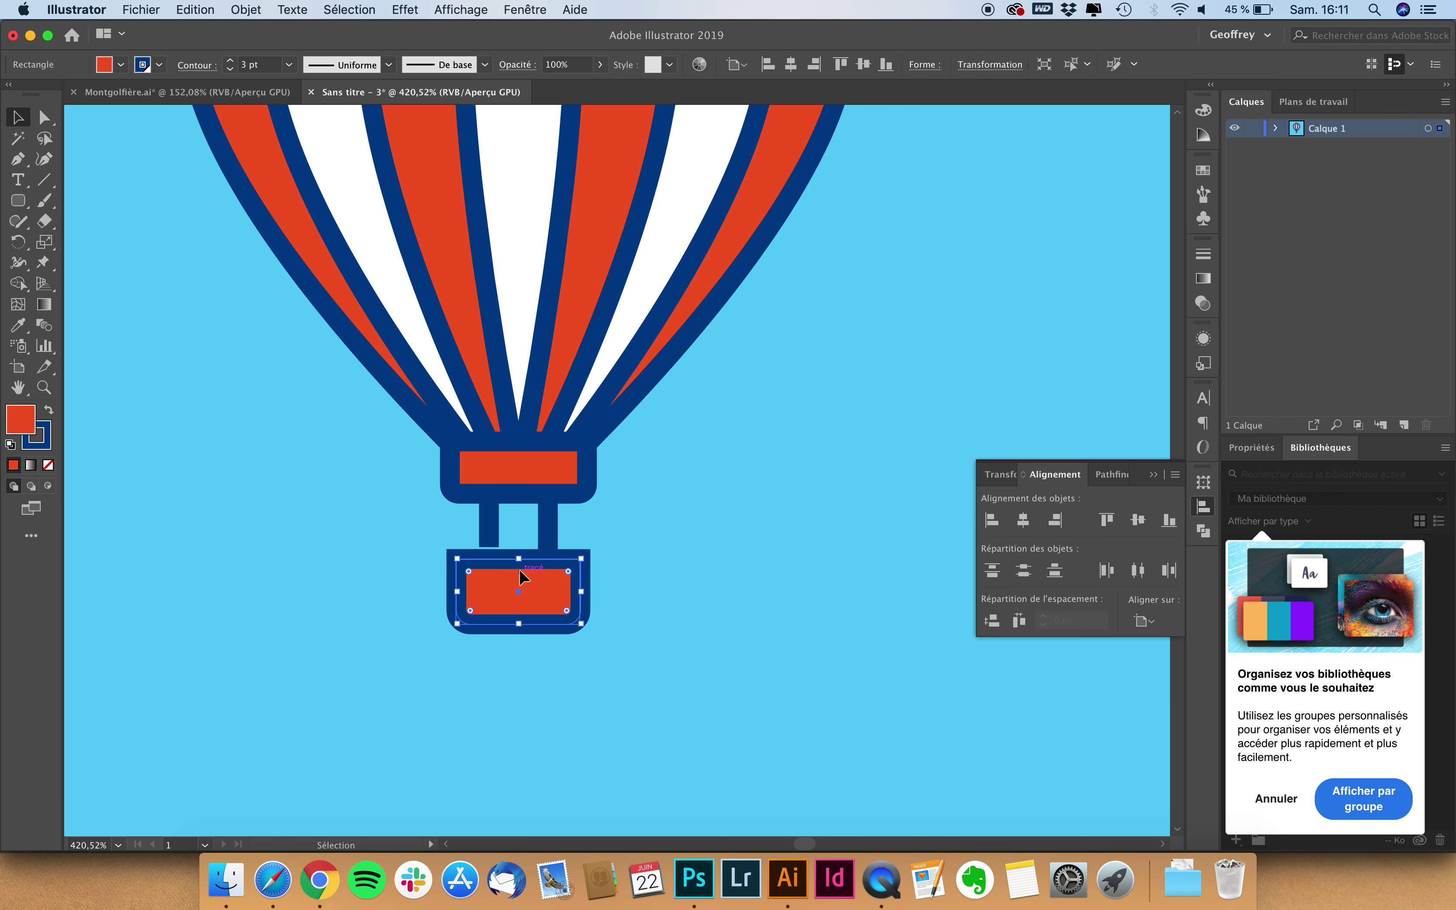
left_click(472, 674)
- Fit the artboard in view and group all the balloon parts with Cmd+G
key("super+0")
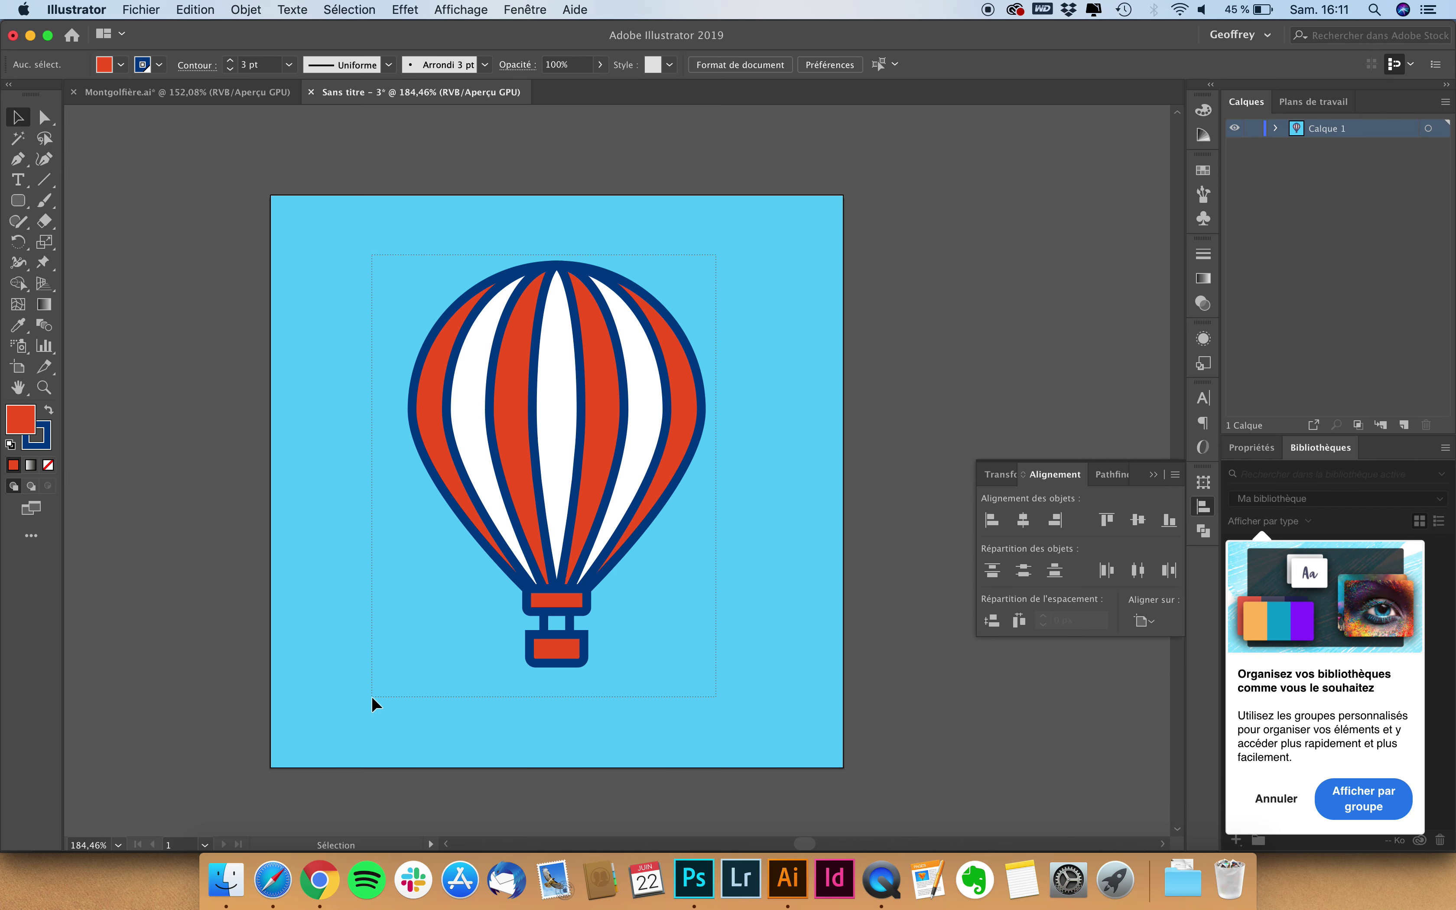
left_click_drag(372, 698, 372, 698)
key("a")
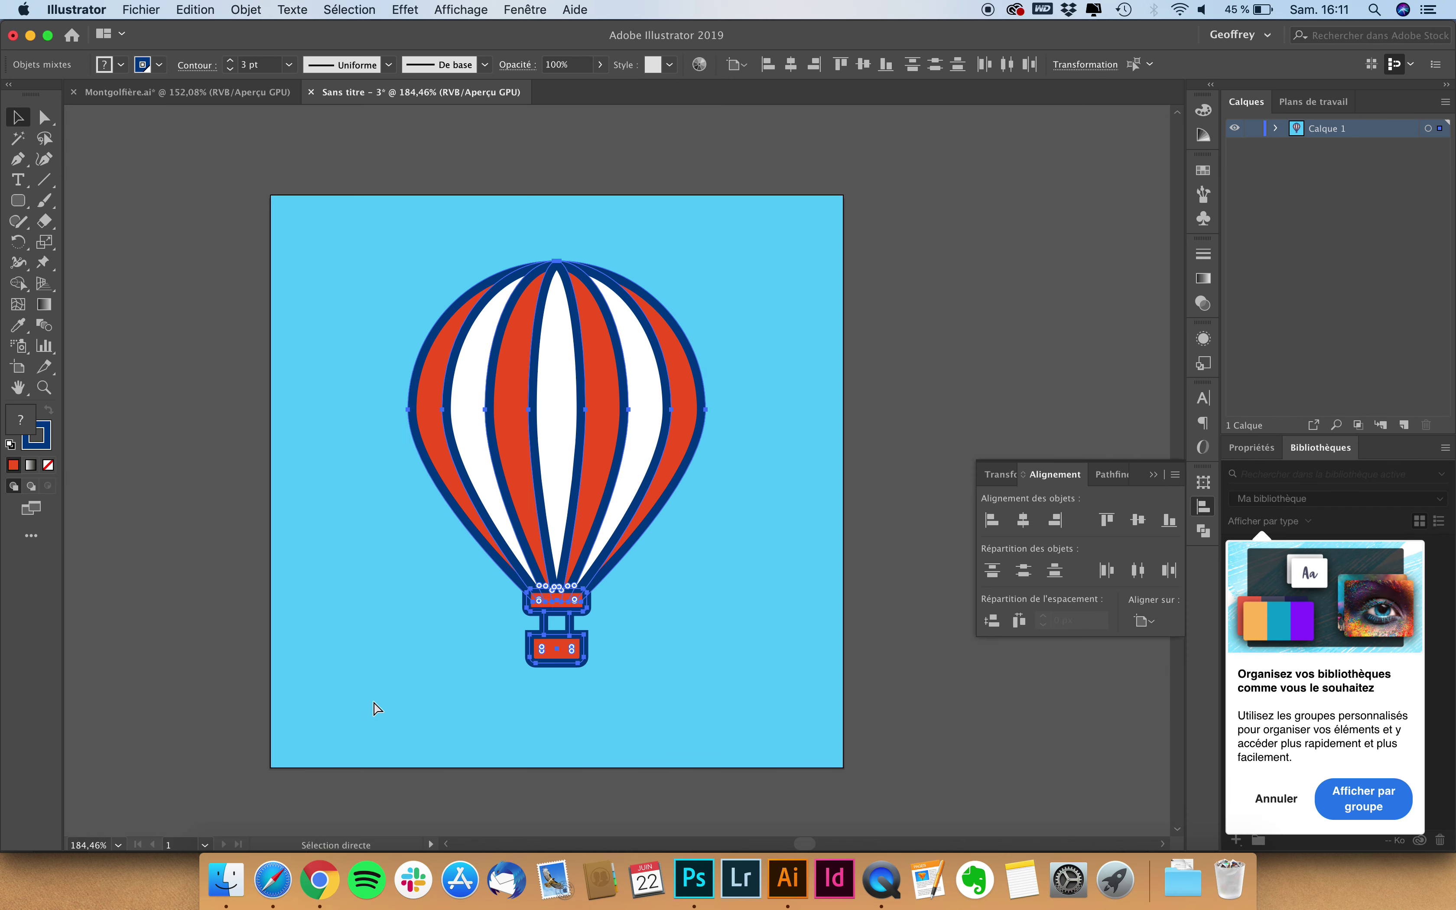
key("super+g")
key("v")
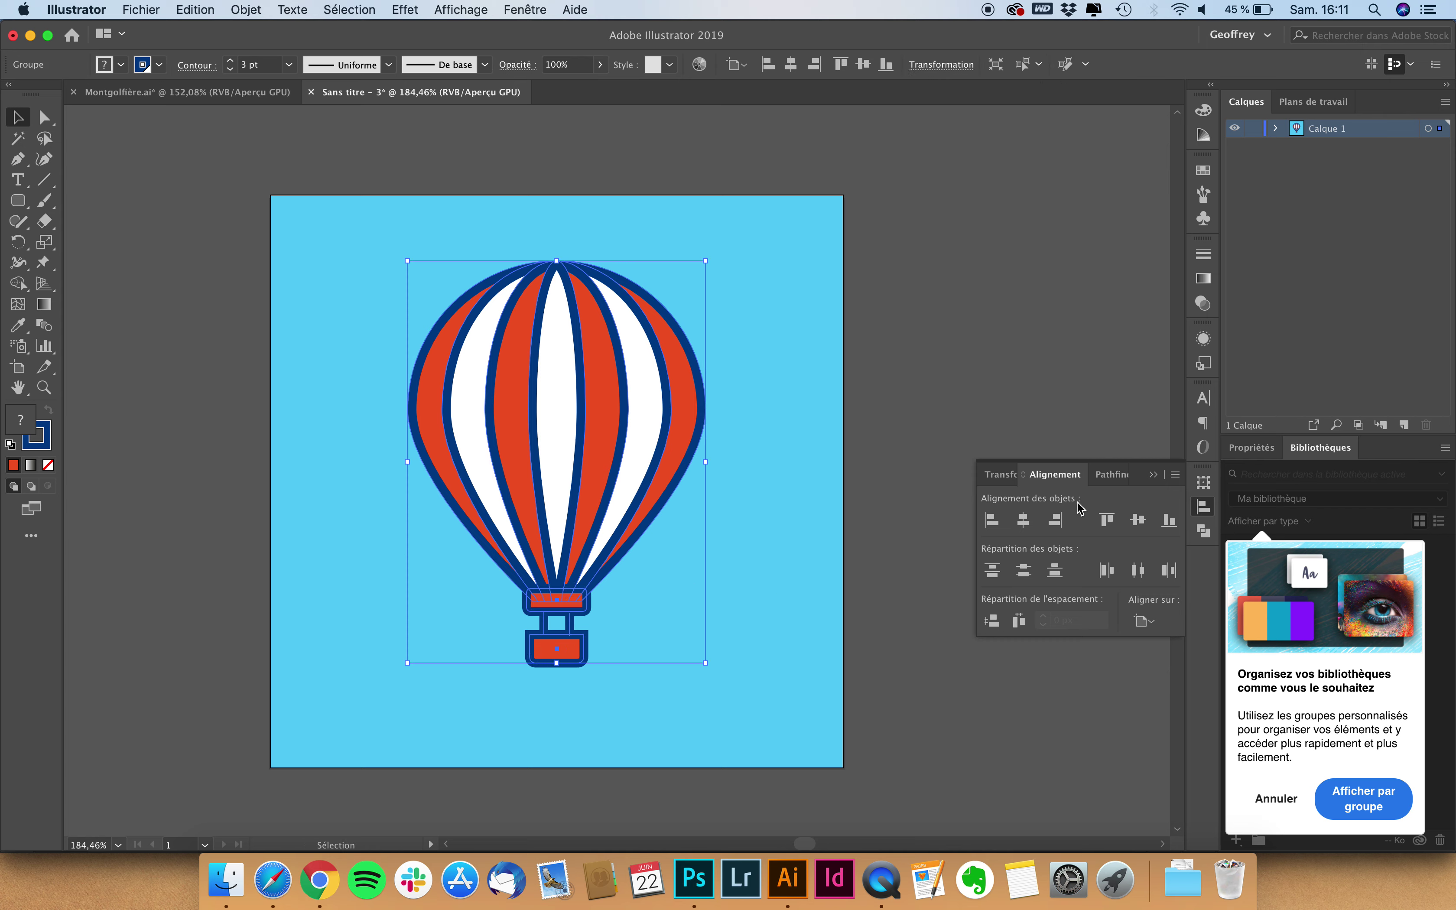
- With Align To Artboard set, apply Vertical Align Center to the grouped balloon
left_click(1145, 621)
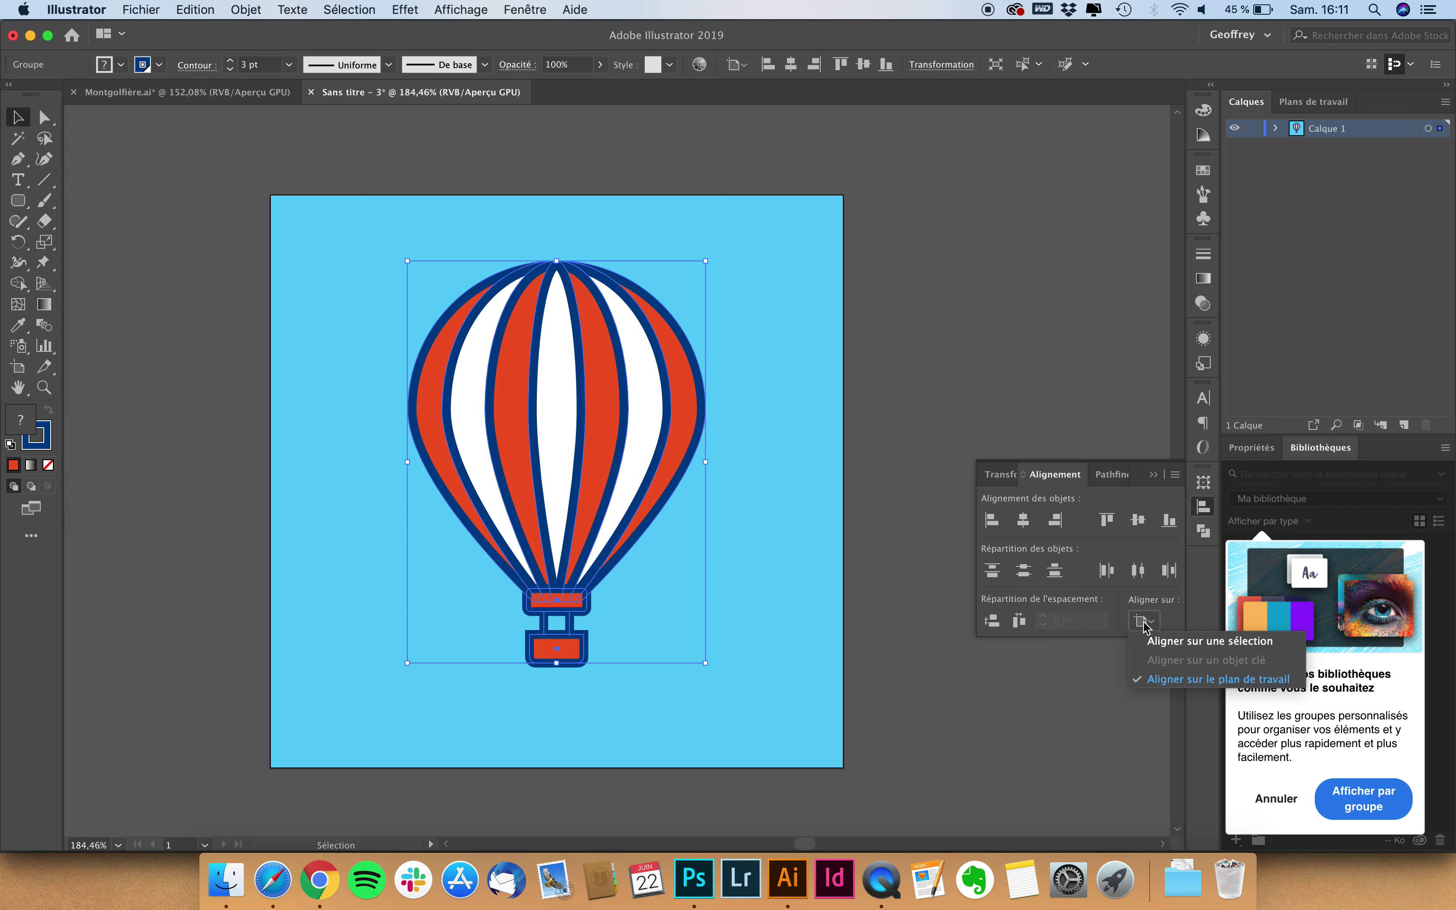
left_click(1170, 679)
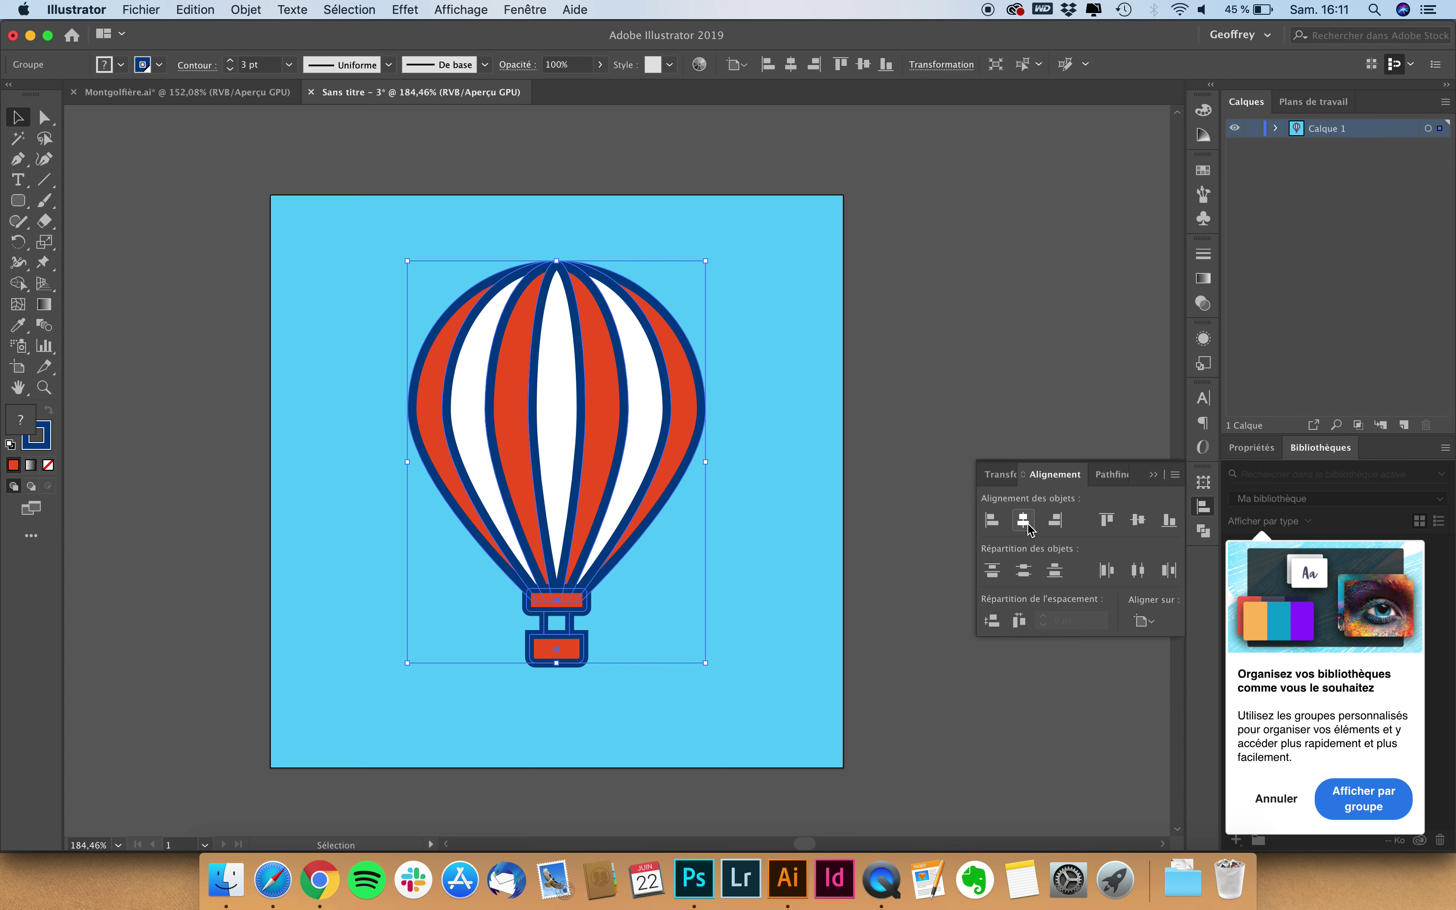
left_click(1138, 520)
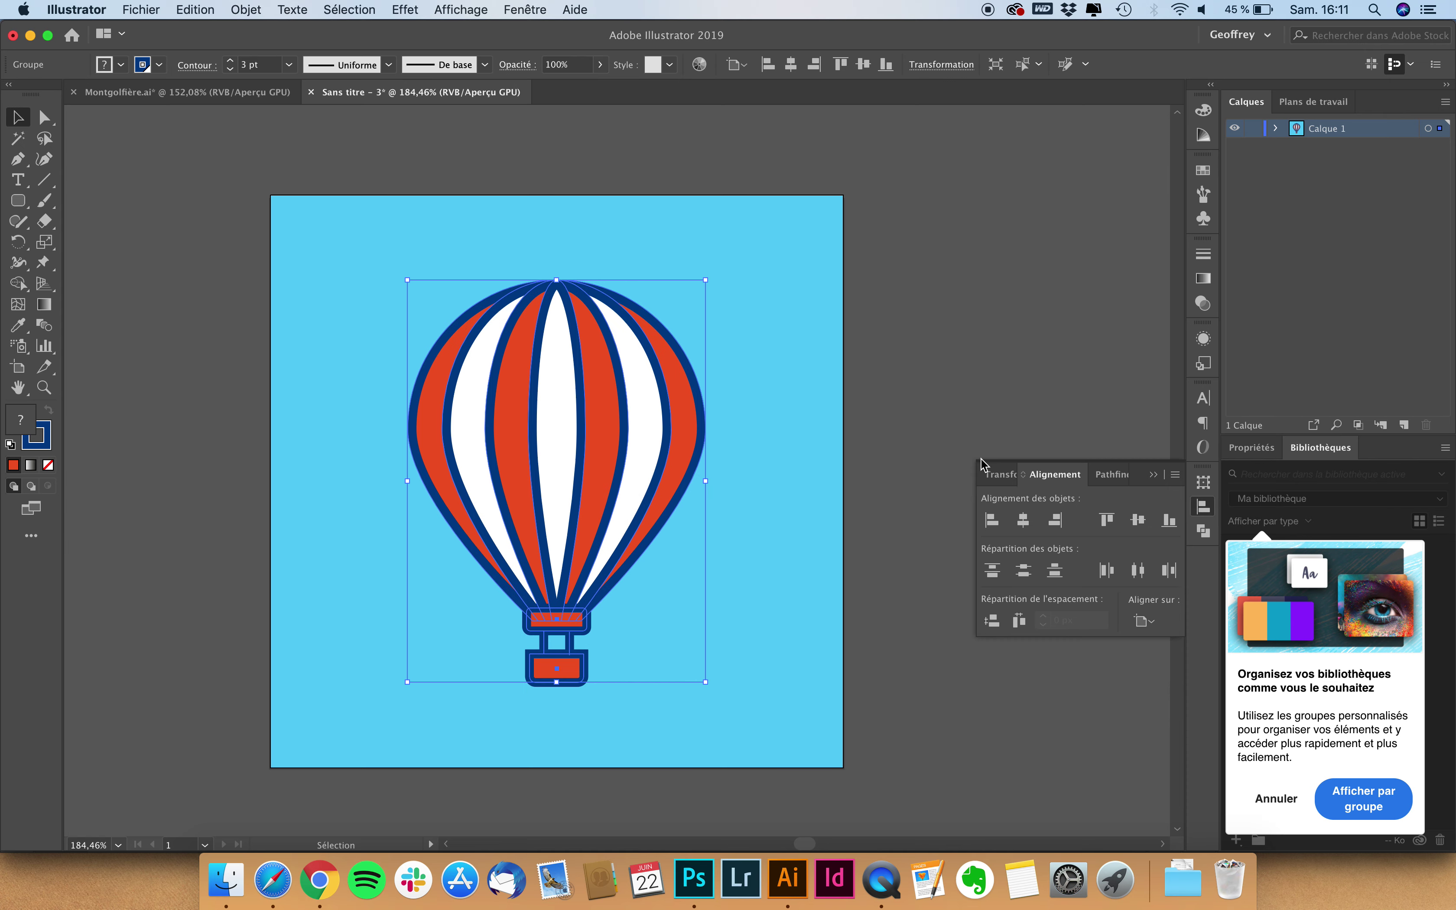
left_click(915, 445)
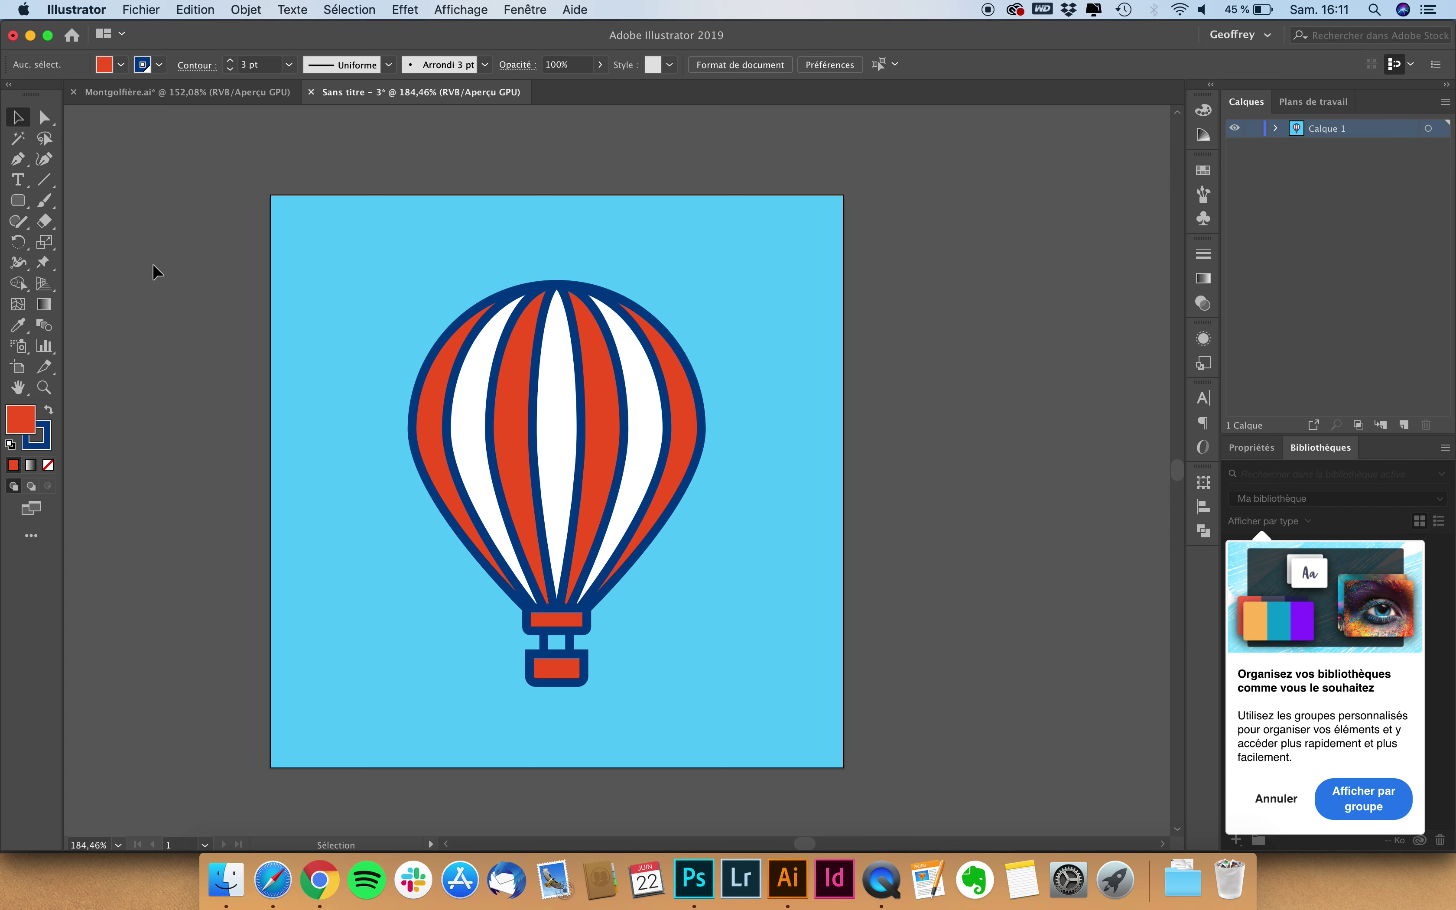
- Set new shapes to a white fill with no stroke
left_click_drag(18, 200, 88, 241)
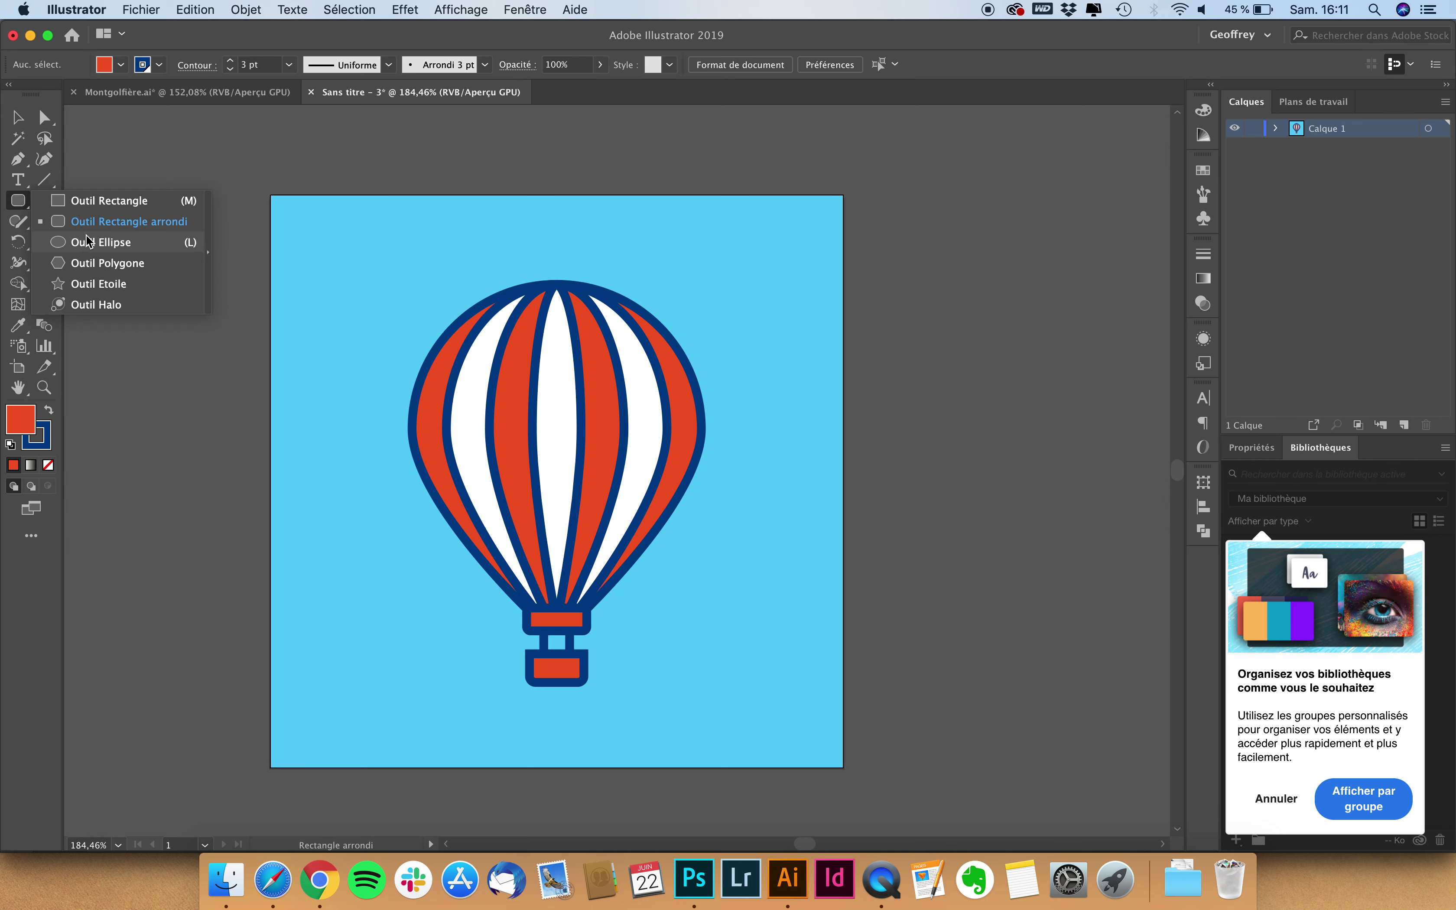
left_click(87, 241)
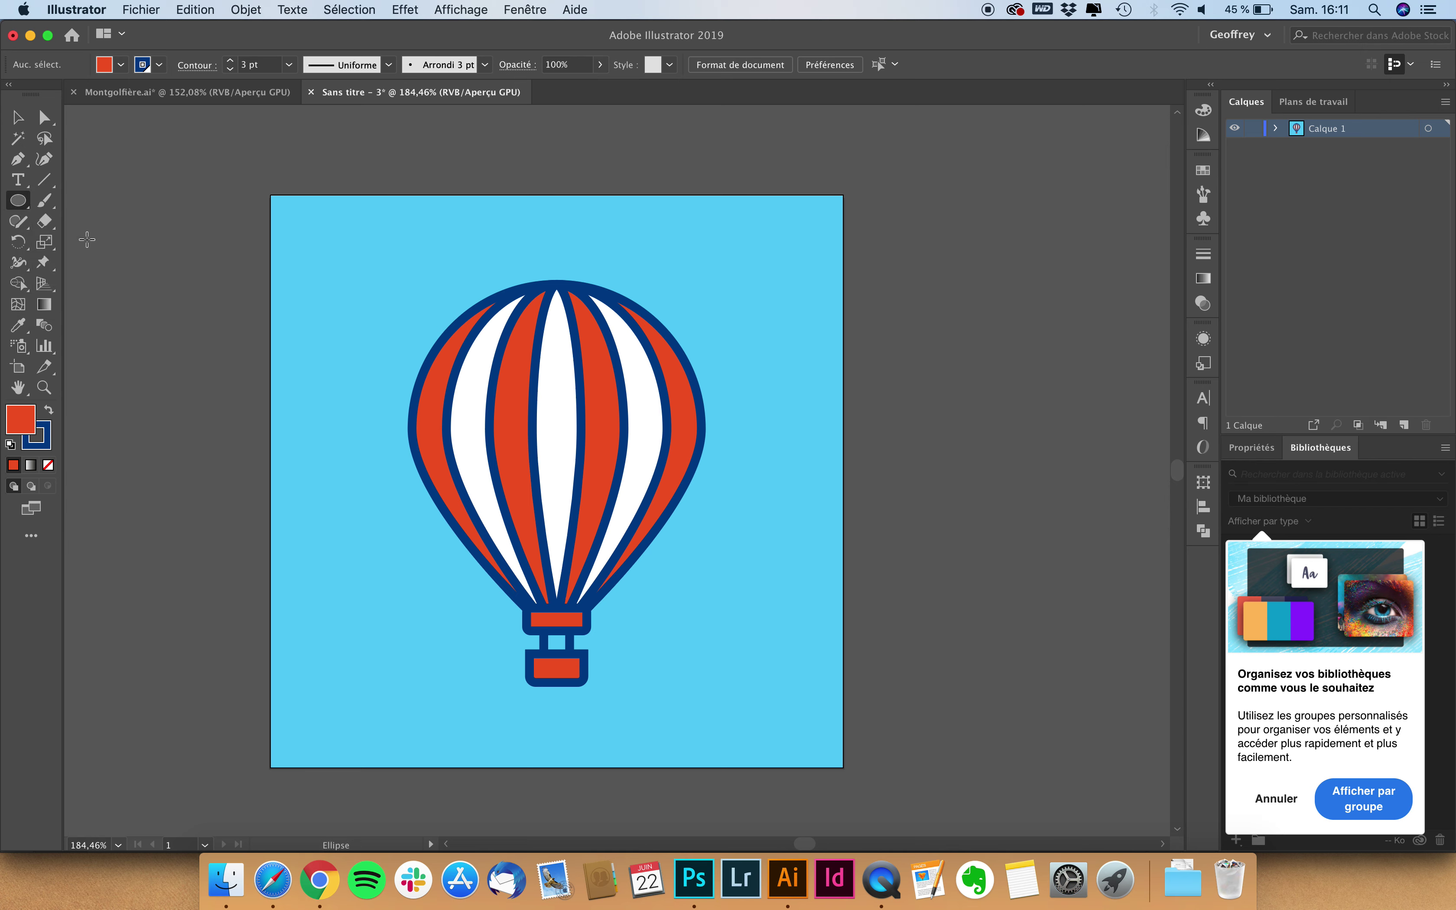
left_click(161, 64)
left_click(121, 64)
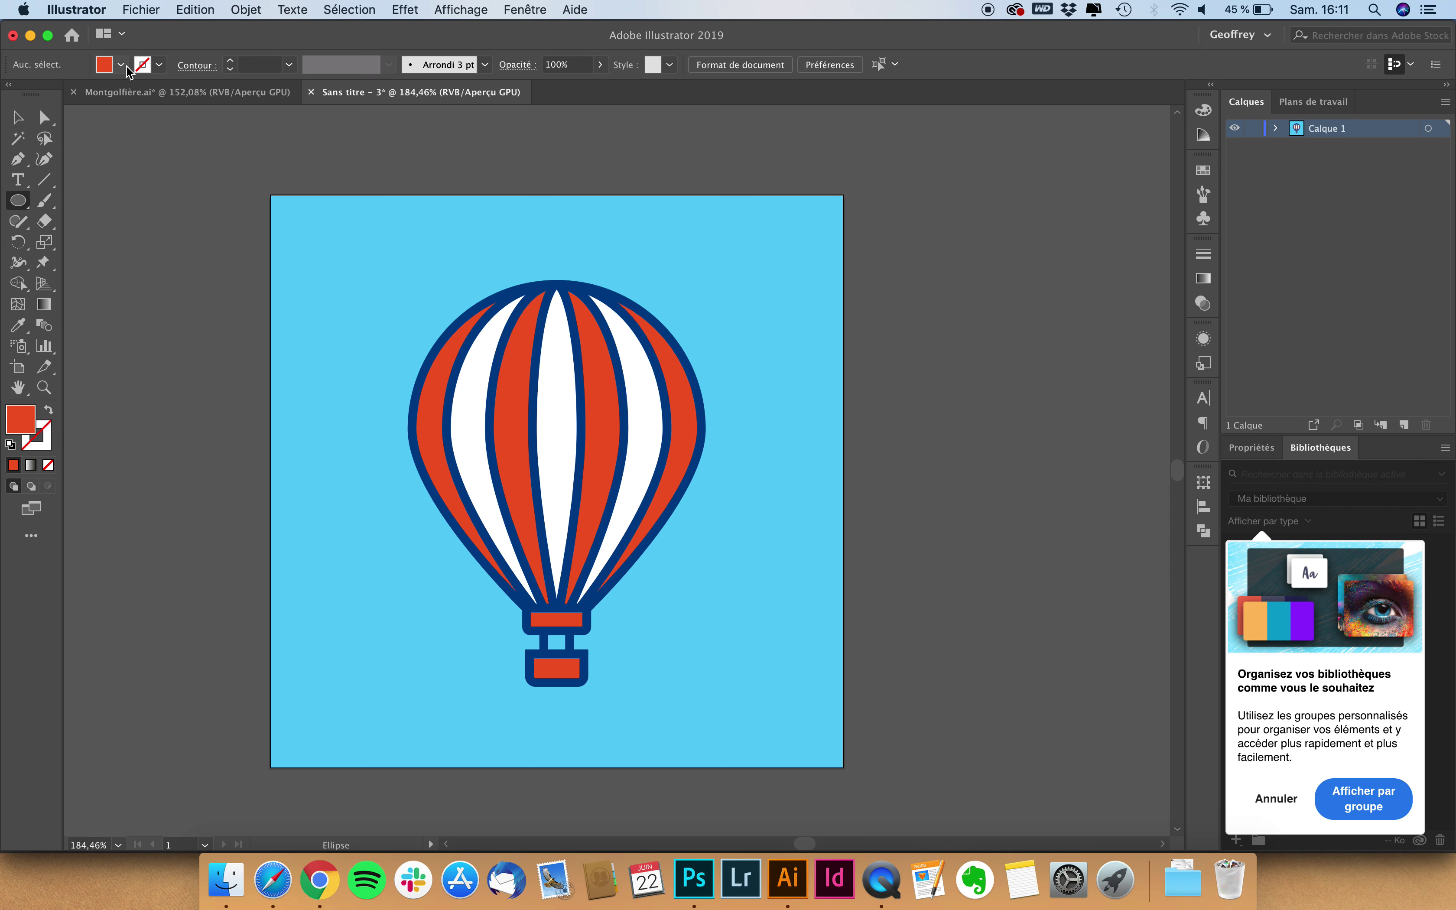
left_click(121, 65)
left_click(36, 91)
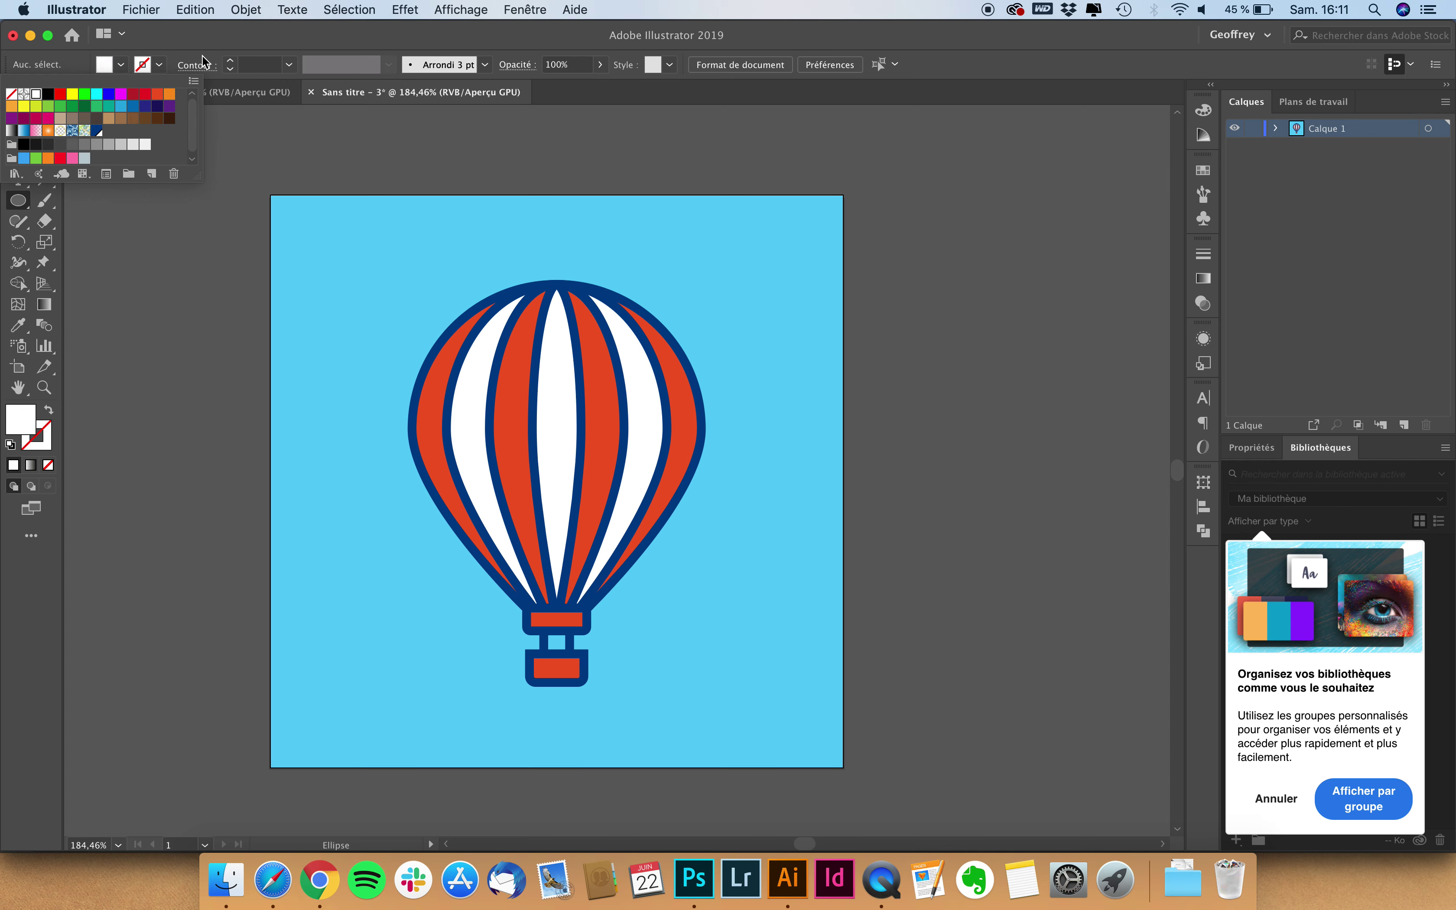
scroll(348, 354, "up", 3)
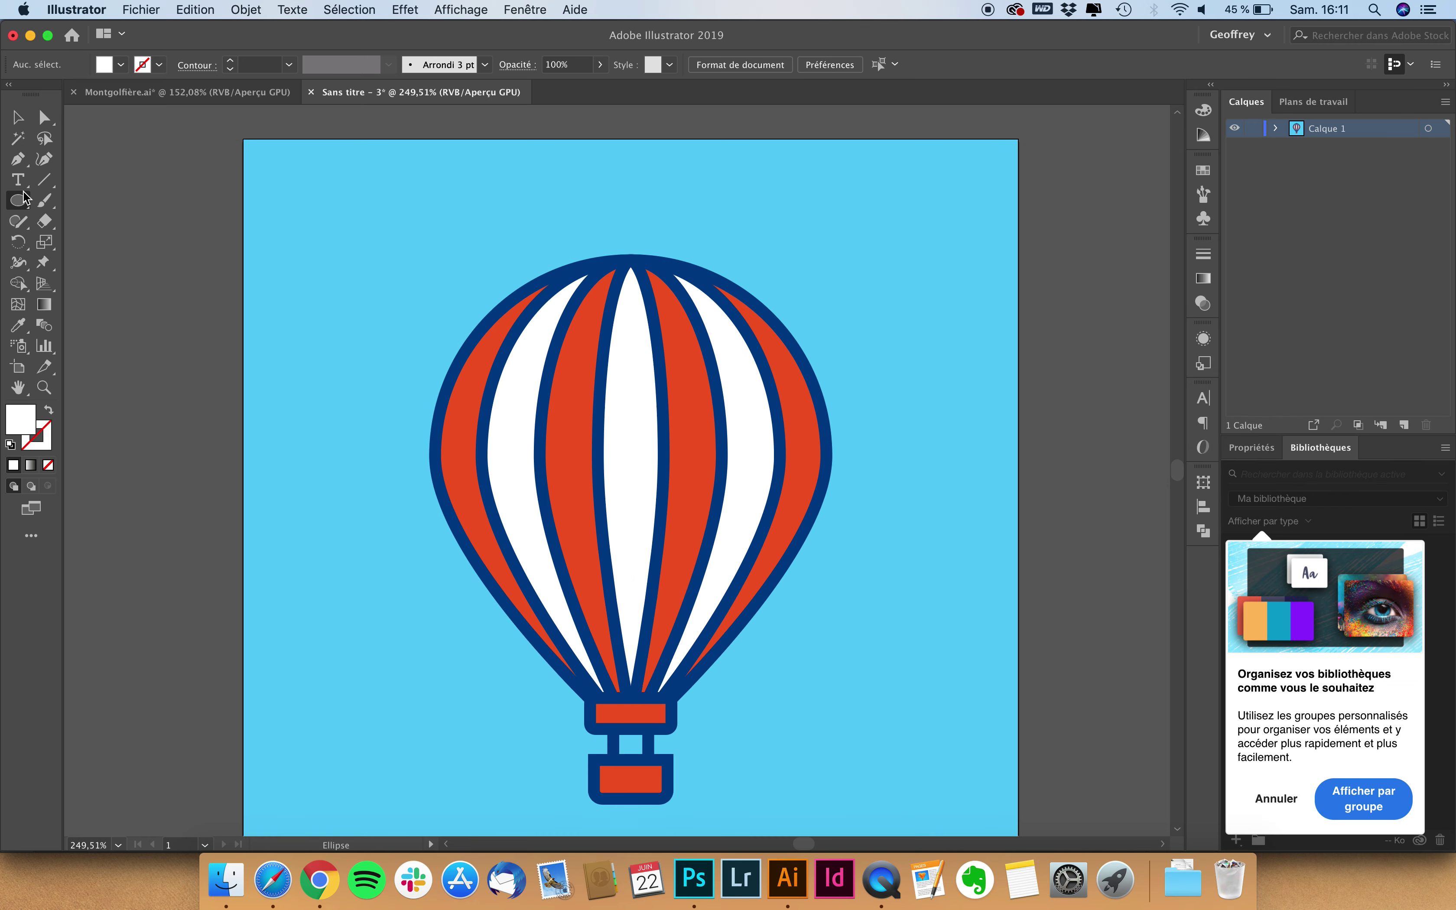
- Draw a white rounded-rectangle pill left of the balloon and adjust its corner rounding
left_click_drag(25, 197, 107, 220)
left_click_drag(349, 321, 547, 377)
key("v")
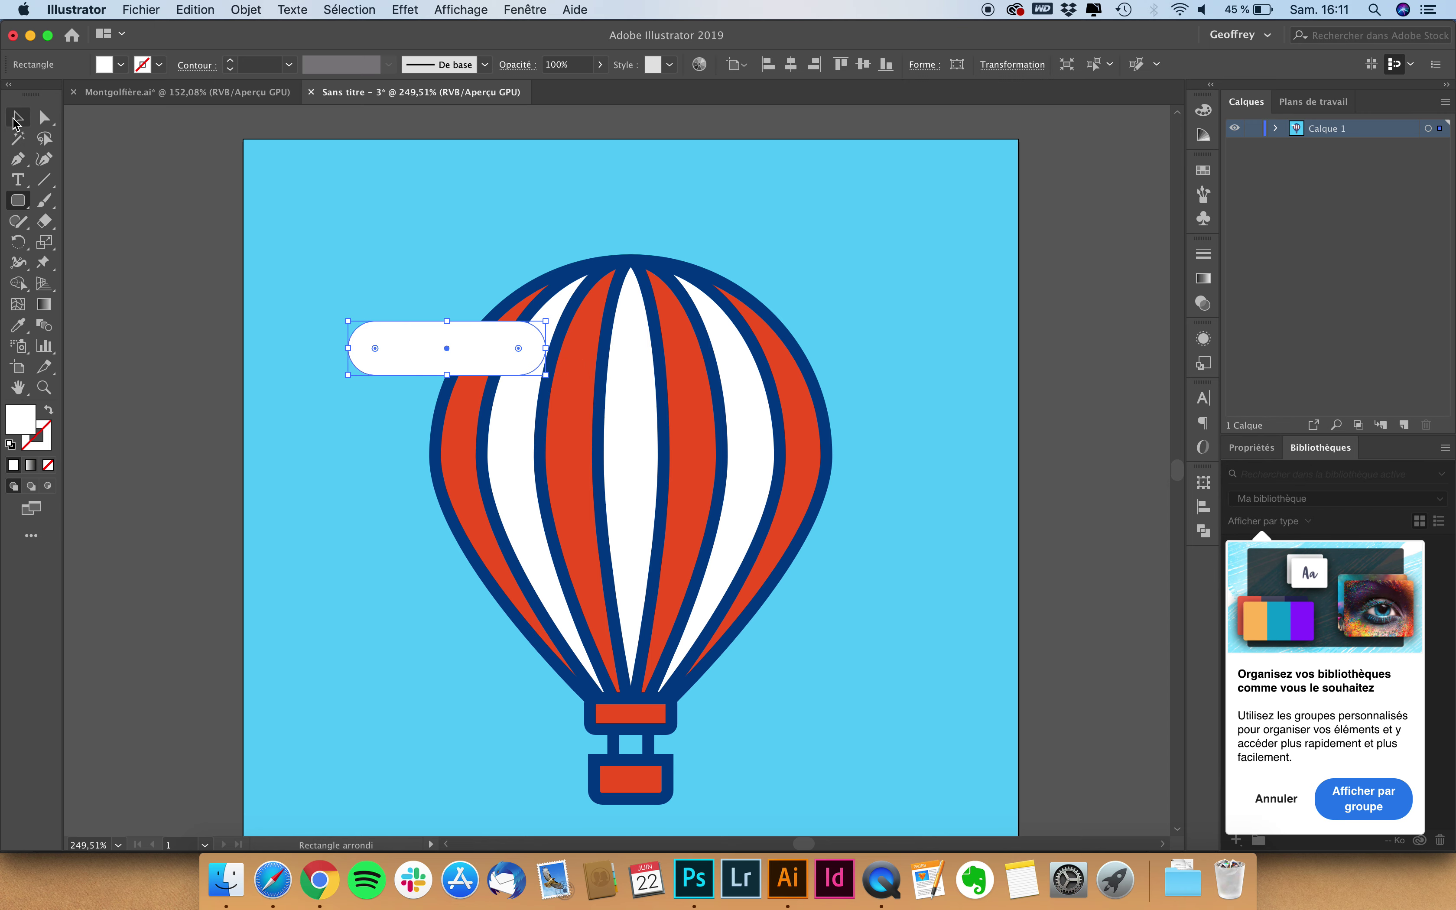
scroll(364, 416, "up", 4)
mouse_move(387, 264)
left_mouse_down()
mouse_move(357, 255)
mouse_move(488, 266)
left_mouse_up()
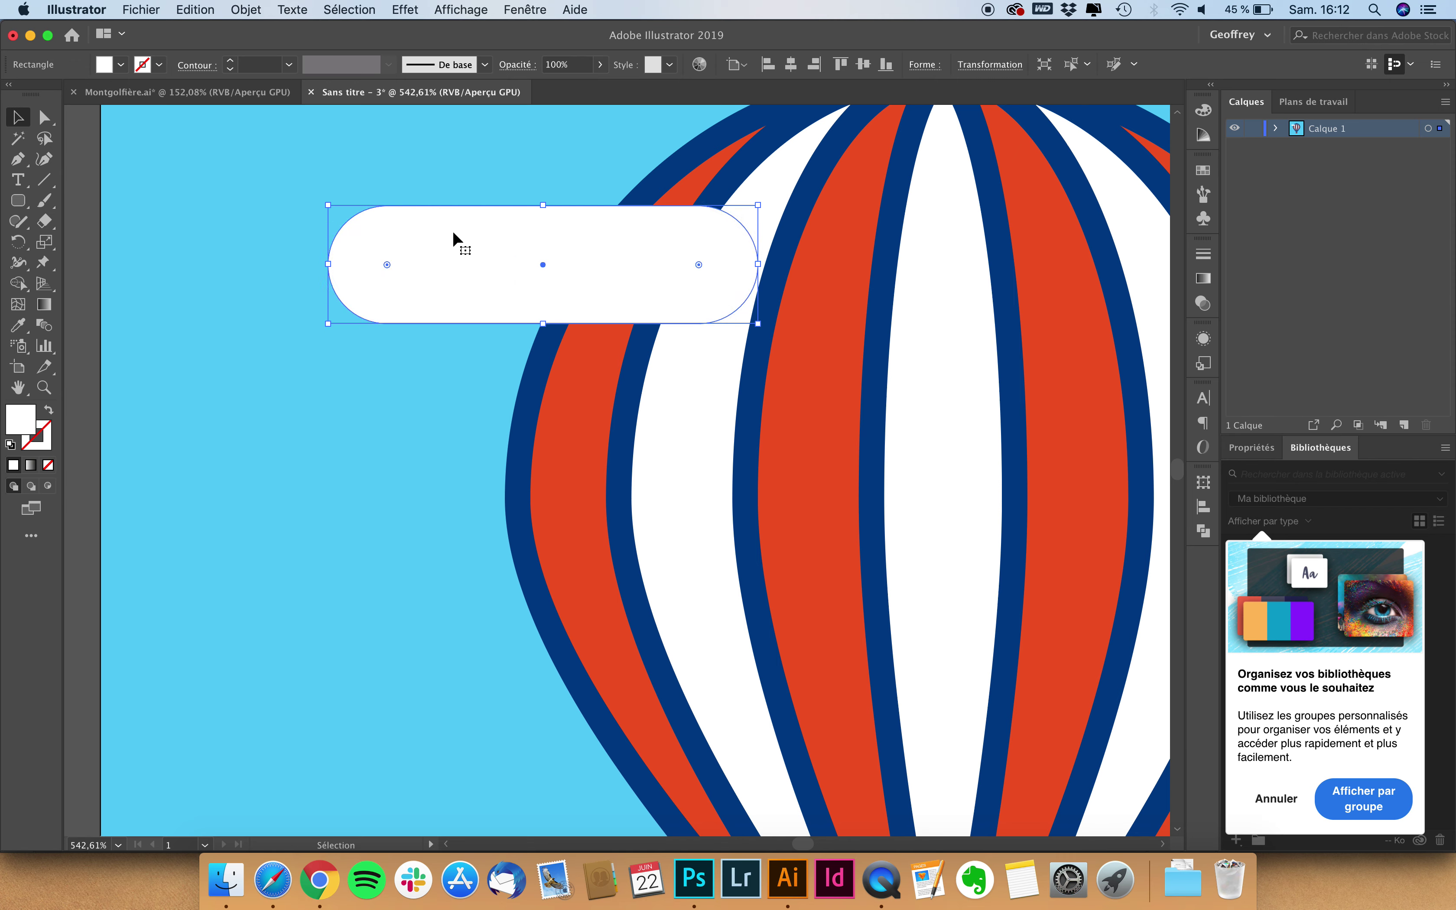
left_click(18, 200)
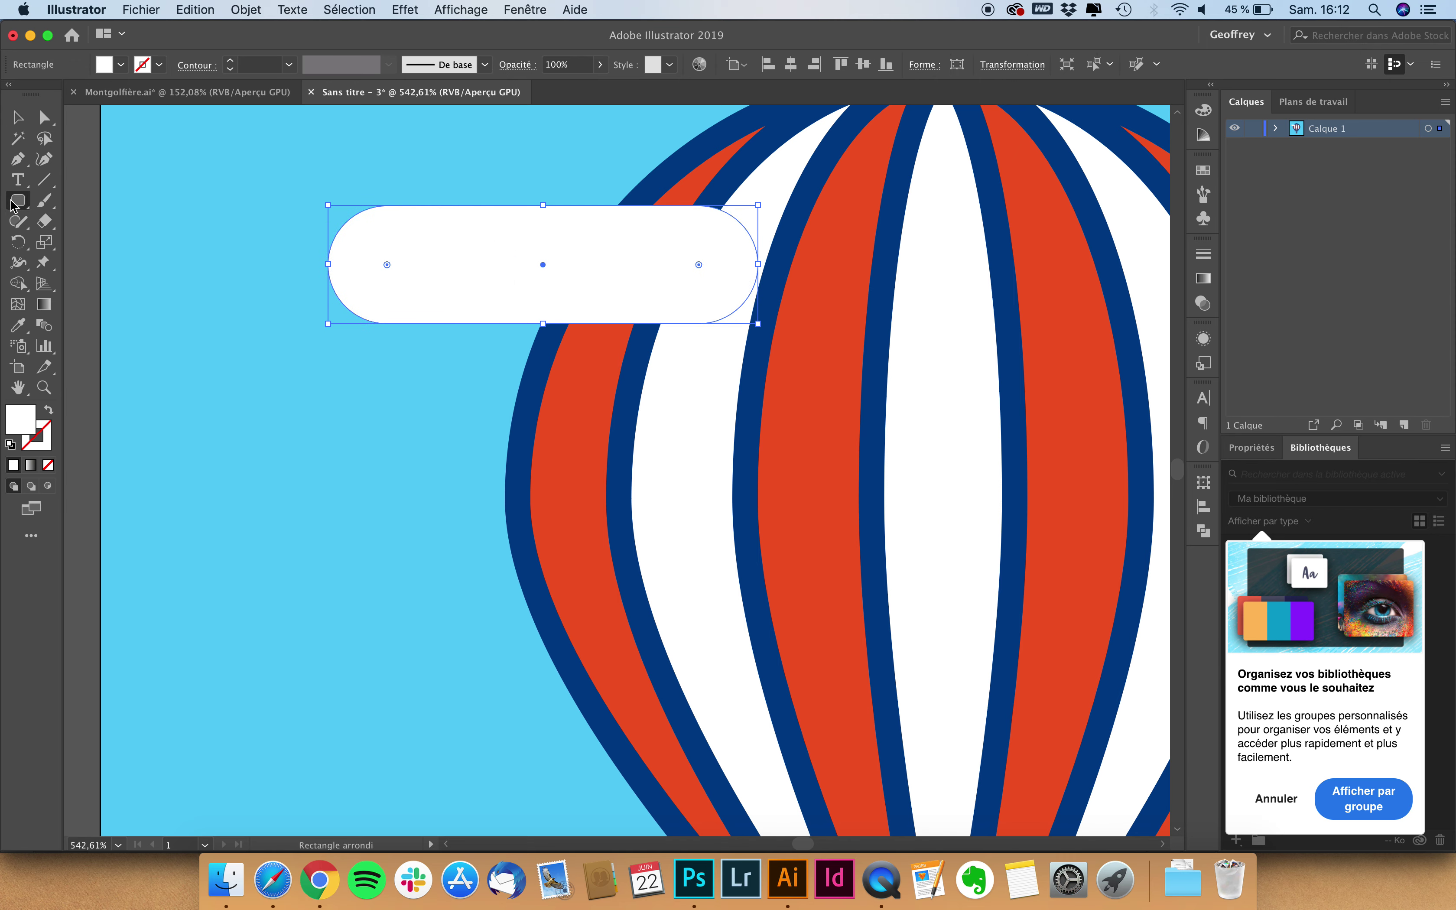
left_click(116, 243)
- Draw a white circle on the pill's left end and a 24 × 24 px copy further right
left_click_drag(438, 214, 509, 183)
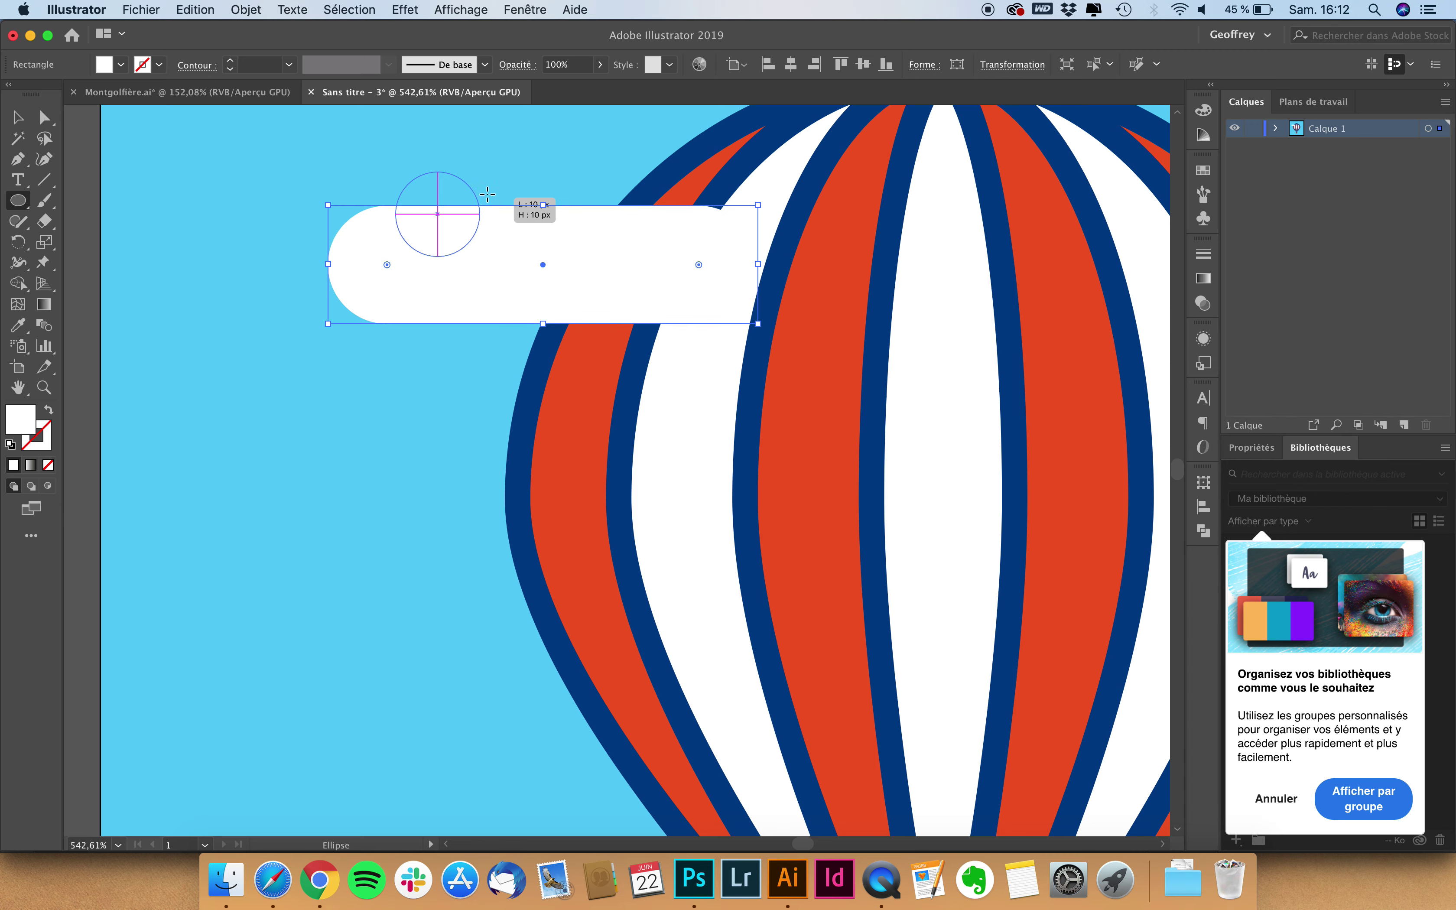
key("v")
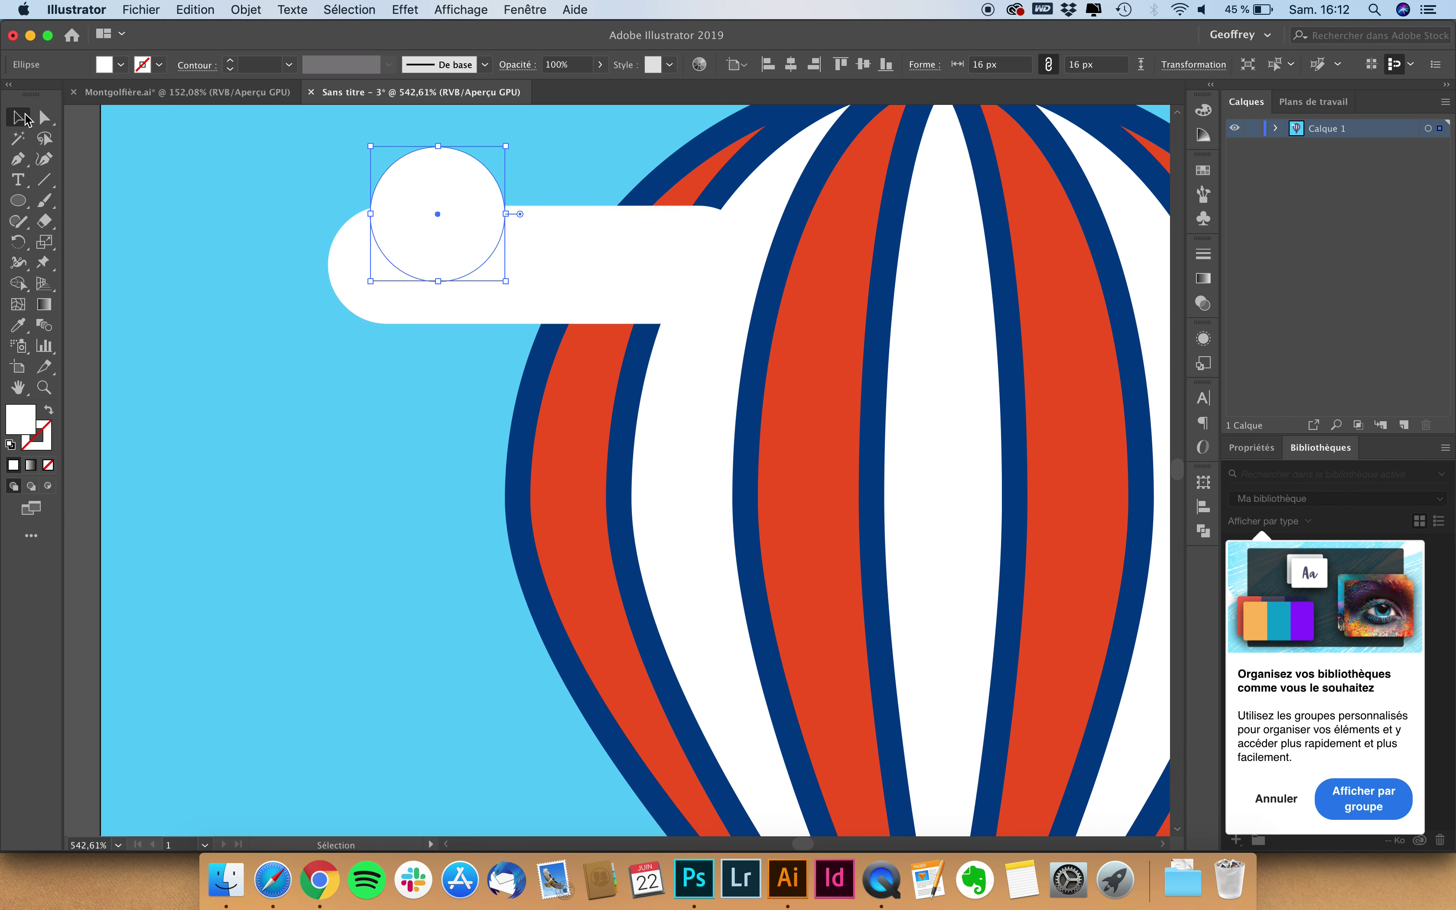
scroll(292, 182, "up", 3)
left_click_drag(441, 229, 454, 216)
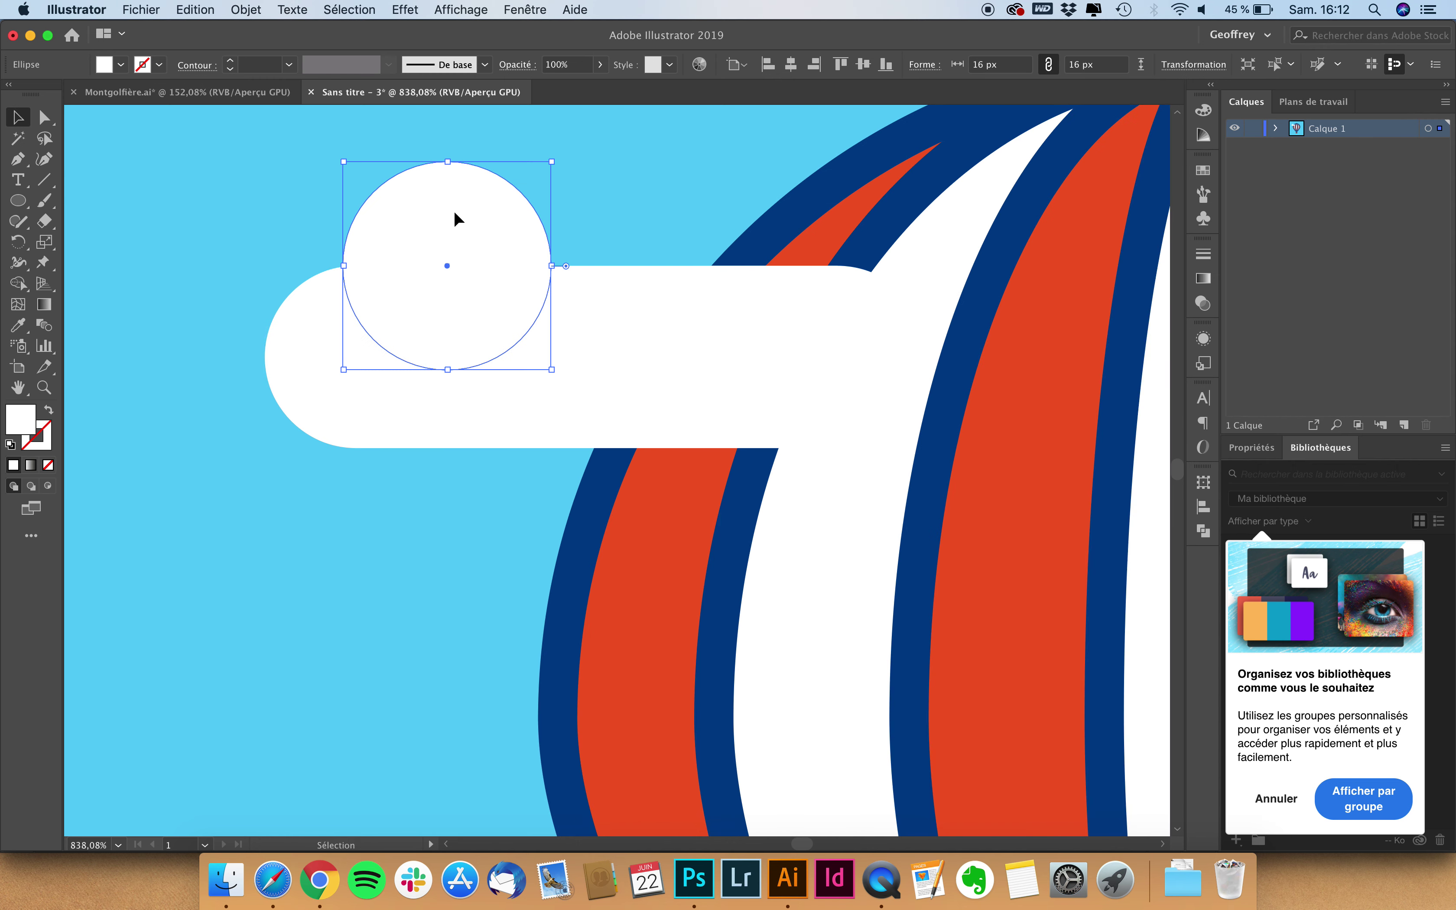
left_click_drag(454, 218, 585, 214)
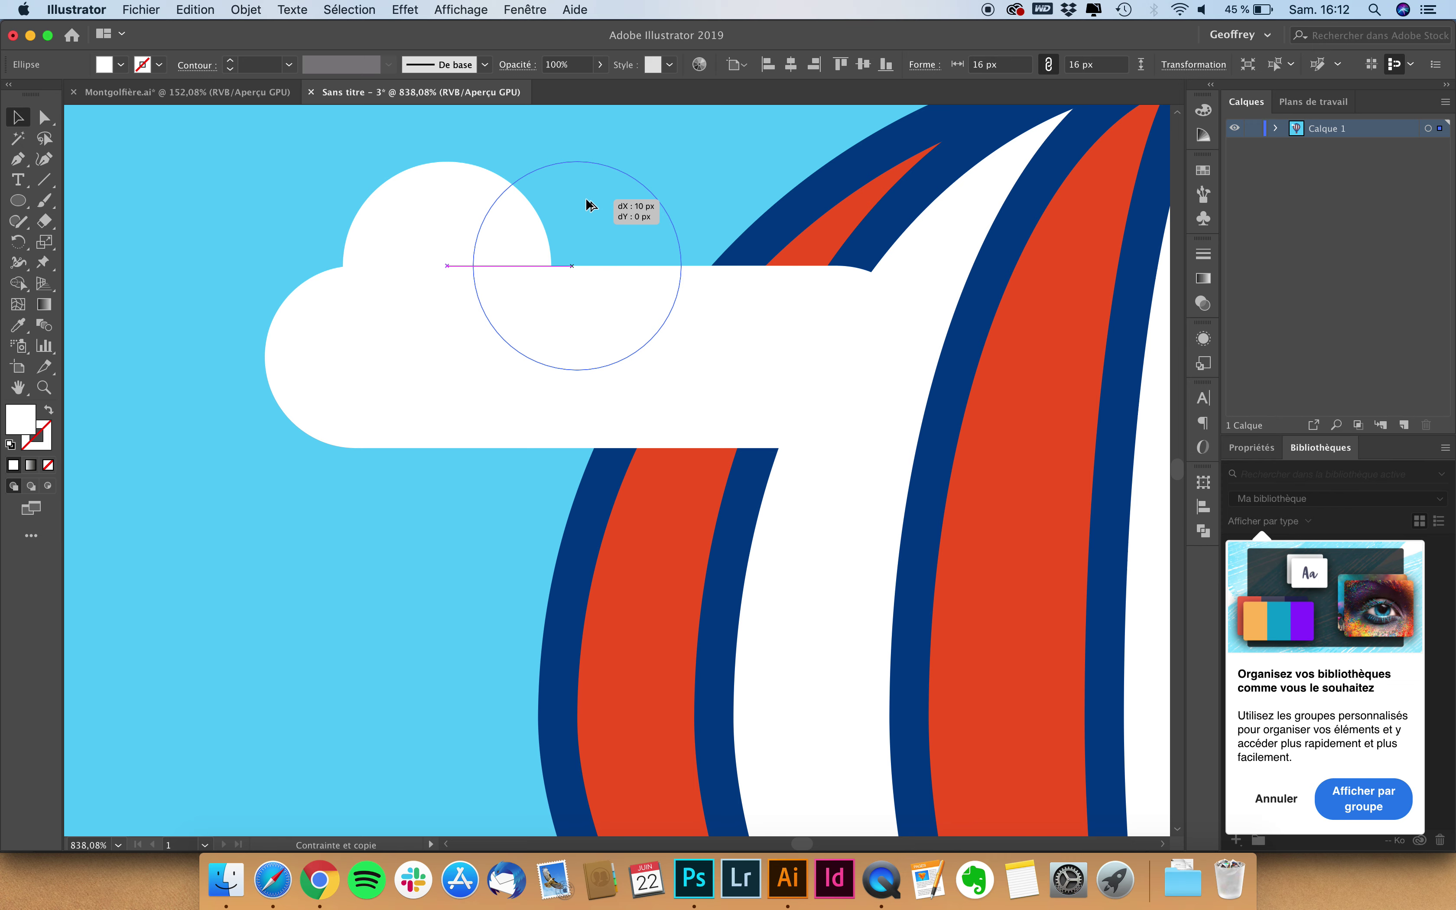
left_click_drag(690, 163, 758, 125)
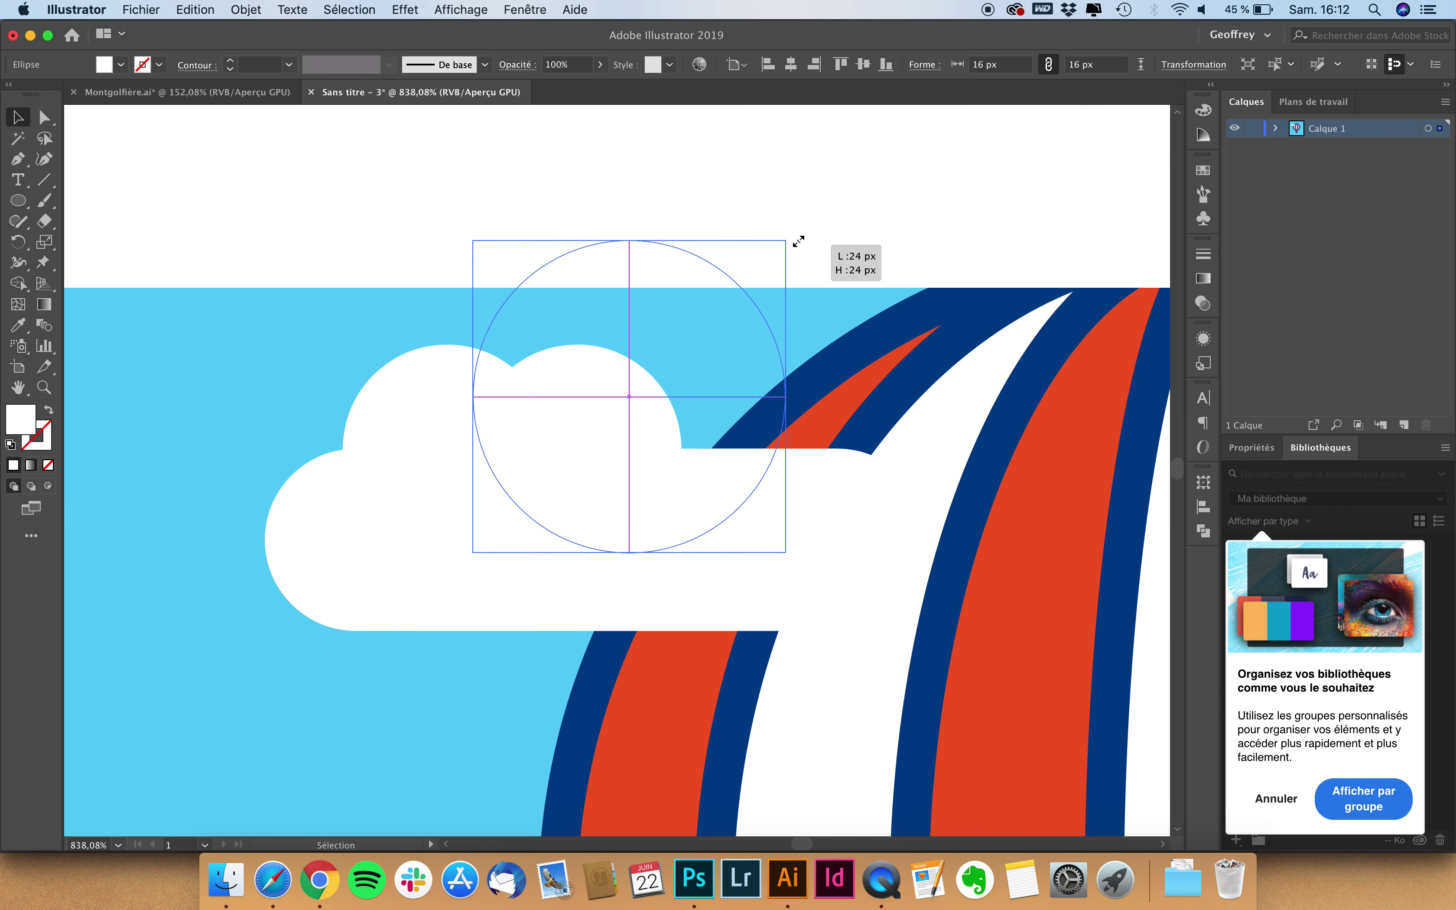
mouse_move(758, 125)
left_mouse_down()
mouse_move(796, 236)
mouse_move(760, 267)
left_mouse_up()
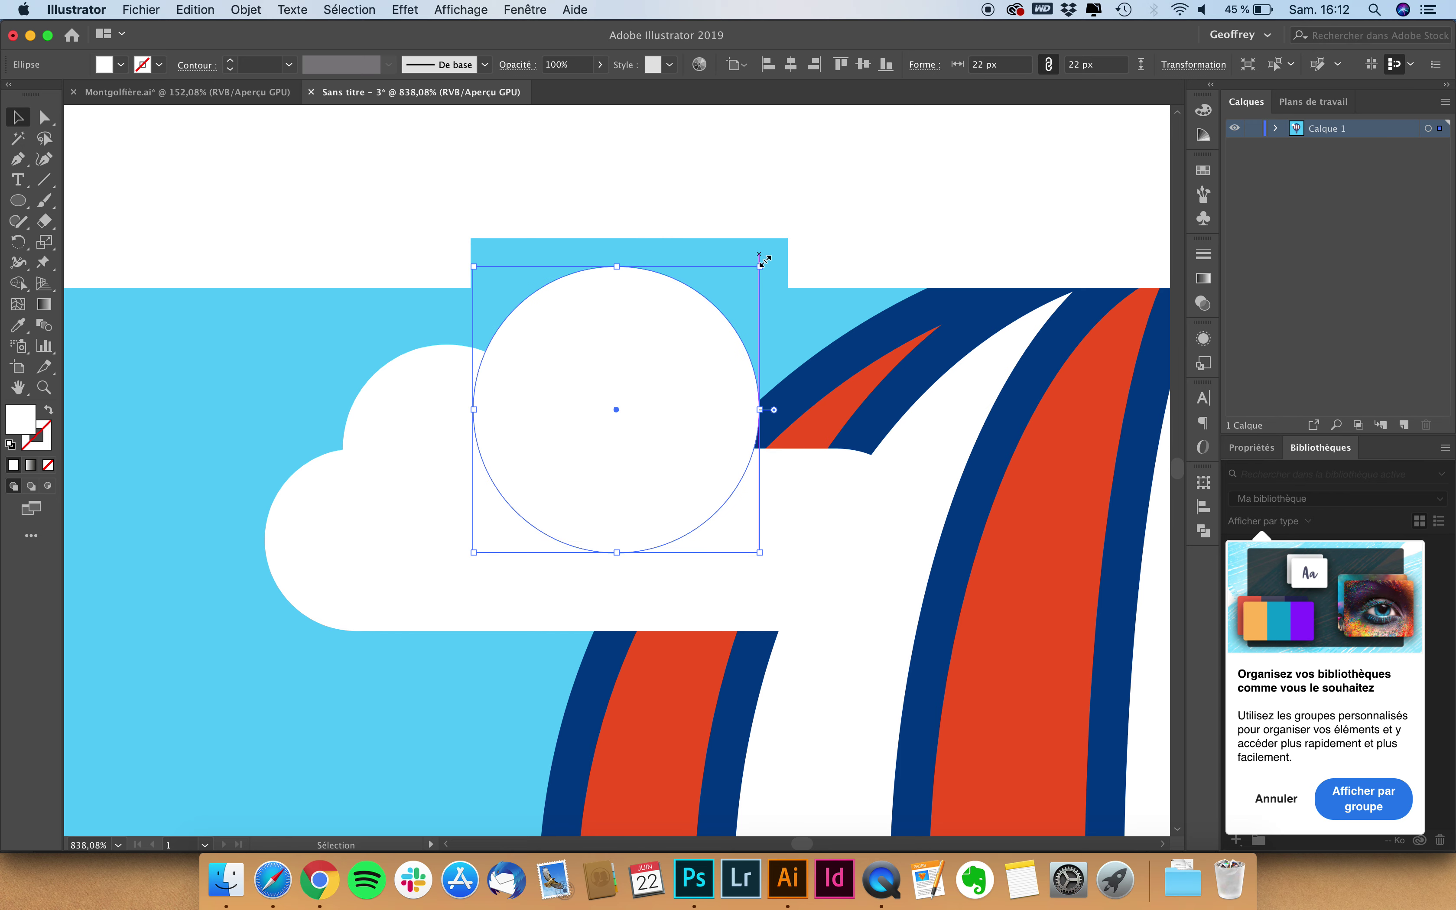
- Shorten the rounded rectangle to about 47 px, seat the circle on it, and fully round its ends
scroll(696, 339, "down", 3)
left_click(737, 415)
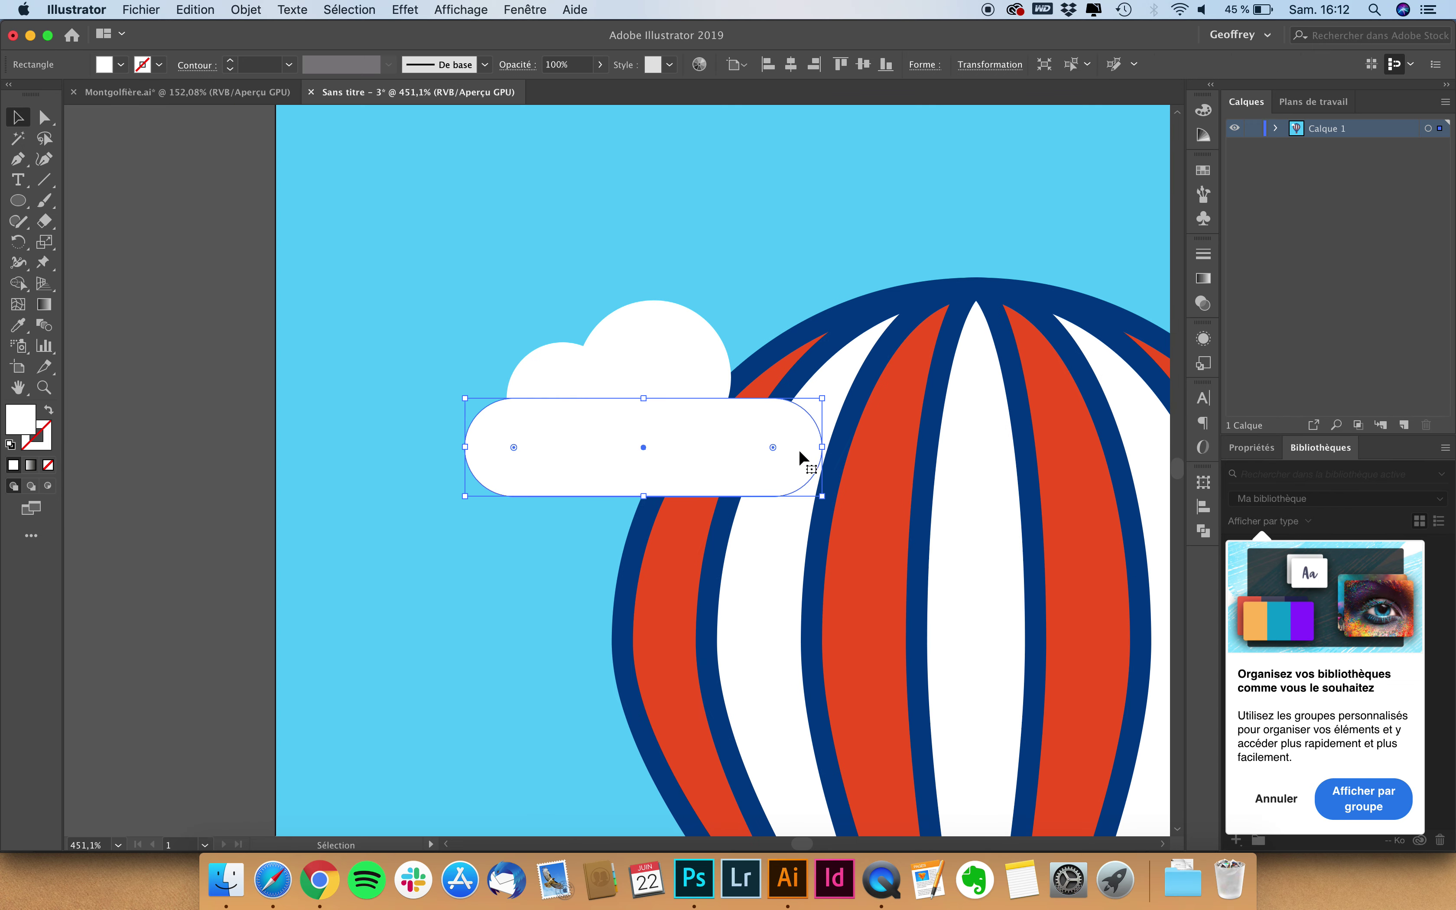
left_click_drag(825, 449, 795, 451)
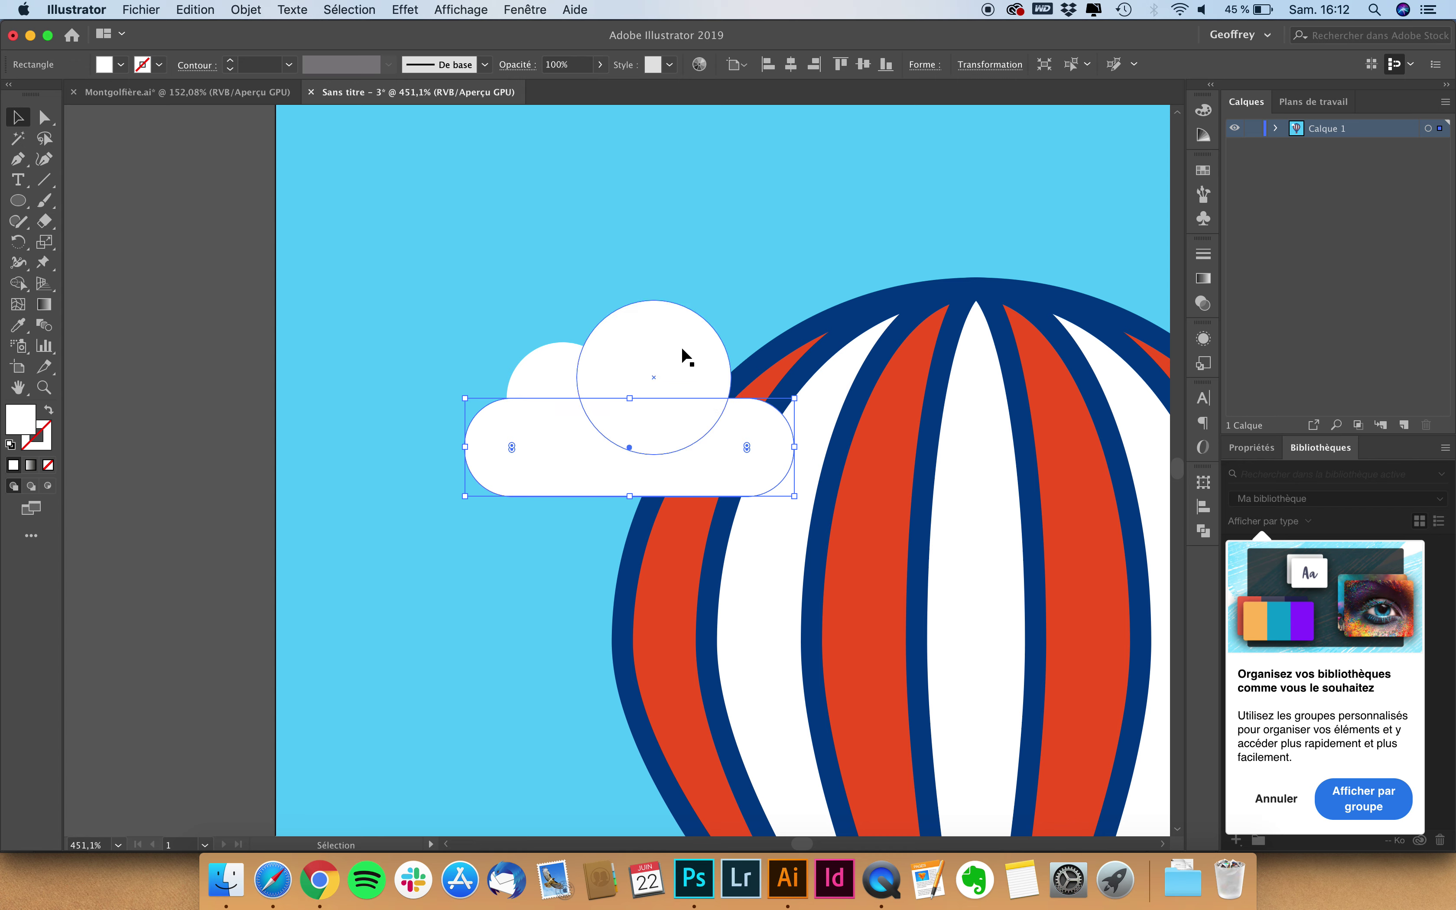
left_click_drag(681, 347, 687, 372)
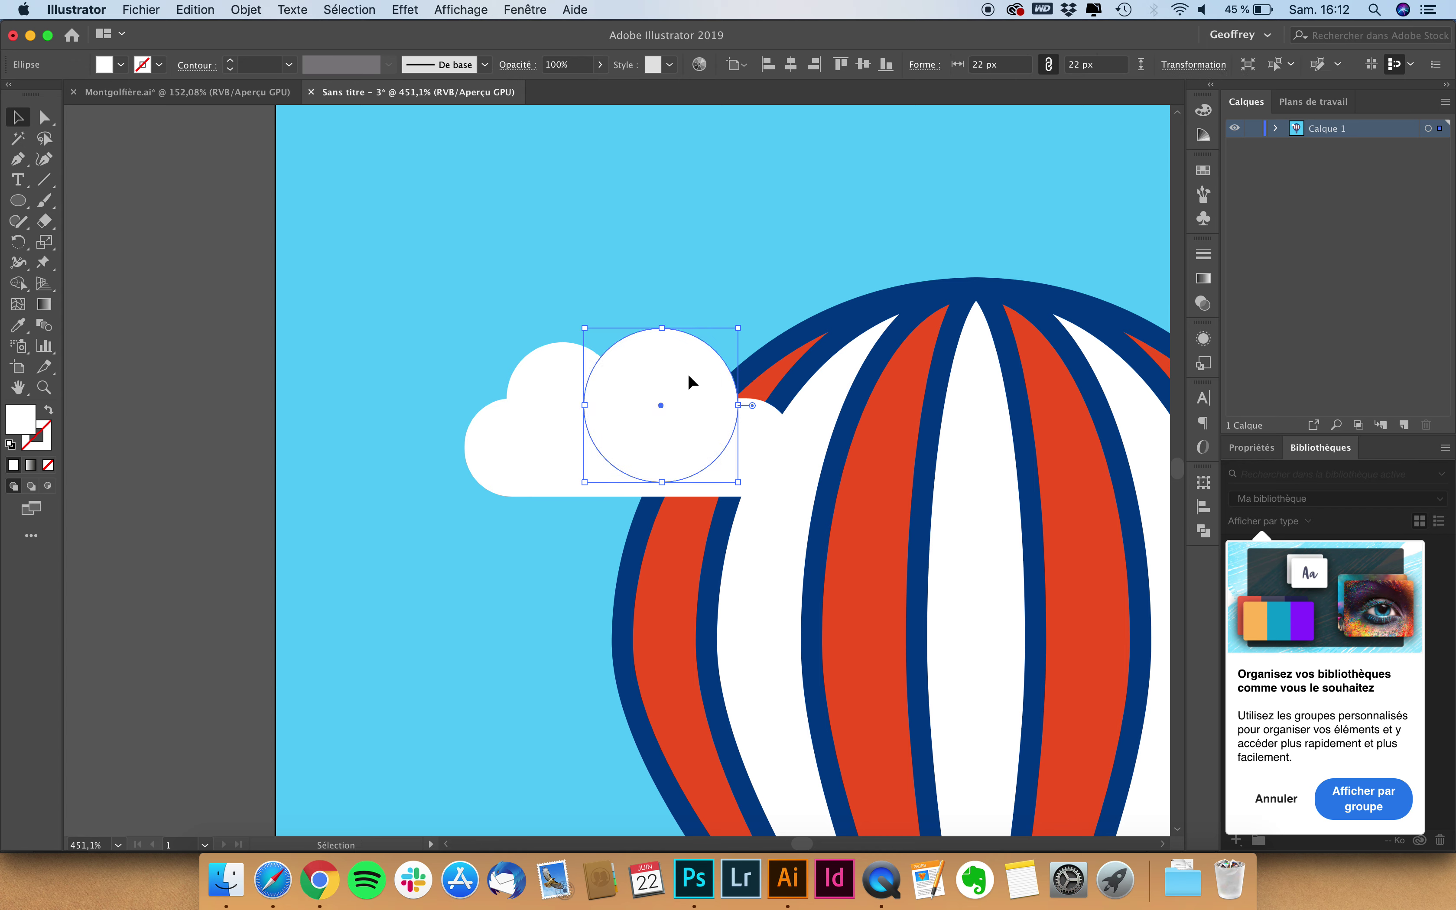
left_click(584, 243)
left_click(761, 428)
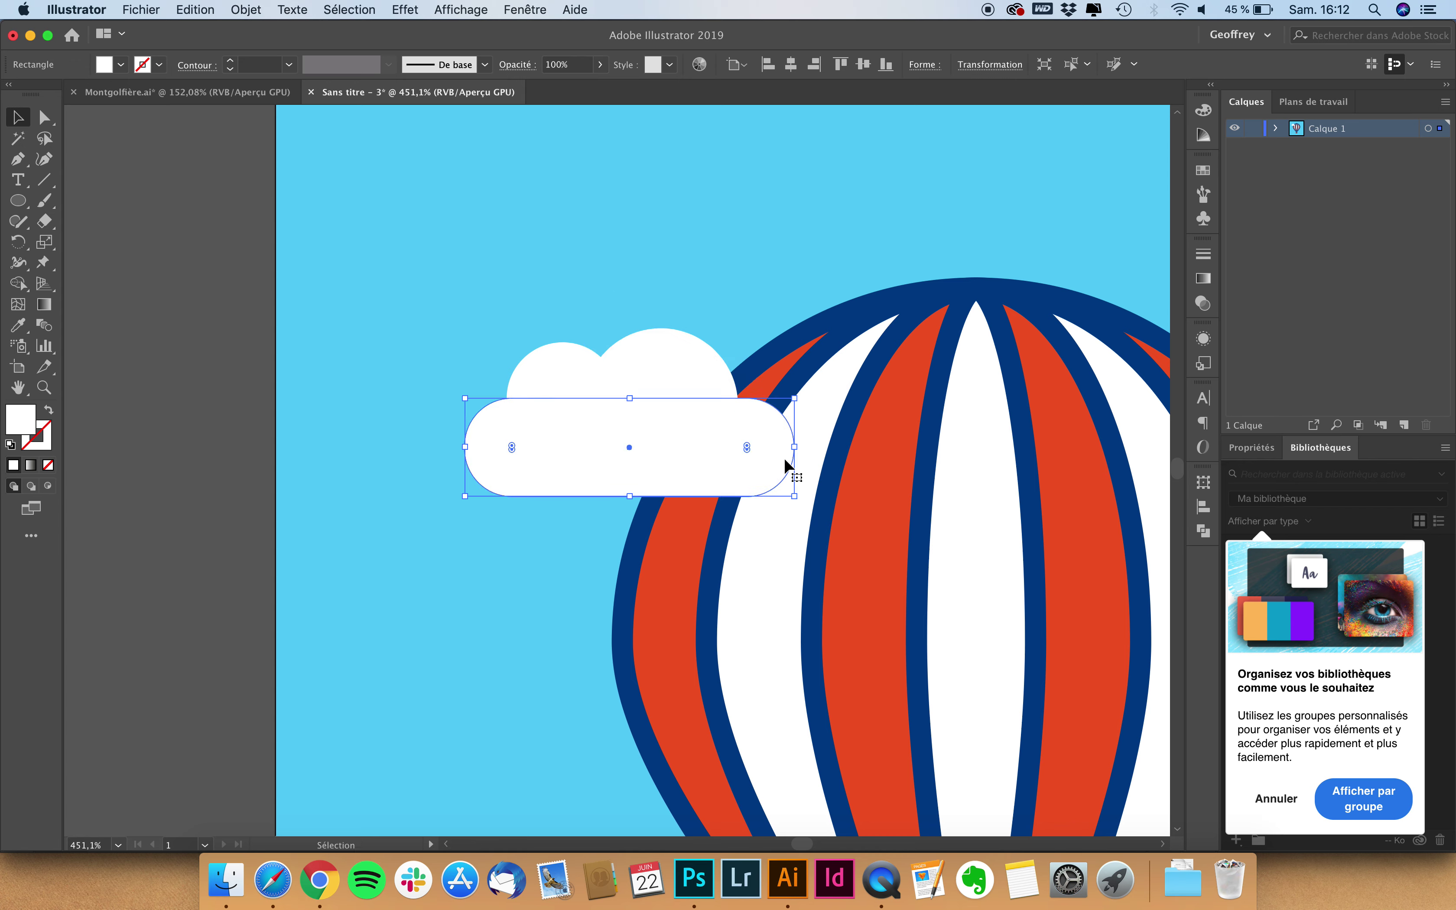
left_click_drag(795, 447, 781, 447)
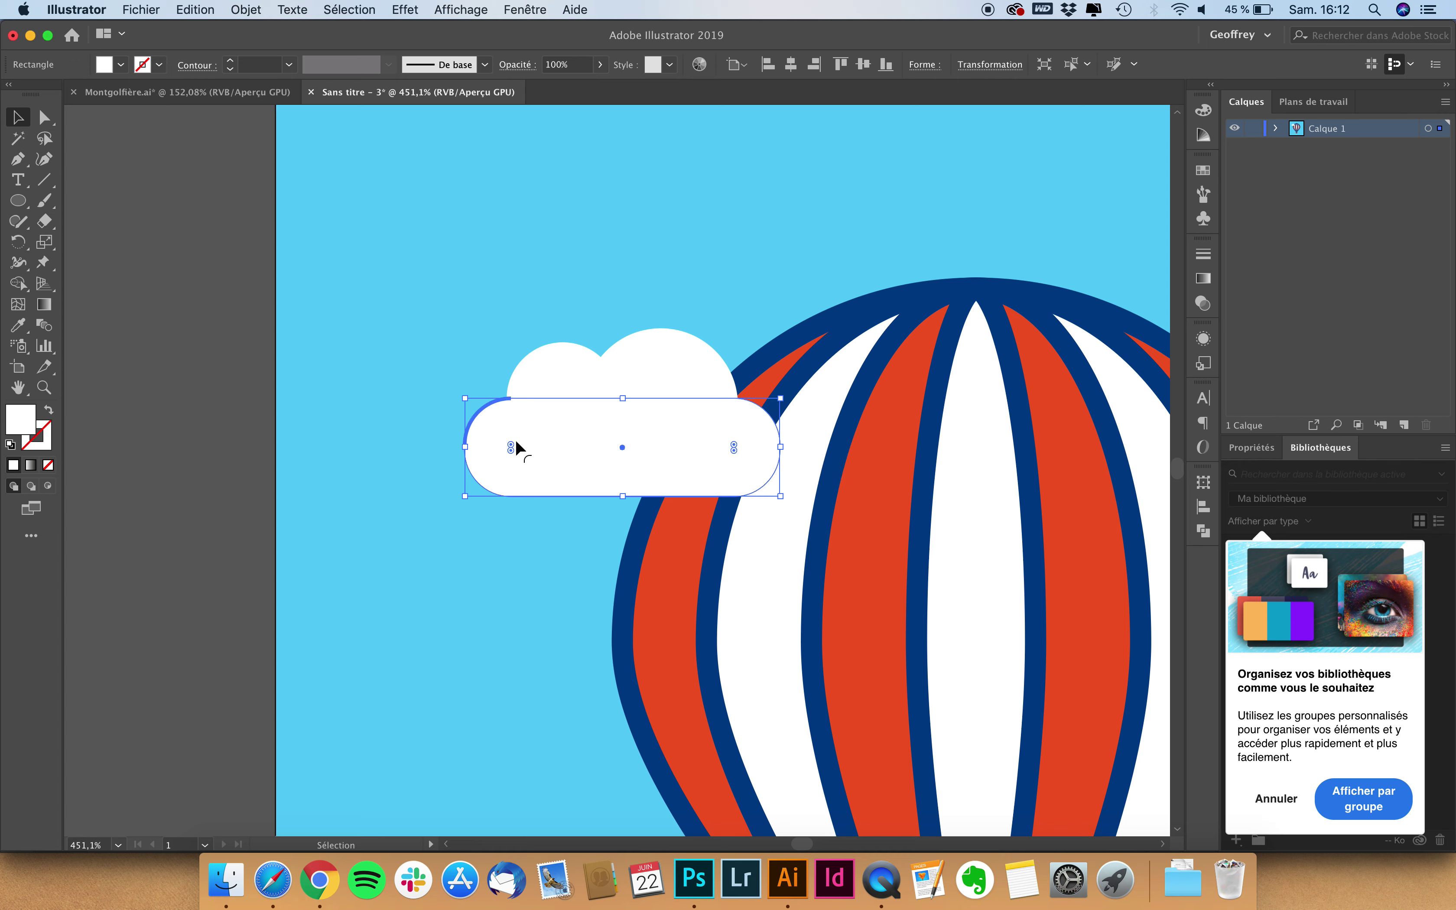
left_click_drag(510, 446, 616, 443)
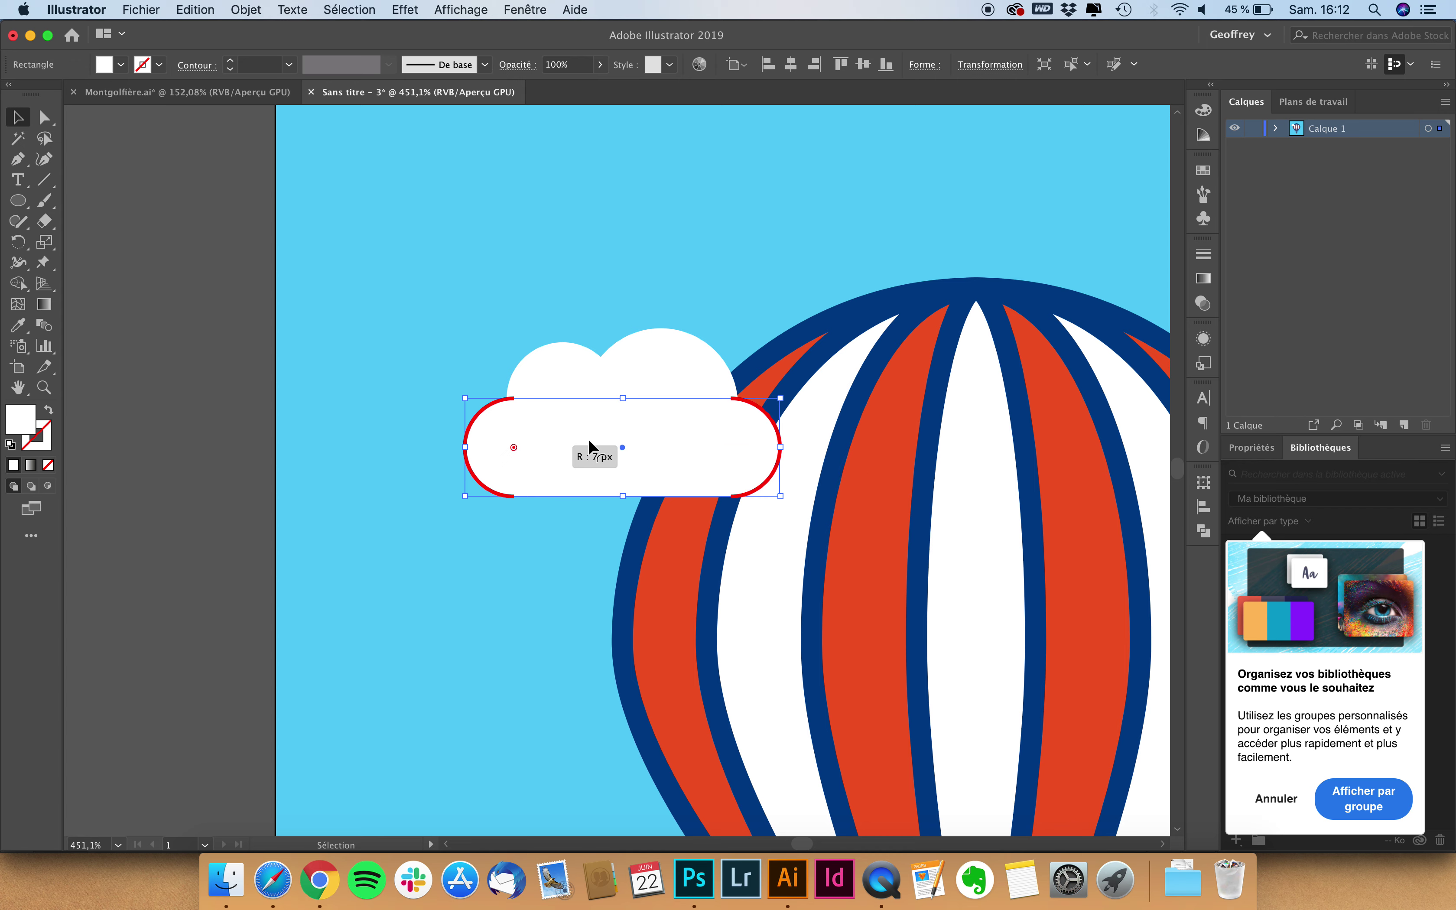
left_click(389, 314)
- Move the cloud up-left, raise its top circle about 23 px, and select all cloud pieces
left_click(535, 426)
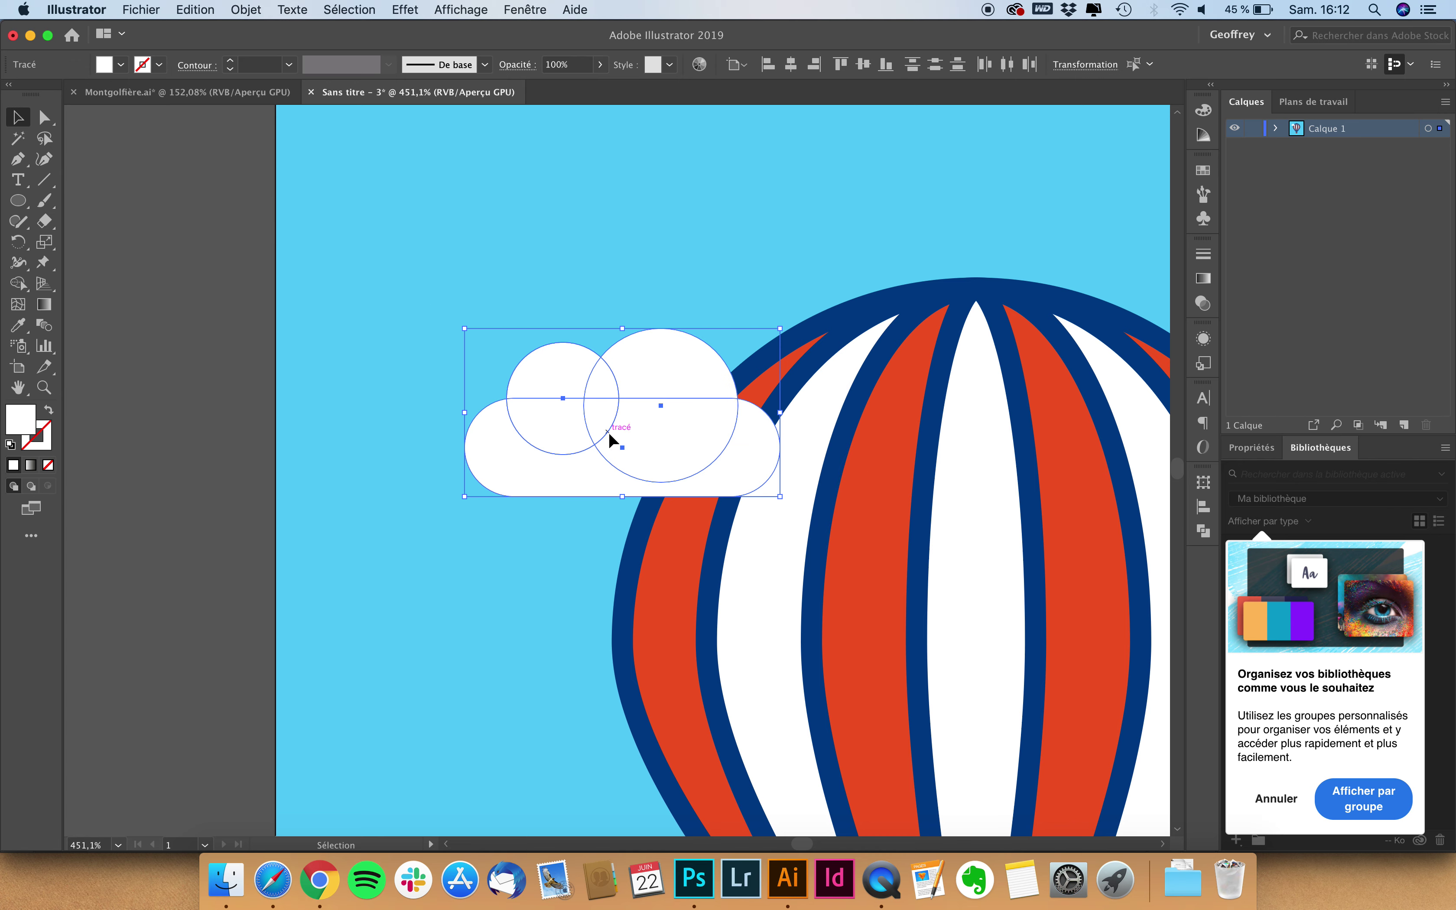
left_click_drag(608, 432, 522, 297)
left_click(472, 489)
scroll(474, 492, "up", 1)
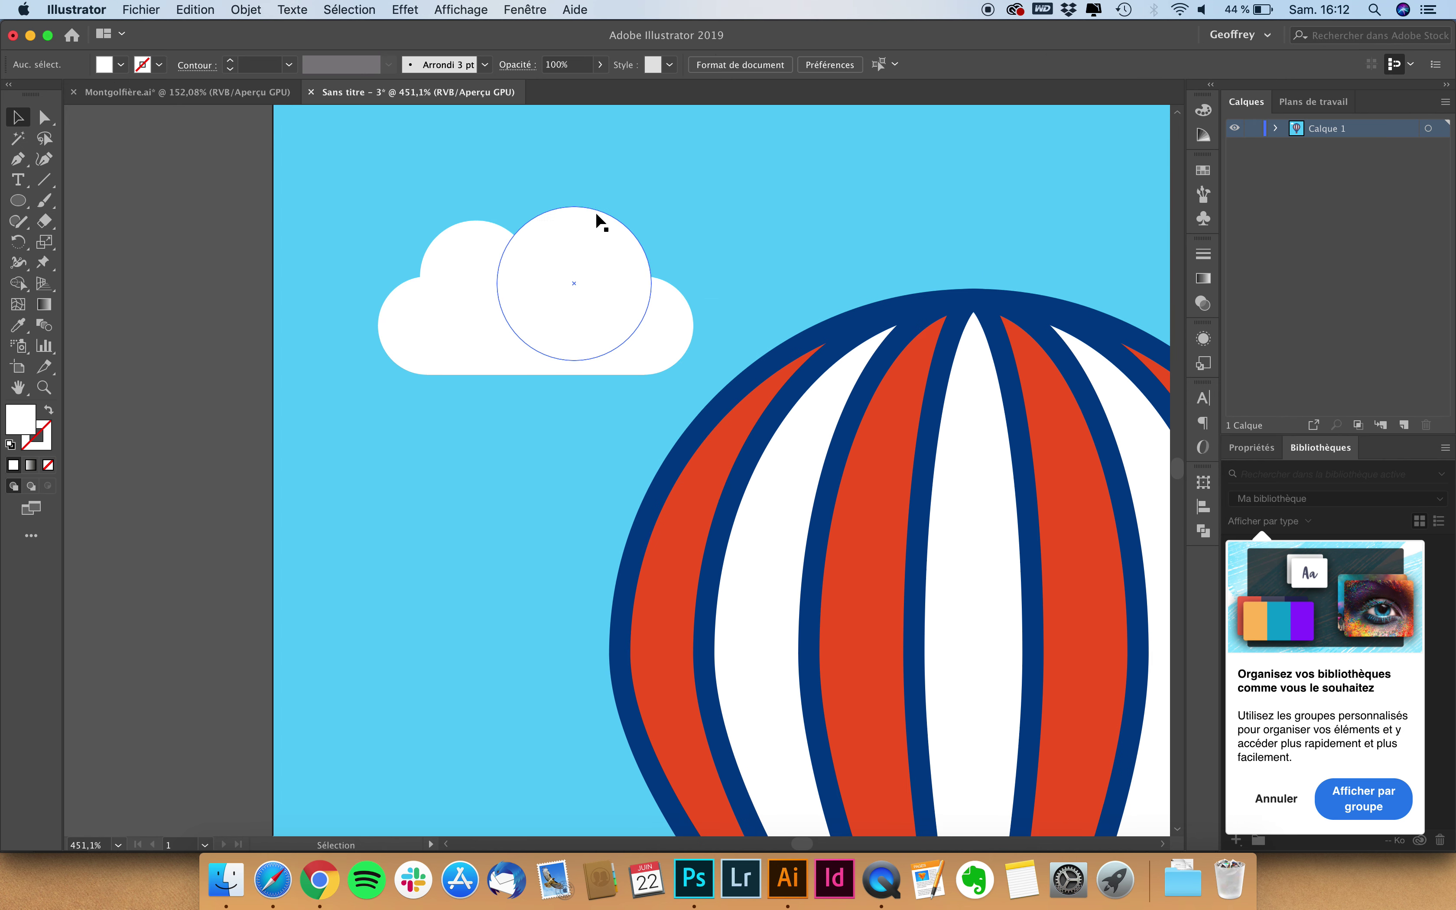
left_click(529, 249)
left_click_drag(528, 249, 573, 235)
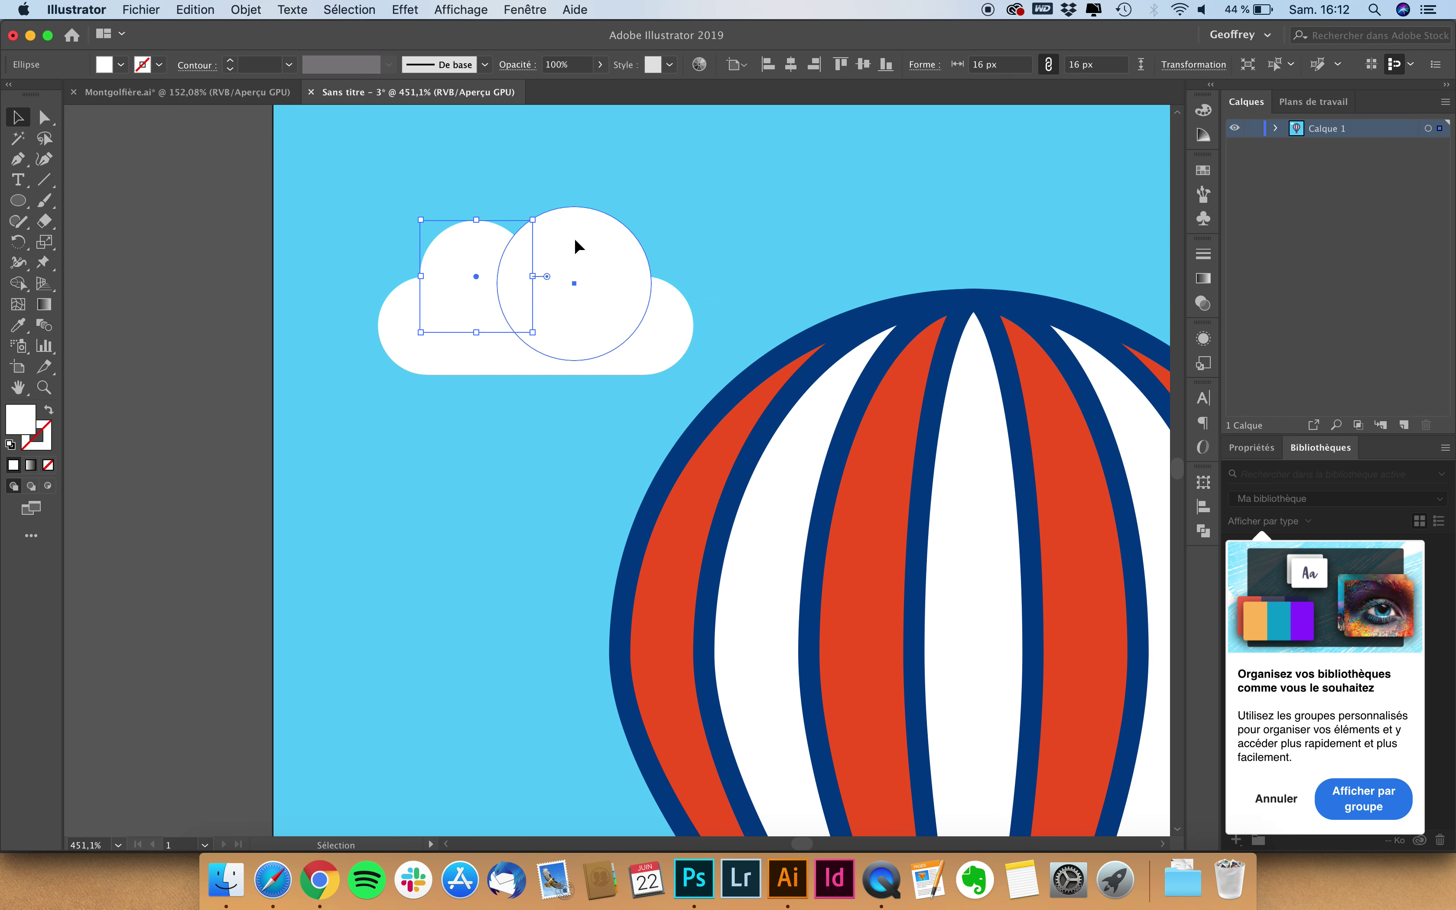
left_click(807, 248)
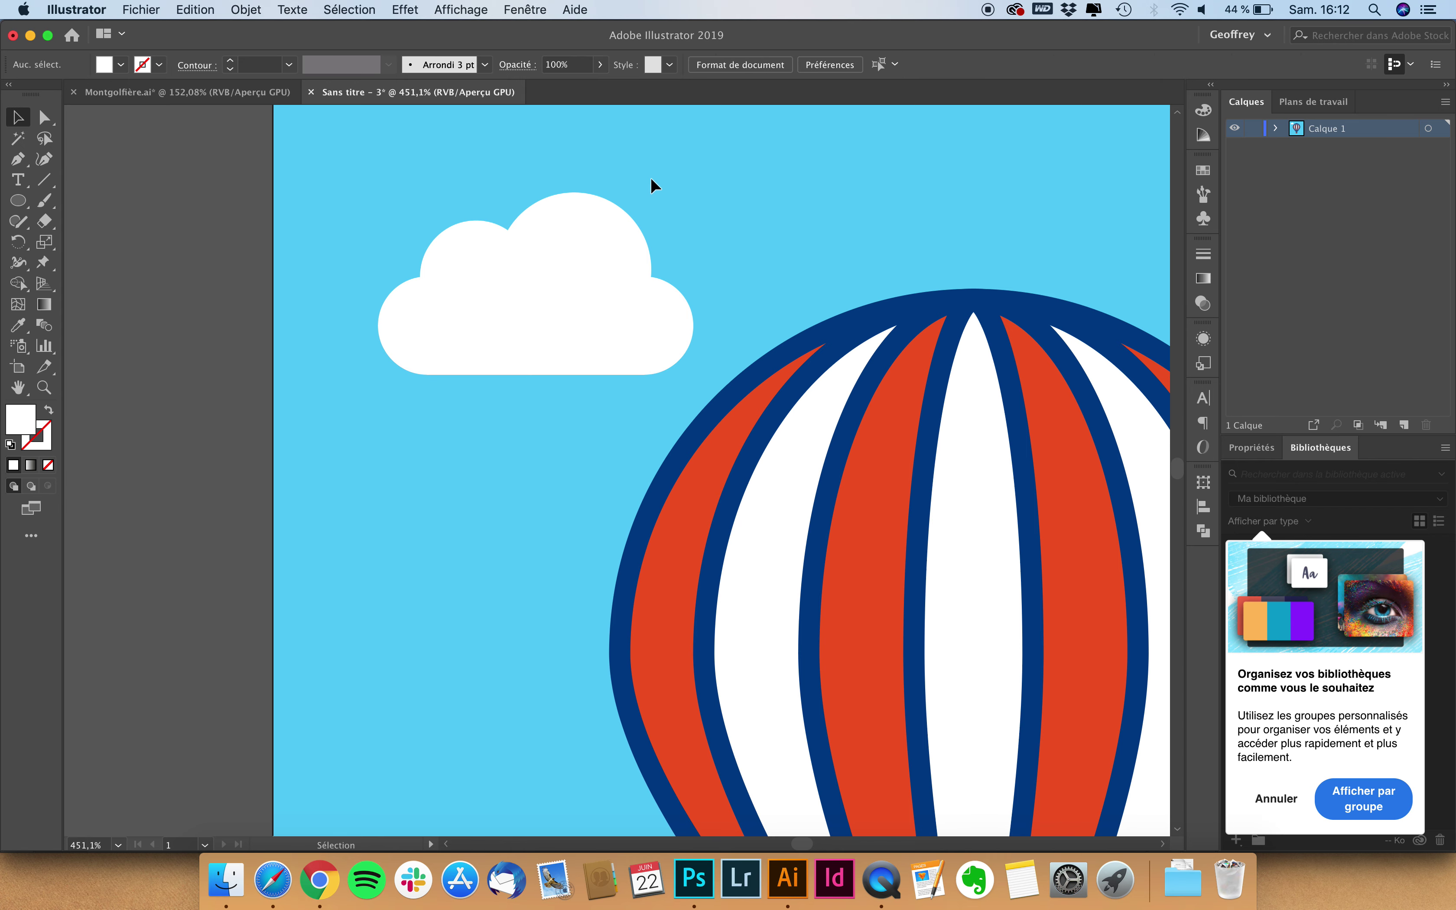
left_click_drag(651, 178, 374, 367)
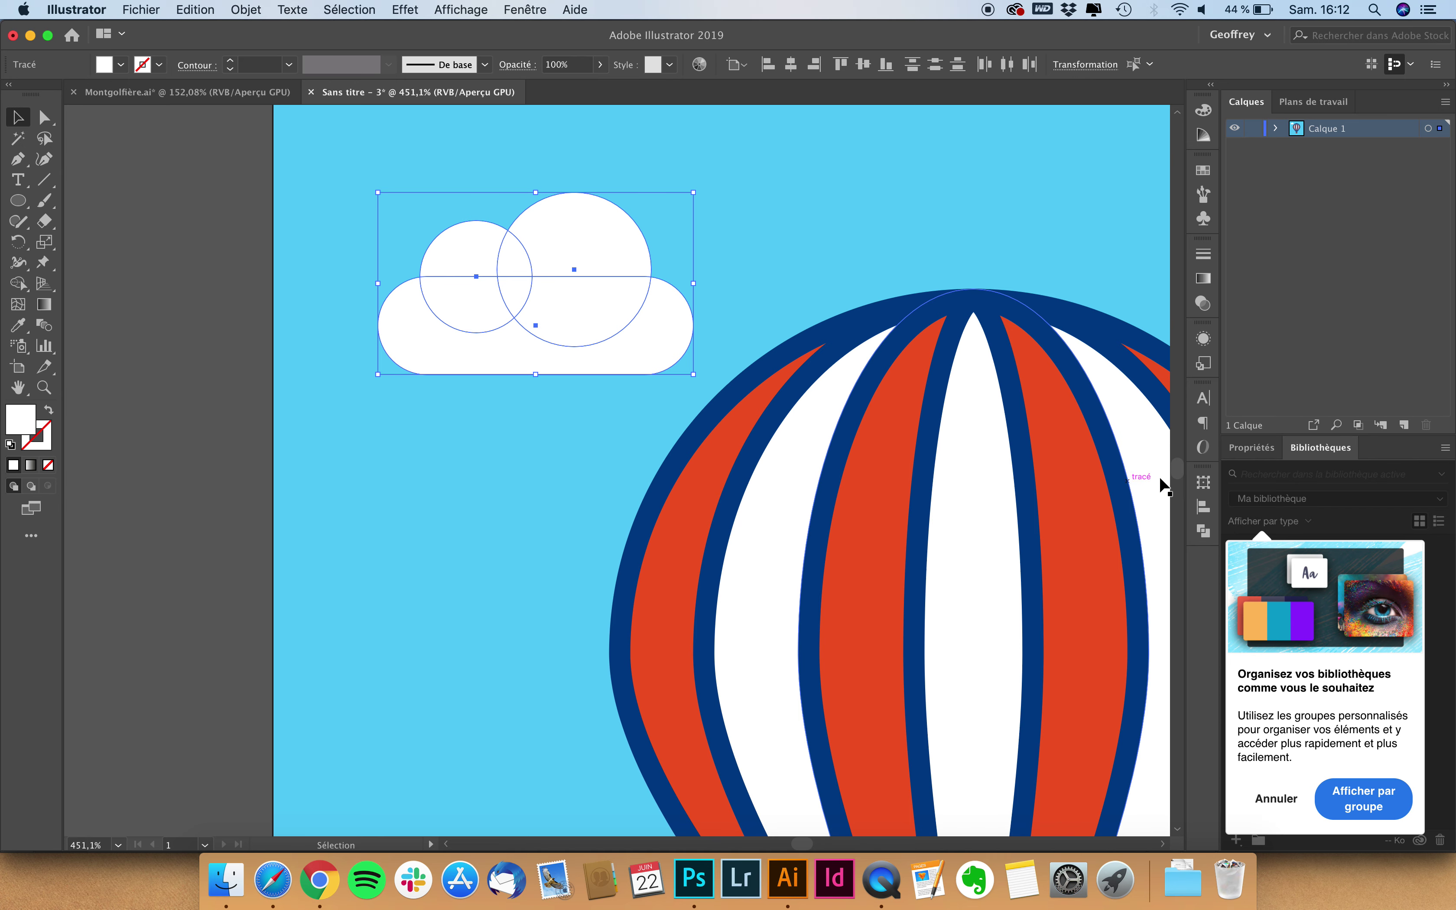
- Merge the cloud pieces into one shape with Pathfinder Unite
left_click(1206, 531)
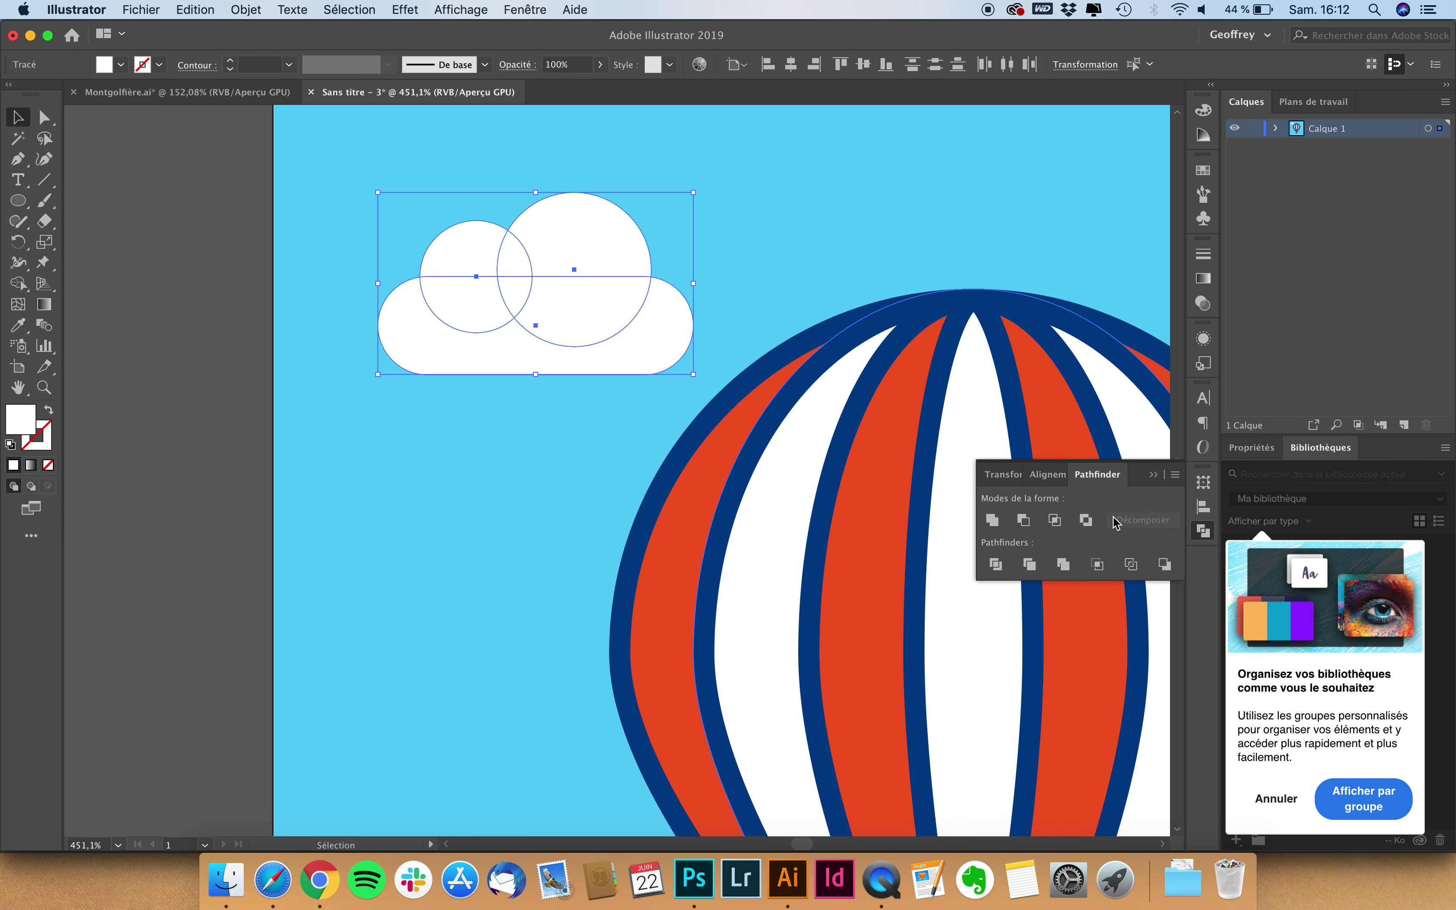
left_click(1000, 521)
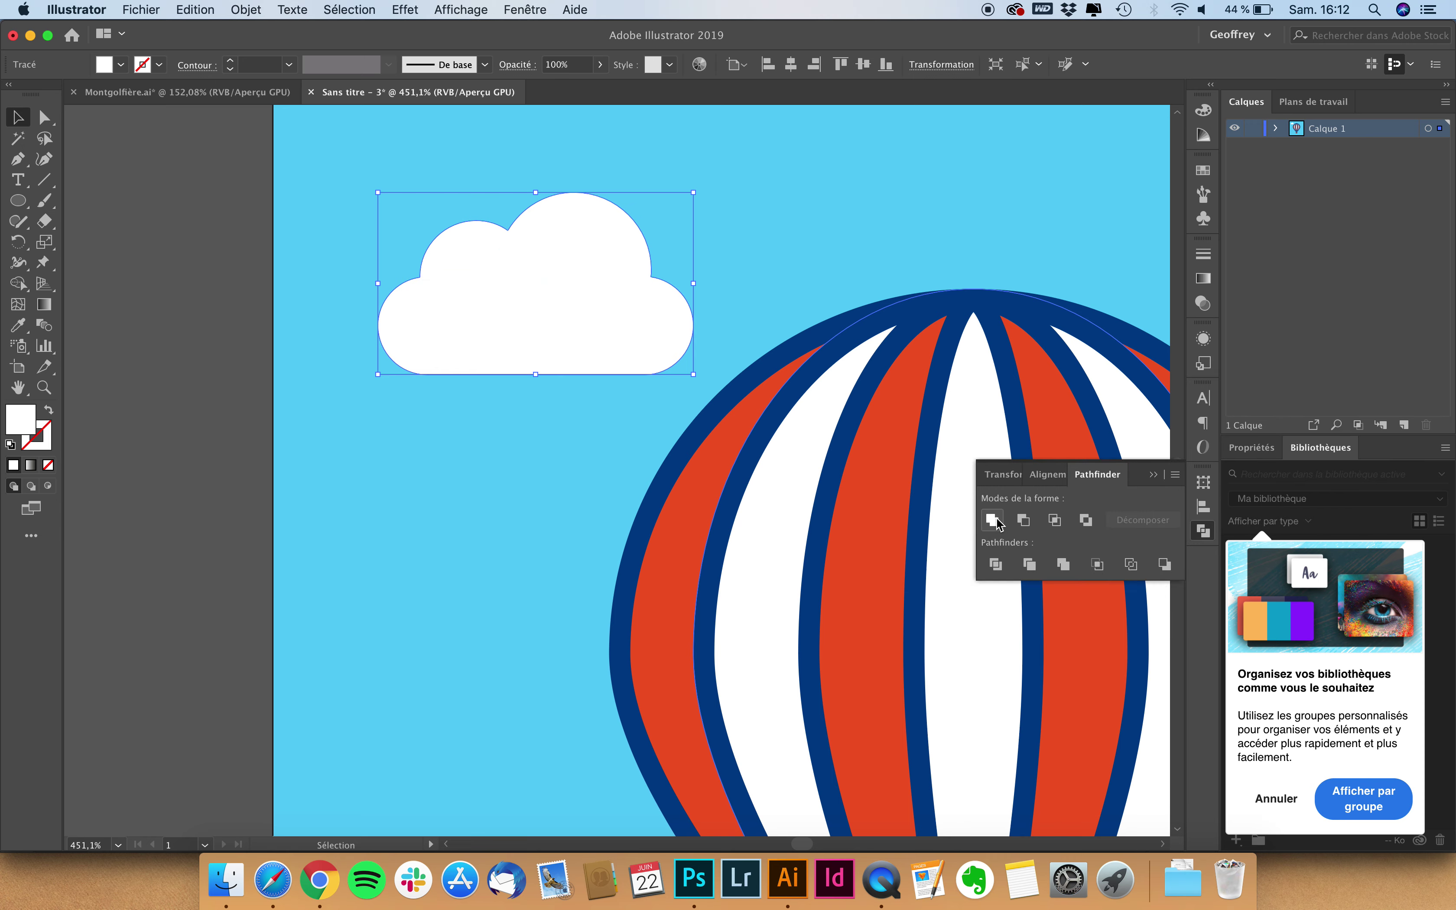
left_click(721, 238)
scroll(720, 239, "down", 2)
scroll(720, 238, "down", 2)
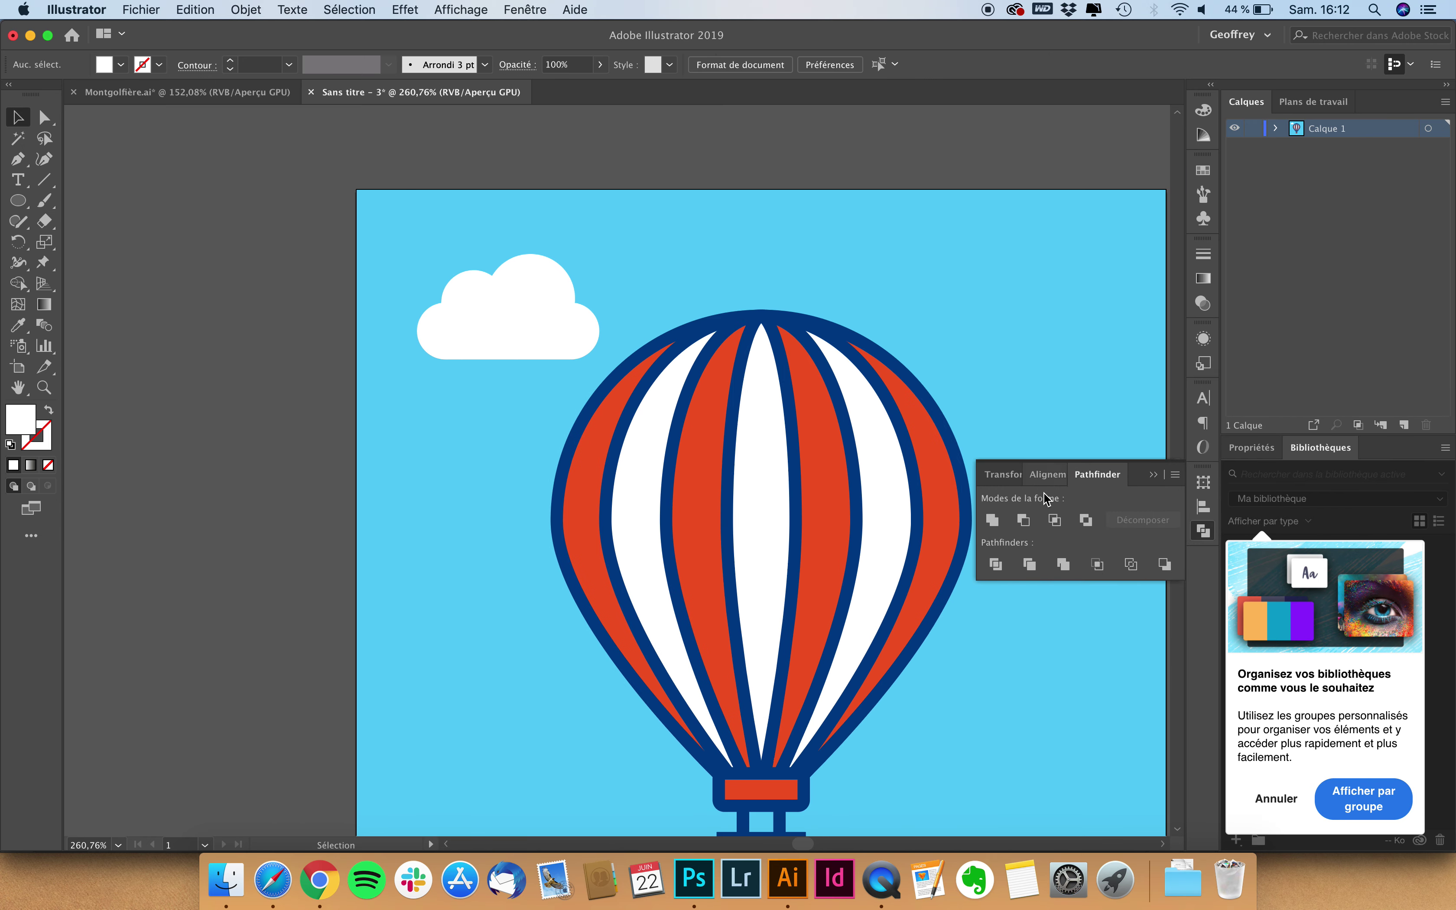
- Give the merged cloud a dark blue 3 pt stroke
left_click(562, 333)
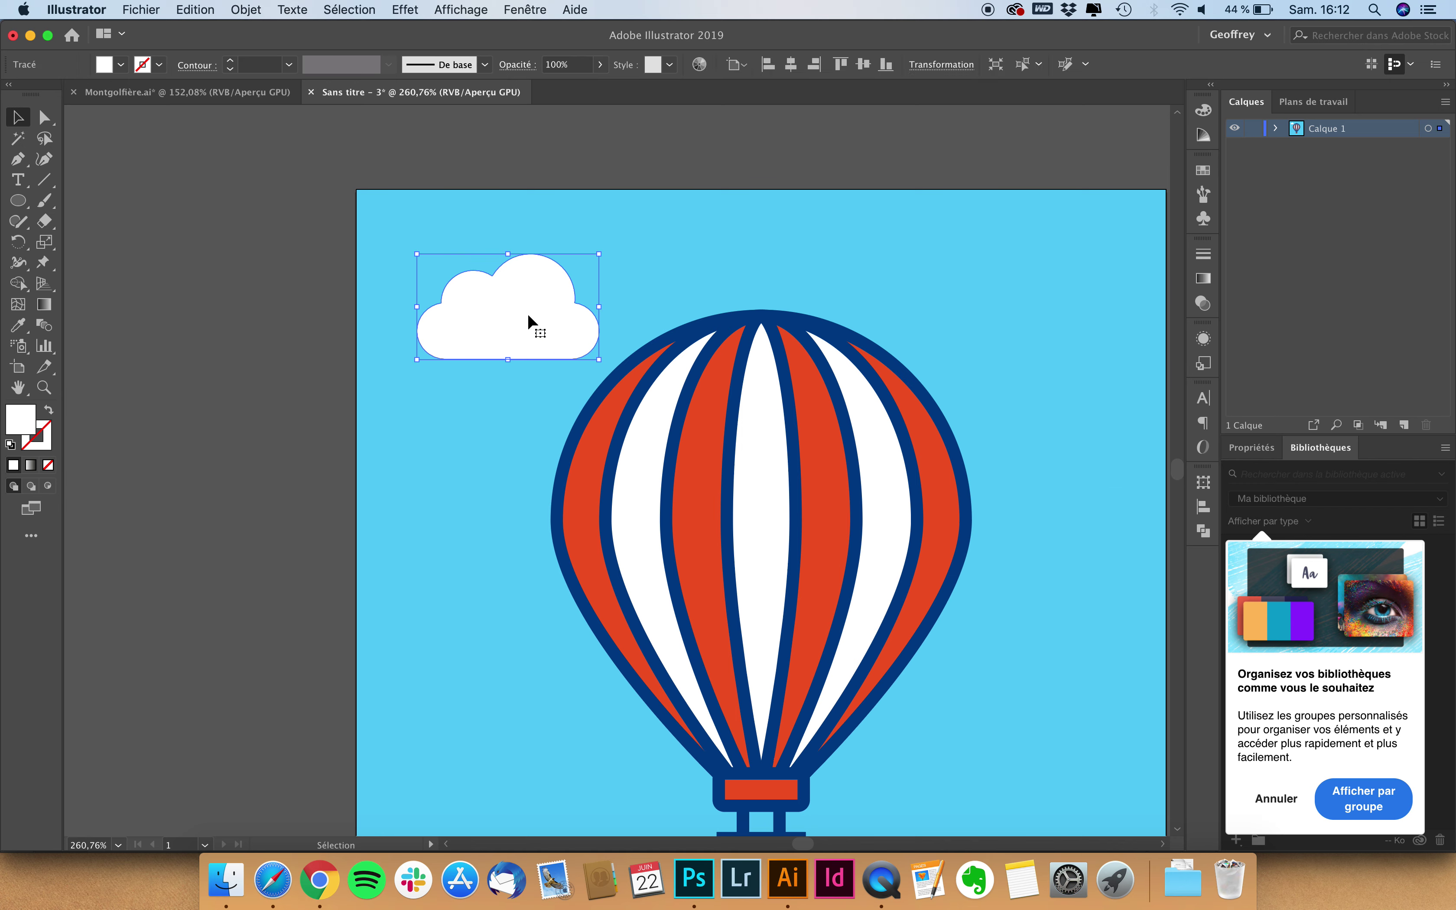
left_click(231, 60)
left_click(232, 62)
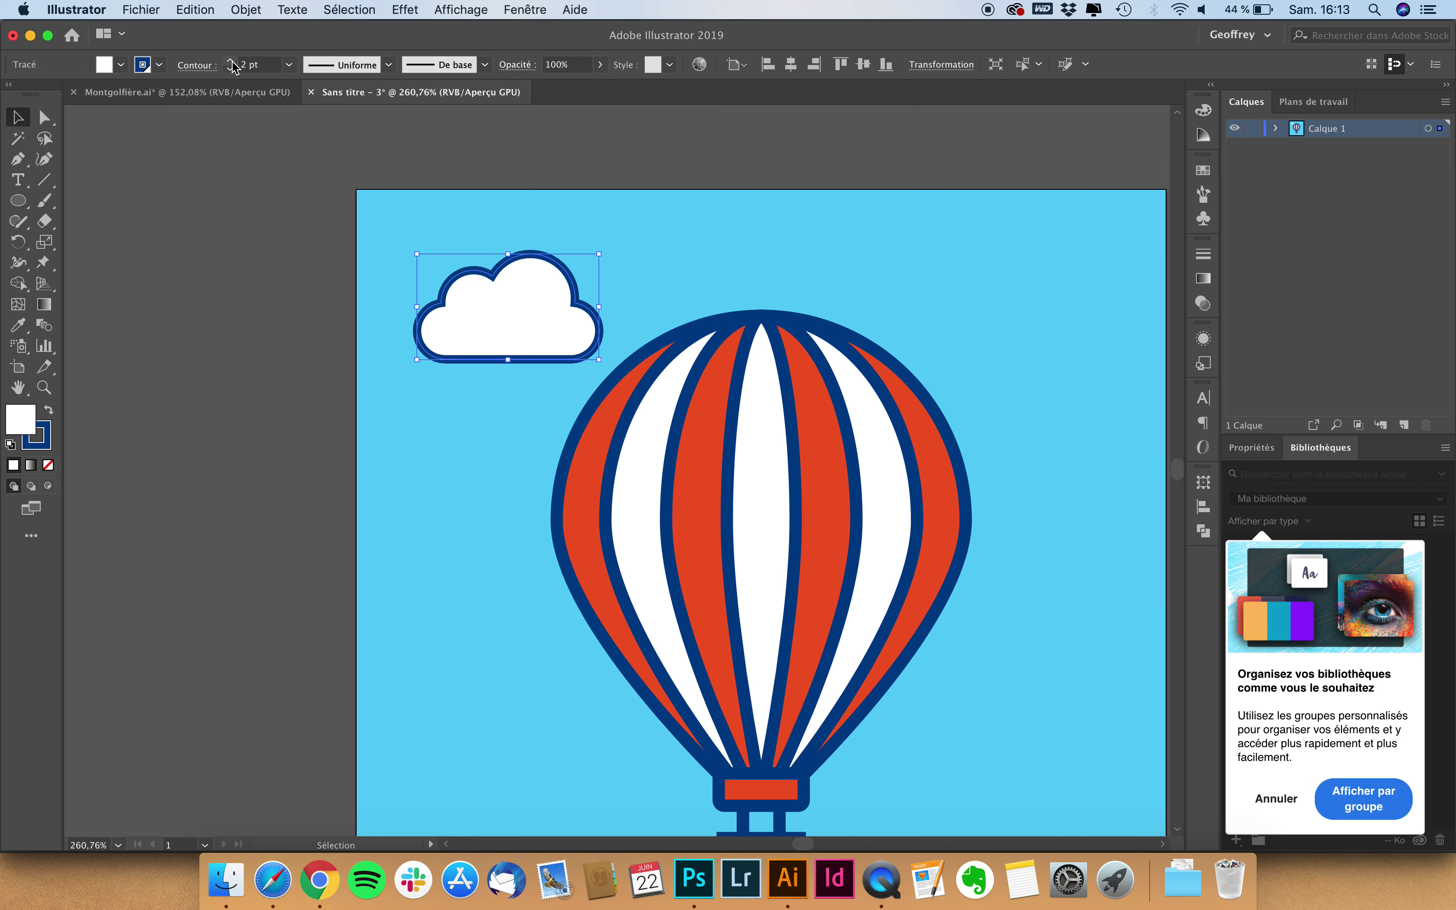
left_click(231, 61)
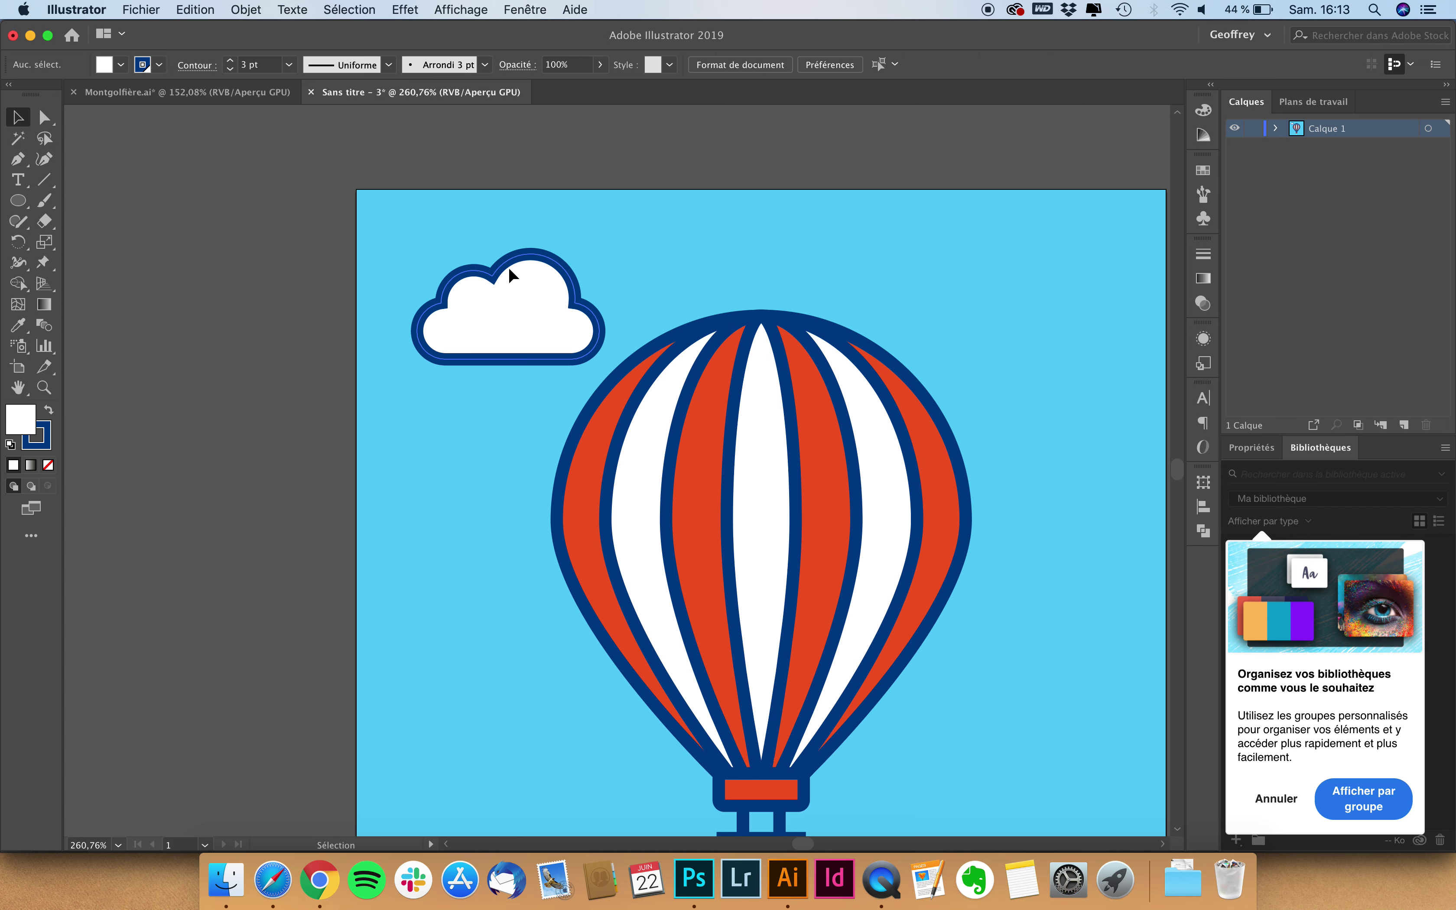
- Move the cloud to the balloon's upper right and scale it down
left_click_drag(507, 269, 926, 395)
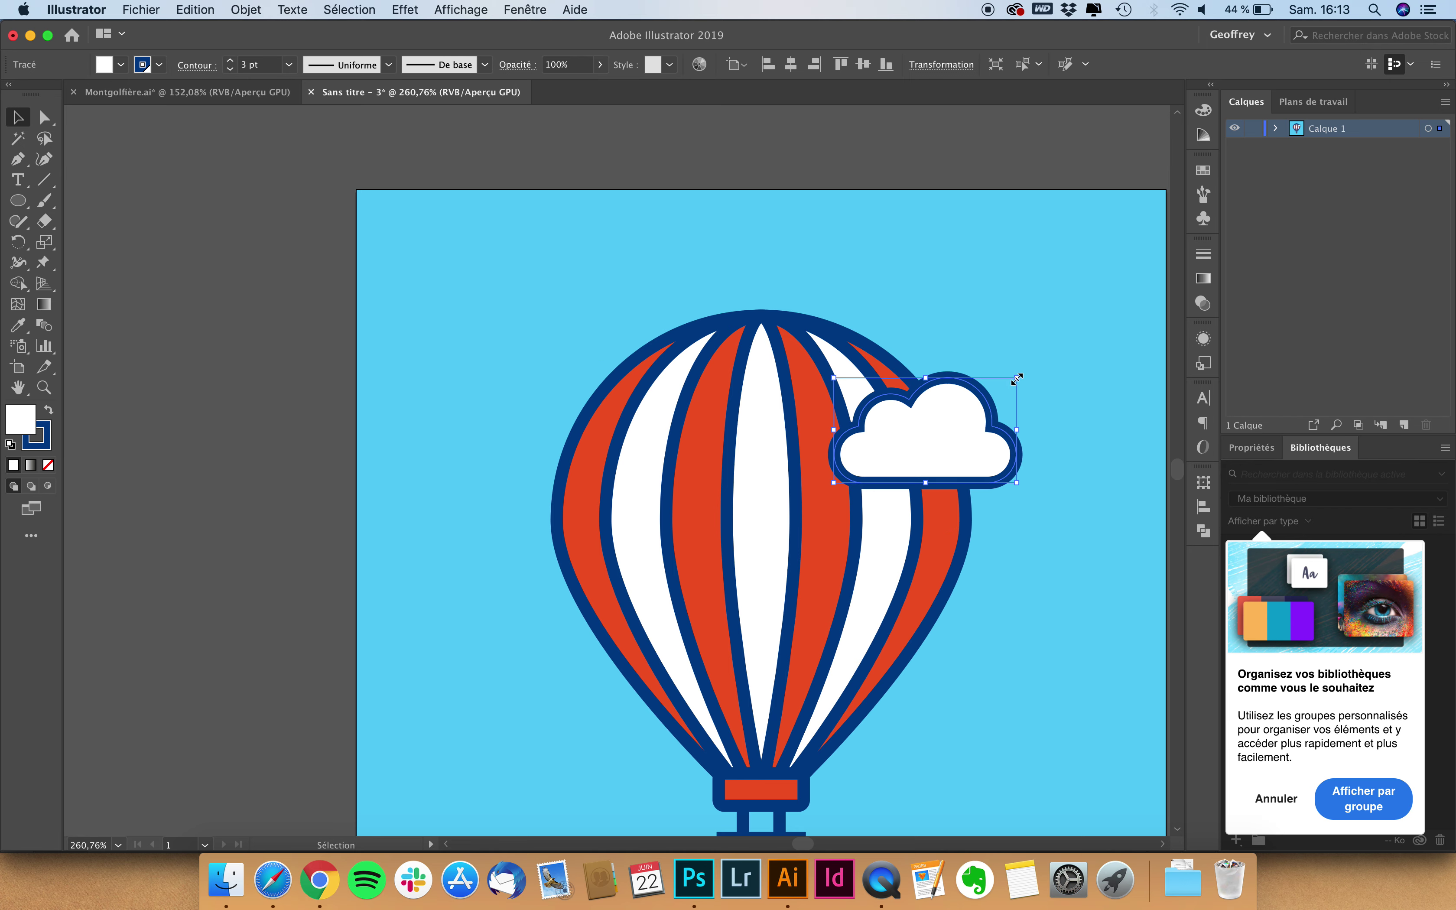
mouse_move(1016, 378)
left_mouse_down()
mouse_move(973, 403)
mouse_move(948, 442)
left_mouse_up()
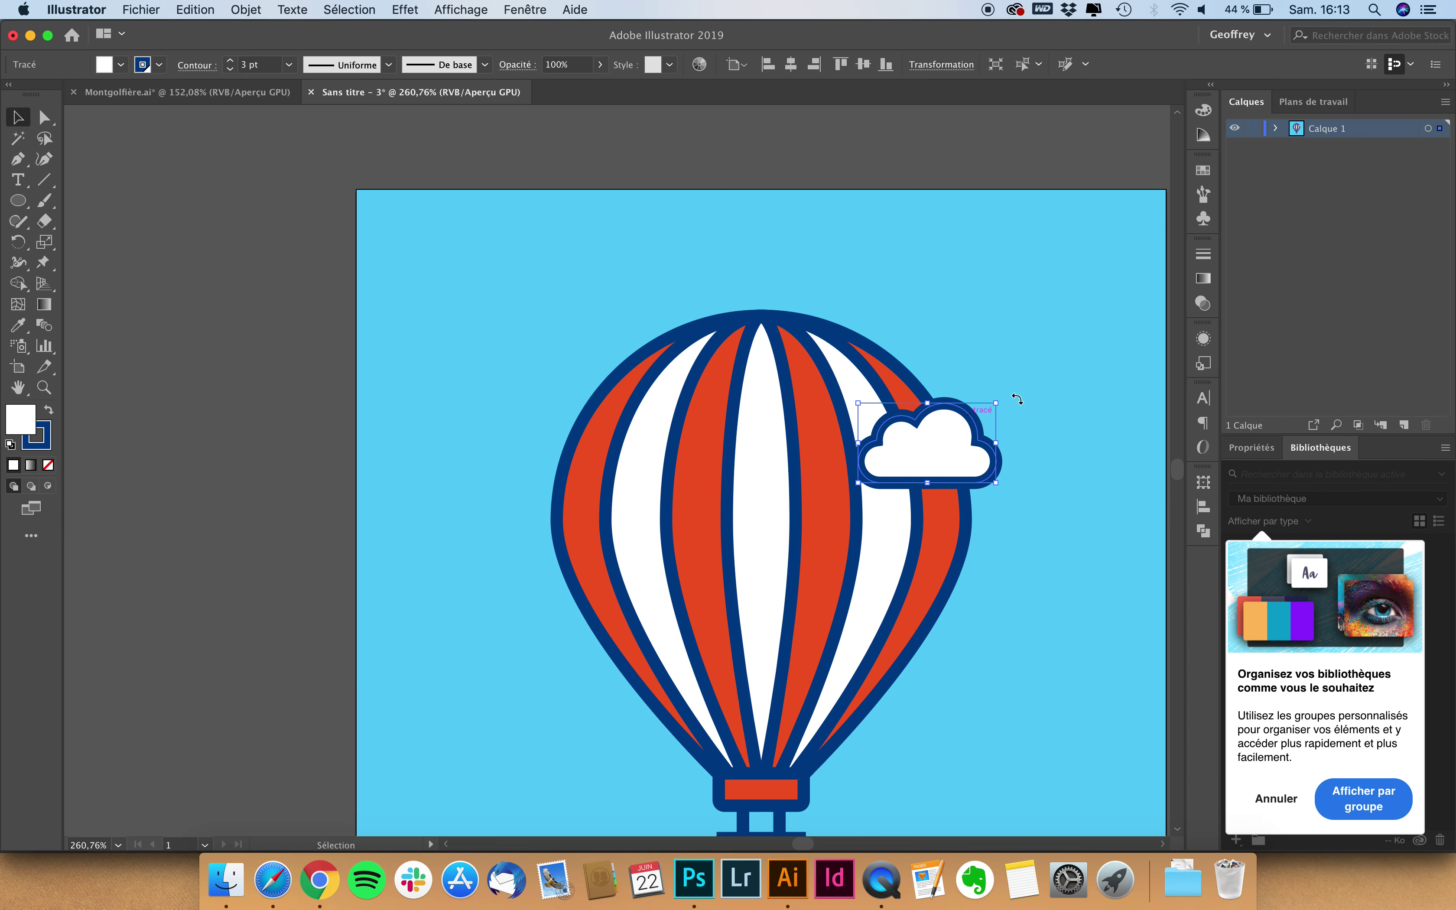
scroll(1028, 395, "down", 3)
left_click(1030, 403)
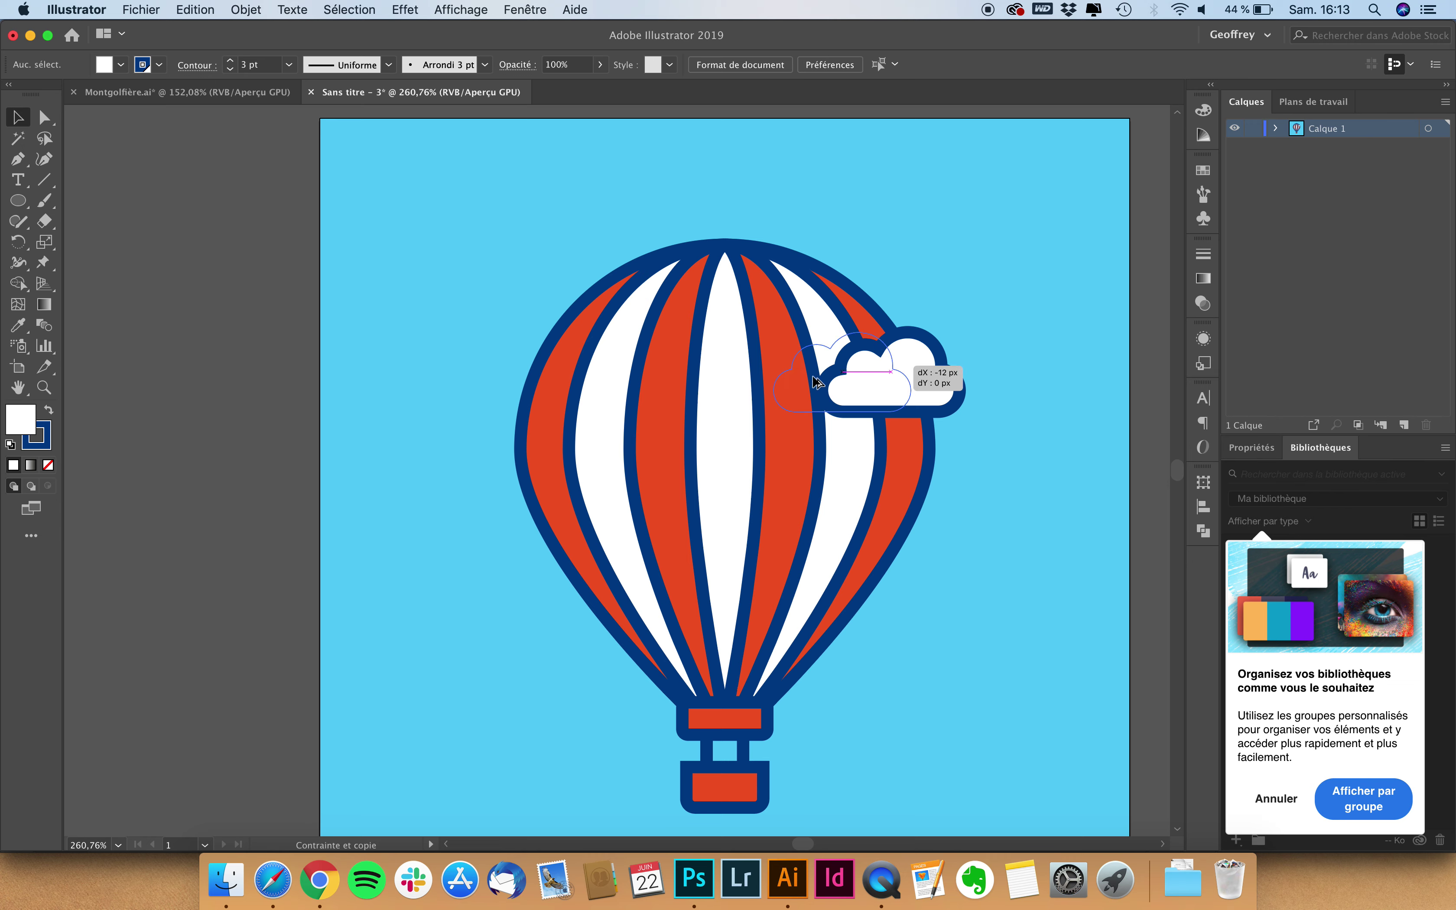
- Option-drag a copy to the balloon's left and mirror it vertically via Transformation > Miroir
mouse_move(928, 364)
left_mouse_down("alt")
mouse_move(567, 368)
mouse_move(569, 475)
left_mouse_up("alt")
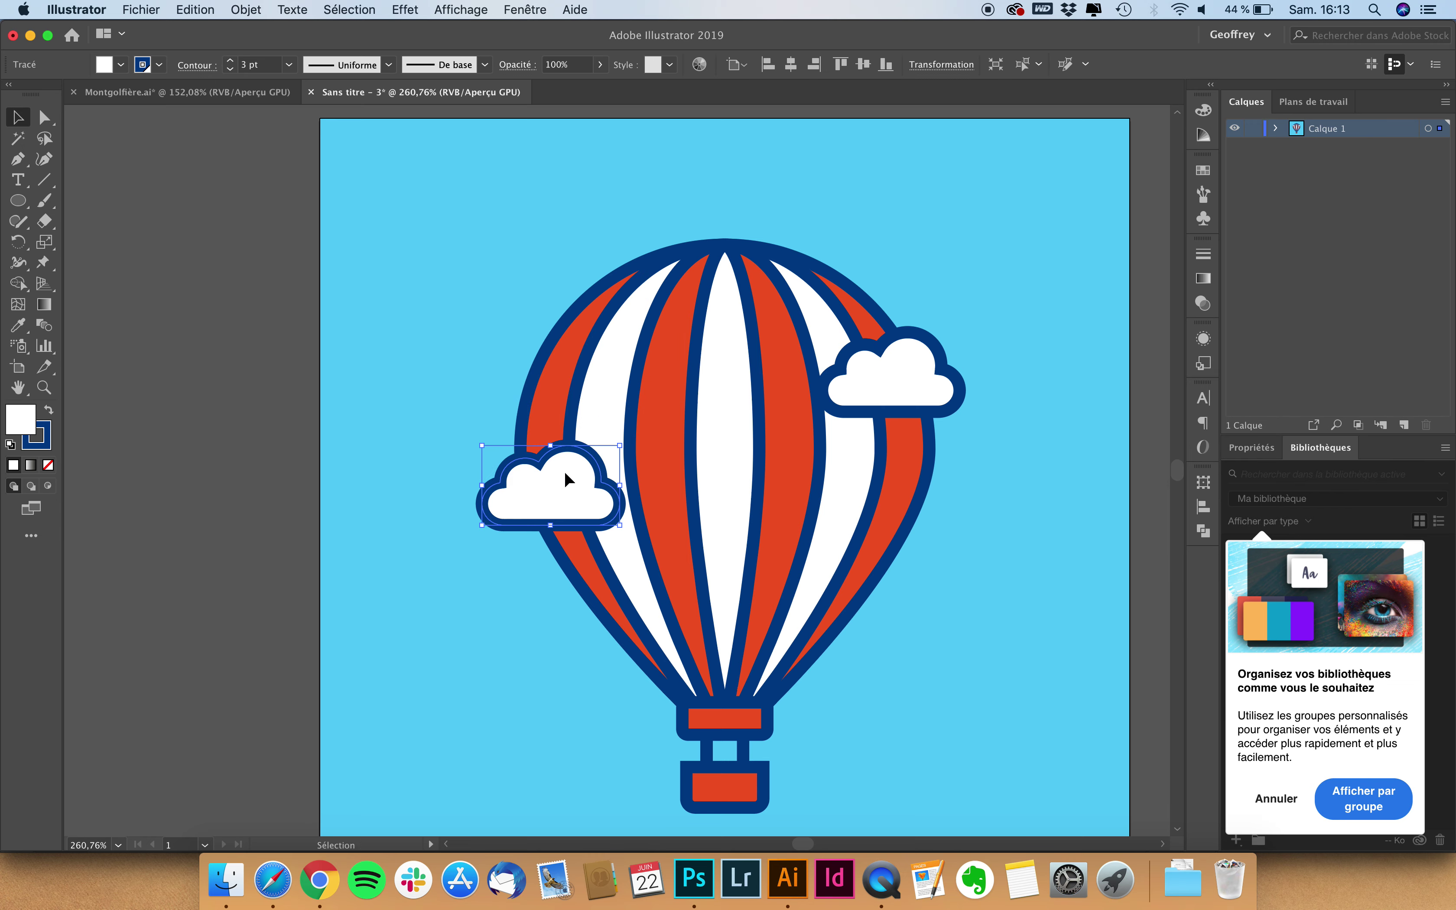
right_click(567, 476)
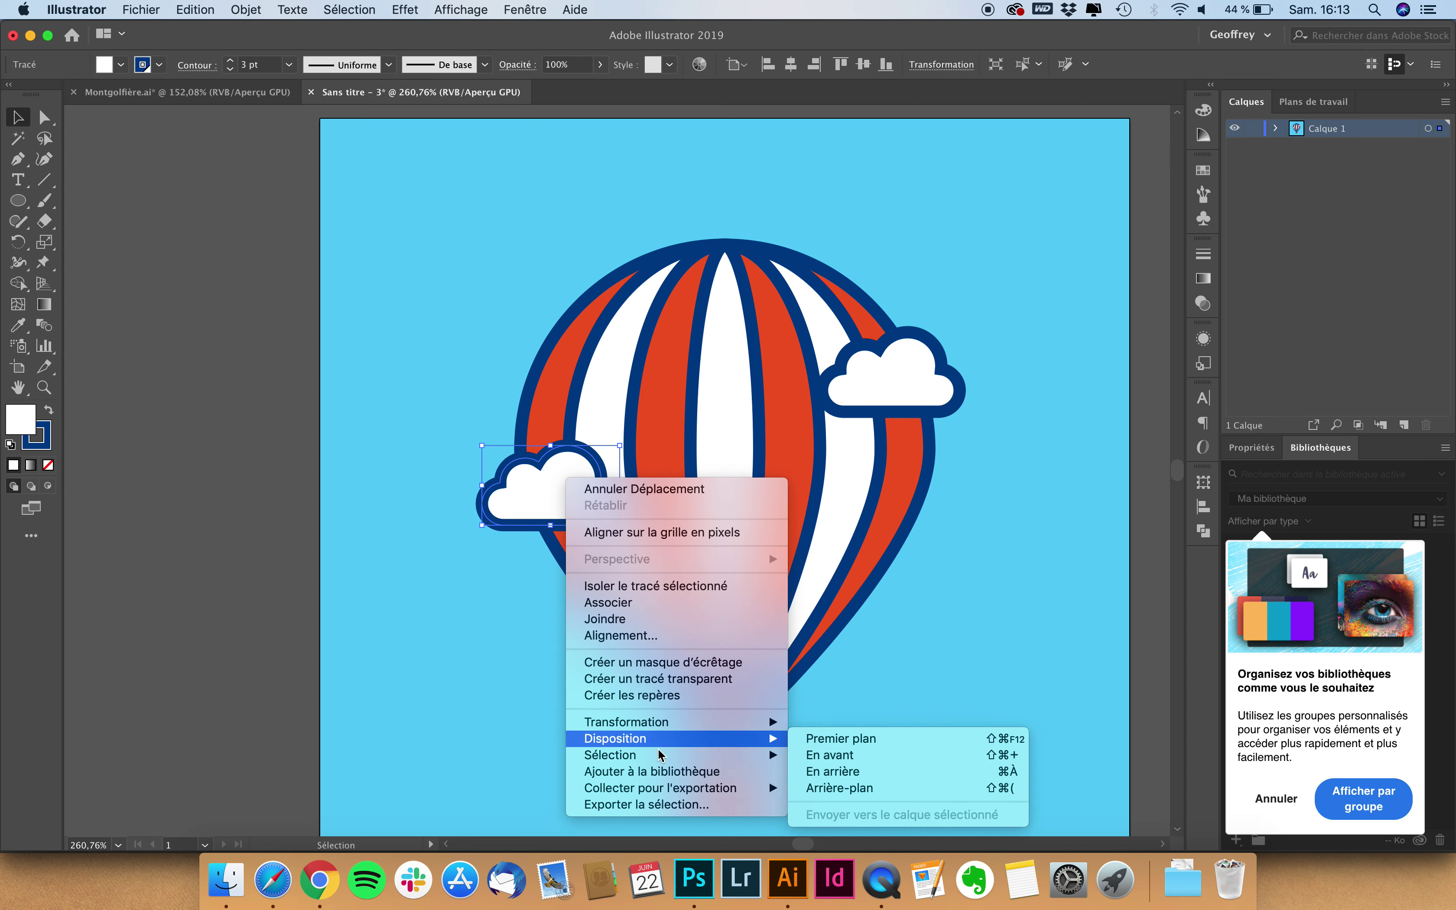
mouse_move(626, 721)
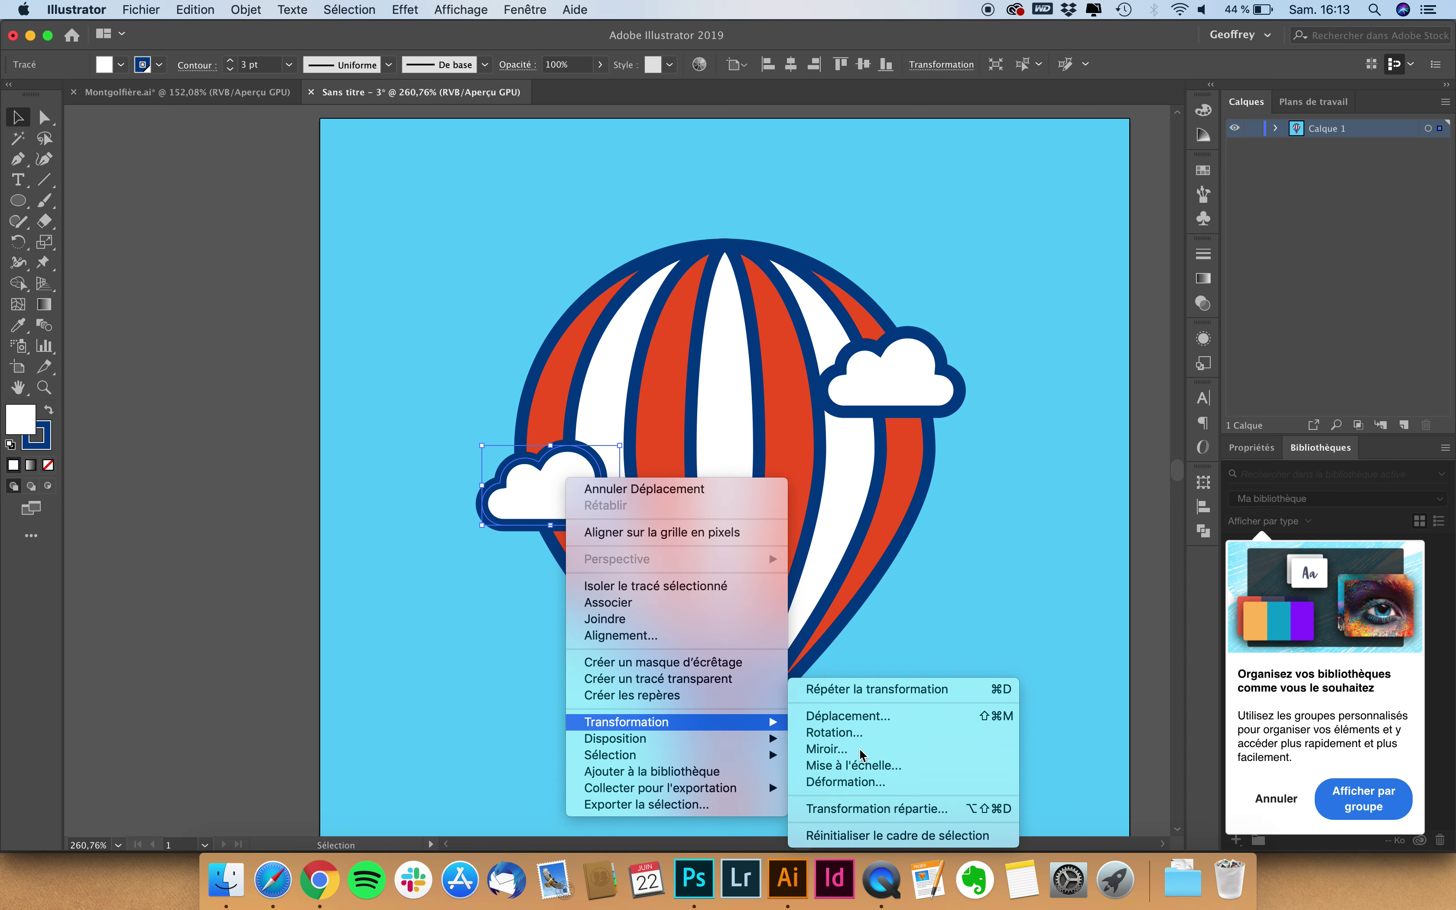
left_click(843, 749)
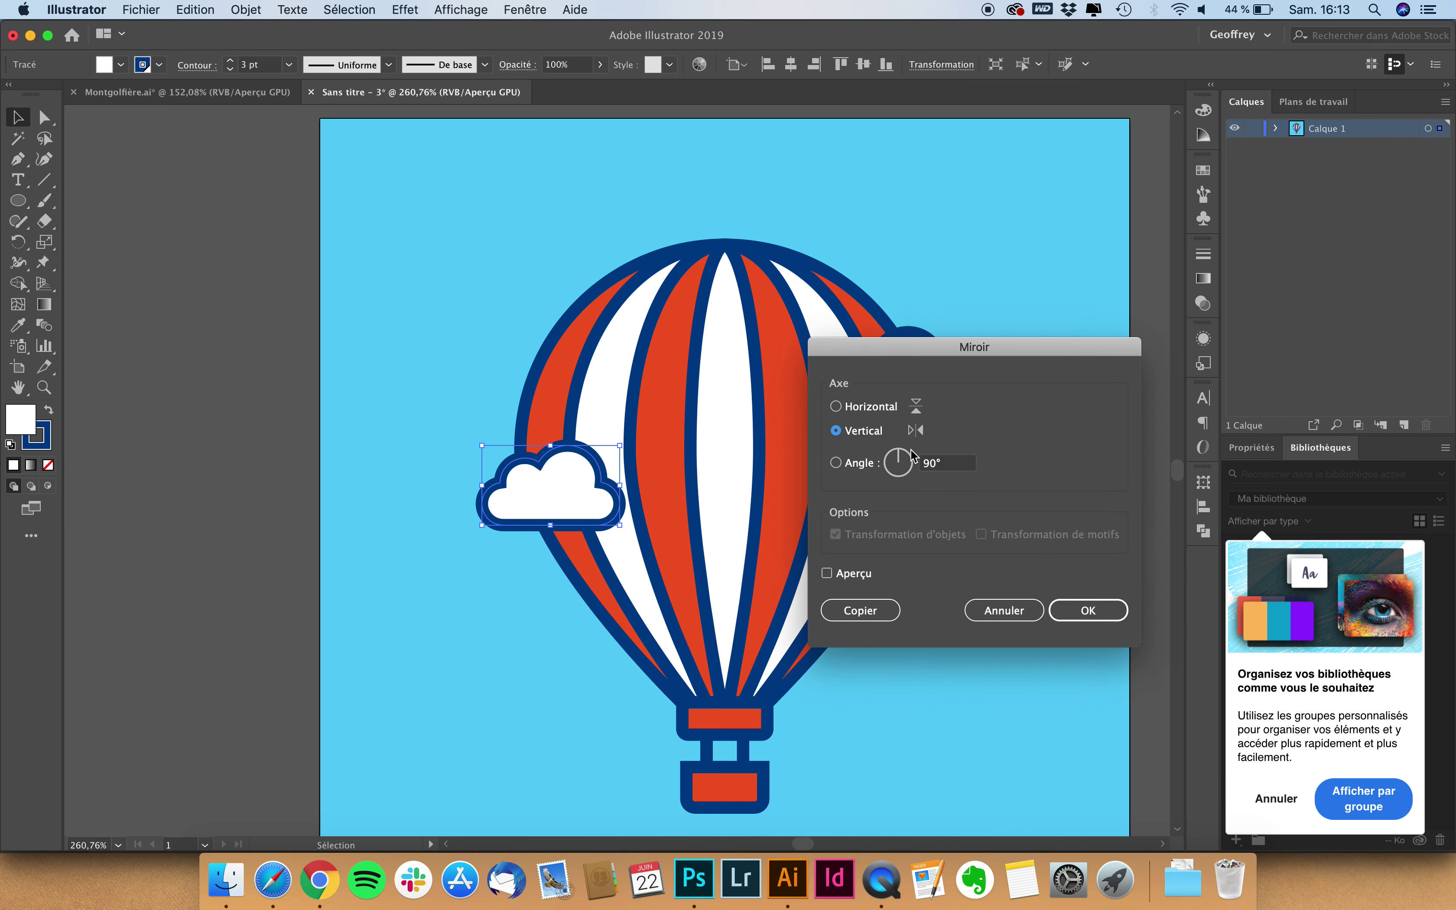
left_click(1089, 610)
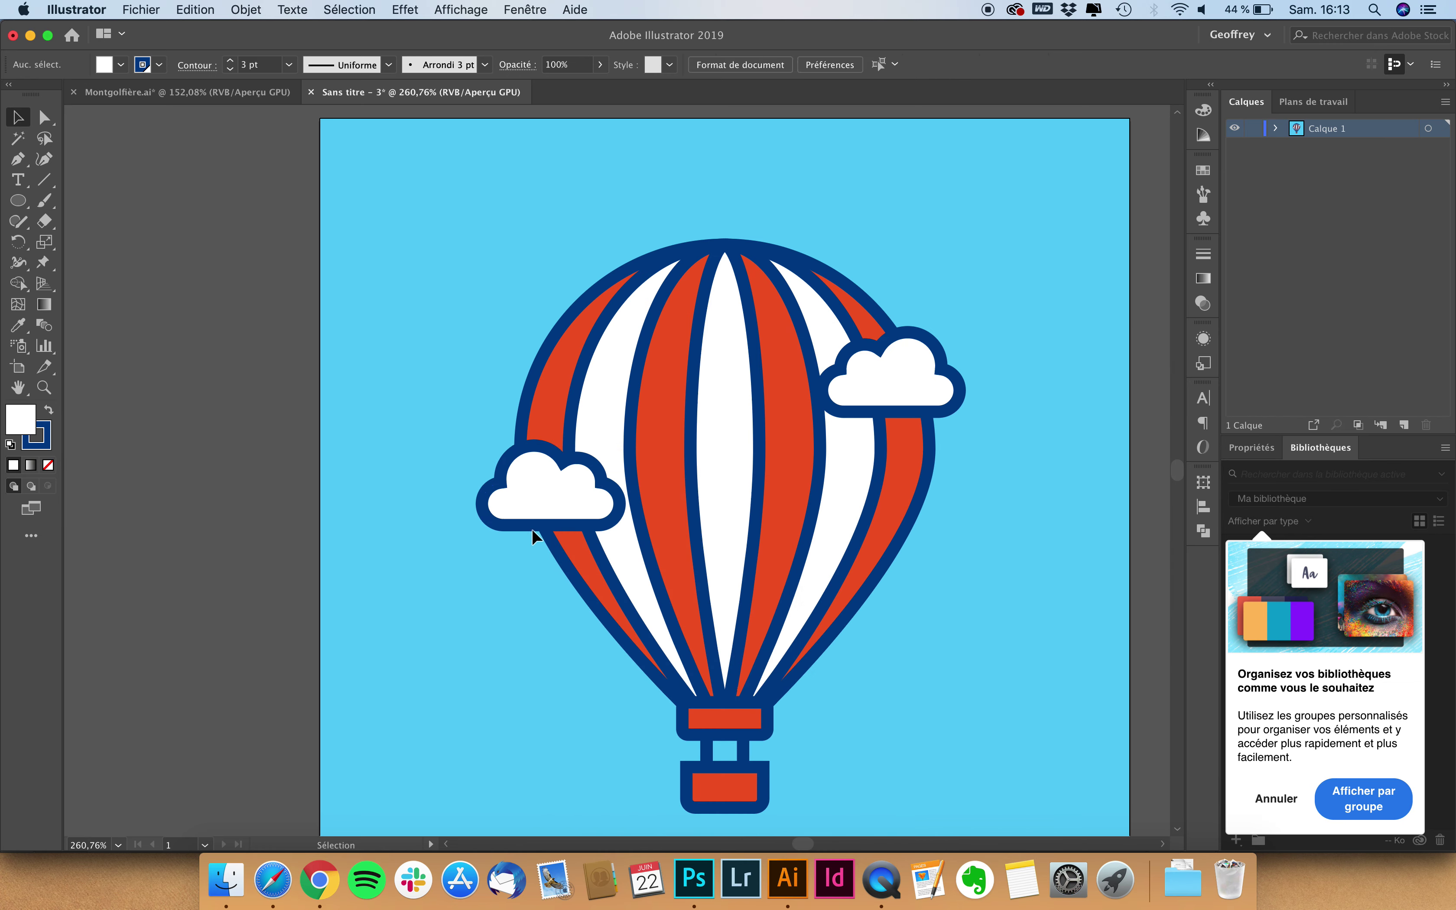
- Lower the left cloud, nudge the right cloud down slightly, and view the whole artboard
left_click_drag(550, 481, 558, 546)
left_click_drag(898, 381, 898, 396)
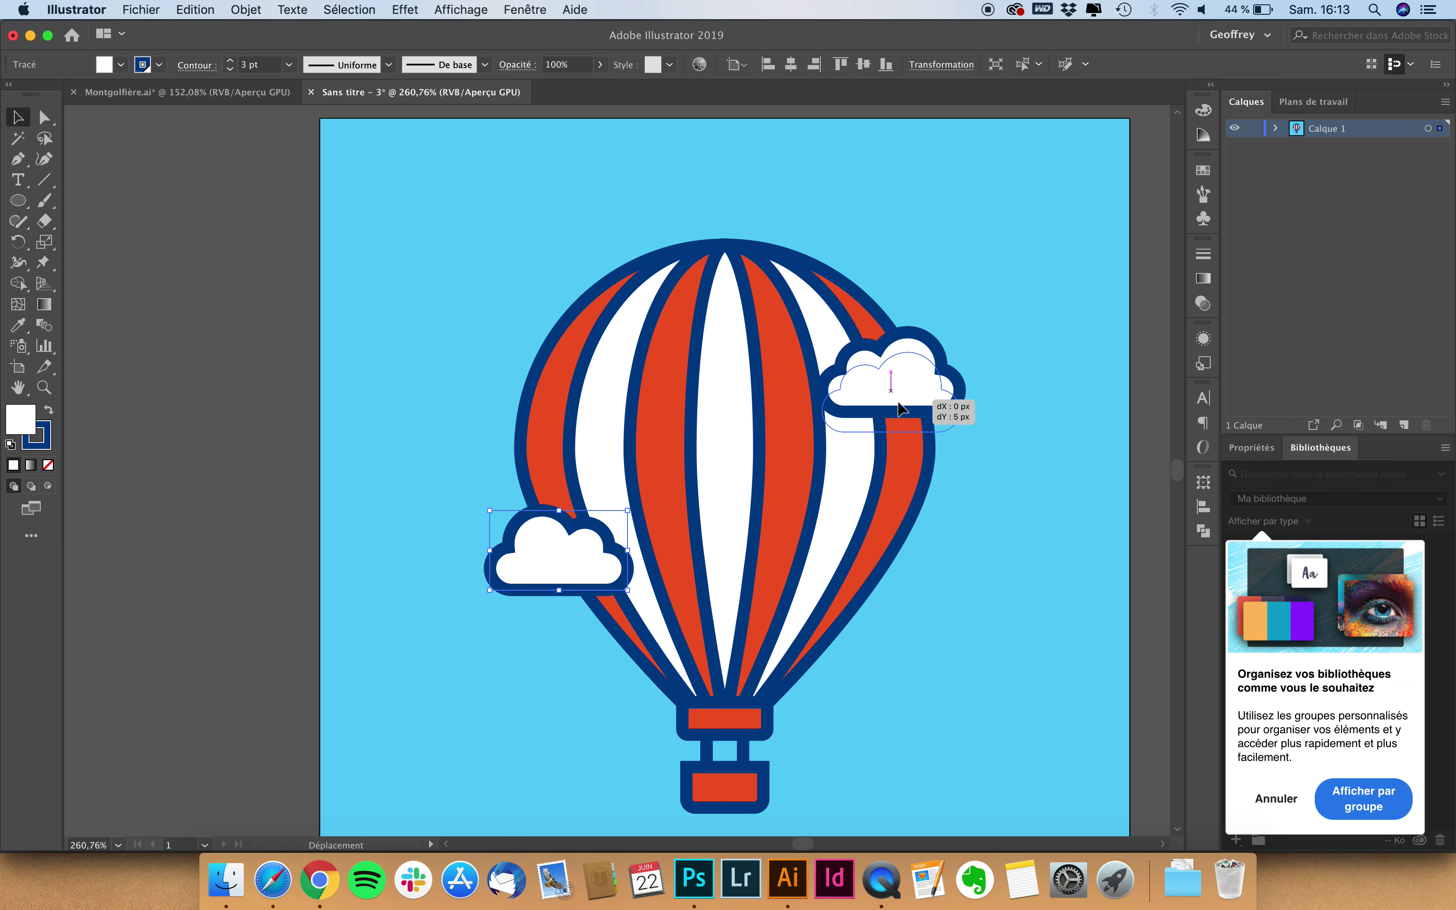
scroll(898, 396, "down", 3)
scroll(1008, 516, "down", 2)
left_click(1009, 516)
scroll(1009, 517, "down", 2)
scroll(1008, 516, "right", 3)
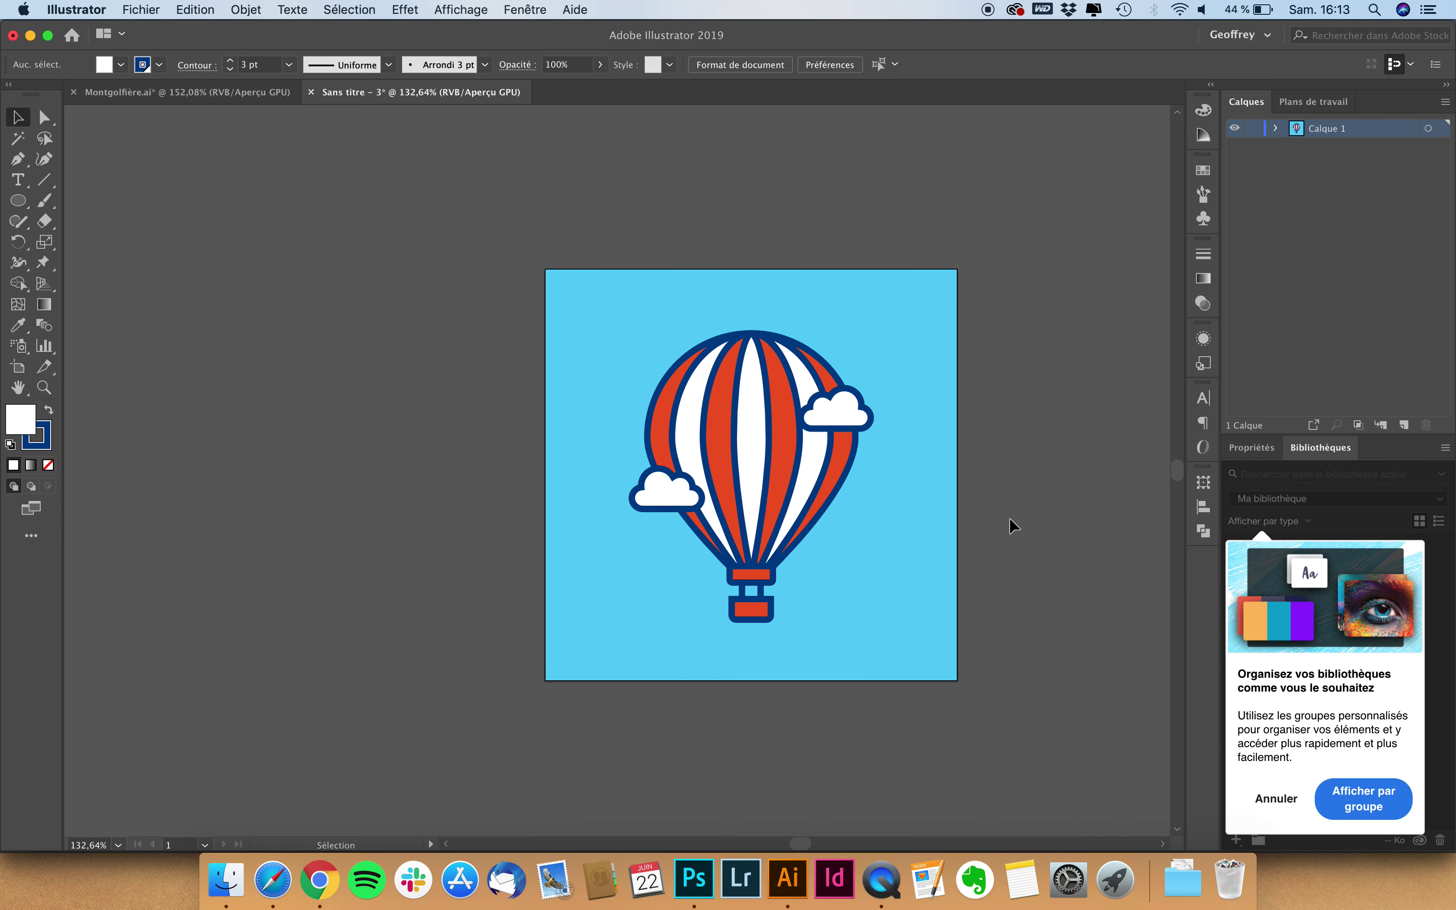
scroll(1009, 517, "right", 3)
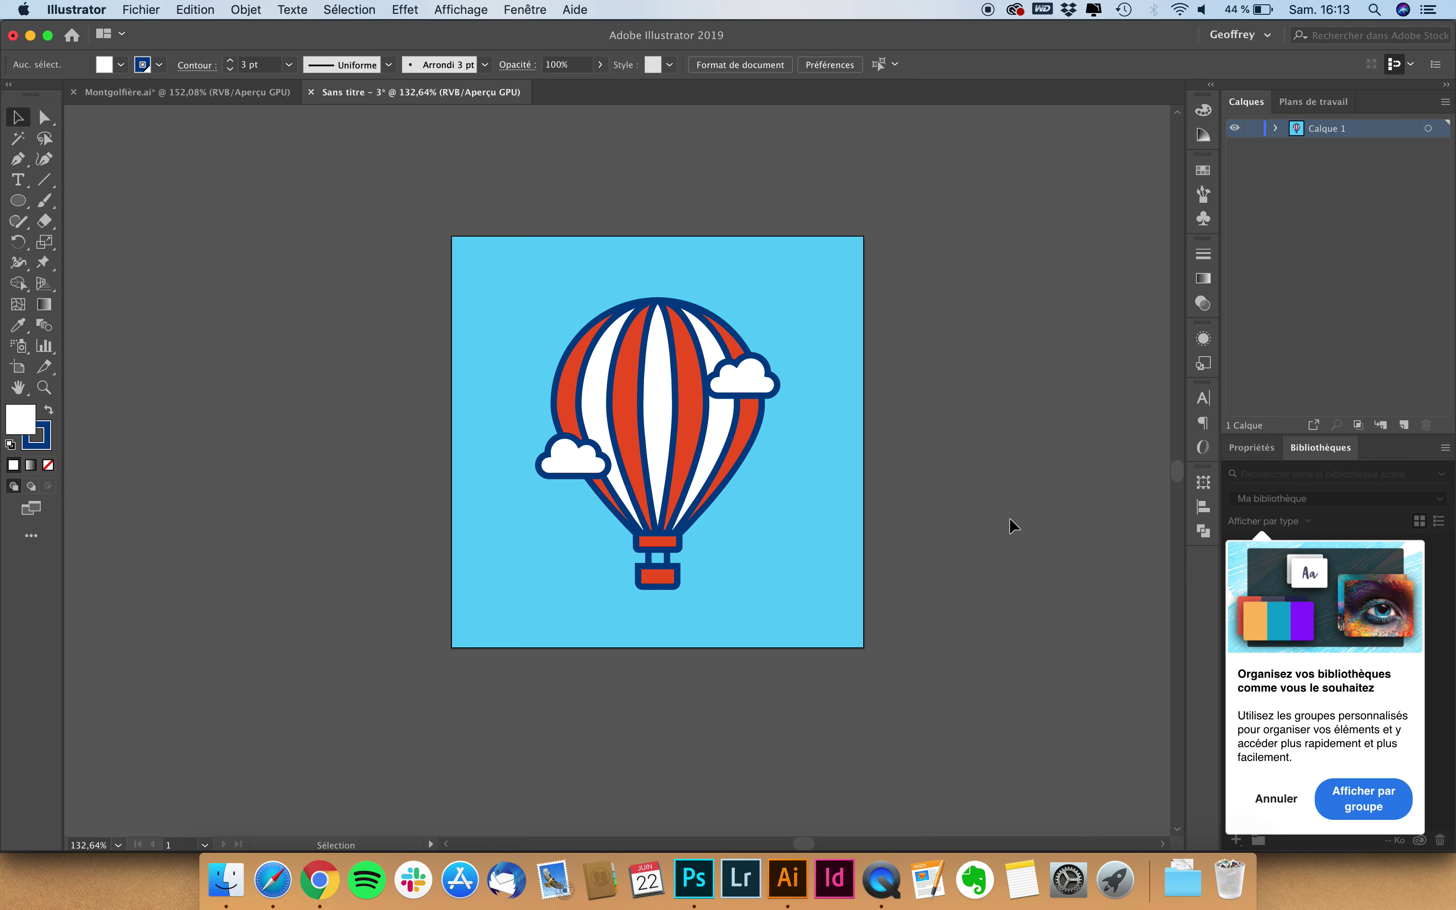